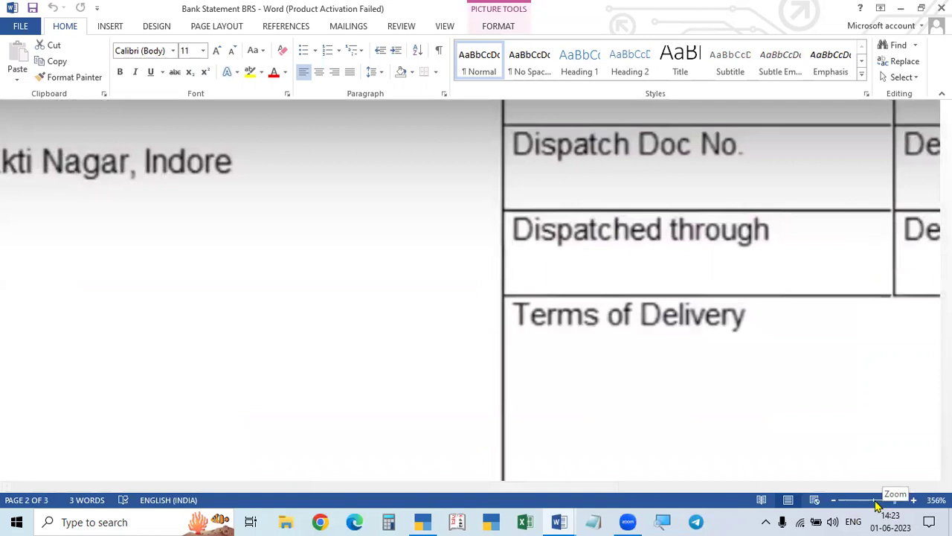
- Zoom the Bank Statement BRS document to 180% and examine the invoice's item table with batches, manufacturing and expiry dates
click(876, 499)
scroll(725, 440, up, 1)
scroll(724, 434, down, 5)
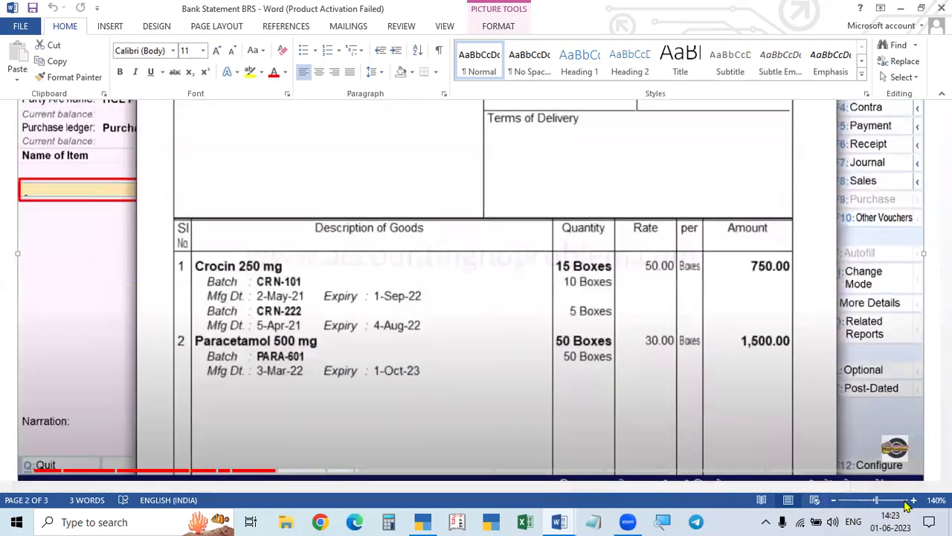
click(913, 499)
click(912, 499)
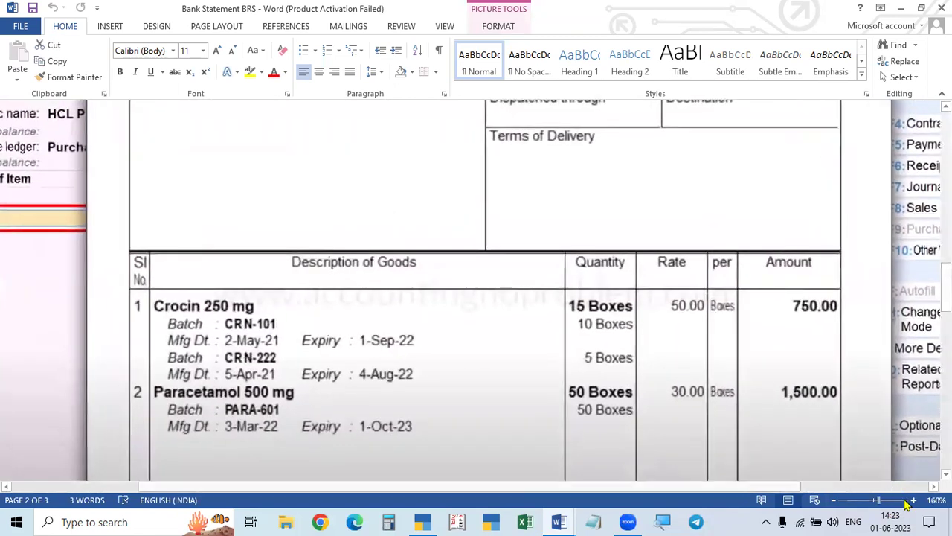
click(912, 499)
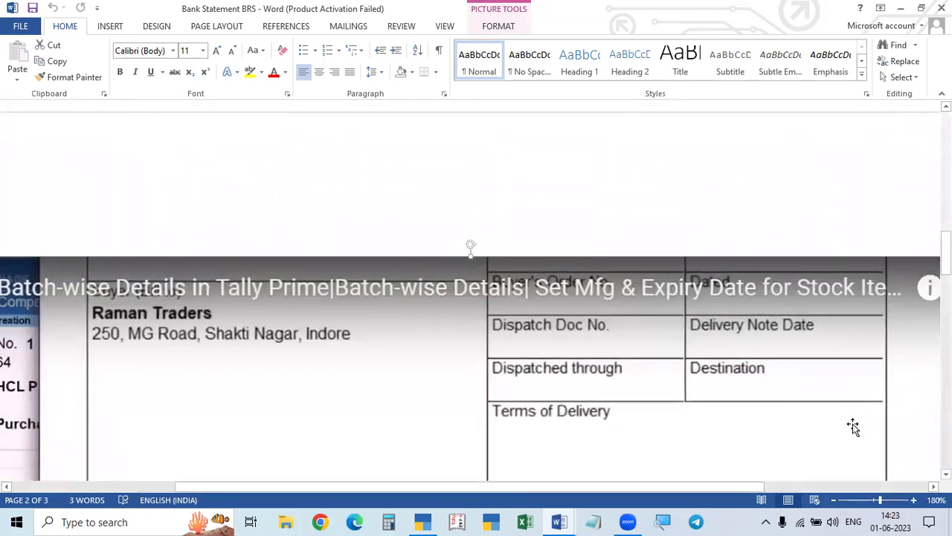
scroll(674, 362, down, 5)
scroll(677, 369, down, 1)
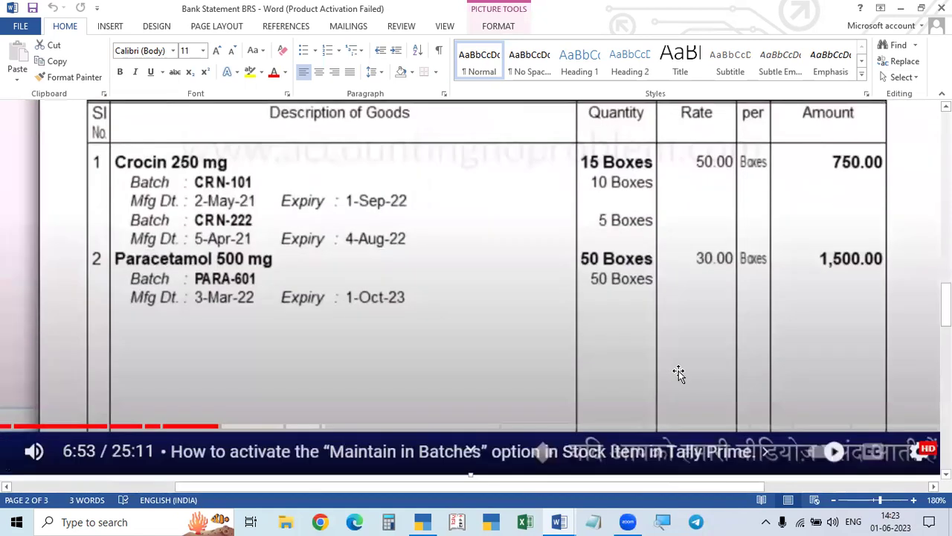
scroll(678, 369, up, 1)
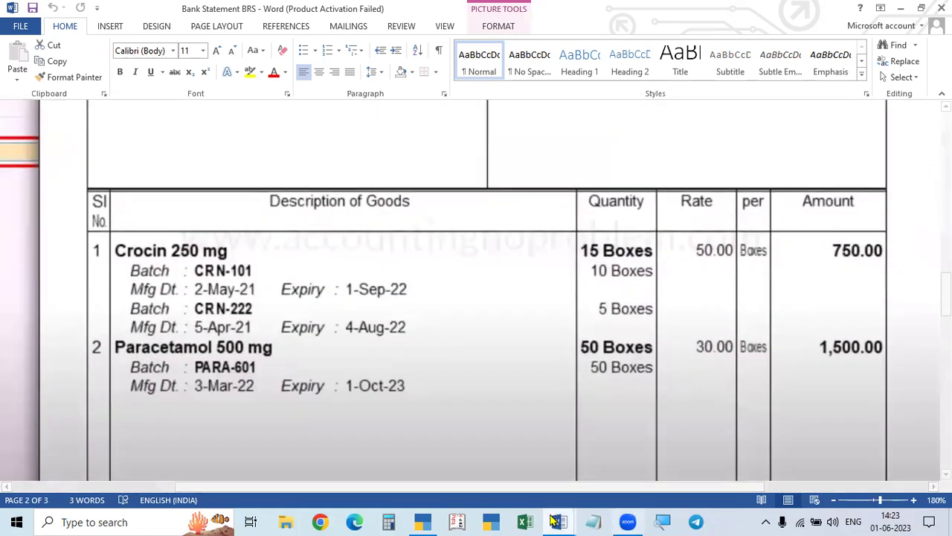
- Switch to the Tally Prime practical problems document and delete the stray "1" before "Invoice Bill No as given" in Problem 02
click(429, 521)
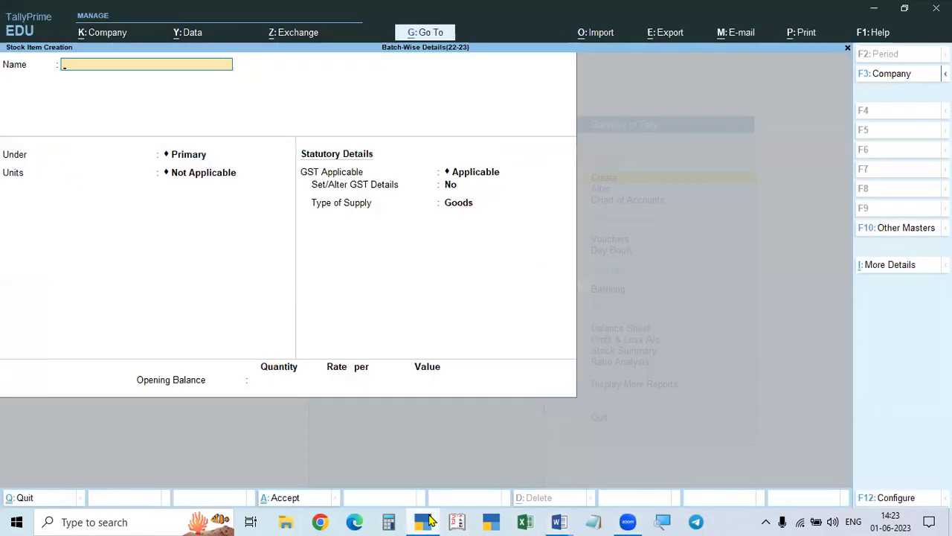
click(560, 521)
click(559, 481)
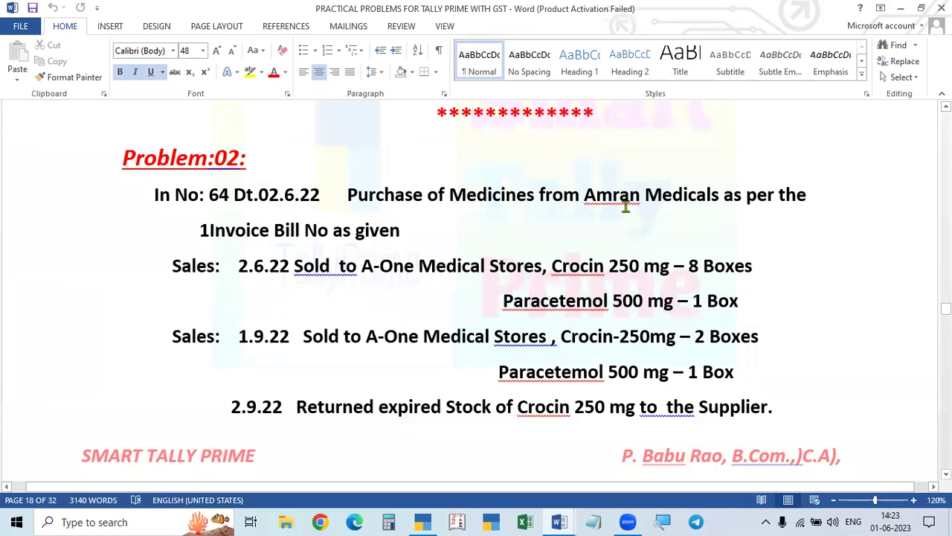
click(209, 236)
key(BackSpace)
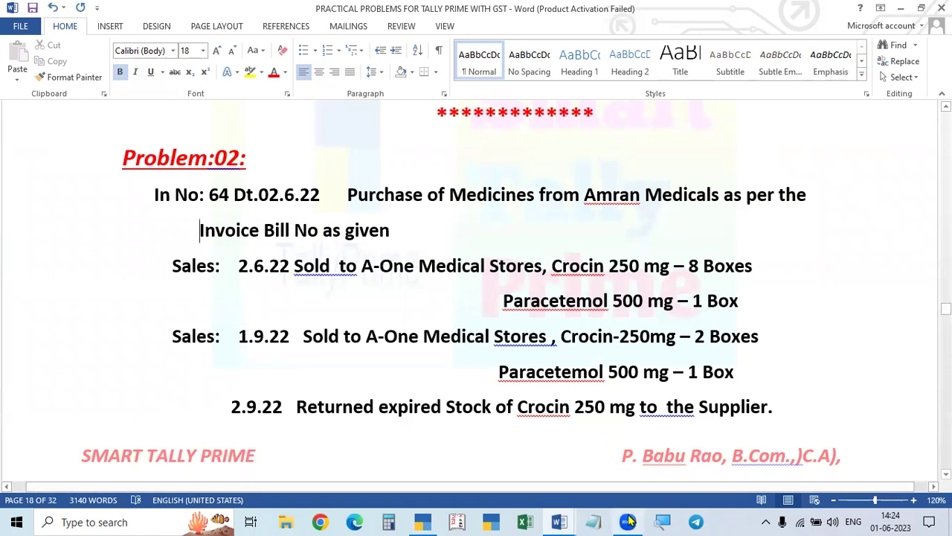
- Compare the invoice's item table in the Bank Statement BRS document with the transactions listed in Problem 02
mouse_move(558, 521)
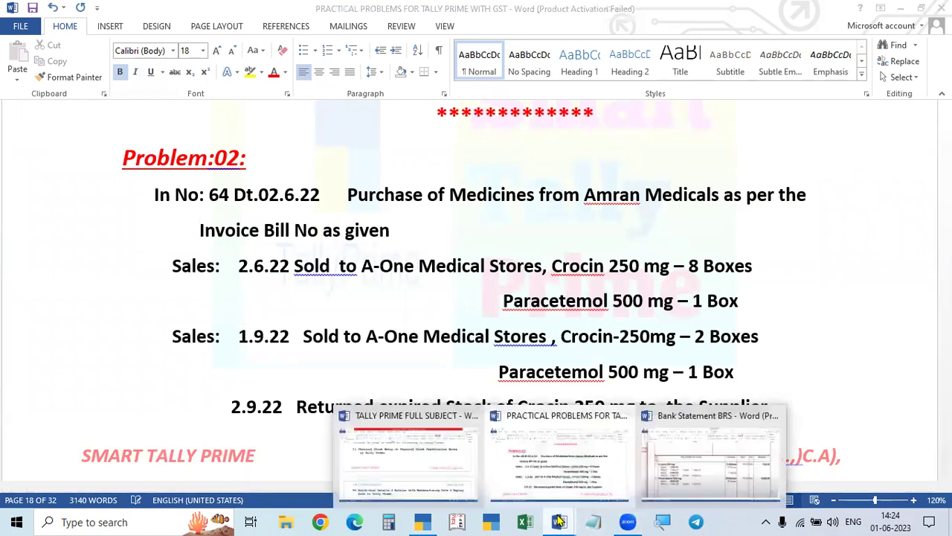
click(701, 477)
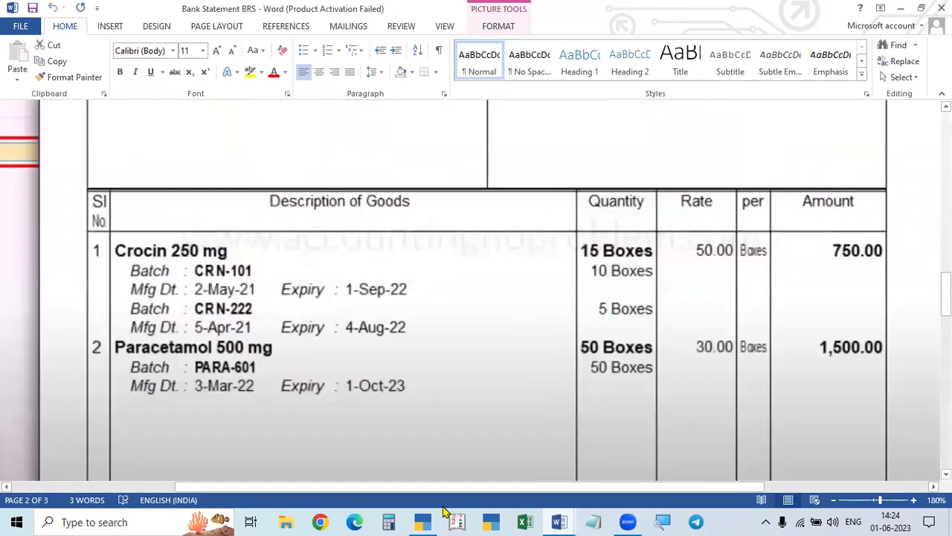
key(alt+Tab)
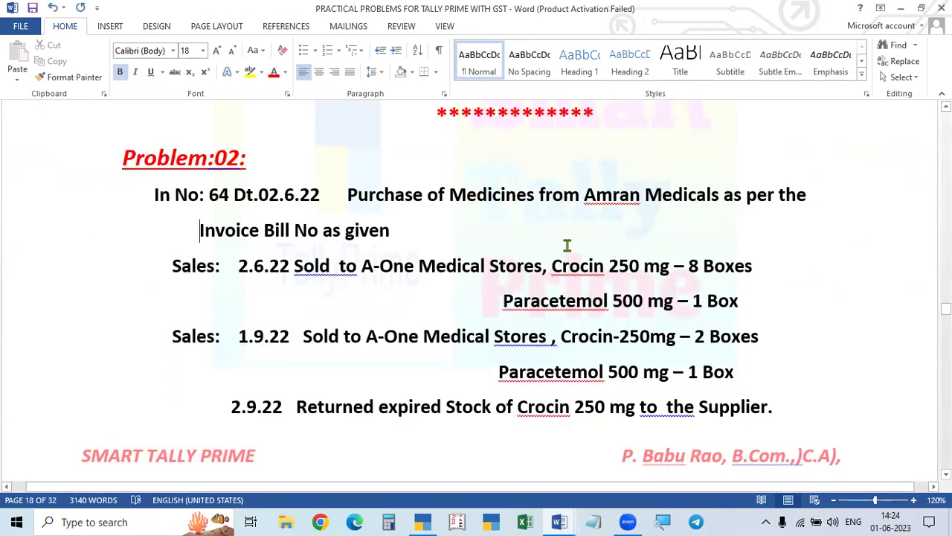
key(alt+Tab)
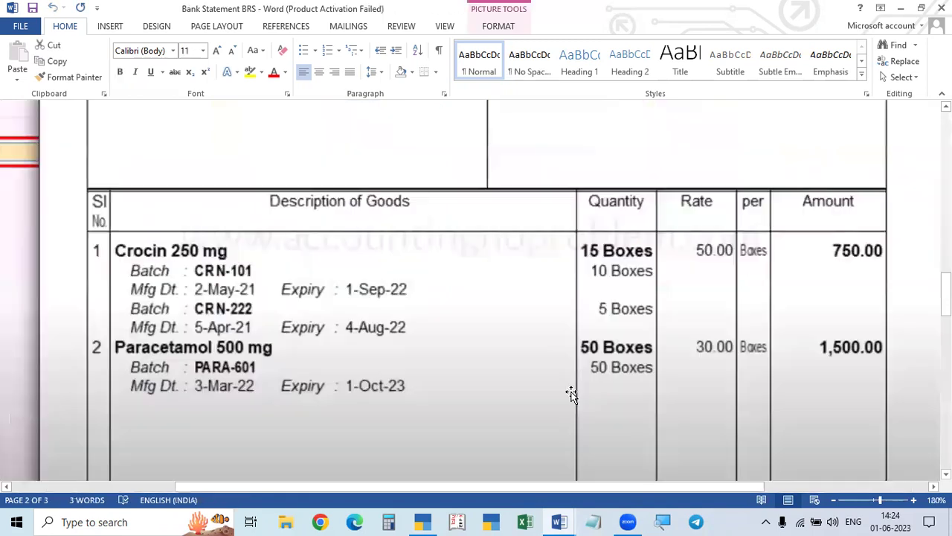
- Switch to TallyPrime, leave the blank stock item creation form and check the list of existing ledgers available for alteration
click(423, 521)
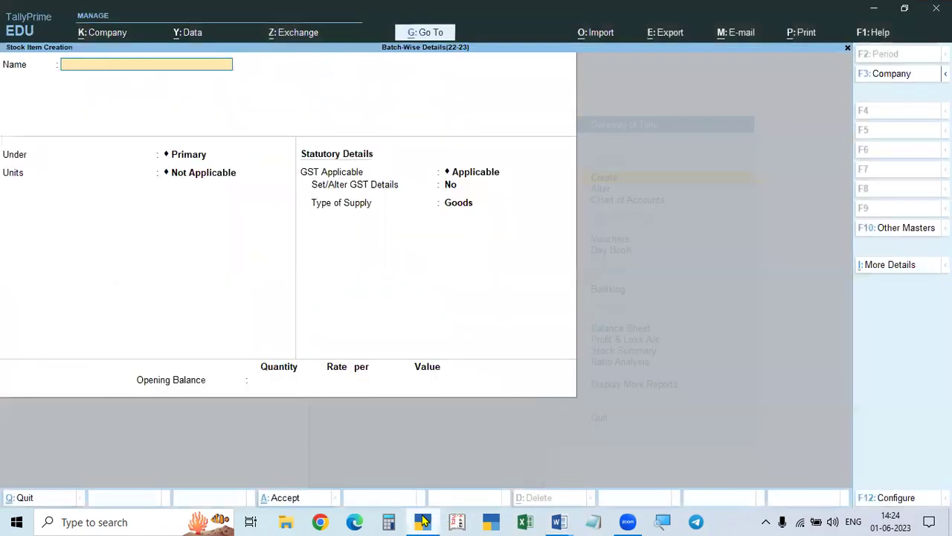
key(Escape)
key(Down)
key(Return)
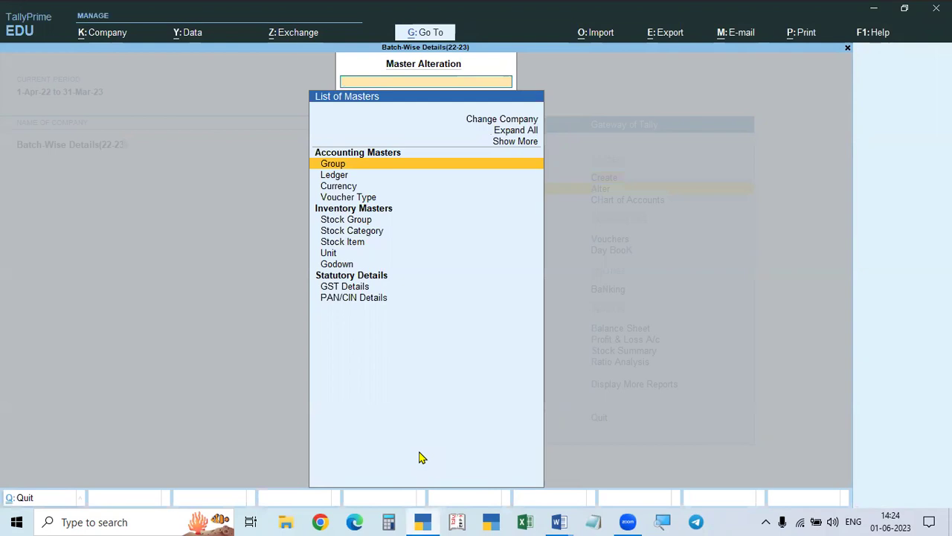
key(Down)
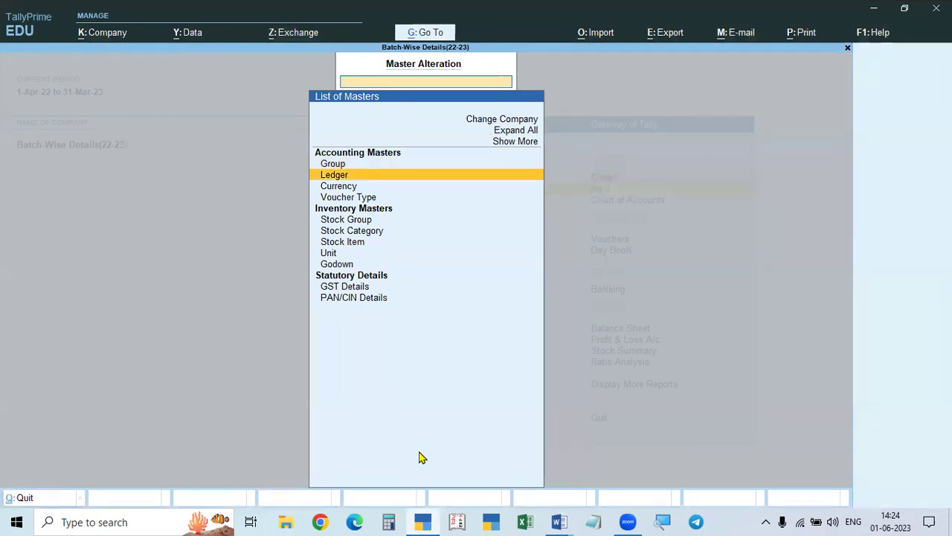
key(Return)
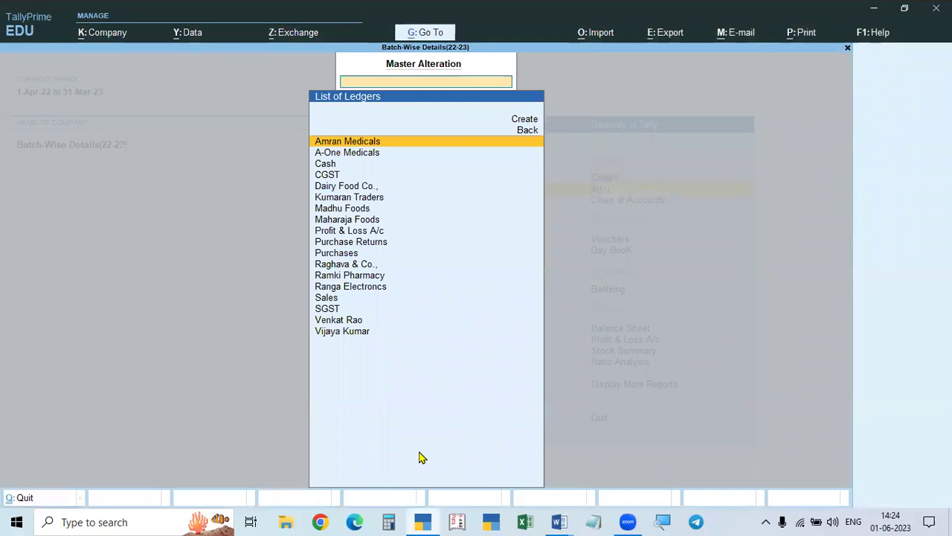
key(Escape)
key(Escape)
key(Up)
key(Down)
key(Up)
key(Return)
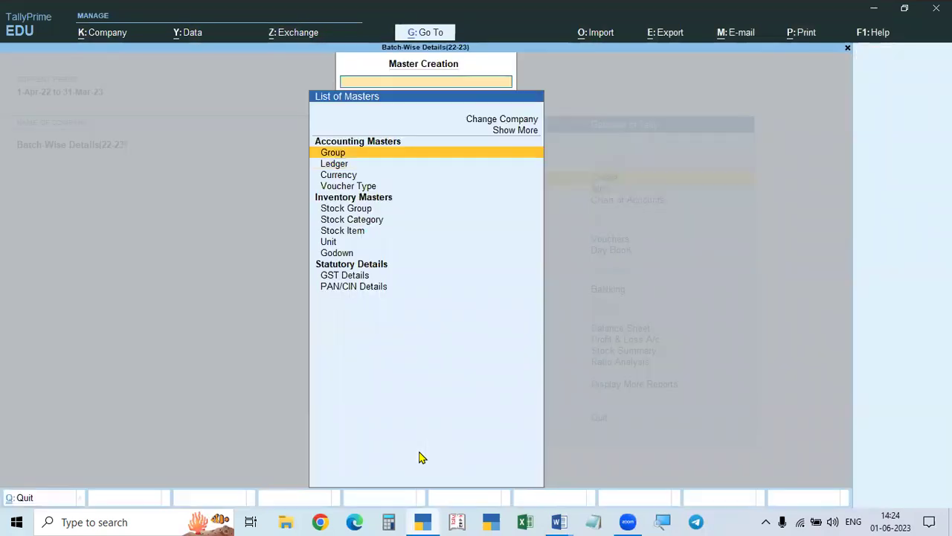
key(Down)
key(Return)
key(Escape)
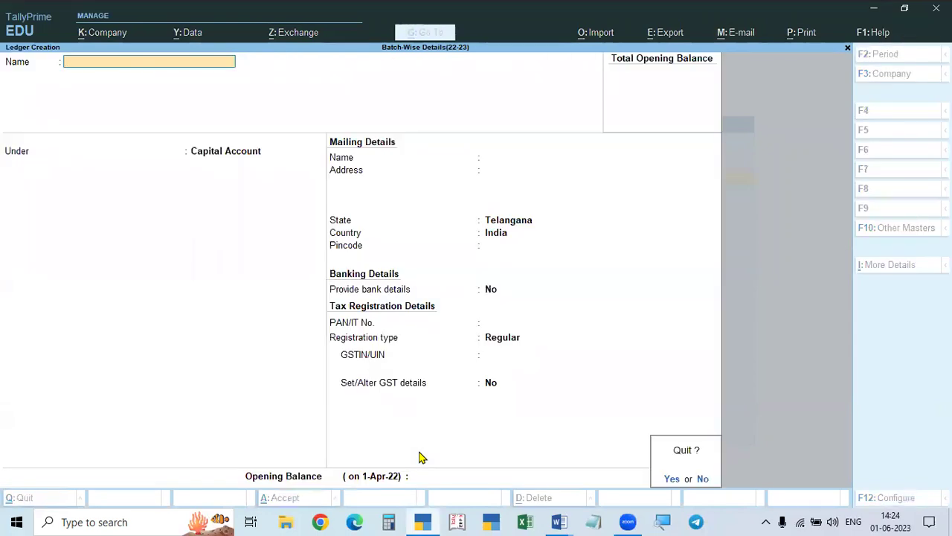
key(y)
key(Escape)
- Go back to the ledger alteration list, look over its entries and return to the Gateway of Tally
key(Down)
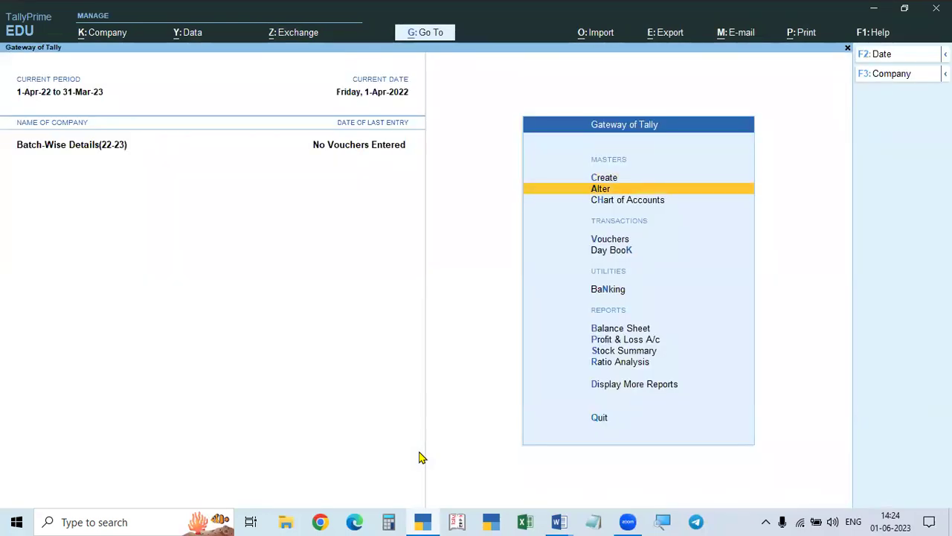
key(Return)
key(Down)
key(Return)
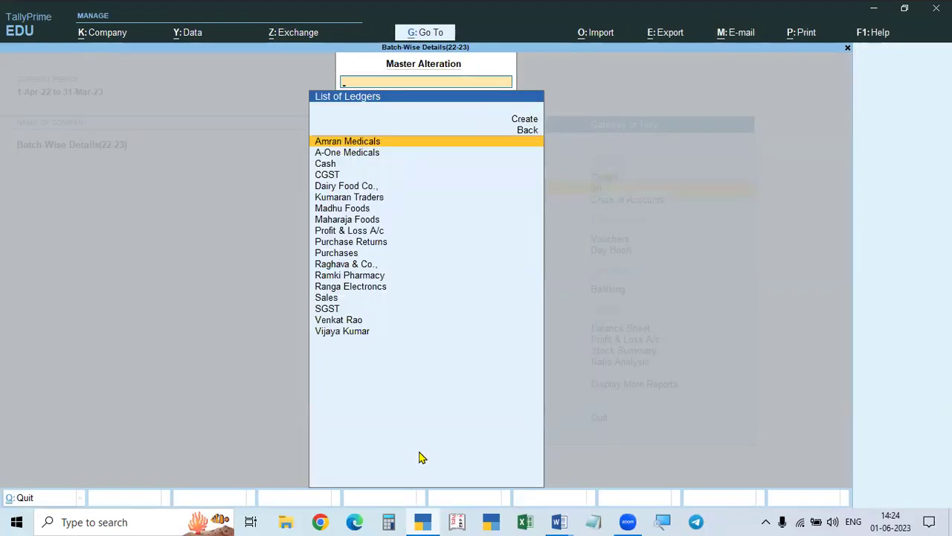
key(Up)
key(Up)
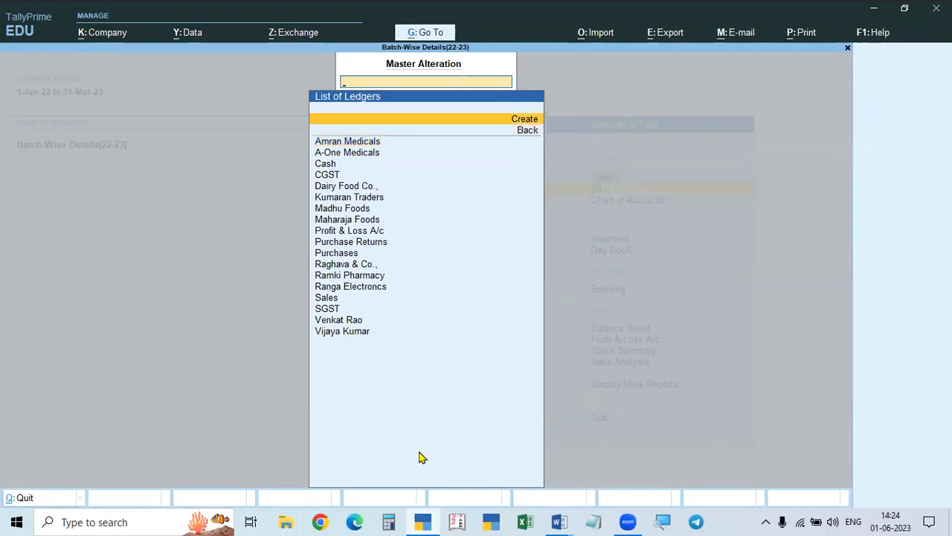
key(Escape)
key(Escape)
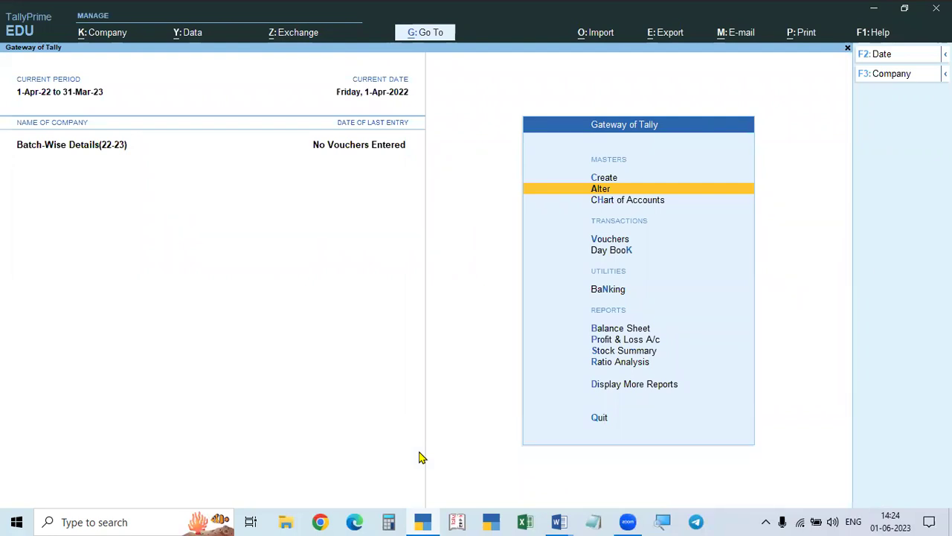
- Open the Amran Medicals ledger for alteration, review its group, bill-by-bill and mailing details, and accept it
key(Return)
key(Down)
key(Return)
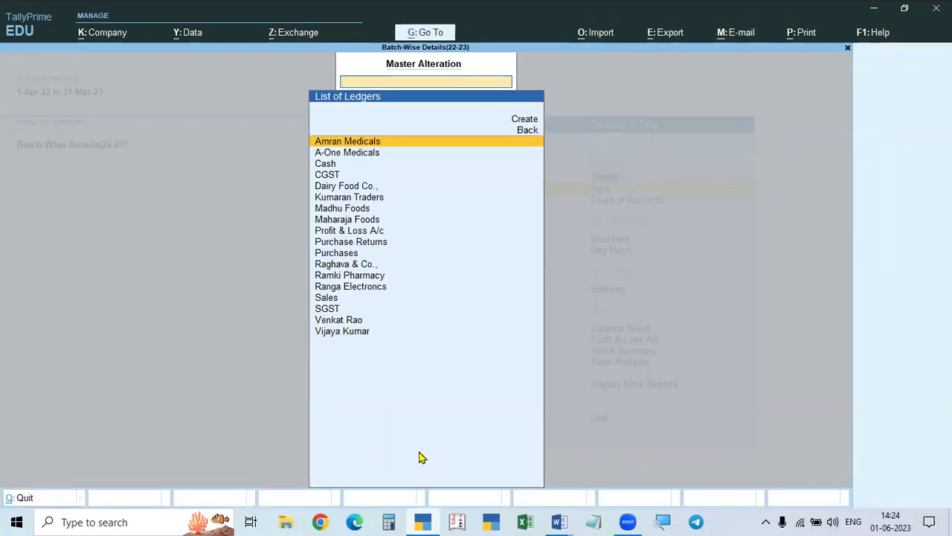
key(Return)
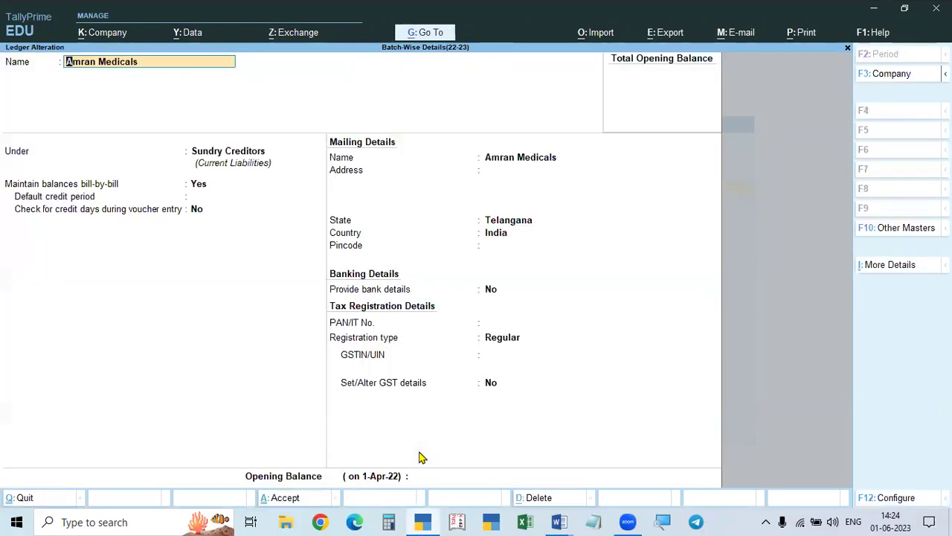
key(Return)
key(Return)
key(Return)
key(Return)
key(Return)
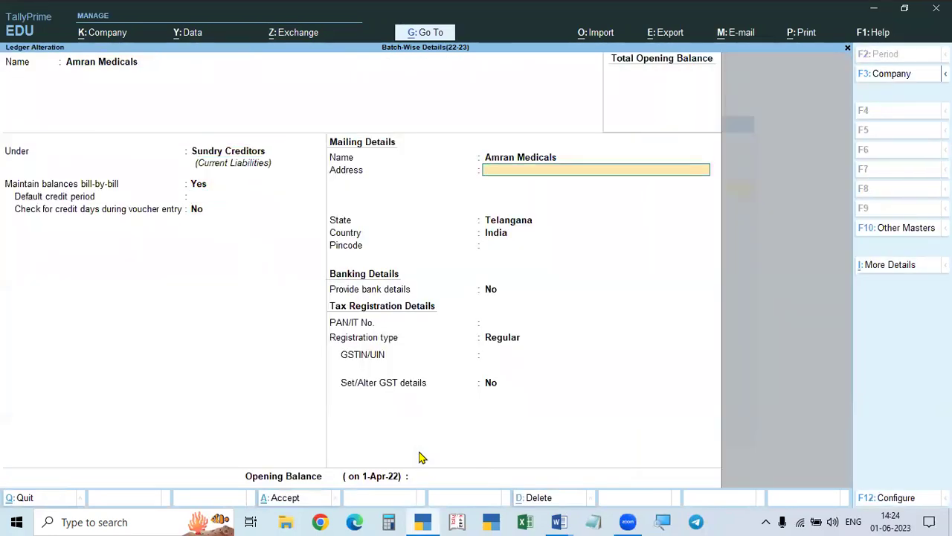
key(ctrl+a)
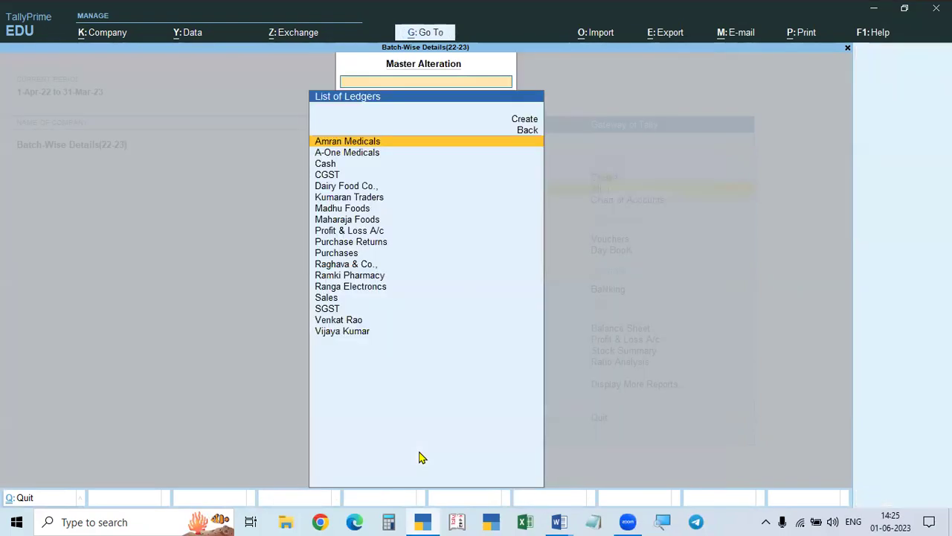
- Glance at the invoice's item table again and open the Purchases ledger for alteration in TallyPrime
key(alt+Tab)
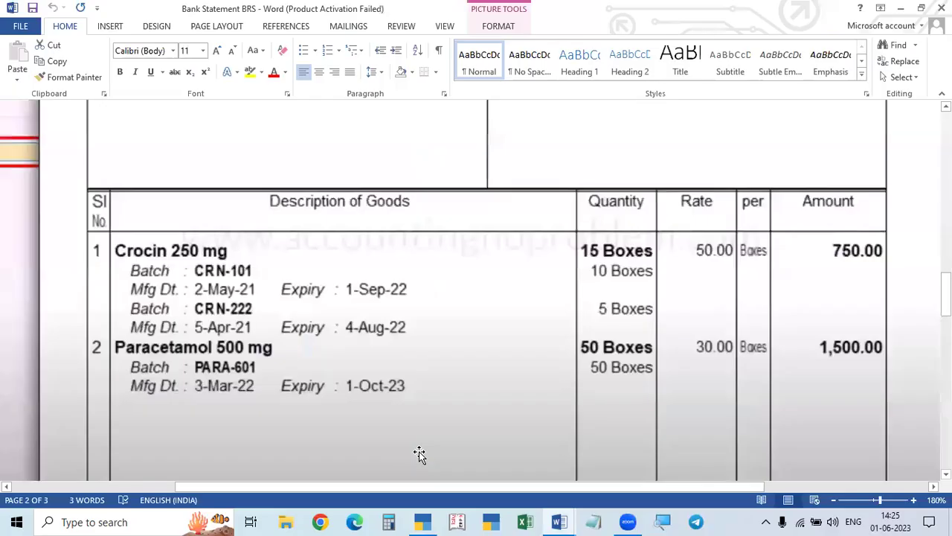
key(alt+Tab)
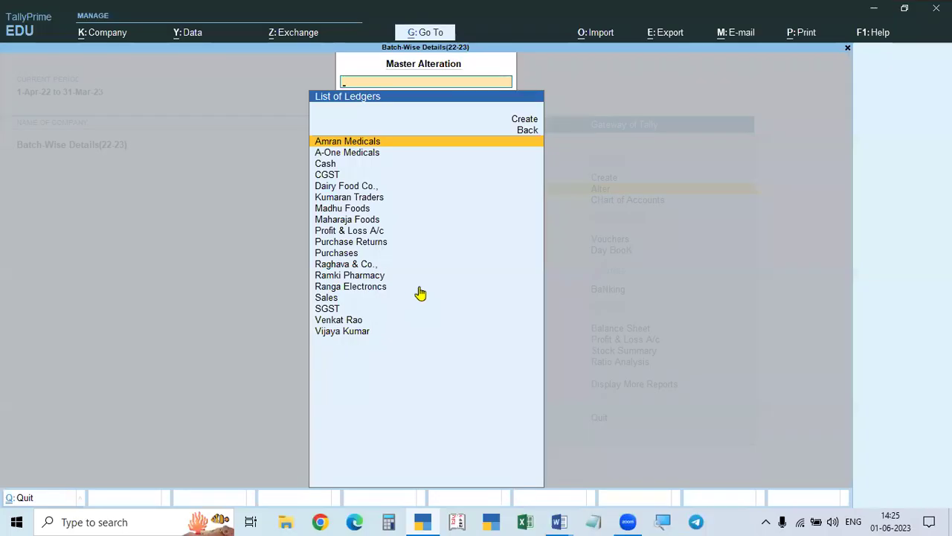
key(Down)
key(Down)
key(Down)
key(Down)
key(Down)
key(Down)
key(Down)
key(Down)
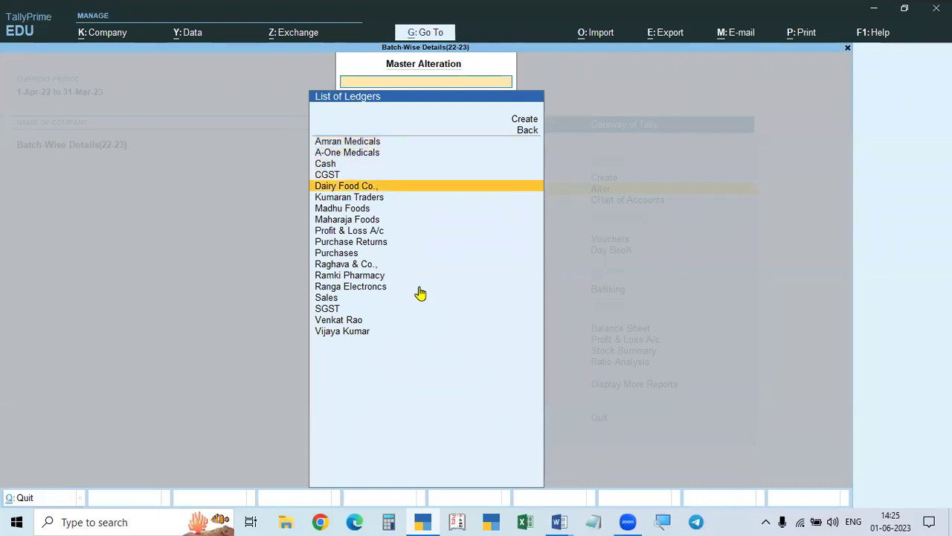
key(Down)
key(Down)
key(Return)
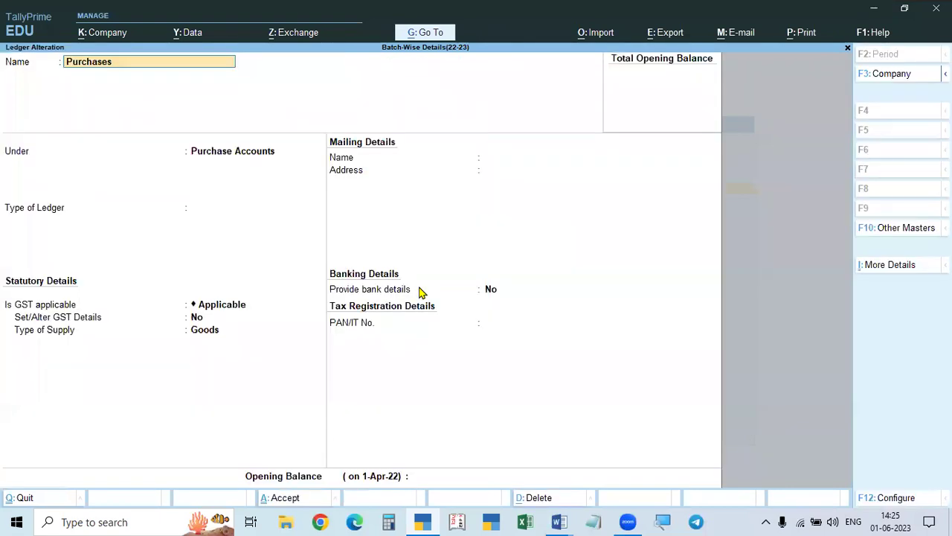
- Accept the Purchases ledger under Purchase Accounts with ledger type Not Applicable, GST Applicable, GST details No and supply type Goods
key(Return)
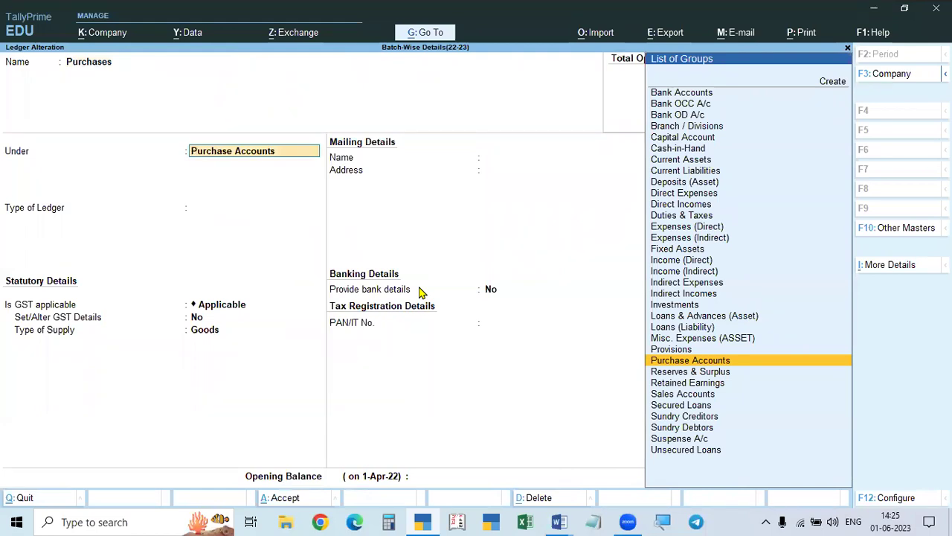
key(Return)
key(Return)
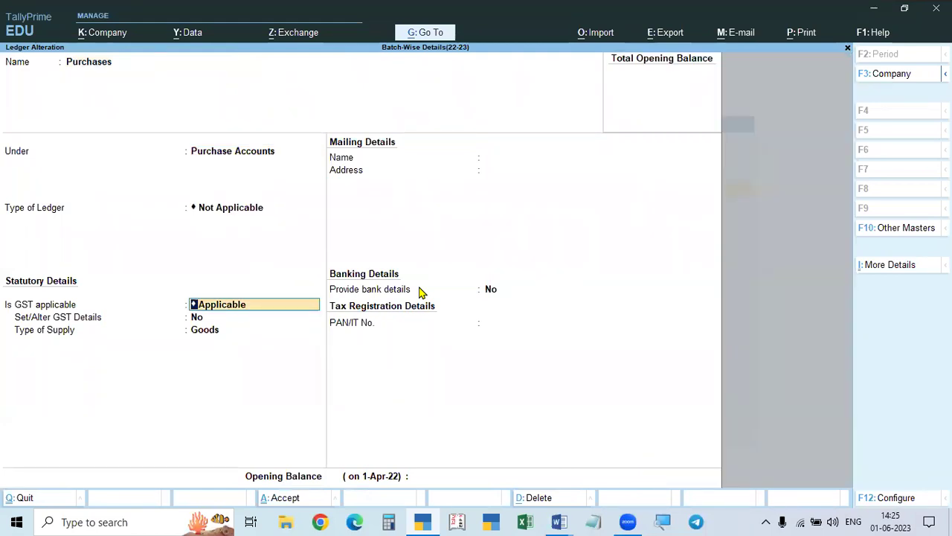
key(Return)
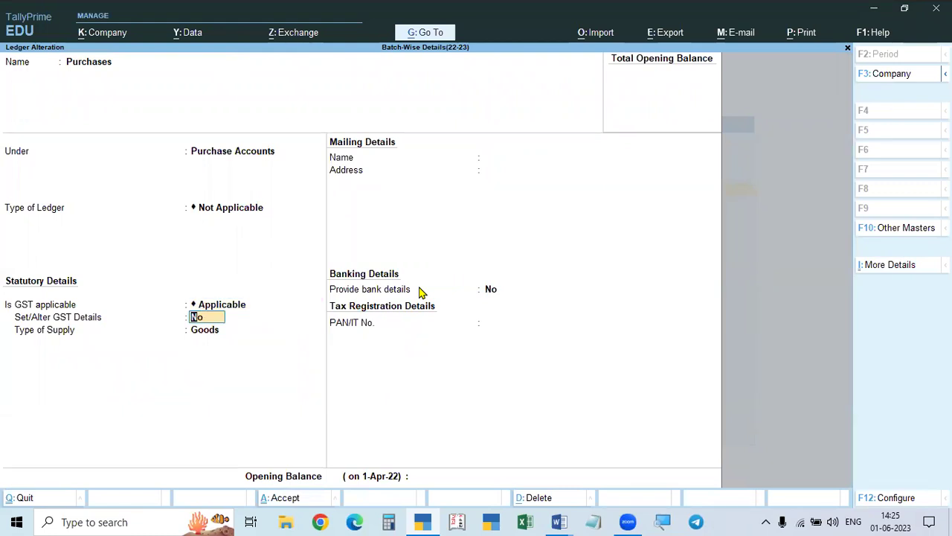
key(Return)
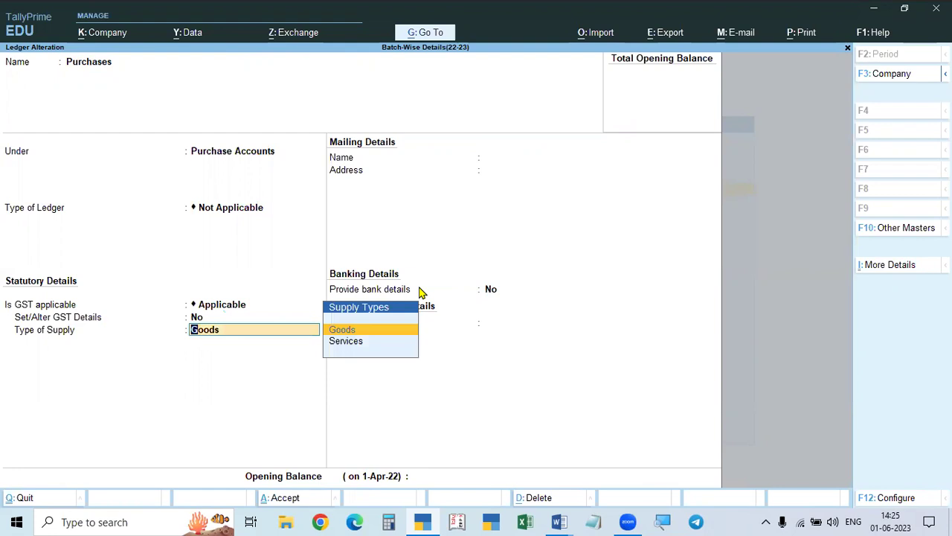
key(Return)
key(ctrl+a)
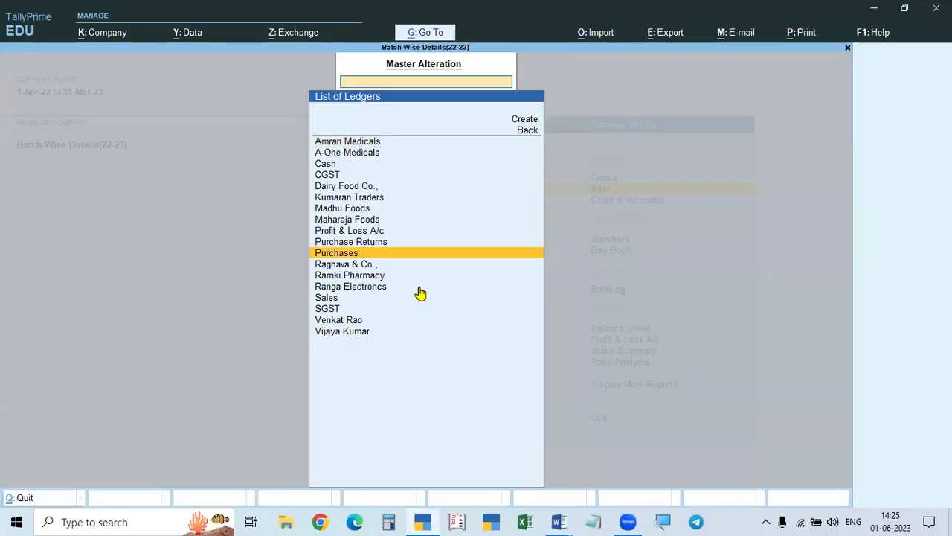
- Open the Sales ledger for alteration
key(Up)
key(Up)
key(Up)
key(Up)
key(Up)
key(Down)
key(Down)
key(Down)
key(Down)
key(Down)
key(Down)
key(Down)
key(Down)
key(Down)
key(Return)
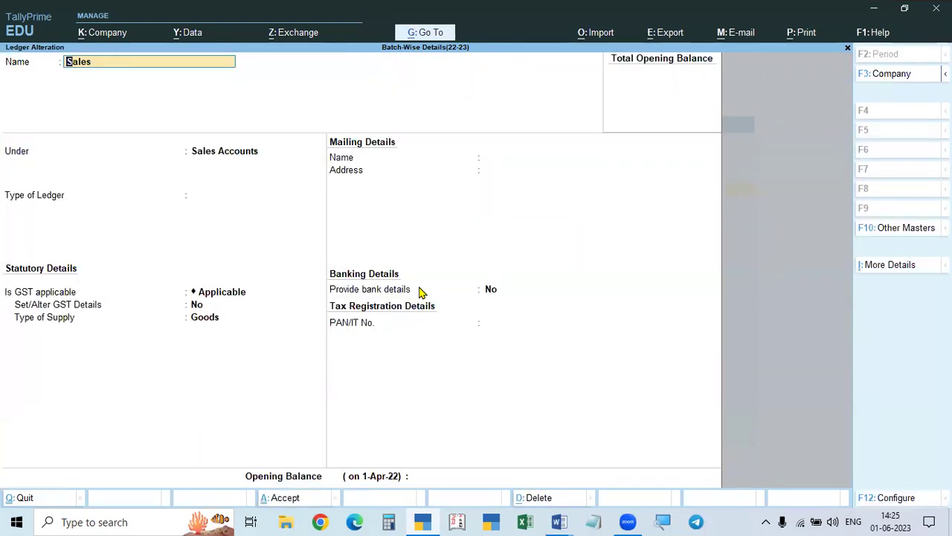
- Accept the Sales ledger under Sales Accounts with ledger type Not Applicable, GST Applicable, GST details No and supply type Goods
key(Return)
key(Return)
key(Return)
key(Return)
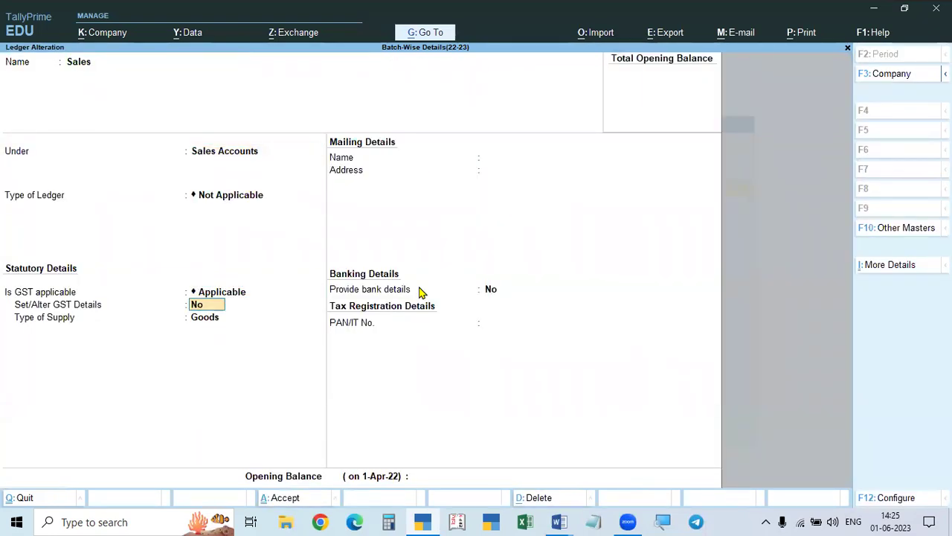
key(Return)
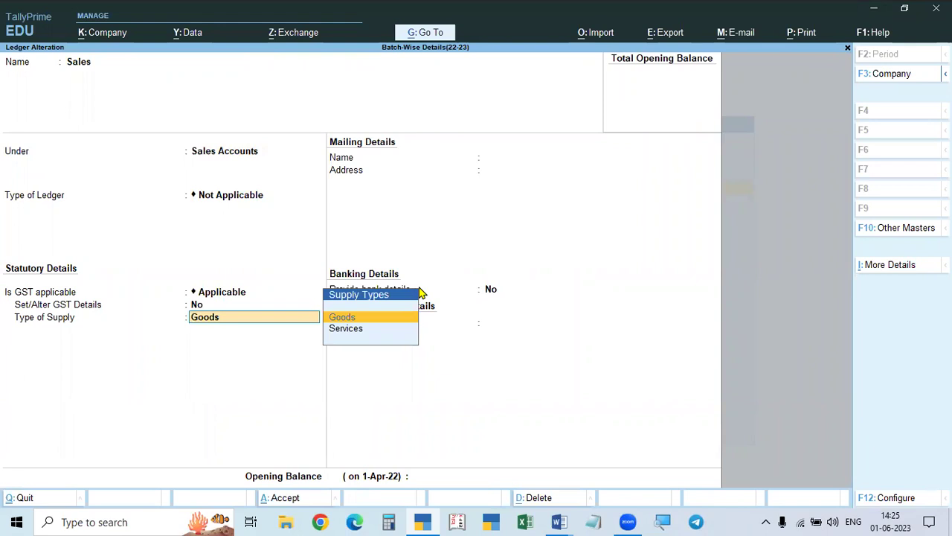
key(Return)
key(ctrl+a)
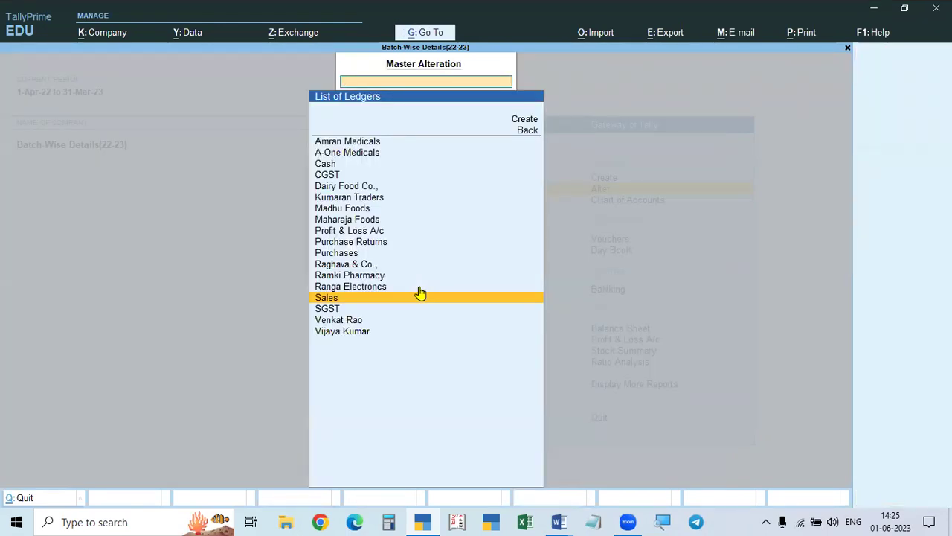
- Open the CGST ledger for alteration
key(Up)
key(Up)
key(Up)
key(Up)
key(Up)
key(Up)
key(Up)
key(Up)
key(Up)
key(Up)
key(Up)
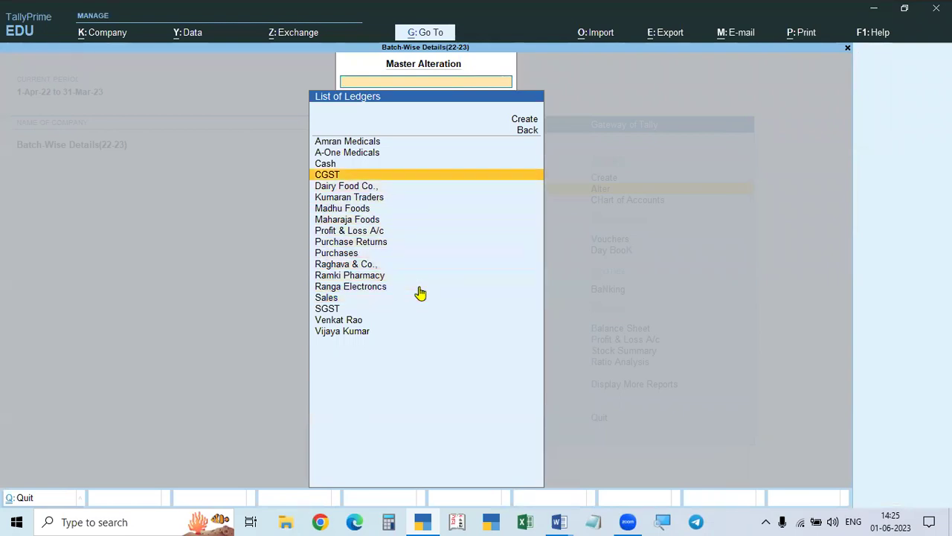
key(Return)
- Accept the CGST ledger under Duties & Taxes with duty type GST and tax type Central Tax
key(Return)
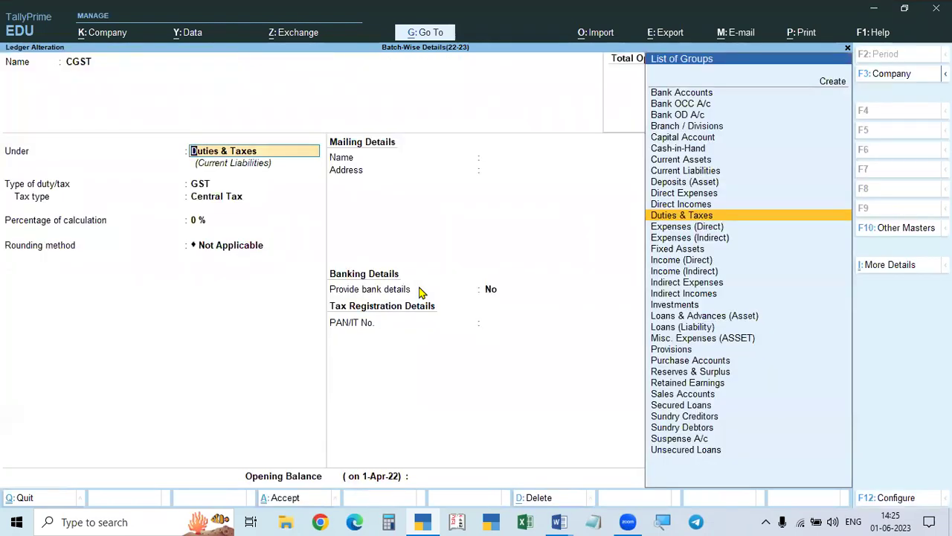
key(Return)
key(Return)
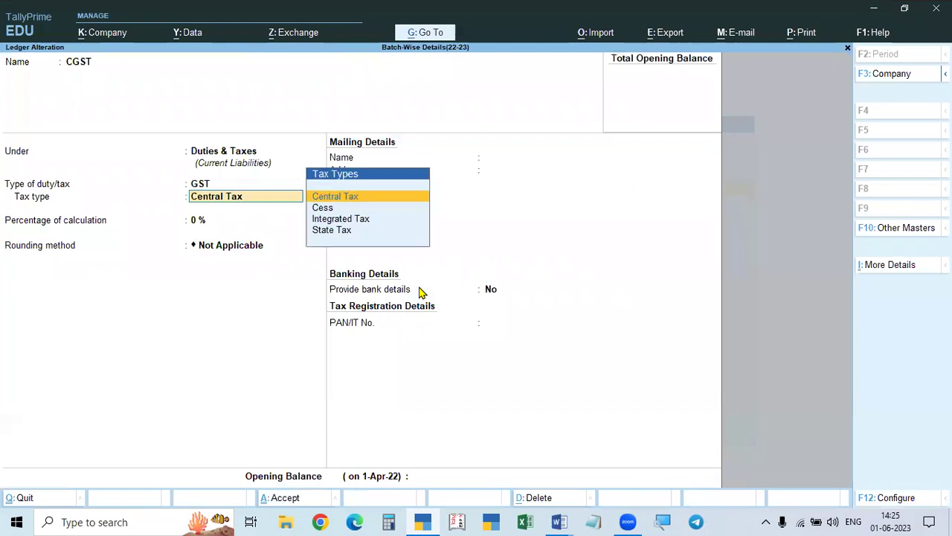
key(Return)
key(ctrl+a)
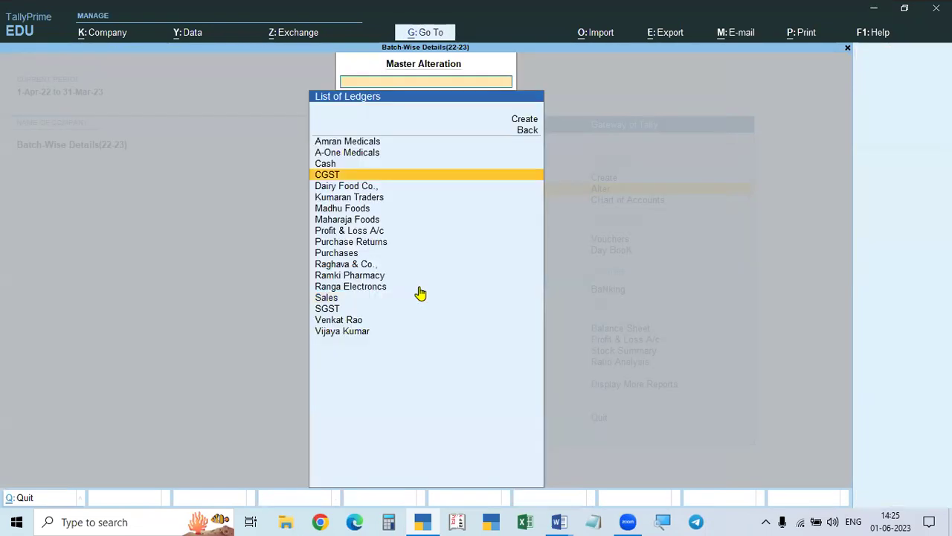
- Open the SGST ledger for alteration
key(Down)
key(Down)
key(Down)
key(Down)
key(Down)
key(Down)
key(Down)
key(Down)
key(Down)
key(Down)
key(Down)
key(Down)
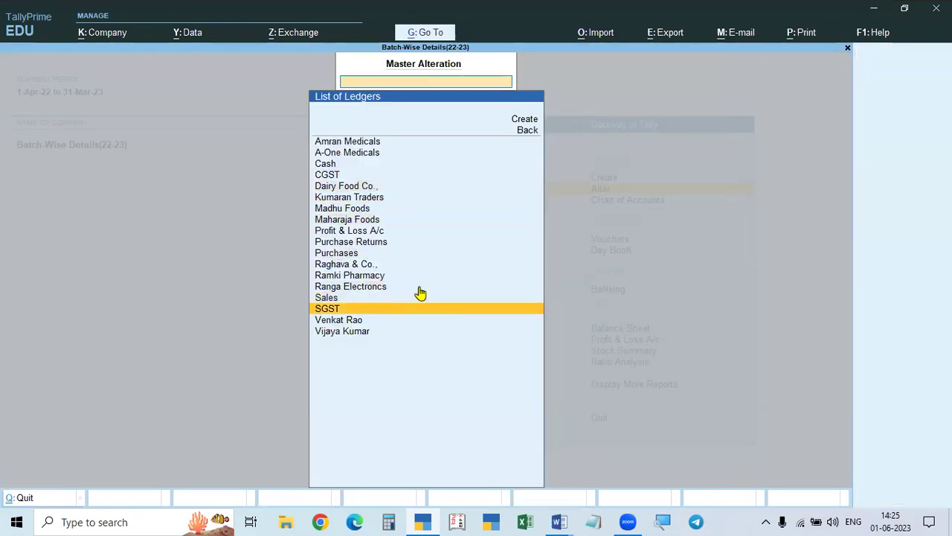
key(Return)
- Accept the SGST ledger under Duties & Taxes with duty type GST, tax type State Tax, 0 % calculation and rounding Not Applicable
key(Return)
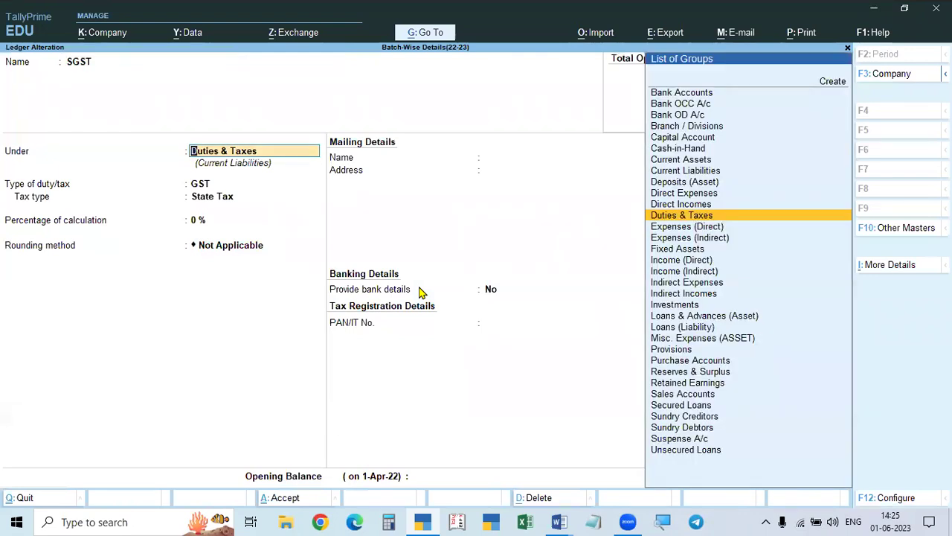
key(Return)
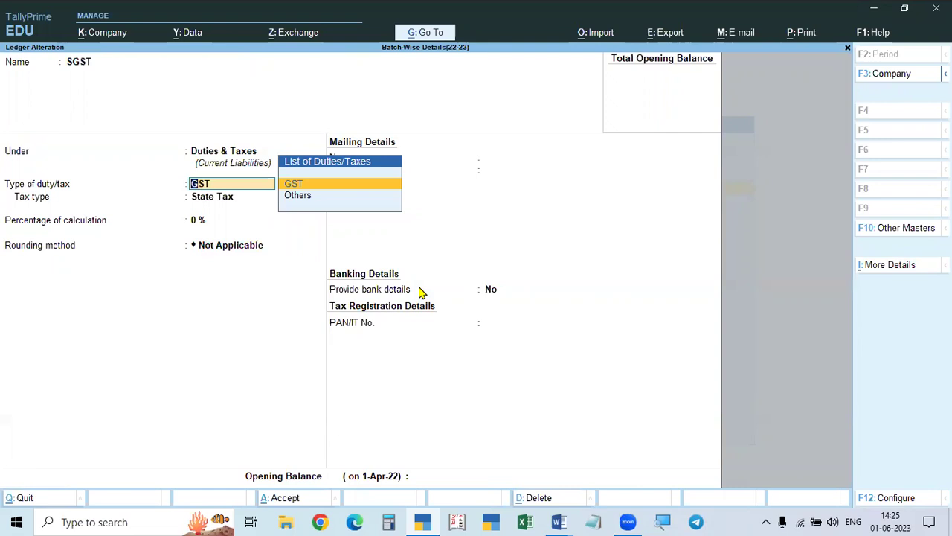
key(Return)
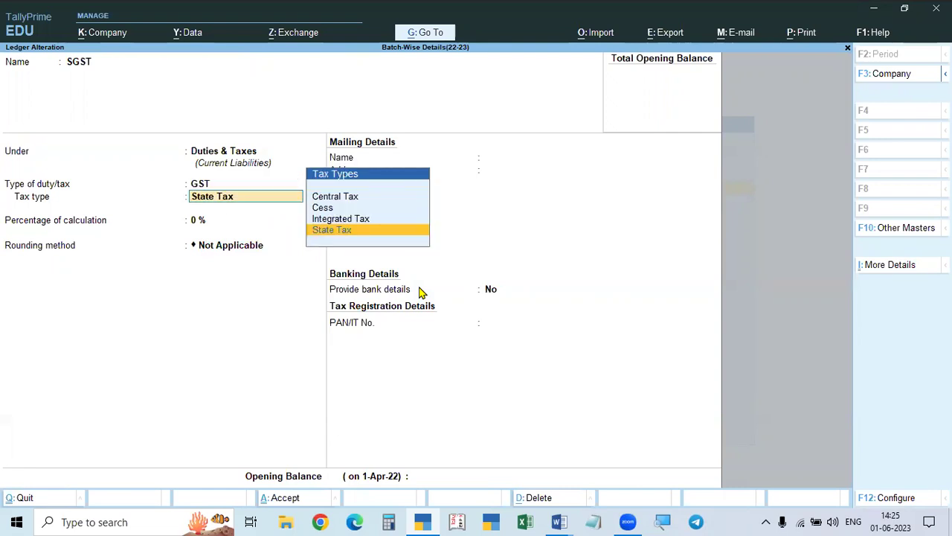
key(Return)
key(Return)
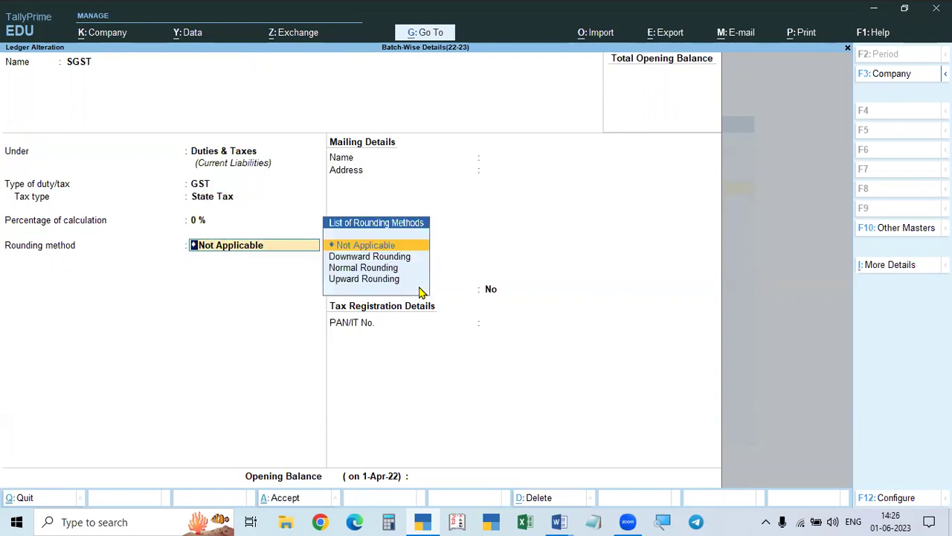
key(ctrl+a)
- Compare the ledger list with the Word invoice, look over the purchase and sales ledgers, and return to the Gateway of Tally
key(Up)
key(Up)
key(Up)
key(Up)
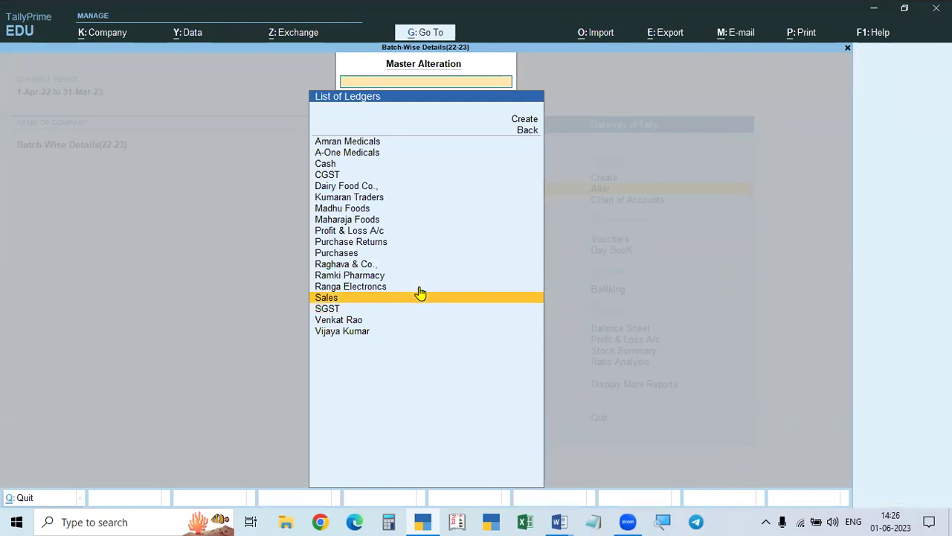
key(alt+Tab)
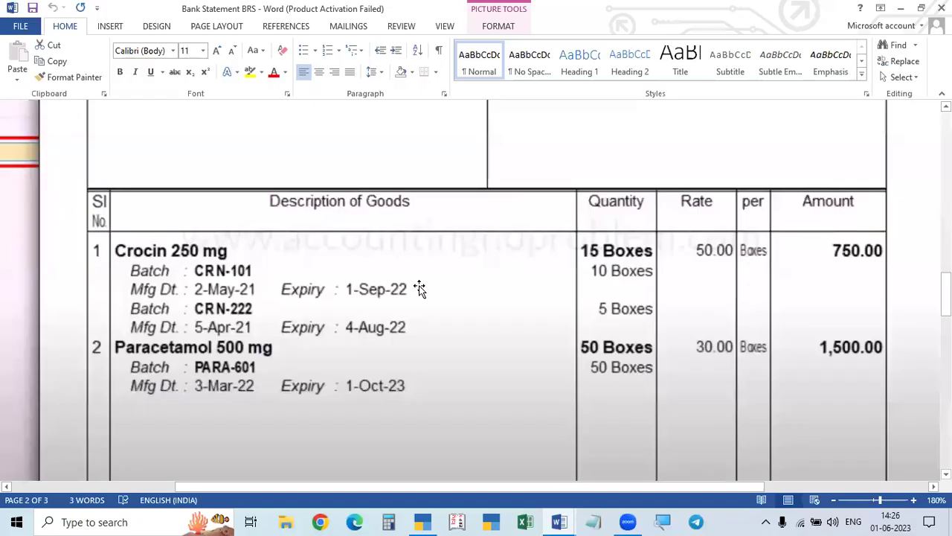
key(alt+Tab)
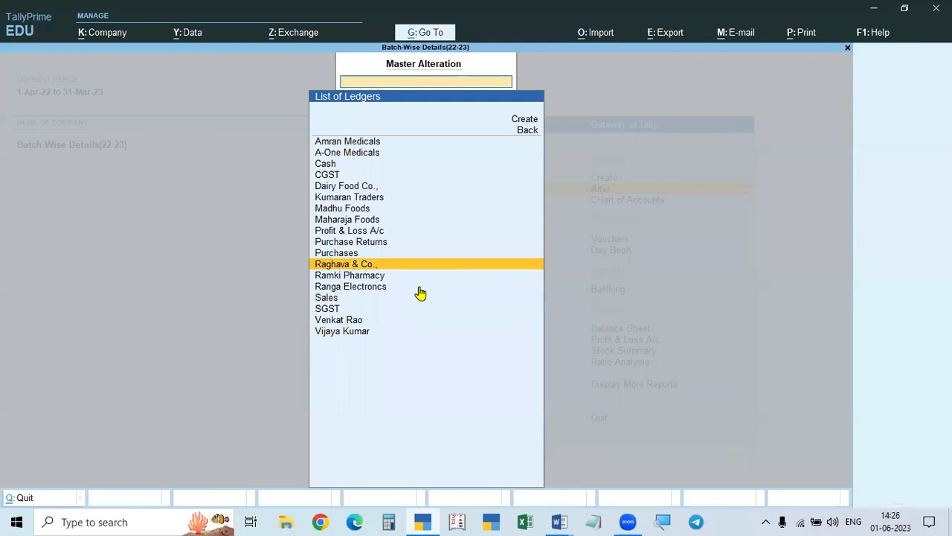
key(Up)
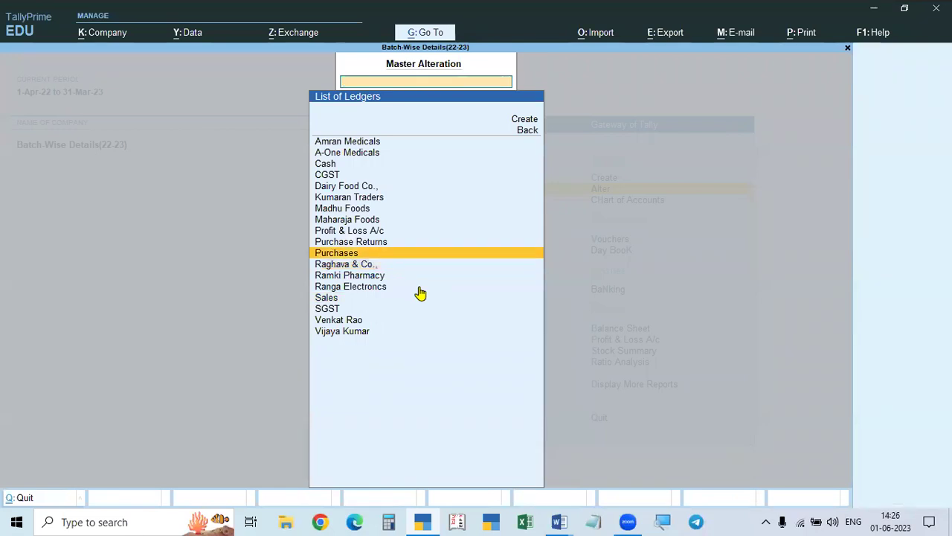
key(Down)
key(Down)
key(Down)
key(Down)
key(Up)
key(Up)
key(Up)
key(Up)
key(alt+Tab)
key(alt+Tab)
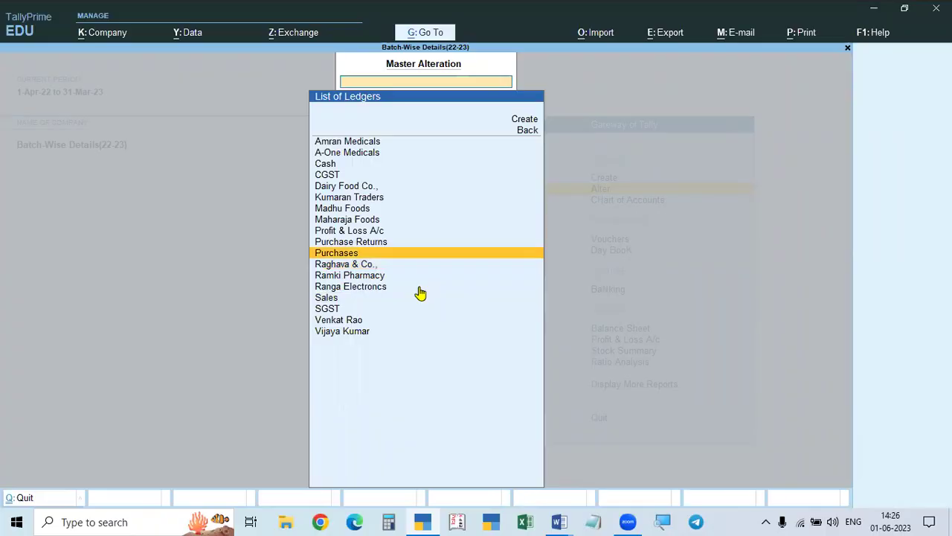
key(Escape)
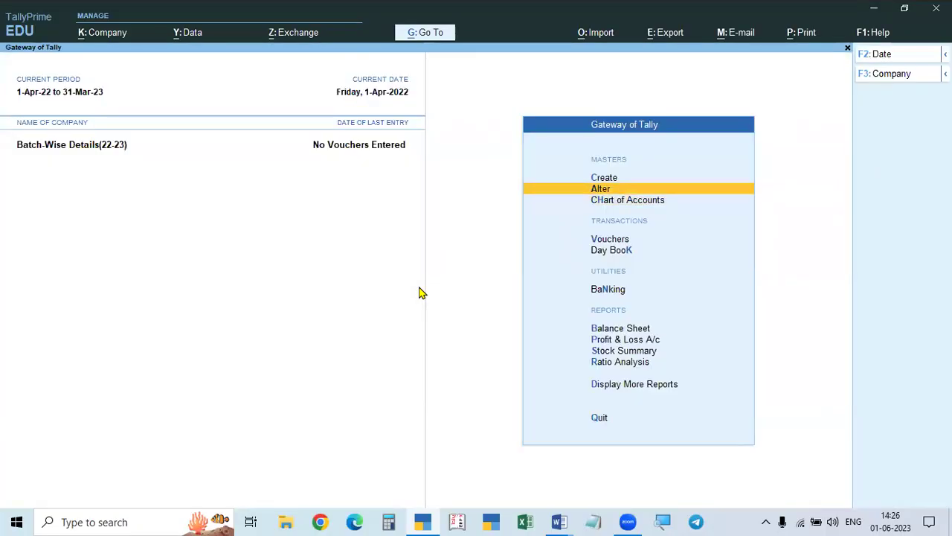
- Open the stock item alteration list and check the invoice's item table in Word for the medicines needed
key(Return)
key(Down)
key(Down)
key(Down)
key(Down)
key(Down)
key(Down)
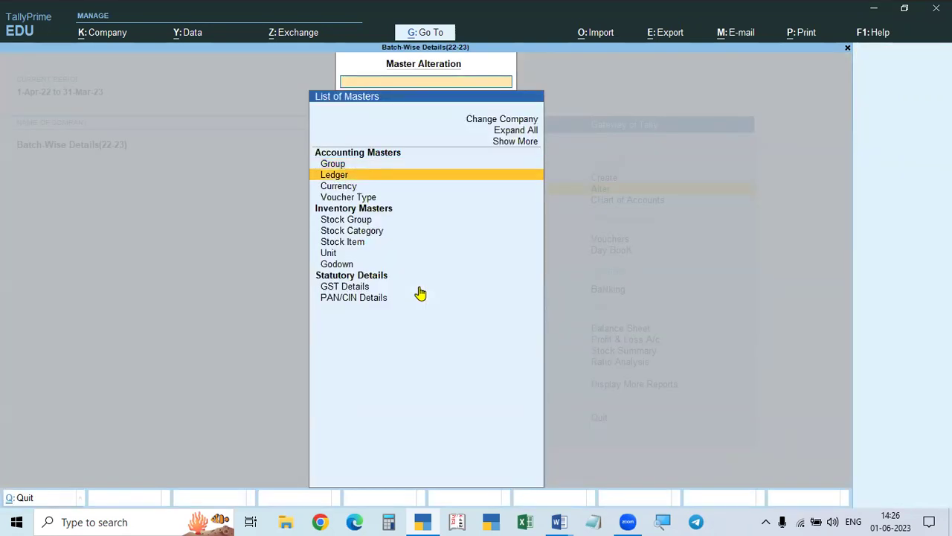
key(Return)
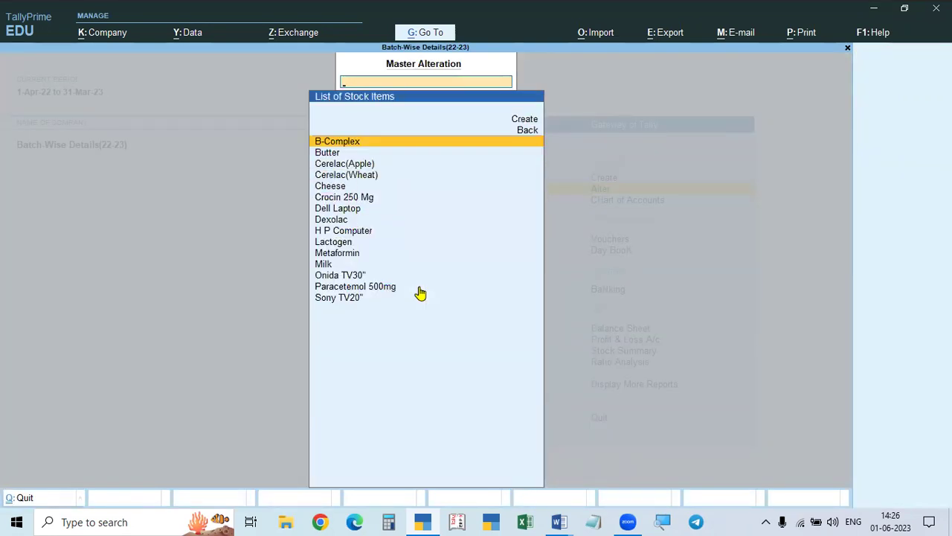
key(alt+Tab)
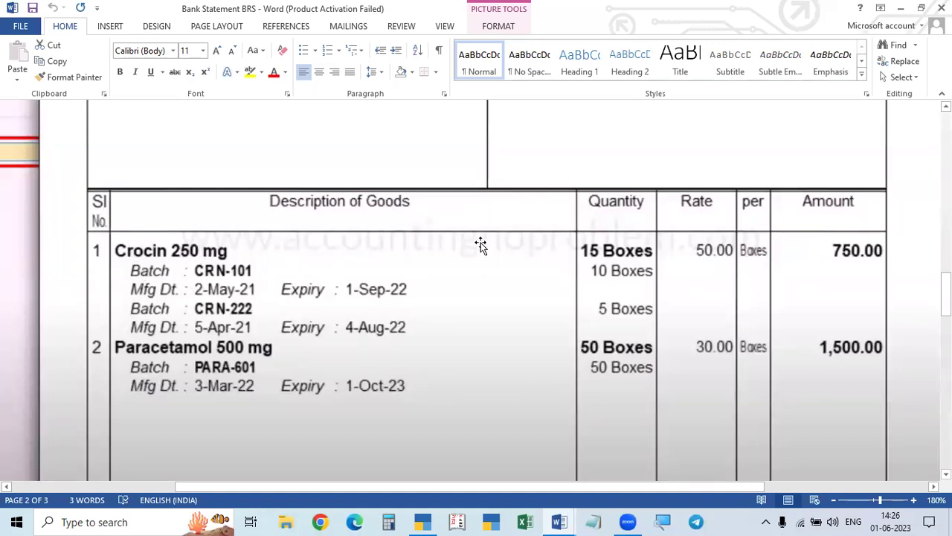
key(alt+Tab)
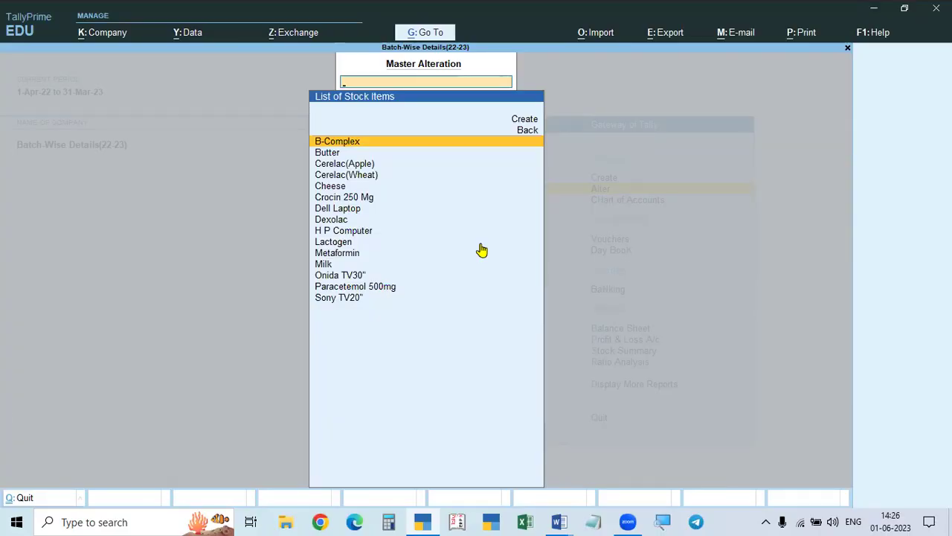
- Look at the B-Complex stock item's group, unit and batch settings and leave it without saving
key(Return)
key(Delete)
key(Delete)
key(Delete)
key(Delete)
key(Delete)
key(Delete)
key(Delete)
key(Delete)
key(Delete)
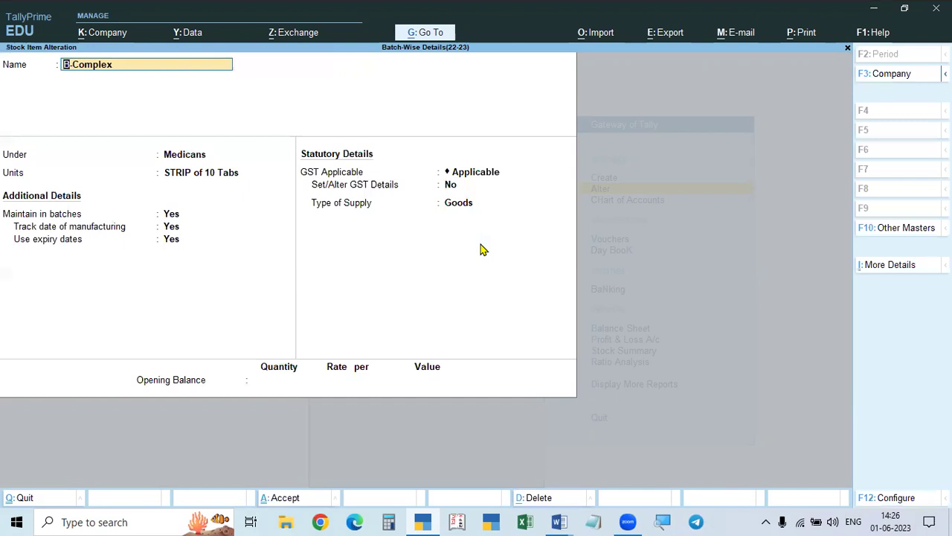
key(Escape)
key(y)
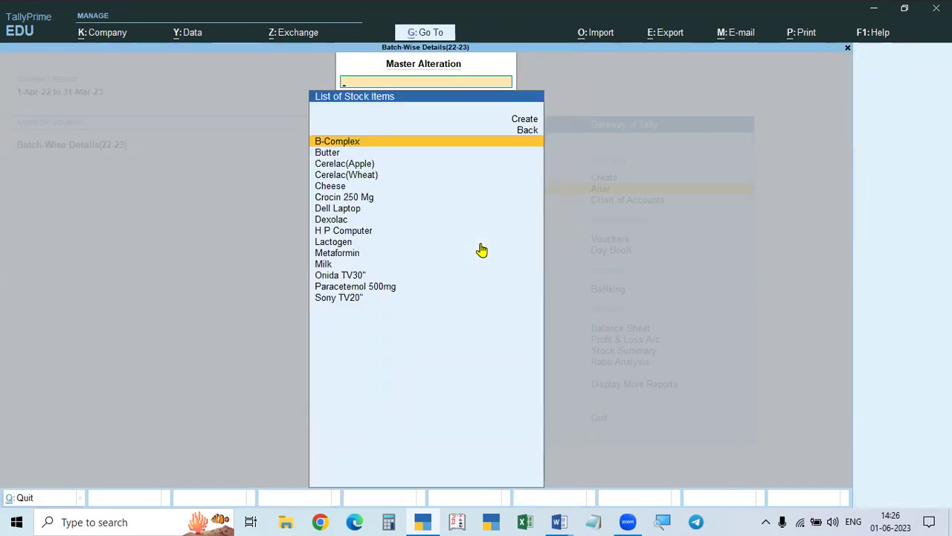
- Open the Crocin 250 Mg stock item for alteration, check it against the invoice and keep it under the Medicans group
key(Down)
key(Down)
key(Down)
key(Down)
key(Down)
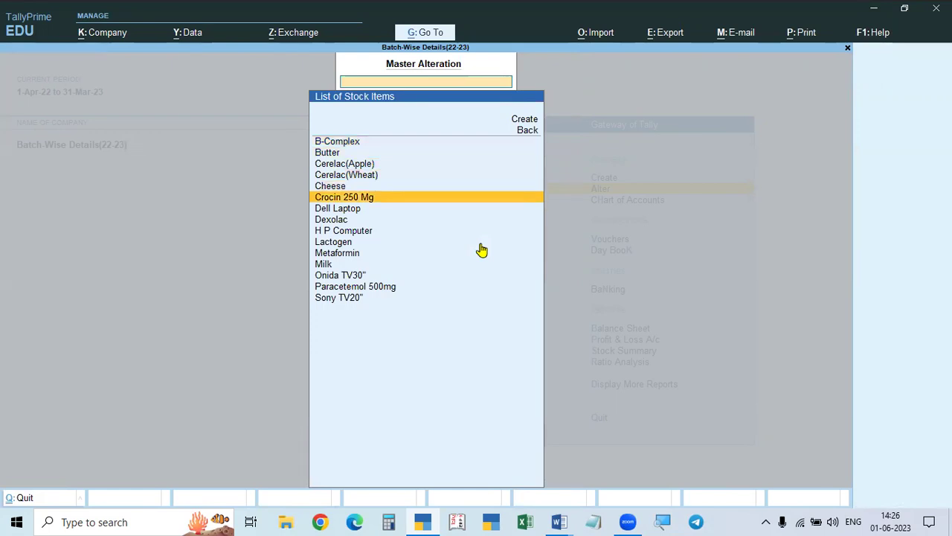
key(Return)
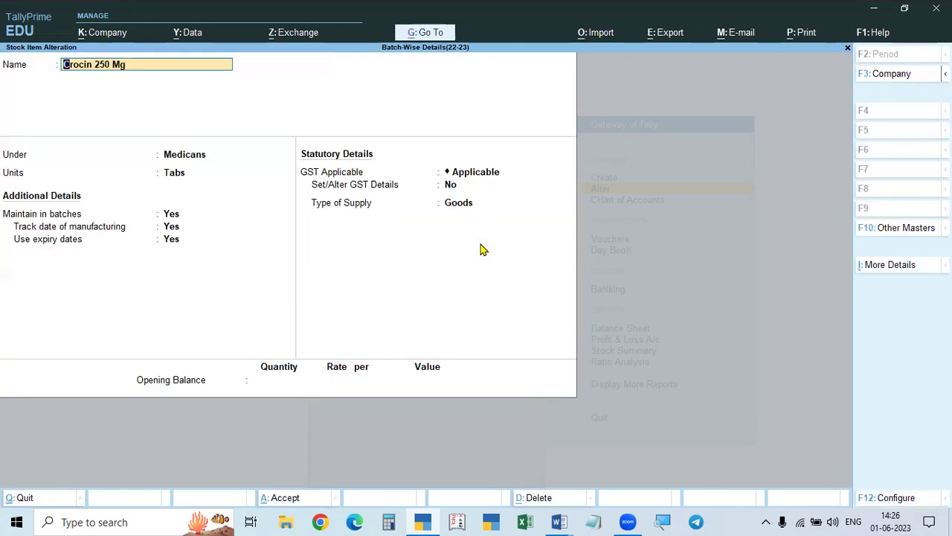
key(Return)
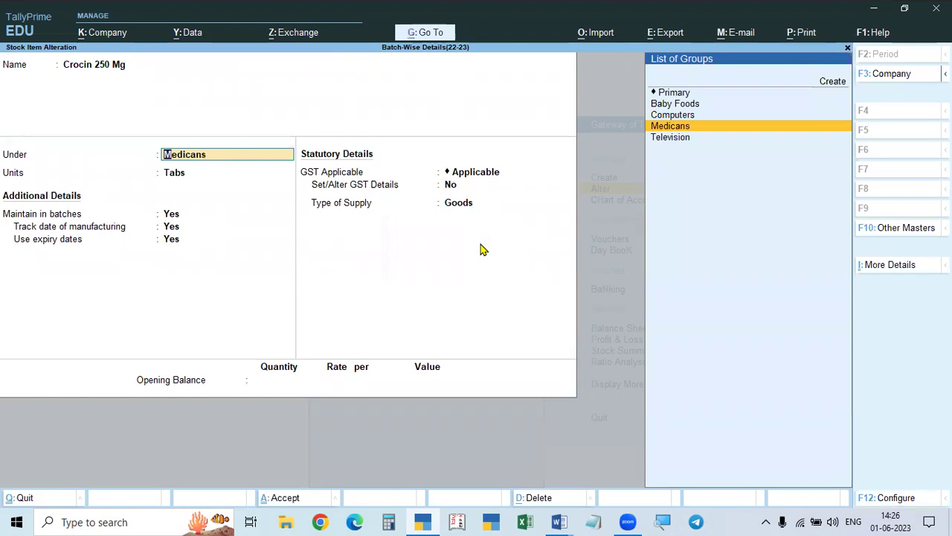
key(alt+Tab)
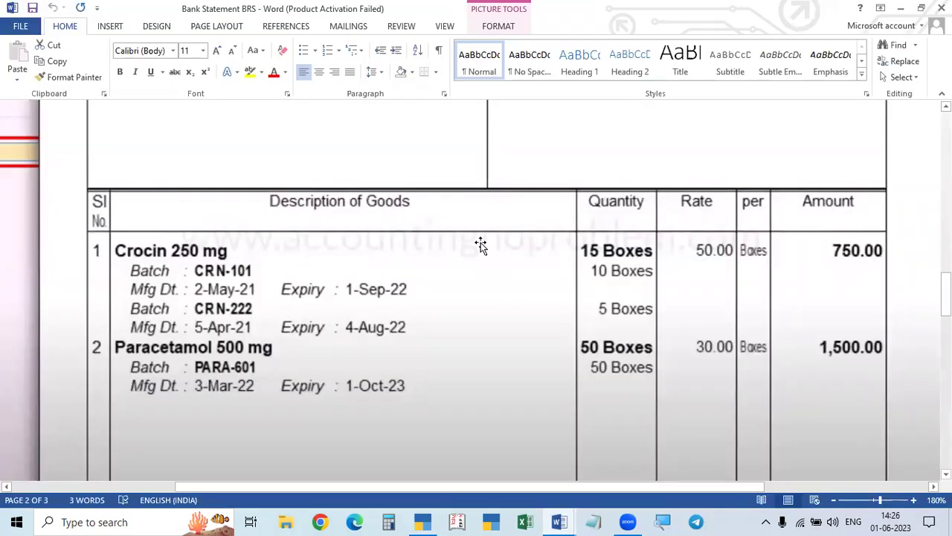
key(alt+Tab)
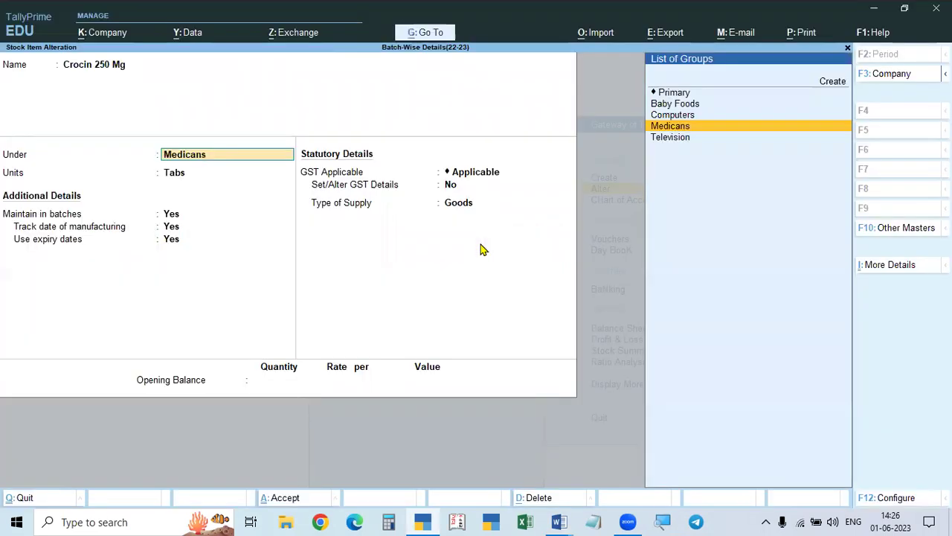
key(Return)
- Compare the unit of the Crocin 250 Mg stock item with the quantity unit used in the Word invoice
key(alt+Tab)
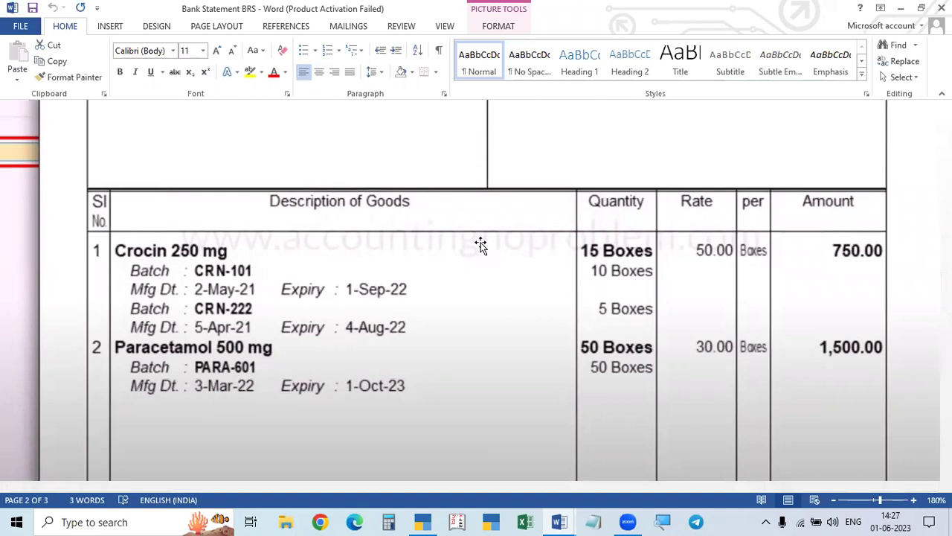
key(alt+Tab)
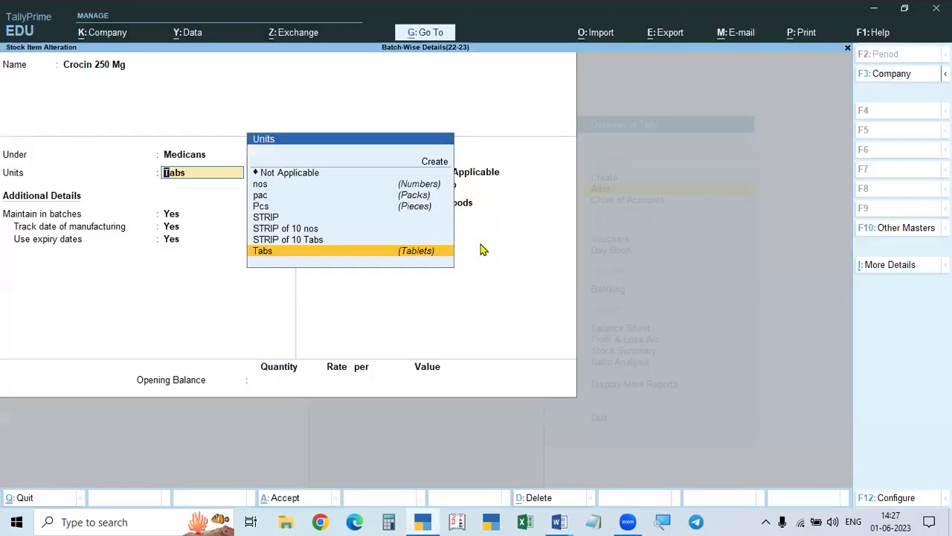
key(alt+Tab)
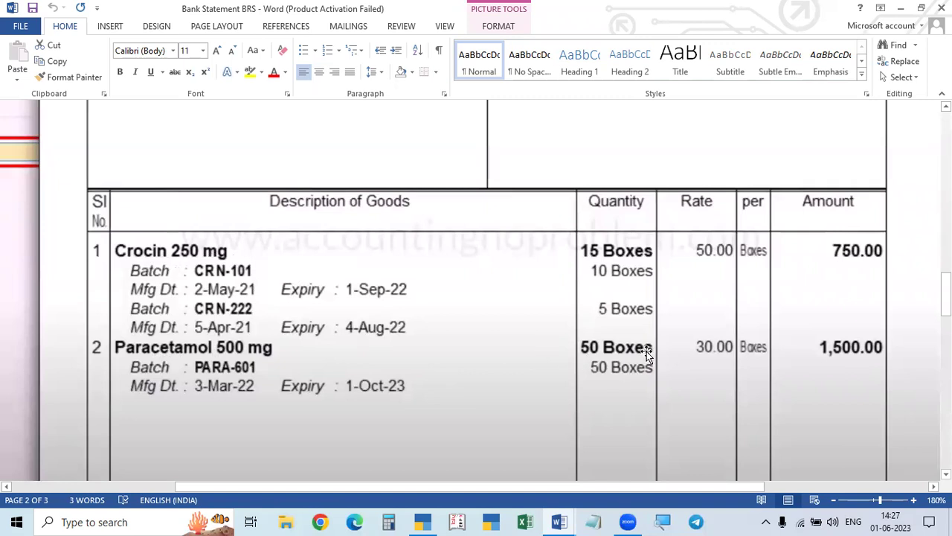
key(alt+Tab)
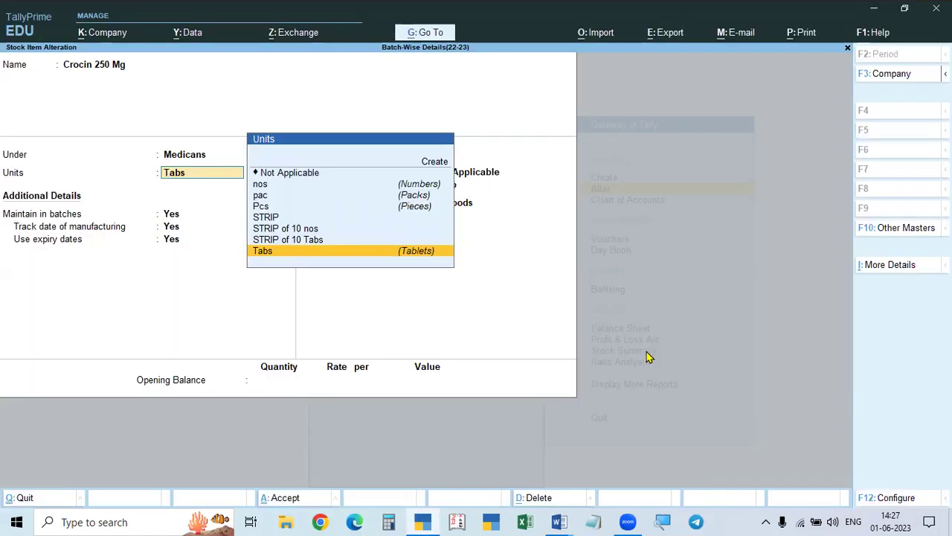
click(263, 253)
key(alt+Tab)
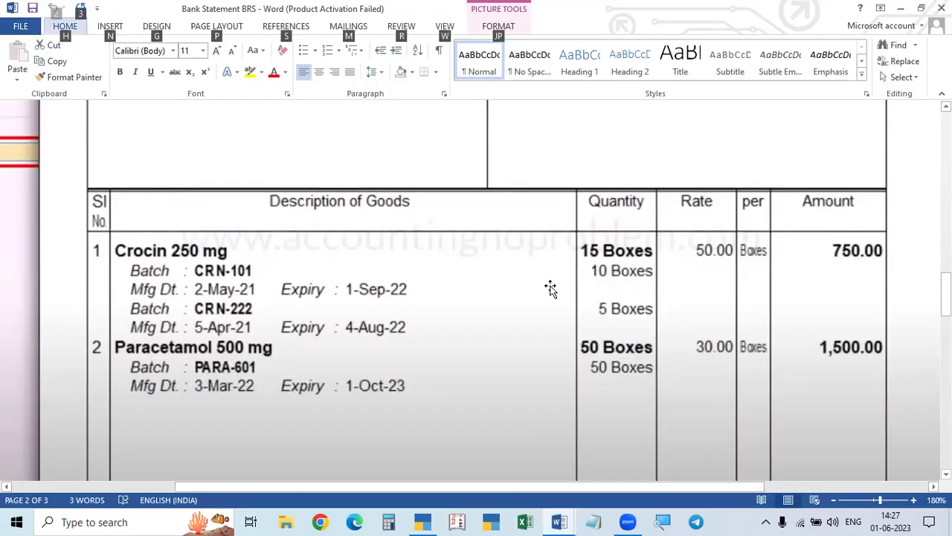
key(alt+Tab)
click(172, 177)
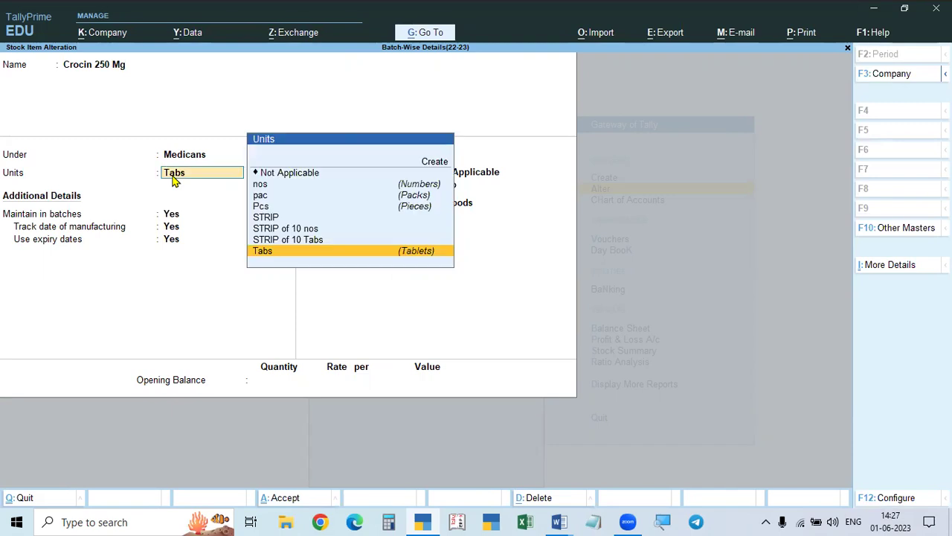
key(alt+Tab)
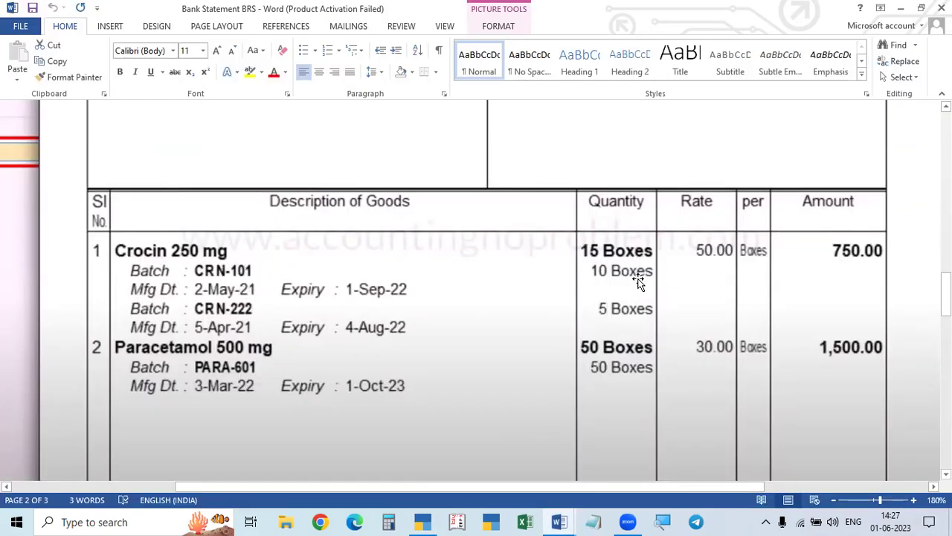
key(alt+Tab)
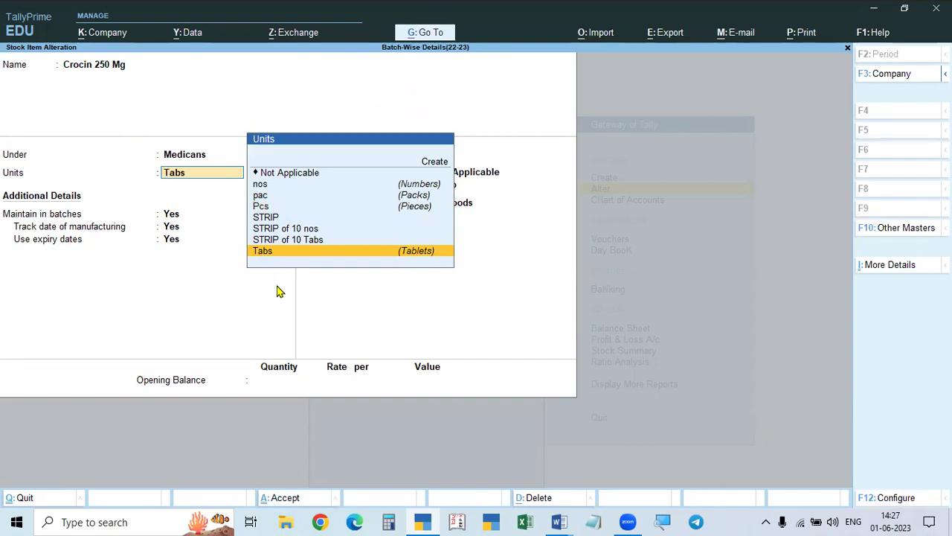
key(alt+Tab)
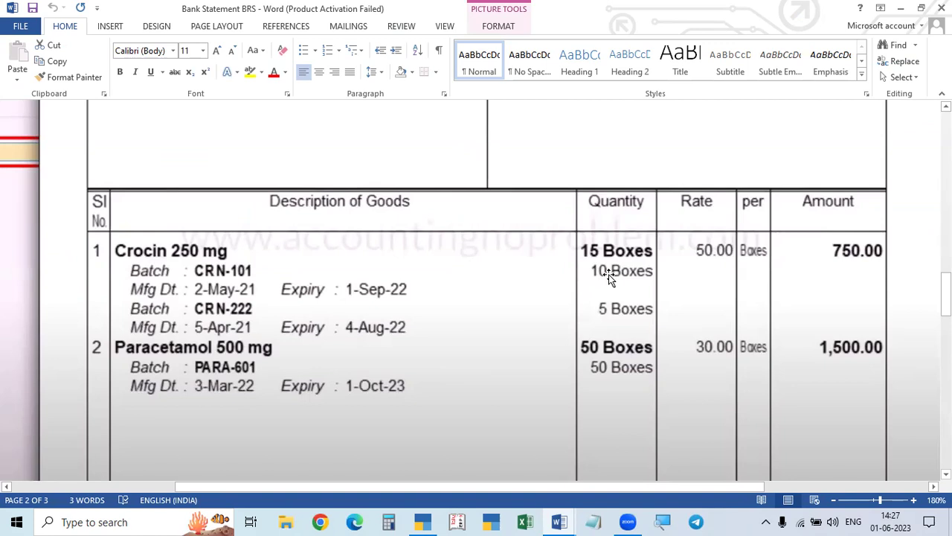
key(alt+Tab)
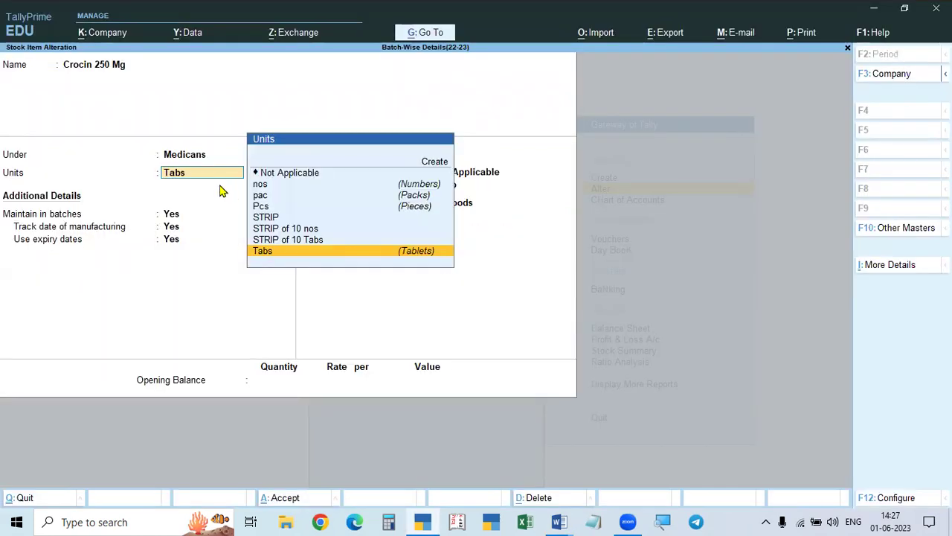
- Start a new simple unit from the Crocin 250 Mg item with the symbol bx and formal name Box
click(442, 164)
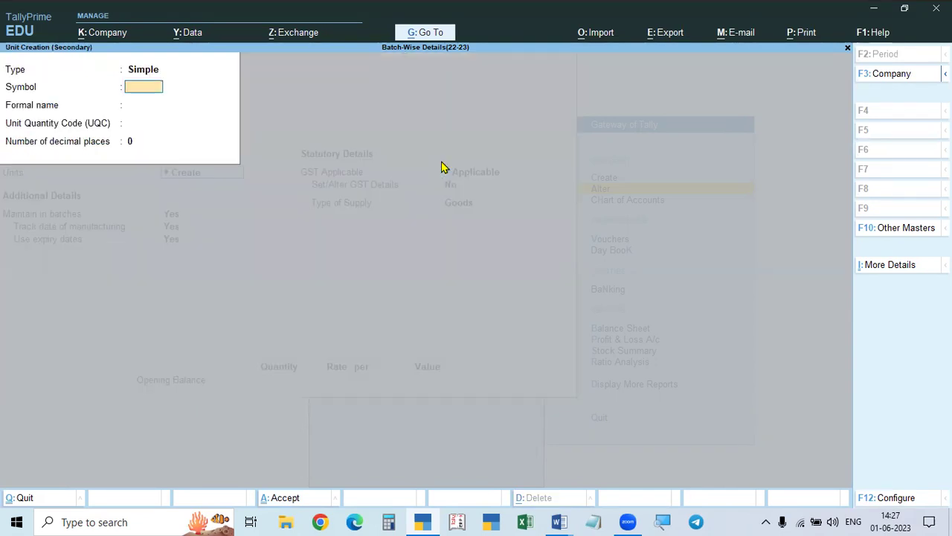
text(bx)
key(Return)
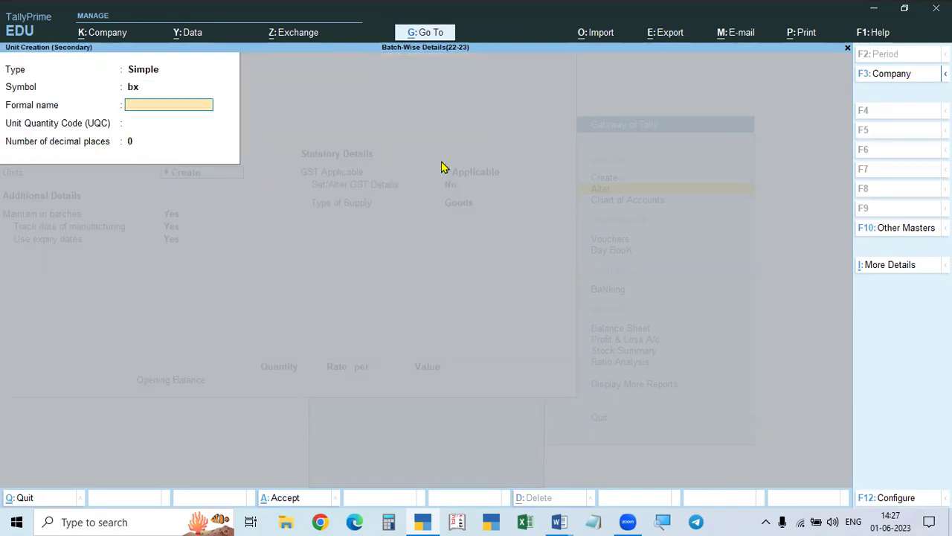
text(Box)
key(Return)
- Set the new unit's quantity code to BOX-BOX with 0 decimal places and save it as the item's unit
text(bo)
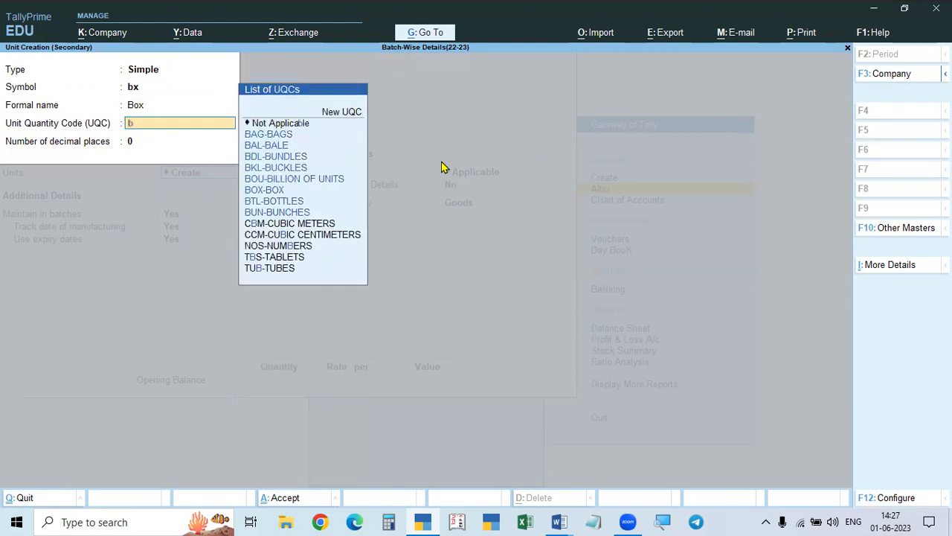
text(d)
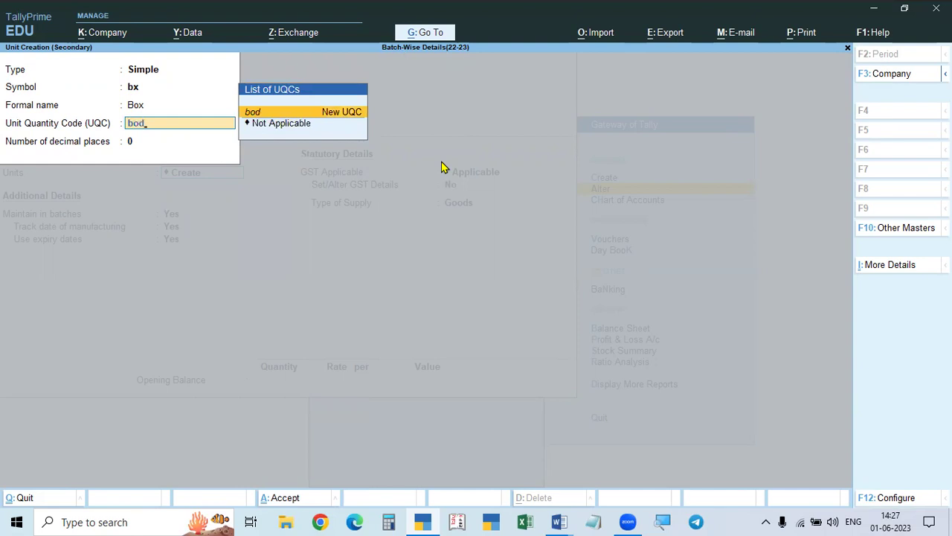
key(BackSpace)
key(BackSpace)
key(BackSpace)
text(box)
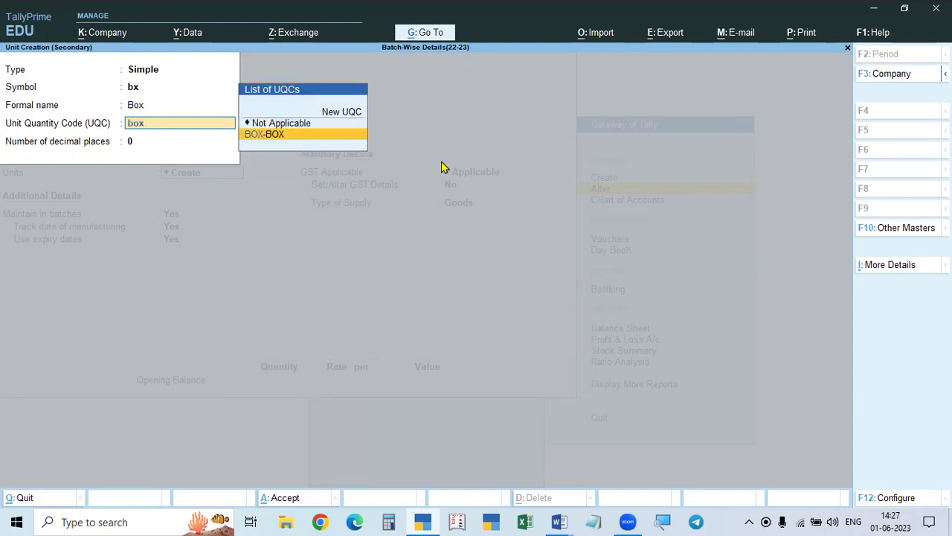
key(Return)
key(Return)
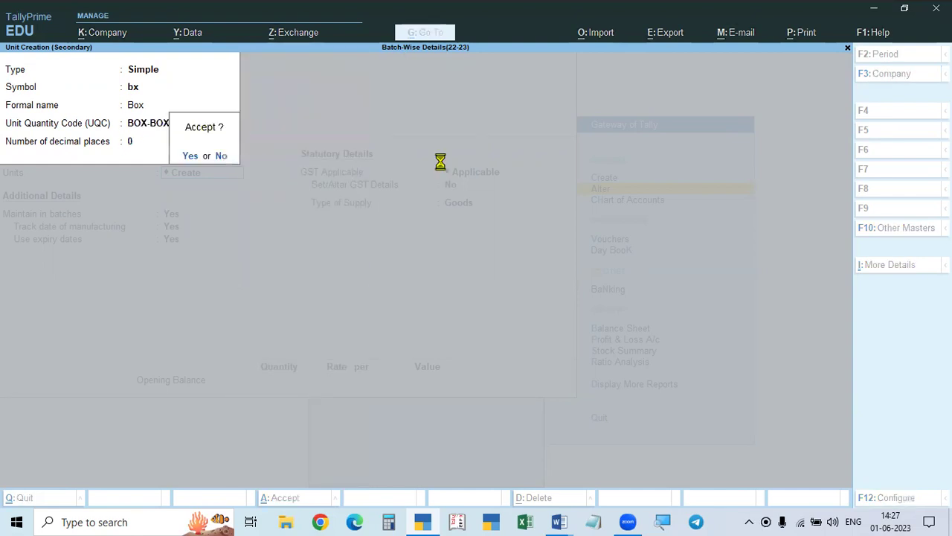
key(Return)
- Switch the use of expiry dates to No for Crocin 250 Mg and set it back to Yes
key(Return)
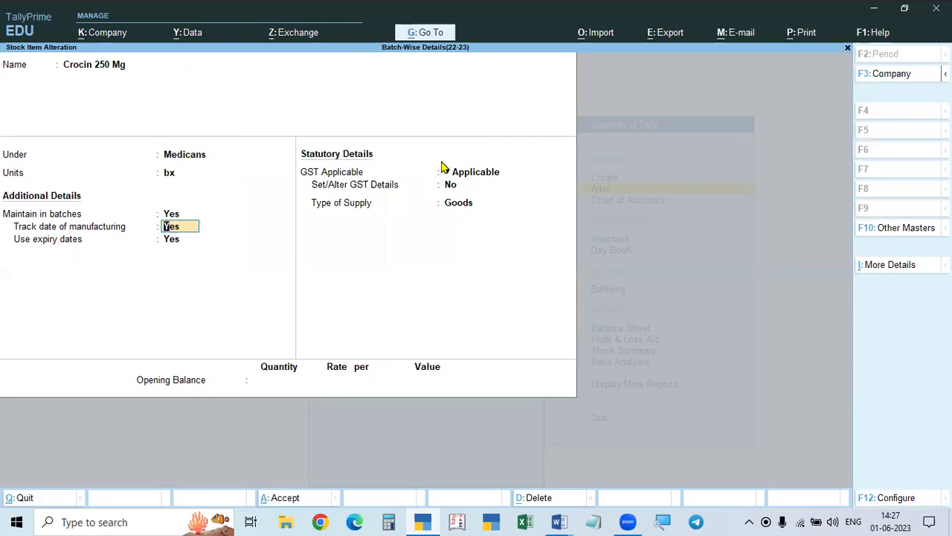
key(Up)
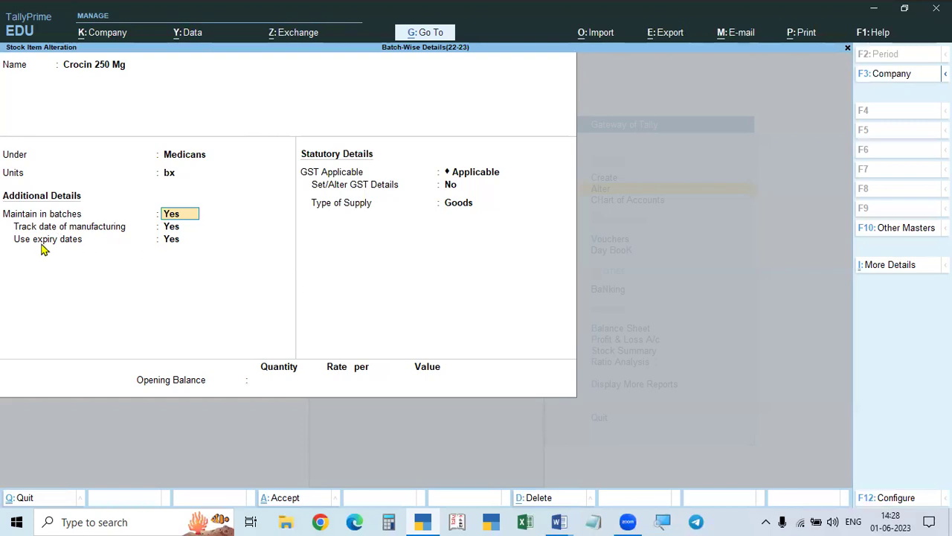
click(174, 240)
text(n)
key(Return)
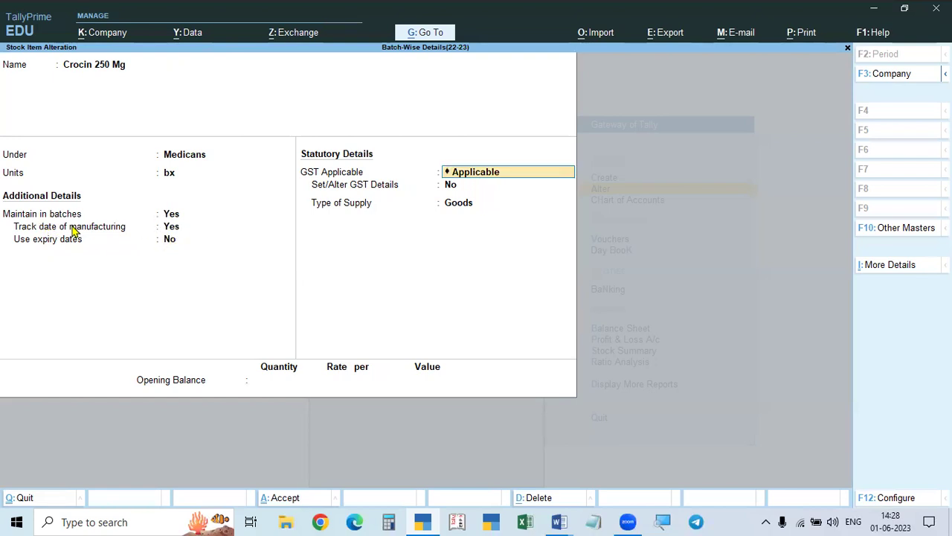
click(170, 246)
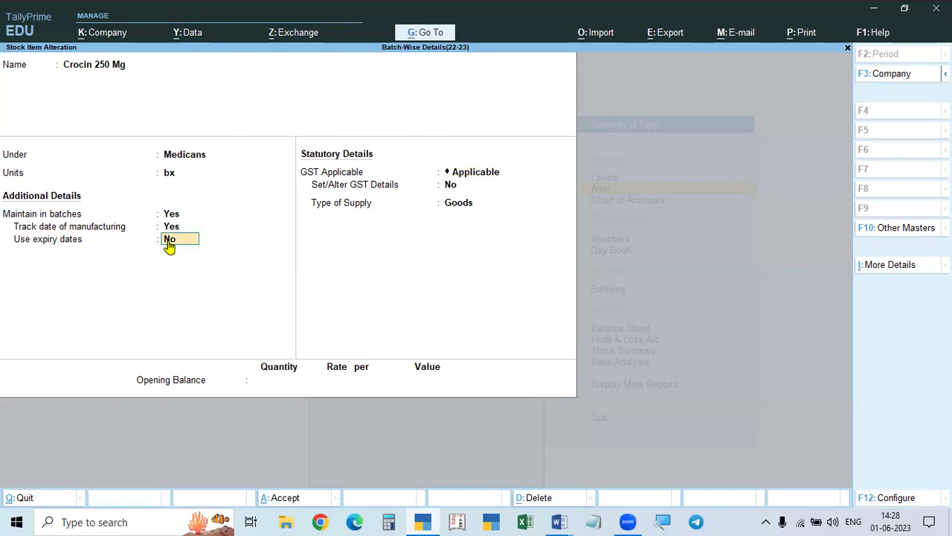
text(y)
key(Return)
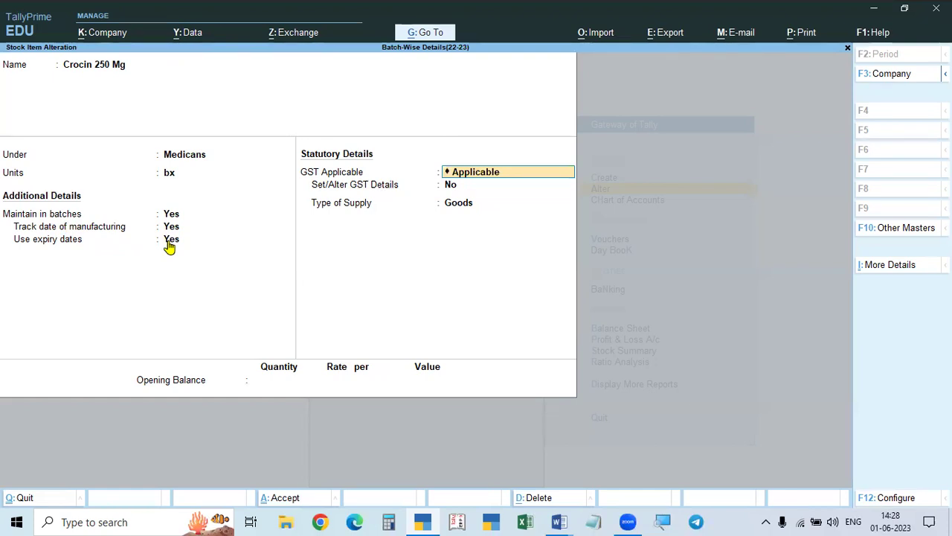
- Set Set/Alter GST Details to Yes for Crocin 250 Mg and review its HSN/SAC, taxability and integrated tax rate
key(Return)
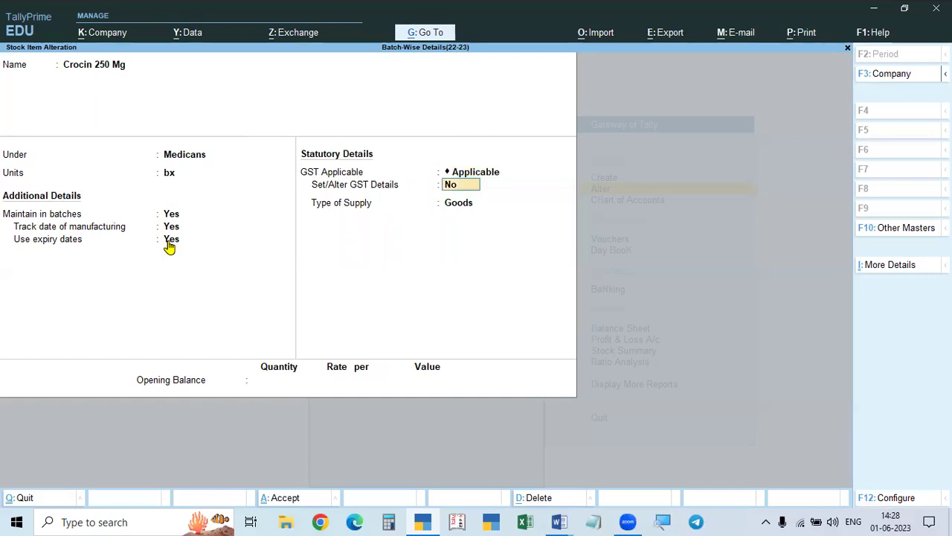
text(y)
key(Return)
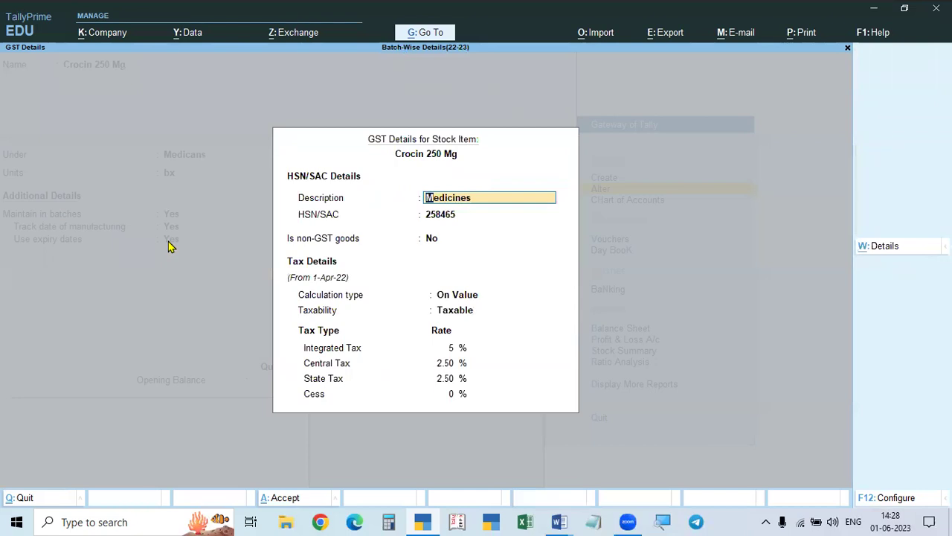
key(Return)
key(Return)
key(Return)
key(Return)
key(Return)
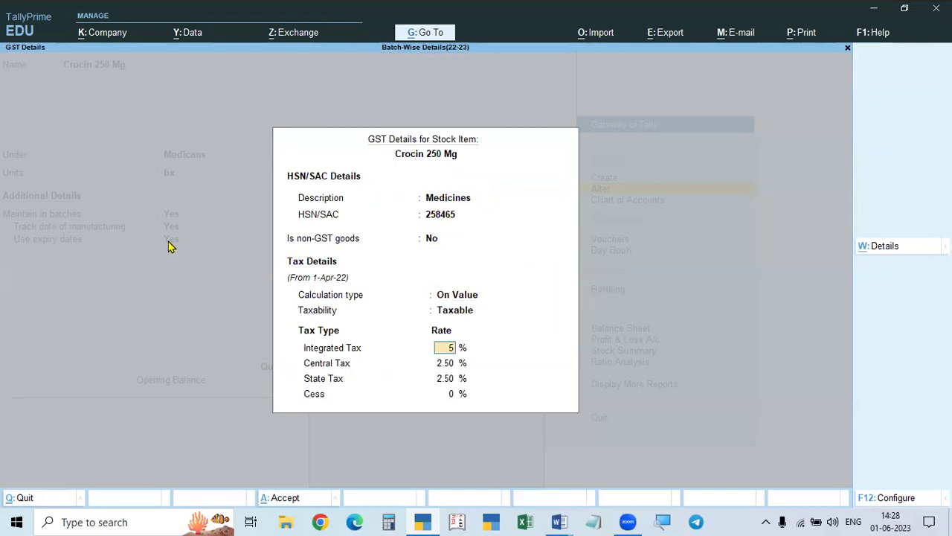
key(BackSpace)
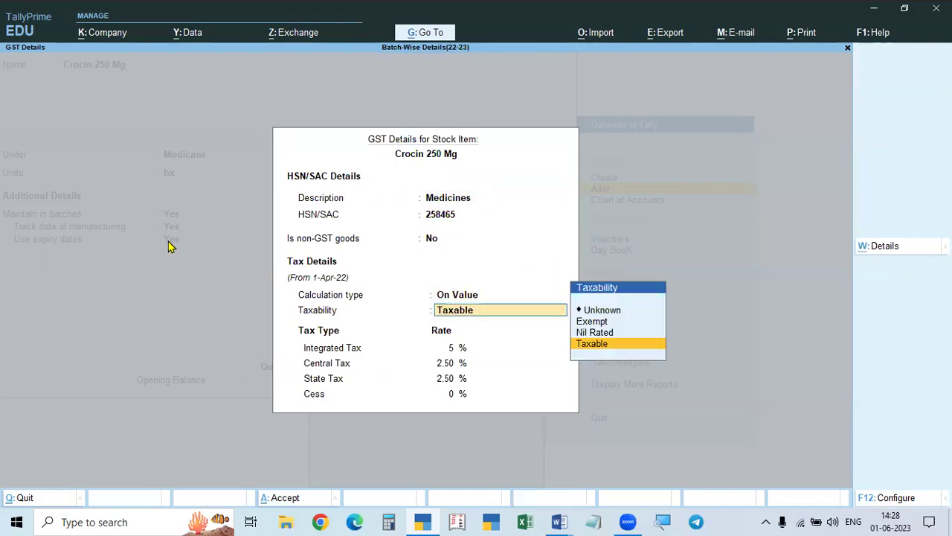
key(Return)
key(Return)
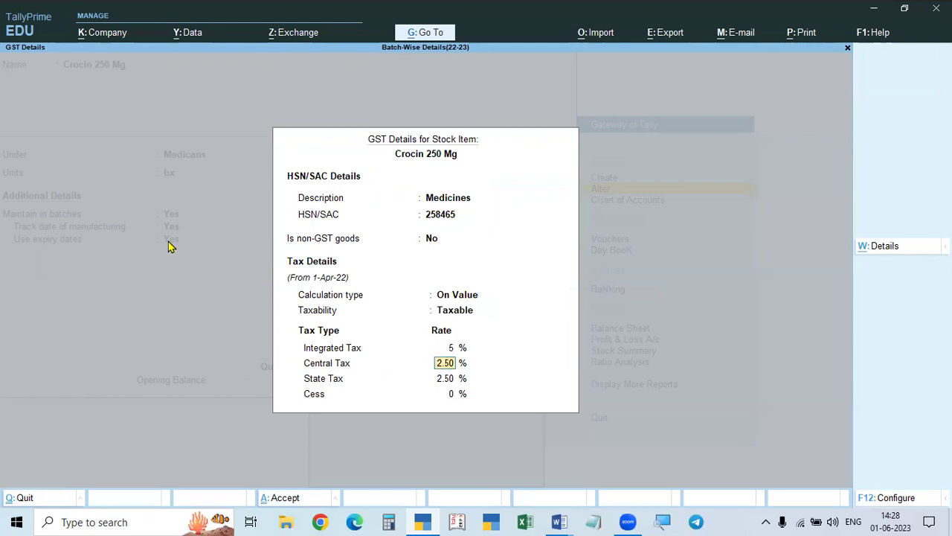
- Keep the existing GST rates and save the altered Crocin 250 Mg stock item
key(Return)
key(Return)
key(Return)
key(Return)
key(Return)
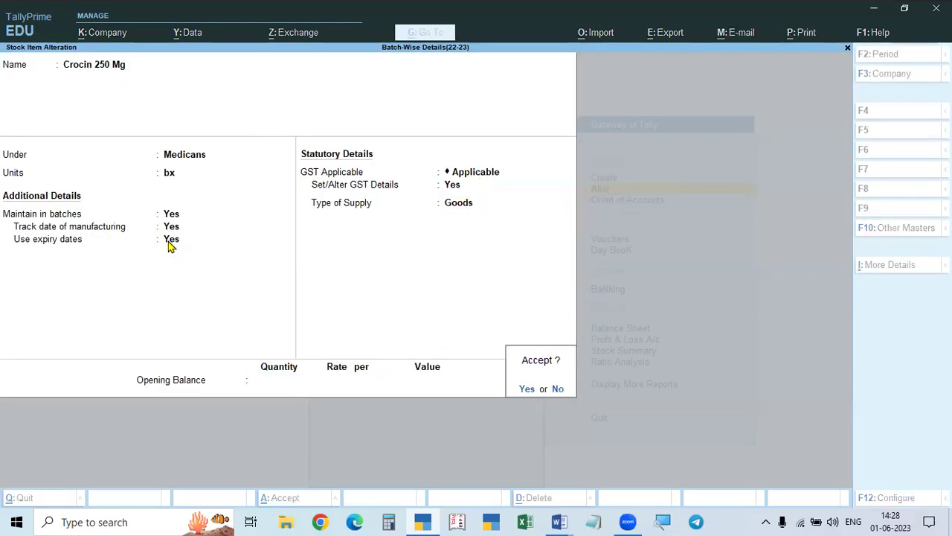
key(Return)
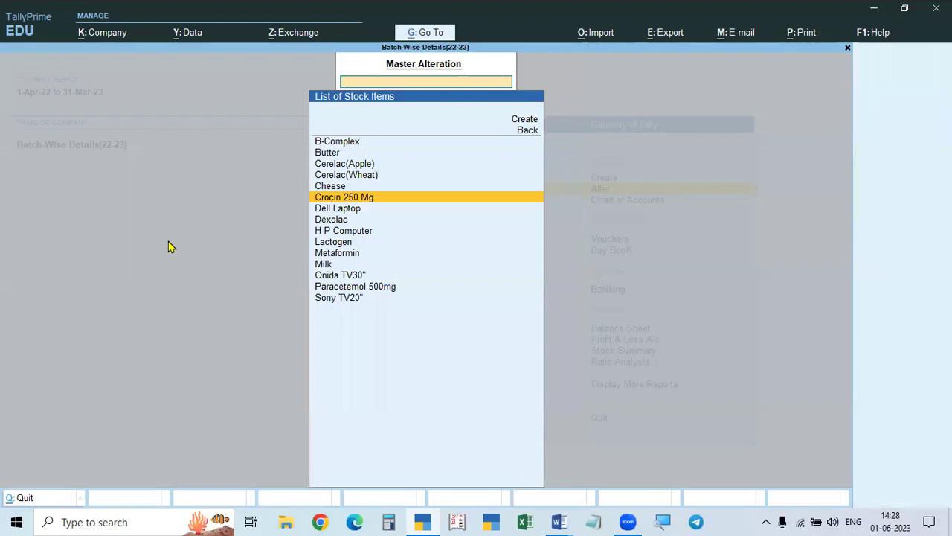
- Check the second medicine in the Word invoice and open the Paracetemol 500mg stock item for alteration
key(alt+Tab)
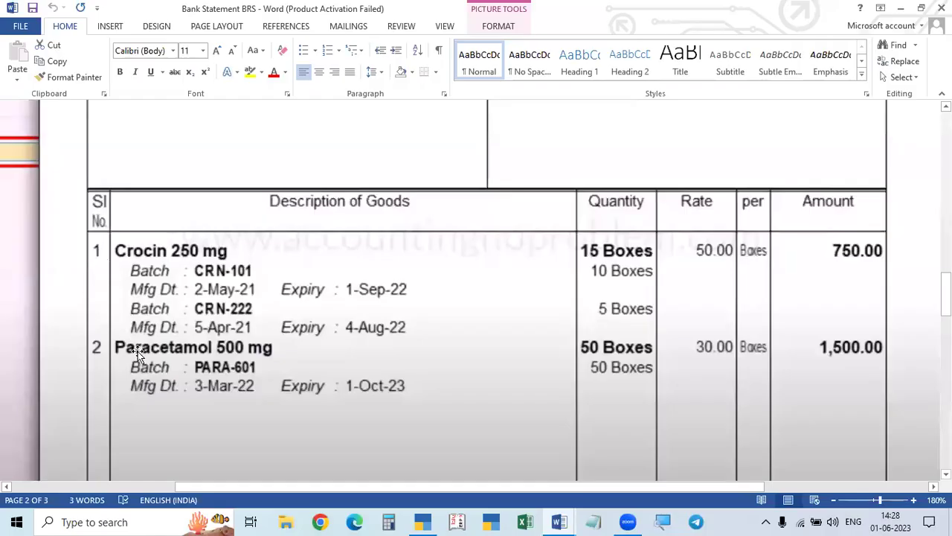
key(alt+Tab)
key(Down)
key(Down)
key(Down)
key(Down)
key(Down)
key(Down)
key(Down)
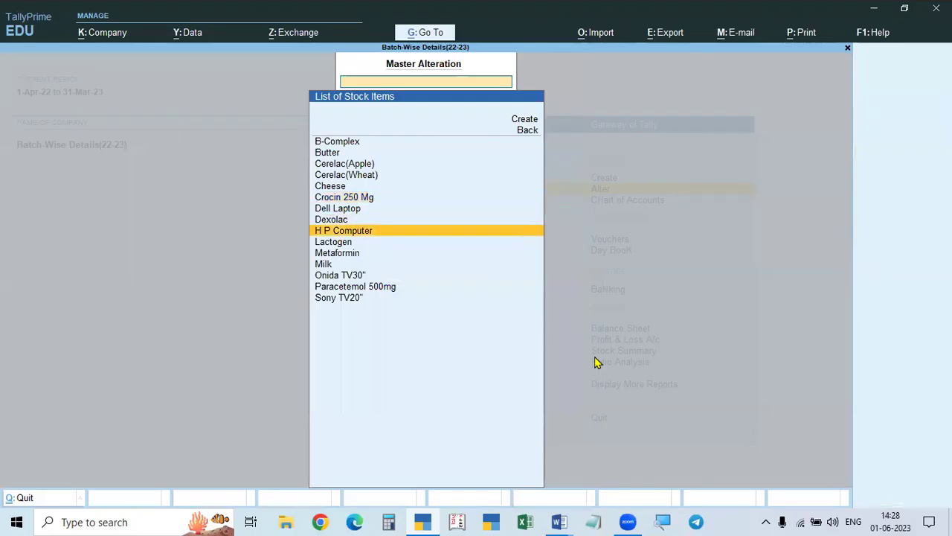
key(Down)
key(Return)
key(Return)
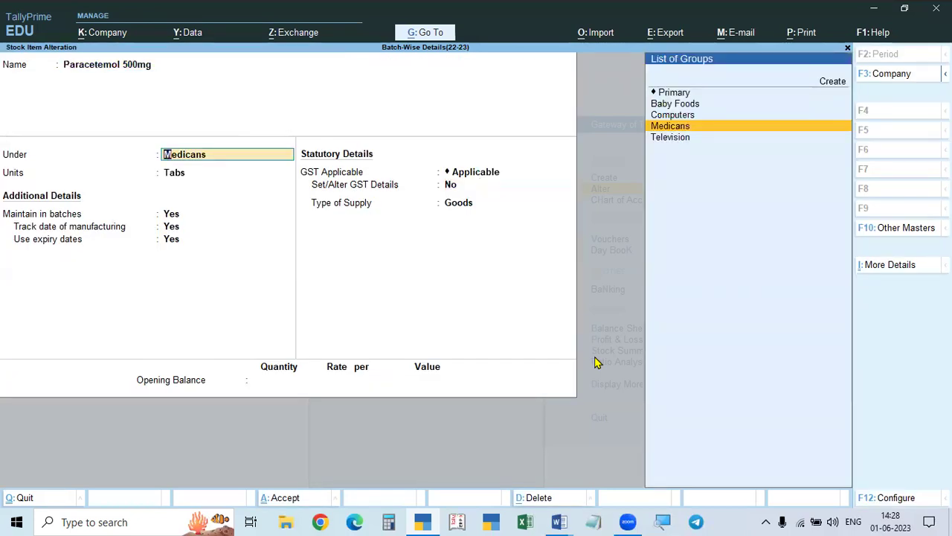
- Keep Paracetemol 500mg under the Medicans group and change its unit to bx
key(Return)
key(Up)
key(Up)
key(Up)
key(Up)
key(Up)
key(Up)
key(Up)
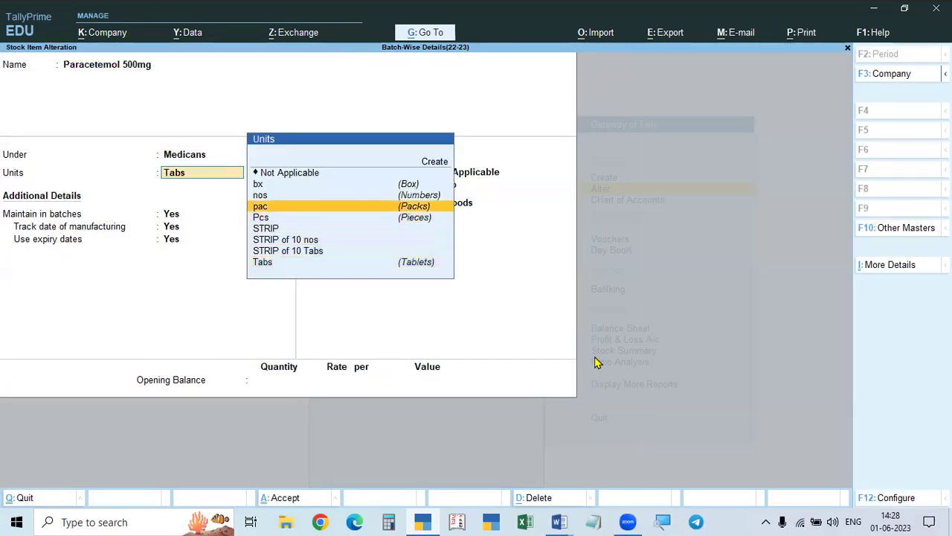
key(Return)
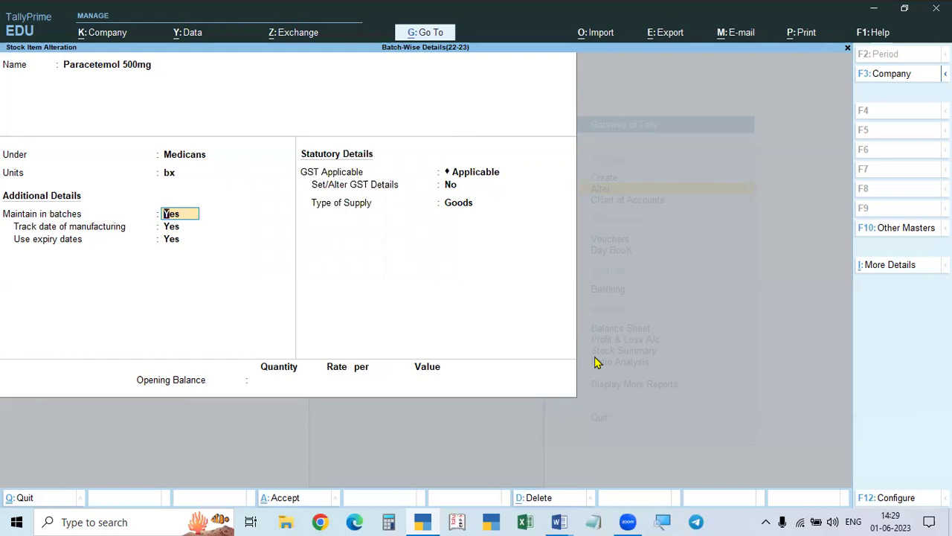
- Keep batches, manufacturing date tracking and expiry dates at Yes for Paracetemol 500mg
key(Return)
key(Return)
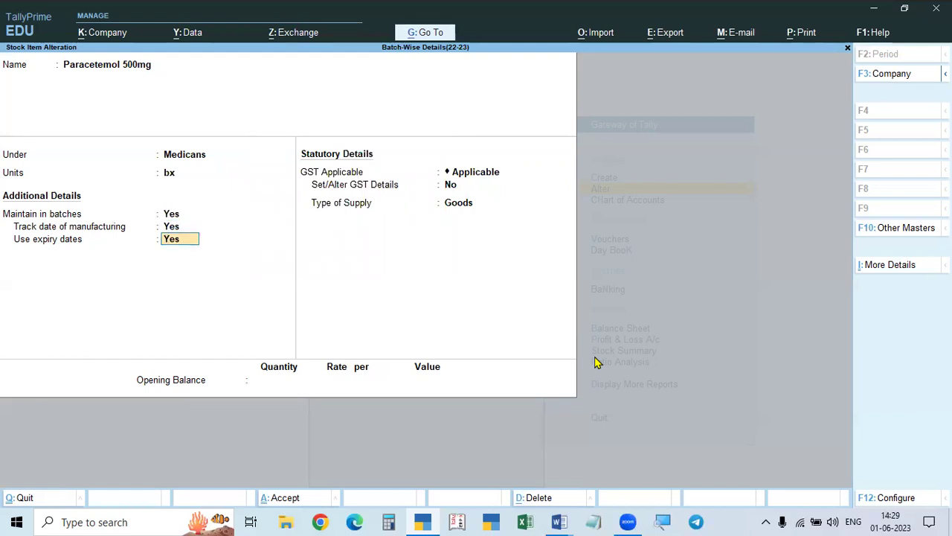
key(Return)
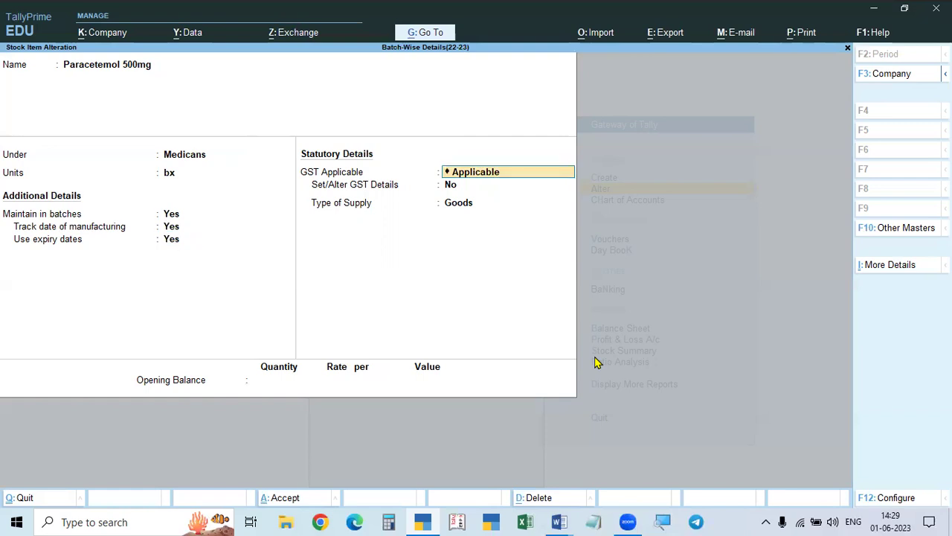
- Set Set/Alter GST Details to Yes for Paracetemol 500mg and accept its existing HSN and tax details
key(Return)
text(y)
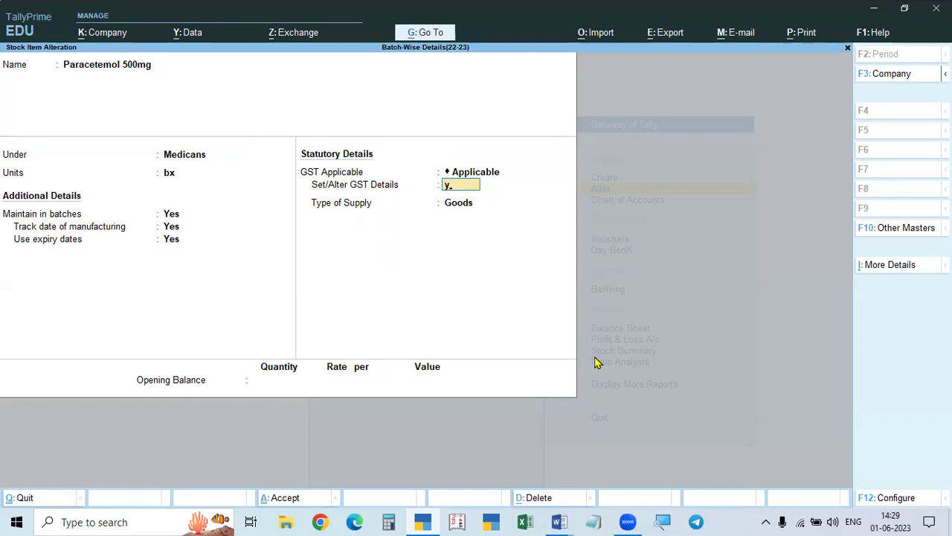
key(Return)
key(Return)
key(Return)
key(Return)
key(Return)
key(Return)
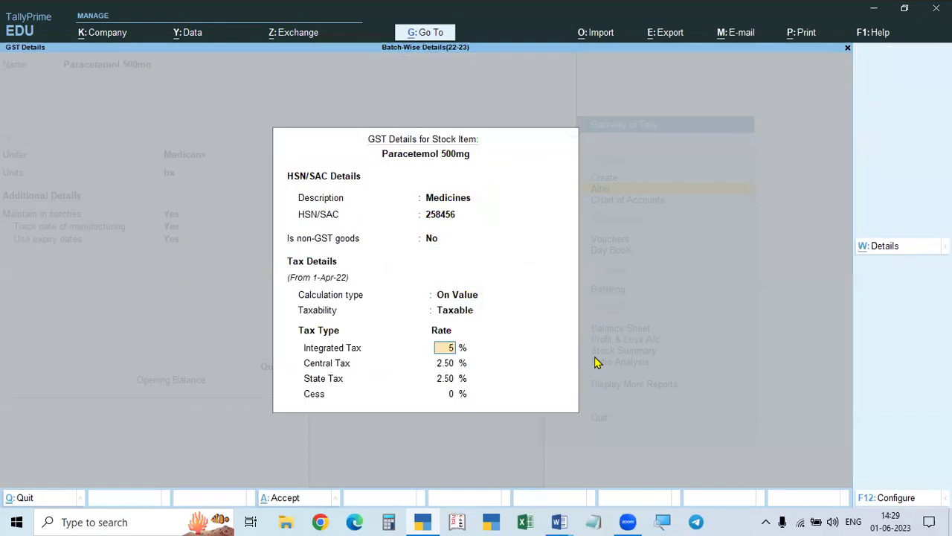
key(Return)
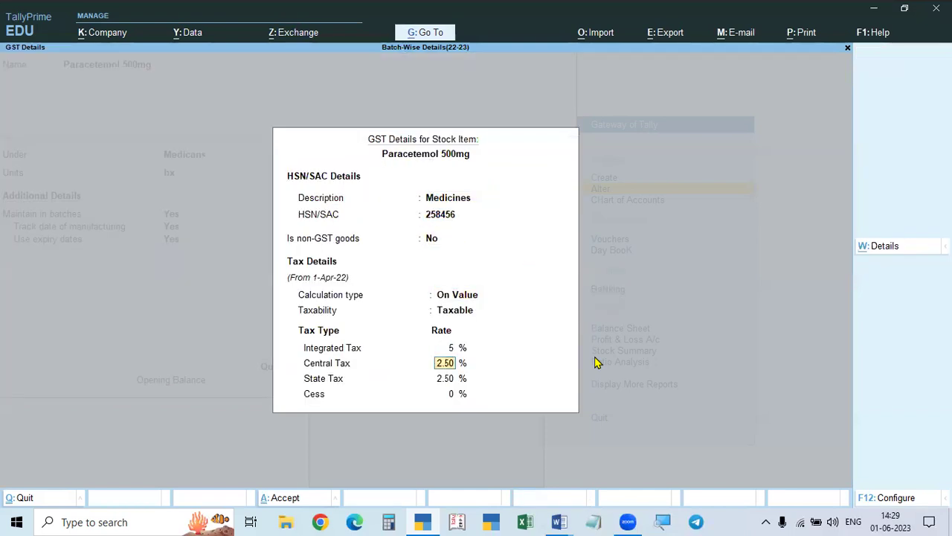
key(ctrl+a)
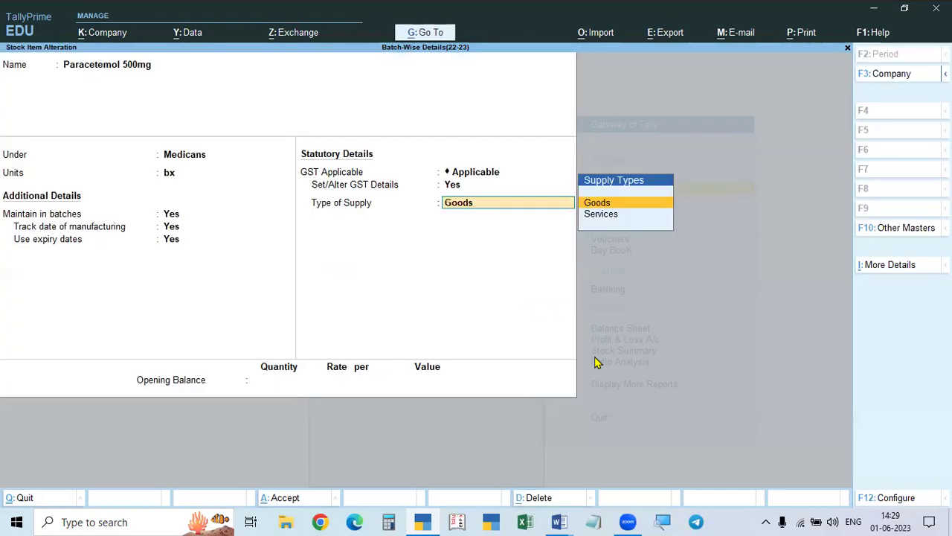
- Save Paracetemol 500mg with Goods as its type of supply and return to the Gateway of Tally
key(Return)
key(Return)
key(Return)
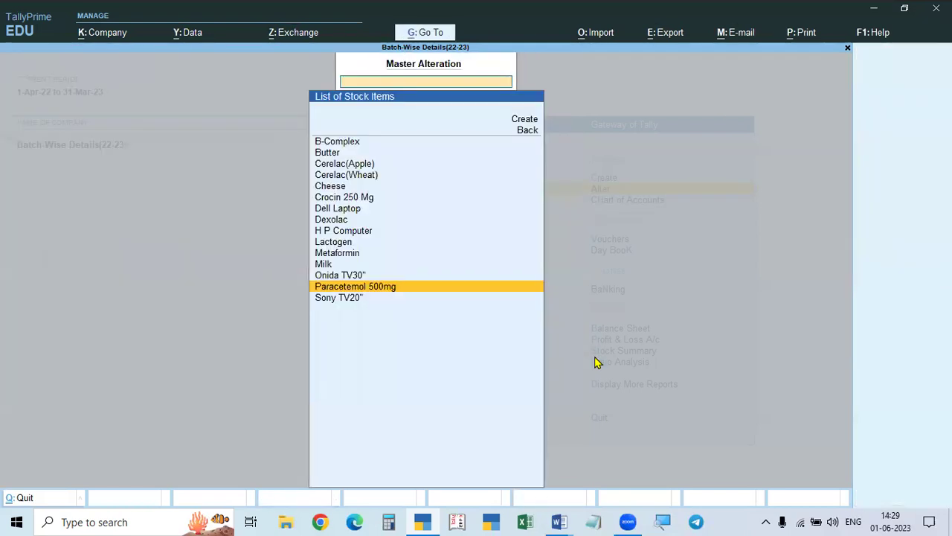
key(Escape)
key(Escape)
key(Escape)
key(Escape)
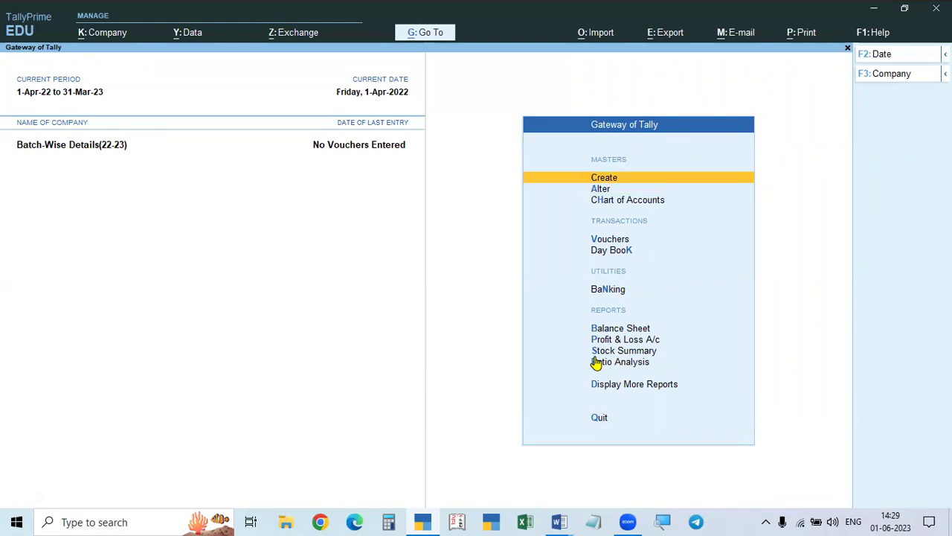
key(Escape)
key(Escape)
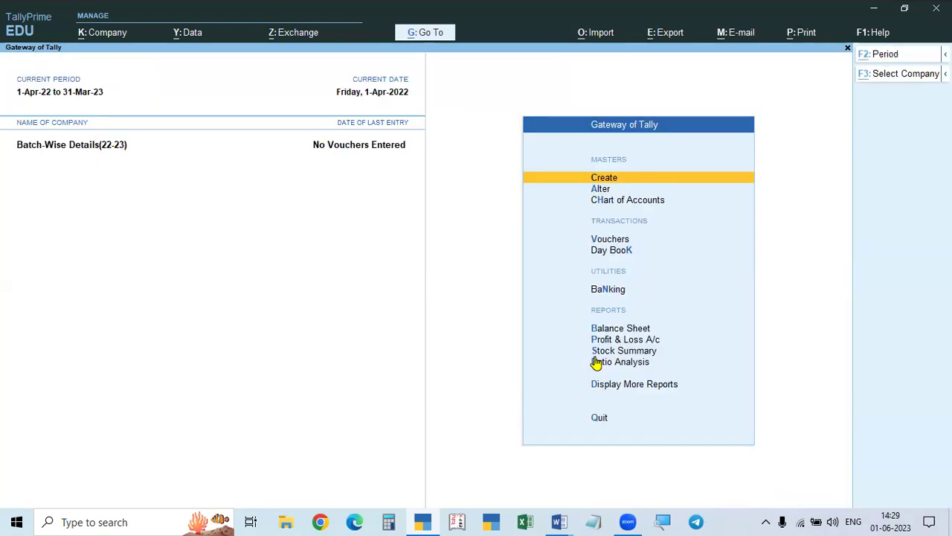
- Switch to Word and review the Problem 02 transactions and the item table of the purchase invoice
key(alt+Tab)
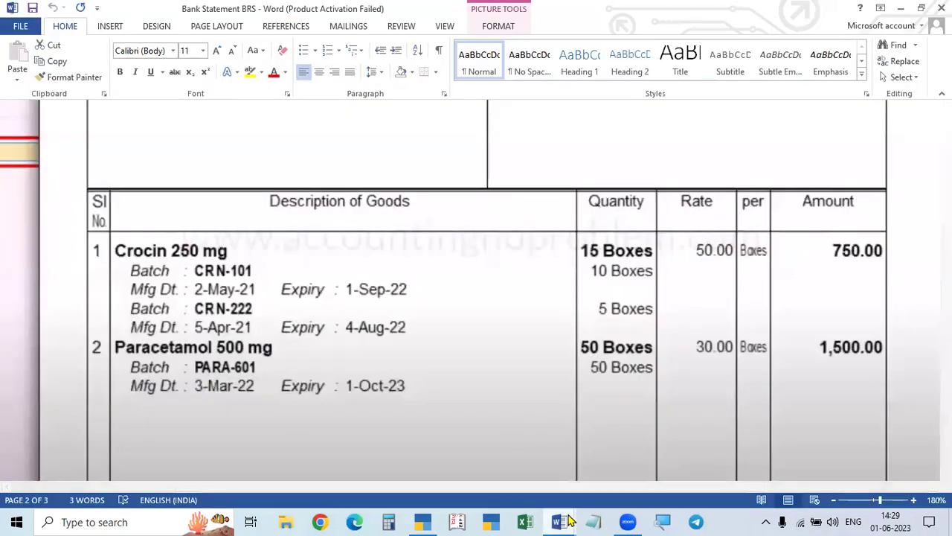
mouse_move(563, 520)
click(561, 455)
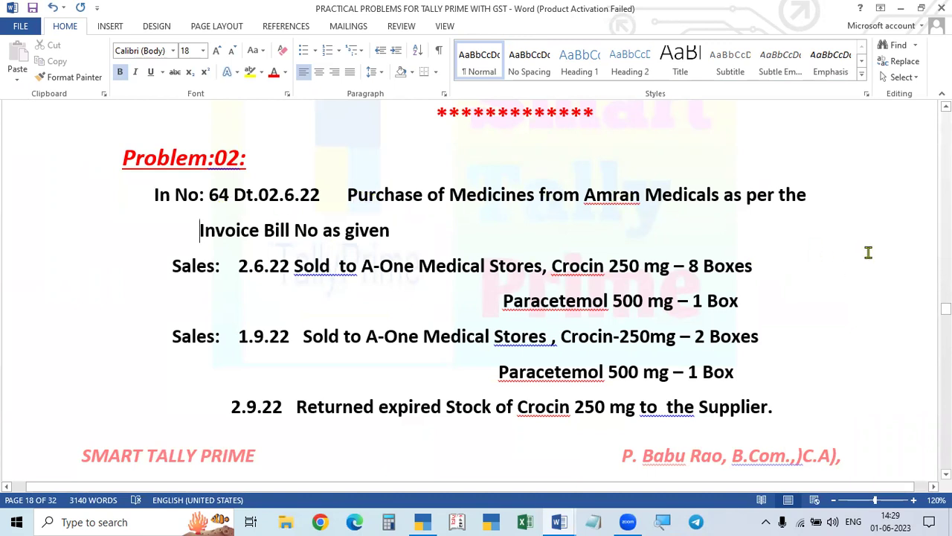
key(alt+Tab)
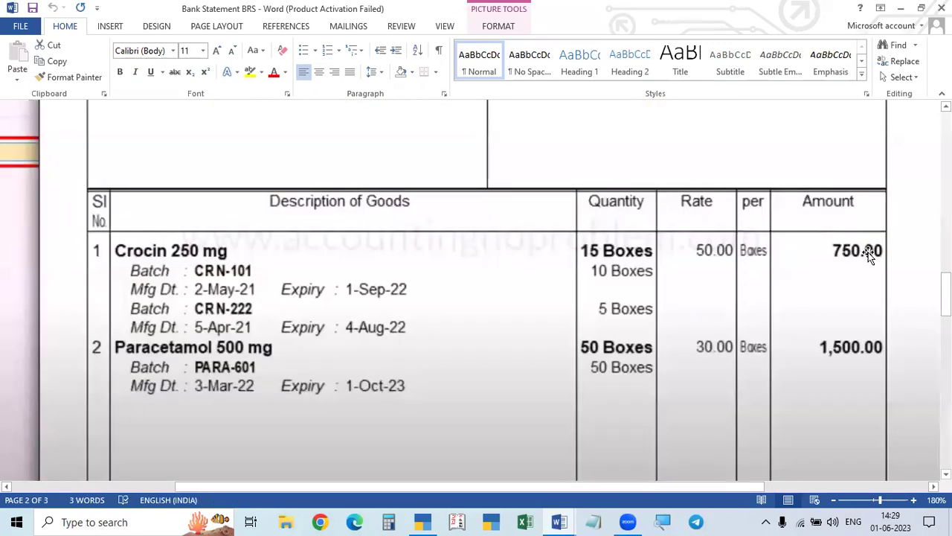
- Switch back to TallyPrime and open a new Purchase voucher
key(alt+Tab+Tab)
key(Down)
key(Down)
key(Down)
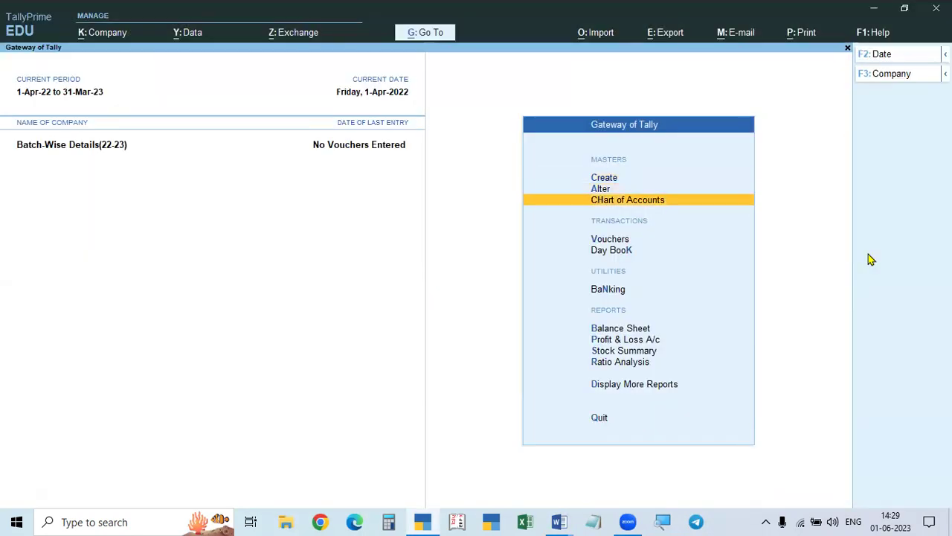
key(Return)
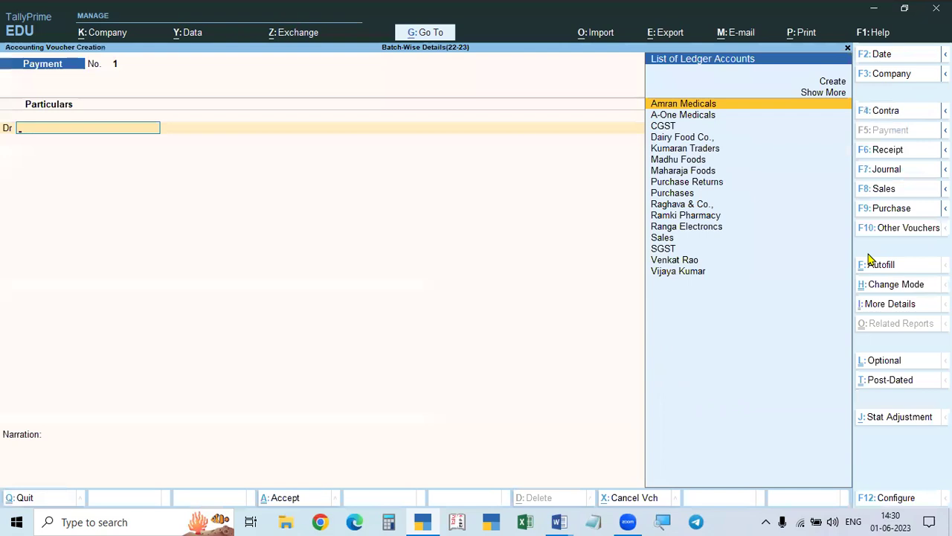
key(F8)
key(F9)
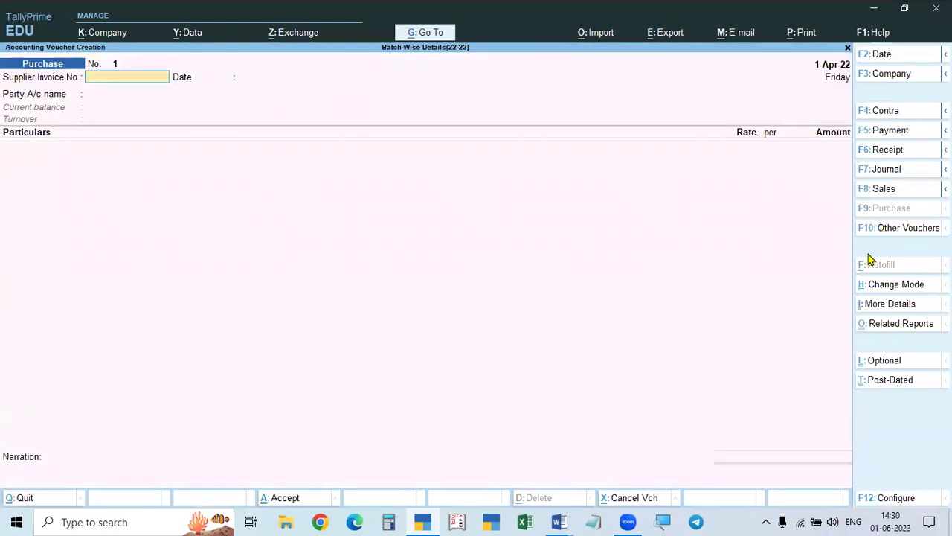
- Check the purchase date of Problem 02 in Word and set the voucher date to 2-Jun-22
key(alt+Tab)
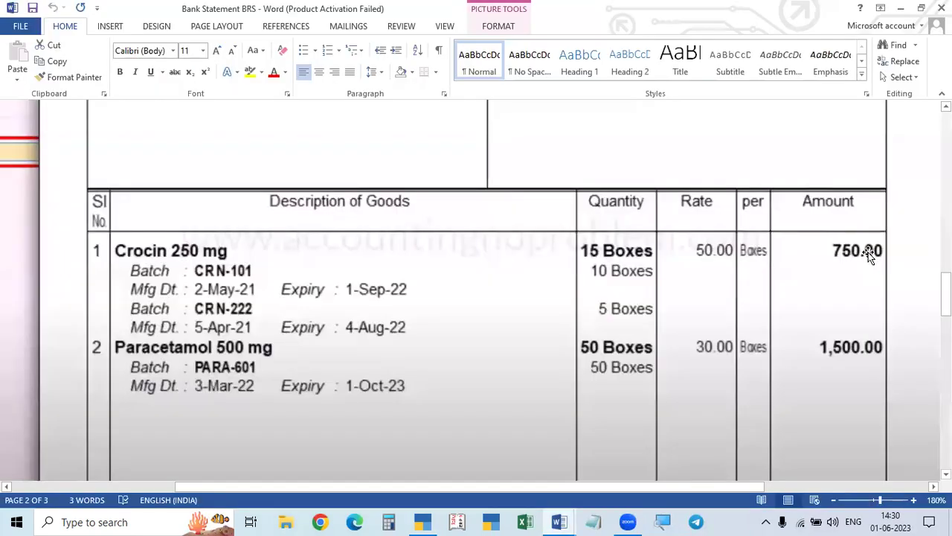
key(alt+Tab)
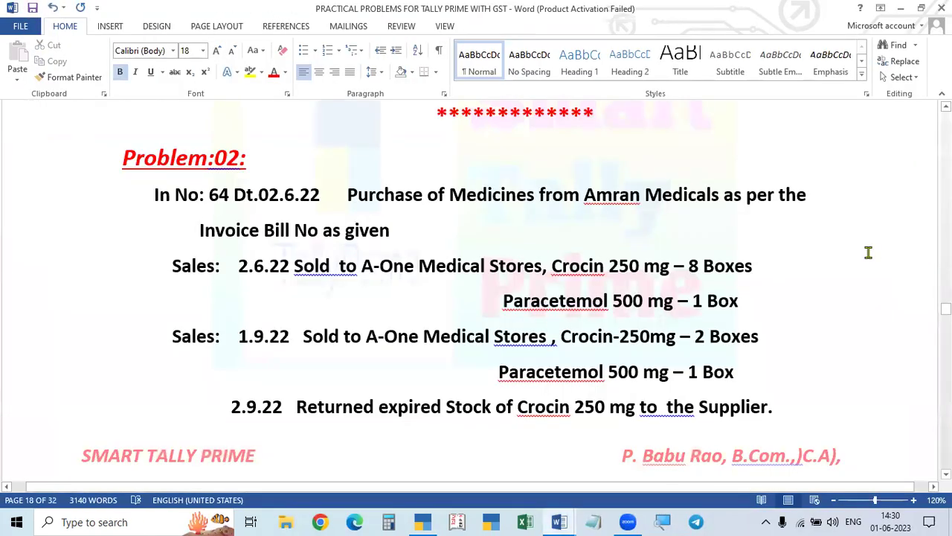
key(alt+Tab)
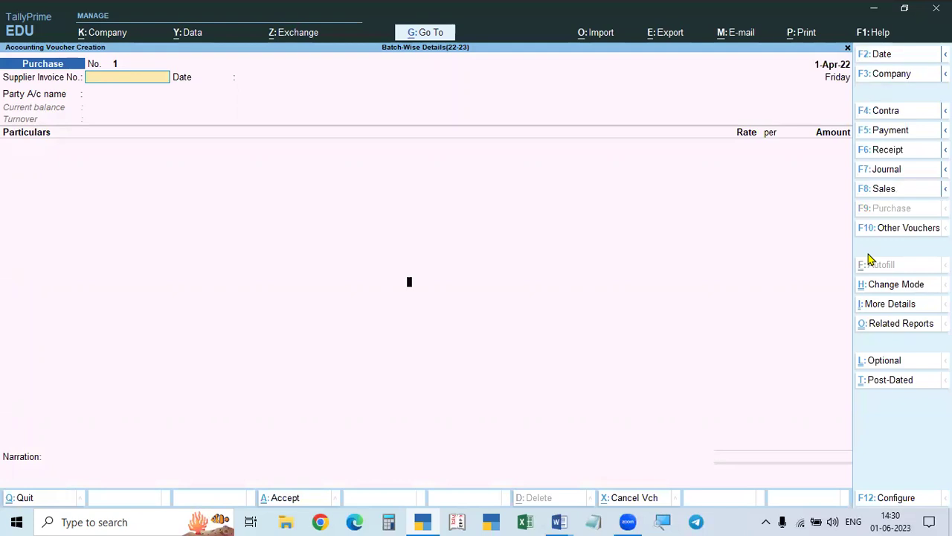
key(F2)
key(BackSpace)
text(2-6)
key(Return)
- Check the invoice number in the Word problem, then enter supplier invoice number 64 dated 2-Jun-22 in the purchase voucher
key(alt)
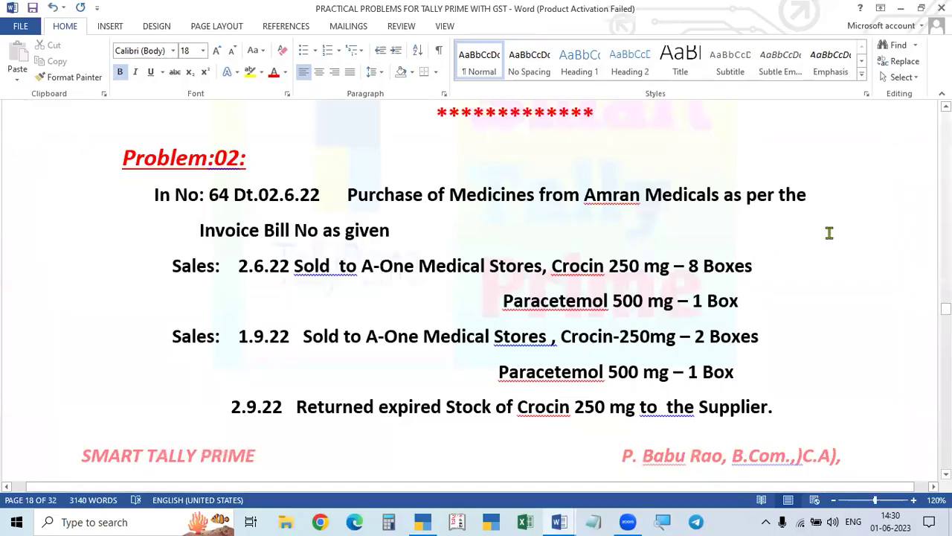
key(alt+Tab)
text(64)
key(Return)
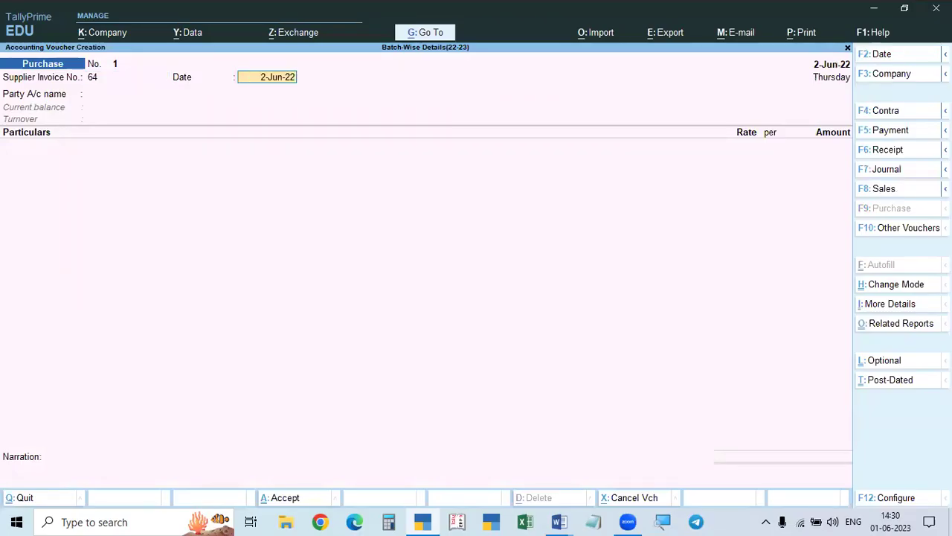
key(Return)
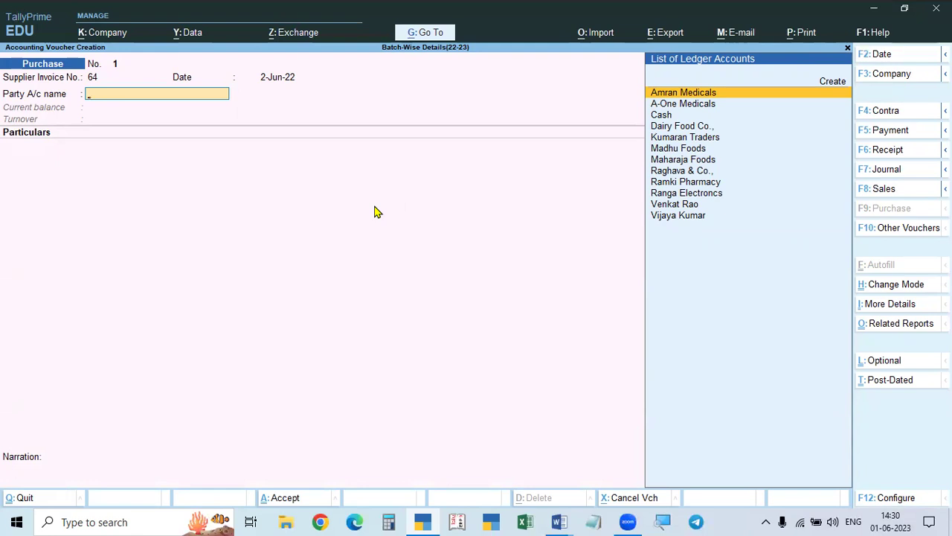
- Choose Amran Medicals as the party account and accept its receipt and party details
key(Return)
key(Return)
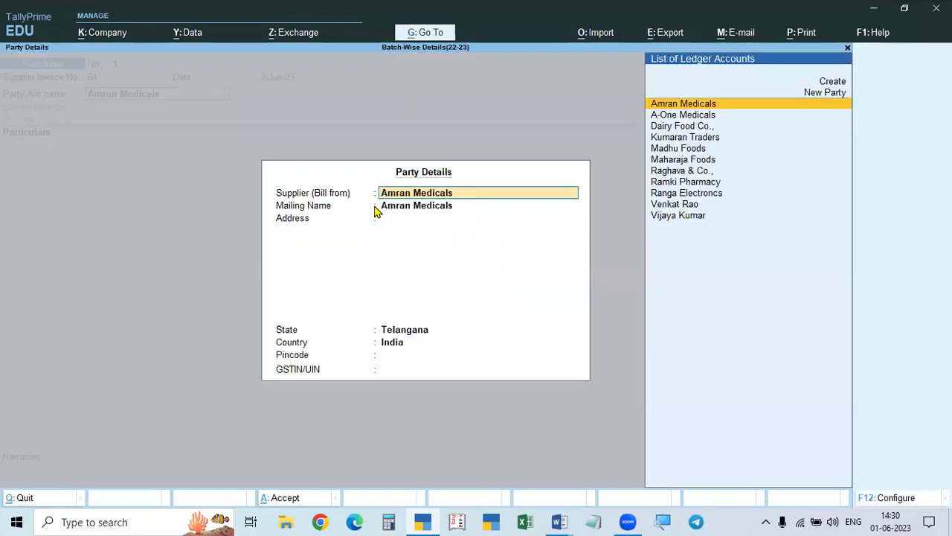
key(ctrl+a)
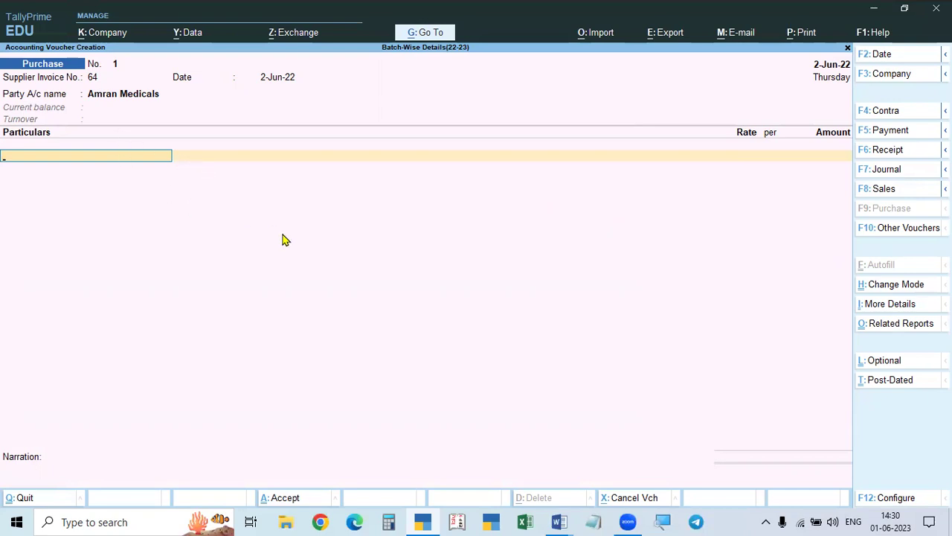
- Change the purchase voucher's mode from Accounting Invoice to Item Invoice
click(886, 286)
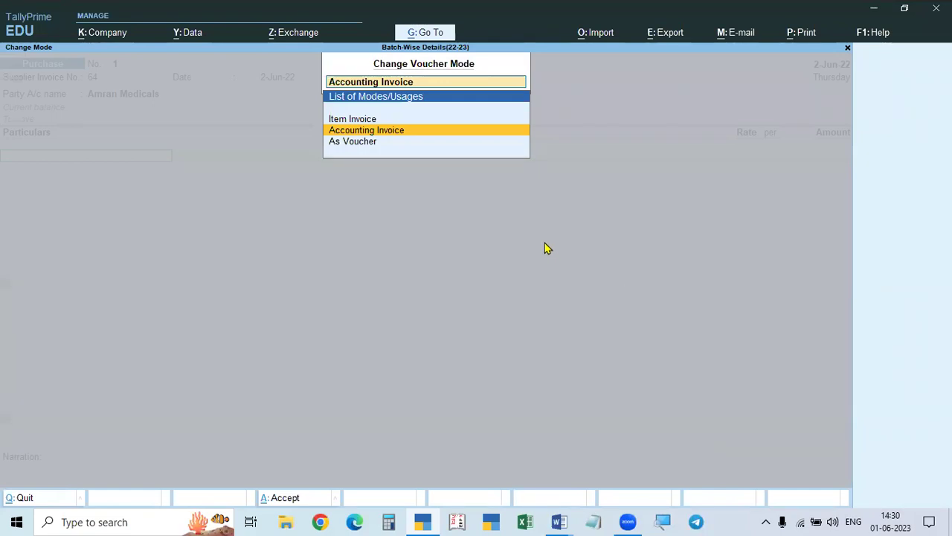
key(Up)
key(Return)
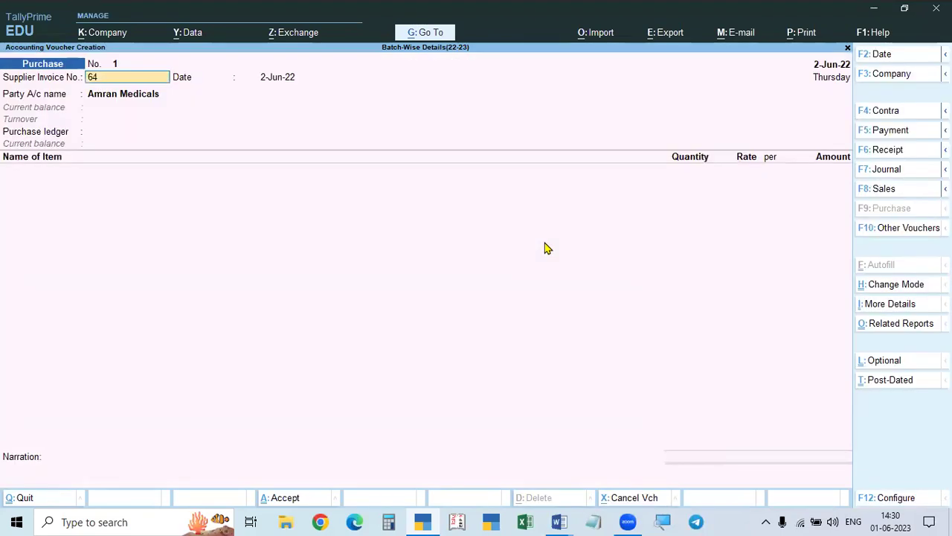
- Keep the supplier invoice details and Amran Medicals as party, accepting the receipt and party details again
key(Return)
key(Return)
key(Return)
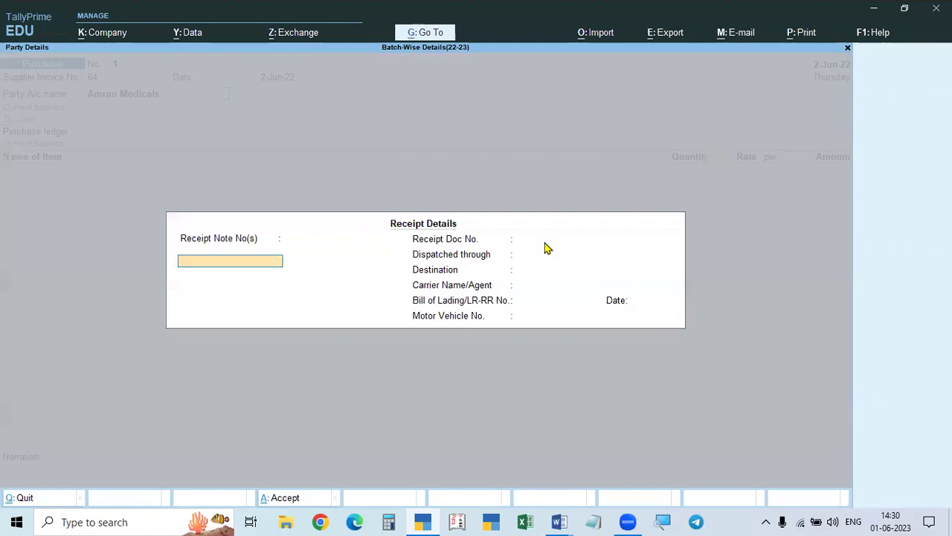
key(ctrl+a)
key(ctrl+a)
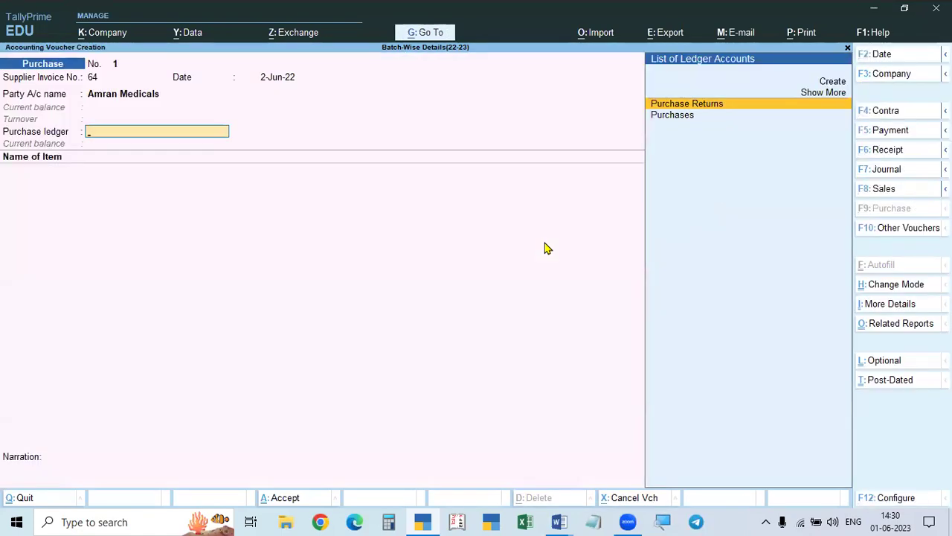
- Recheck the problem text in Word and choose Purchases as the purchase ledger
key(alt+Tab)
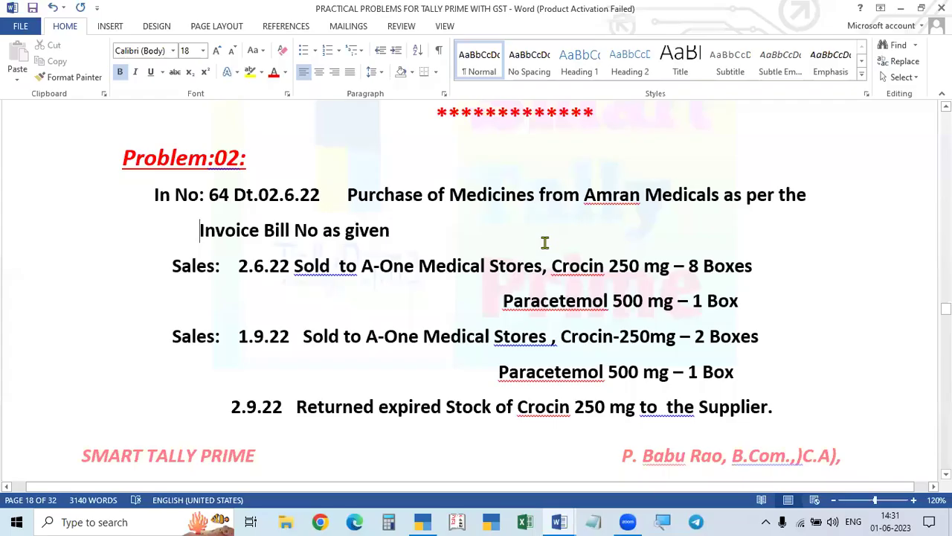
key(alt+Tab)
key(Return)
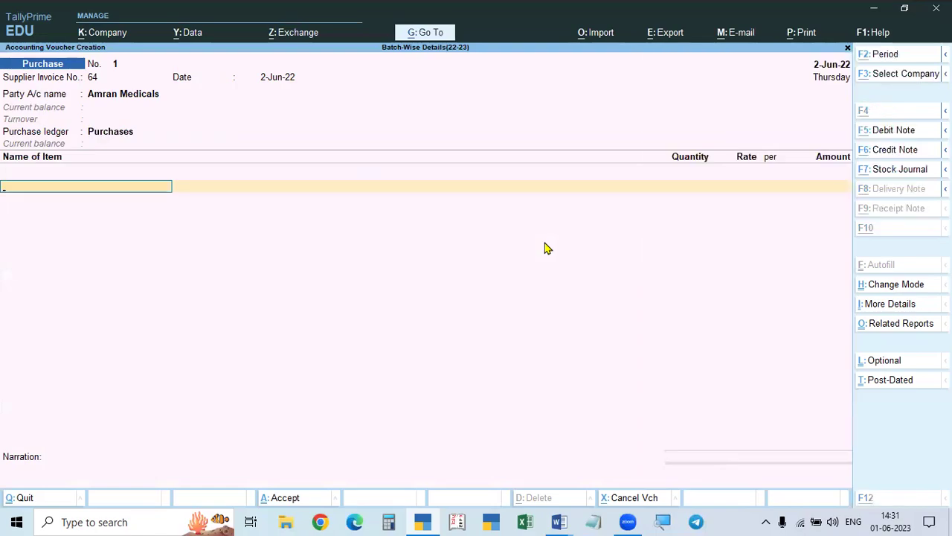
- Check the first medicine in the Word invoice and add Crocin 250 Mg as the voucher's first item
key(alt+Tab)
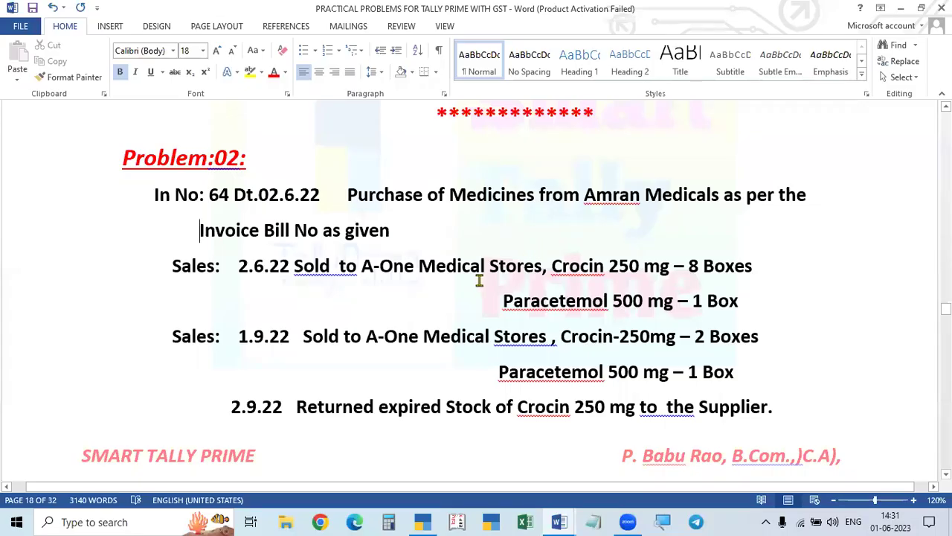
key(alt+Tab)
key(alt+Tab)
key(alt+Tab)
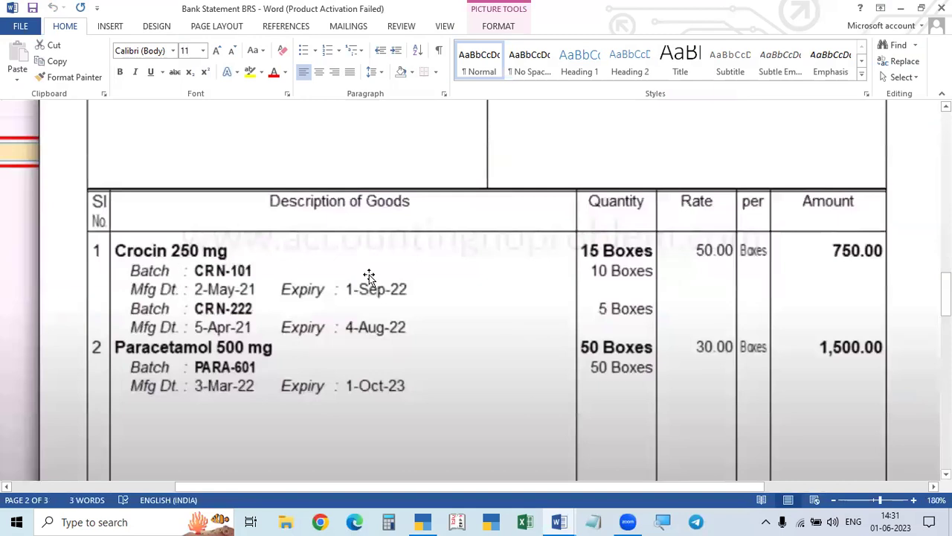
key(alt+Tab)
key(alt+Tab)
key(alt+Tab)
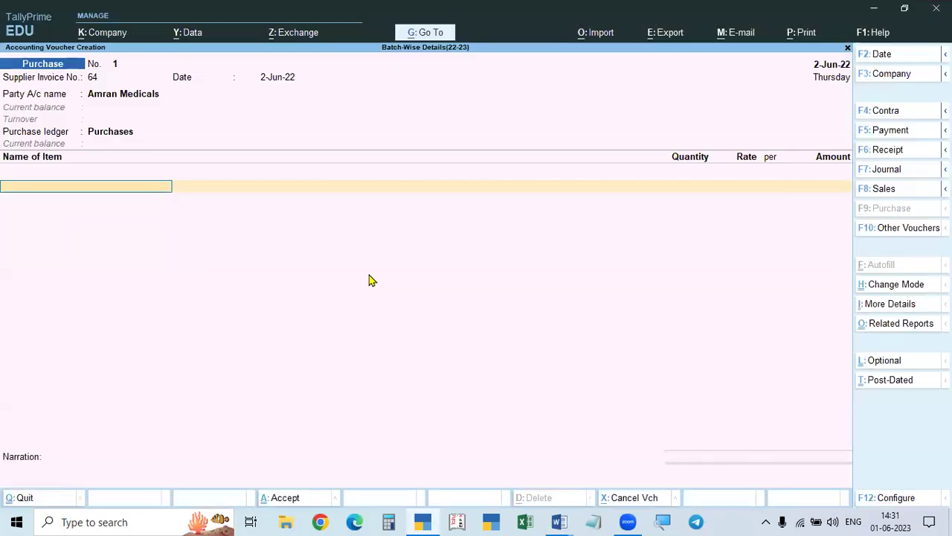
text(Cr)
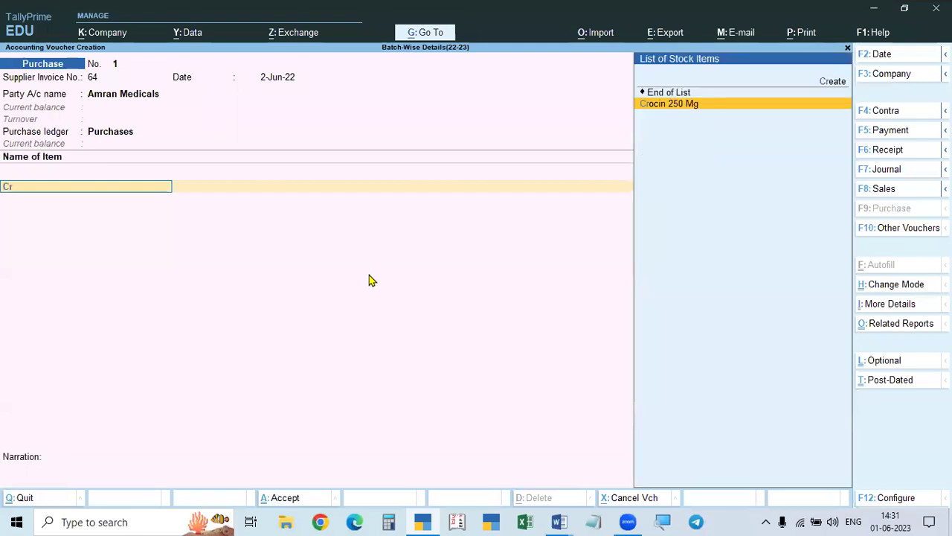
key(Return)
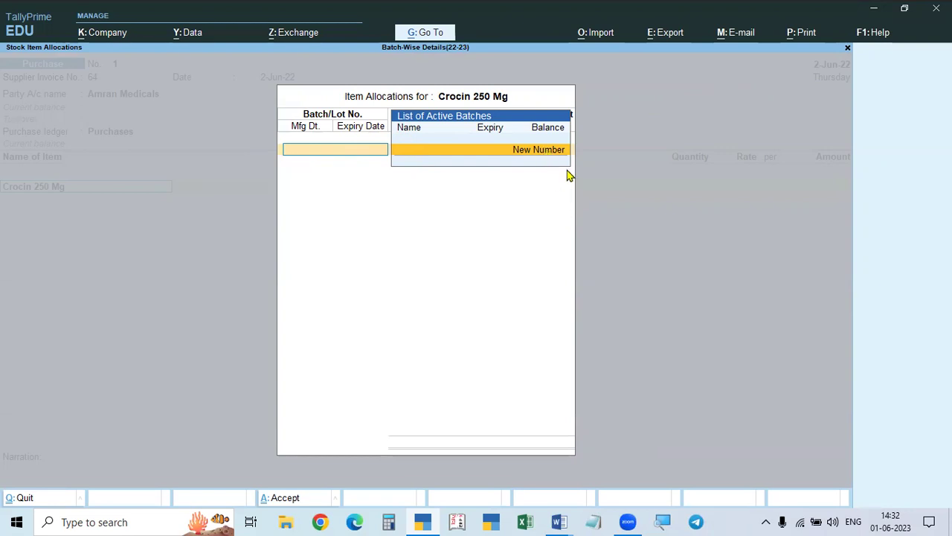
- Check the first Crocin batch in the Word invoice and add CRN-101 as a new batch number for Crocin 250 Mg
key(Return)
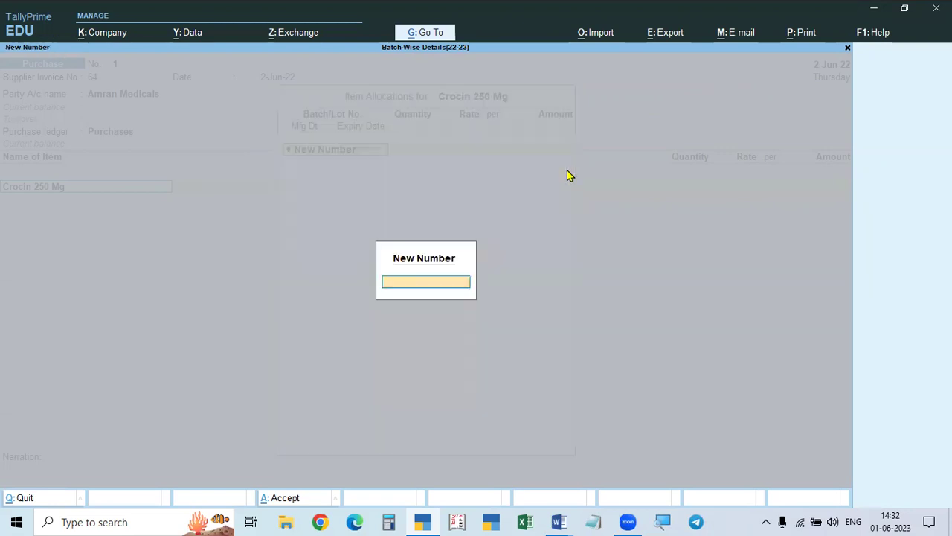
key(alt+Tab)
key(ctrl+F6)
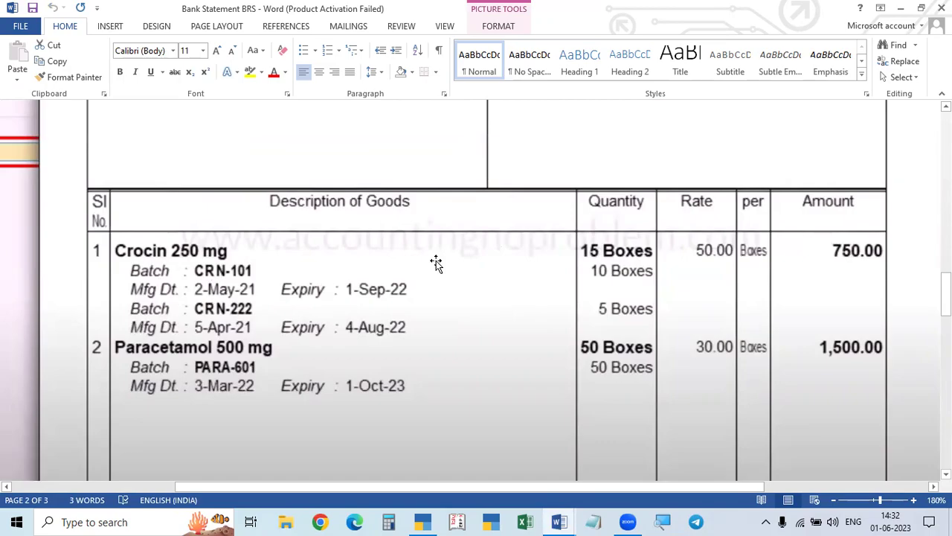
key(alt+Tab)
key(alt+Tab)
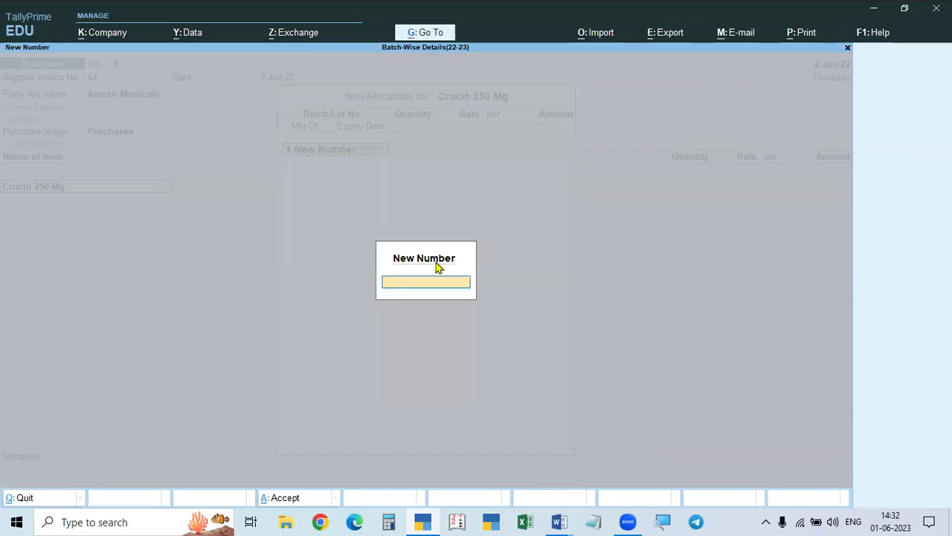
text(CRN-101)
key(Return)
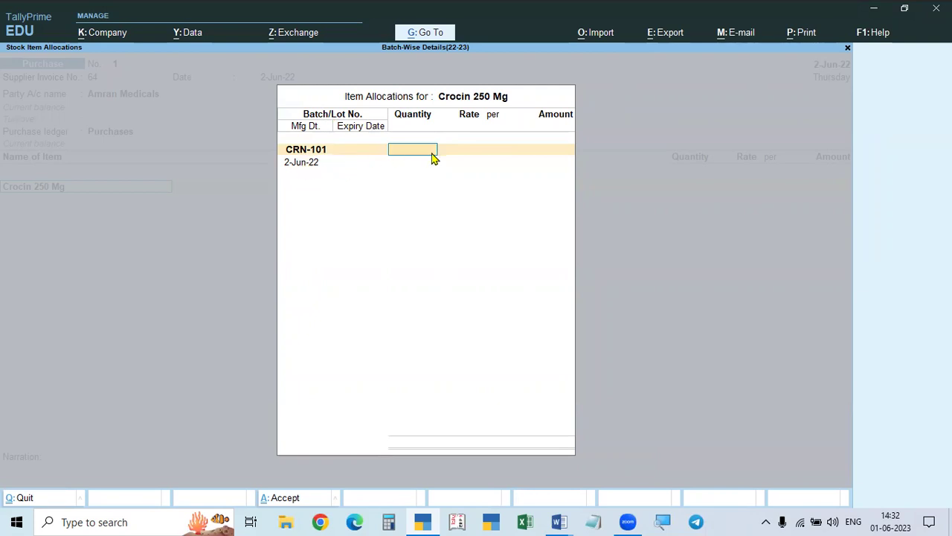
- Look up batch CRN-101's quantity in the Word invoice and enter 10 bx for it in the item allocation
key(alt+Tab)
key(alt+Tab)
key(Tab)
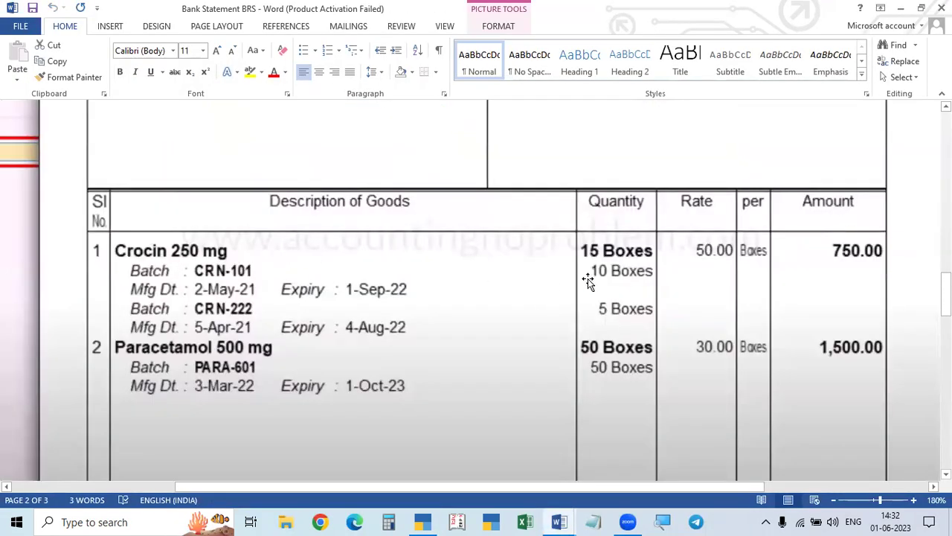
key(alt+Tab)
key(alt+Tab)
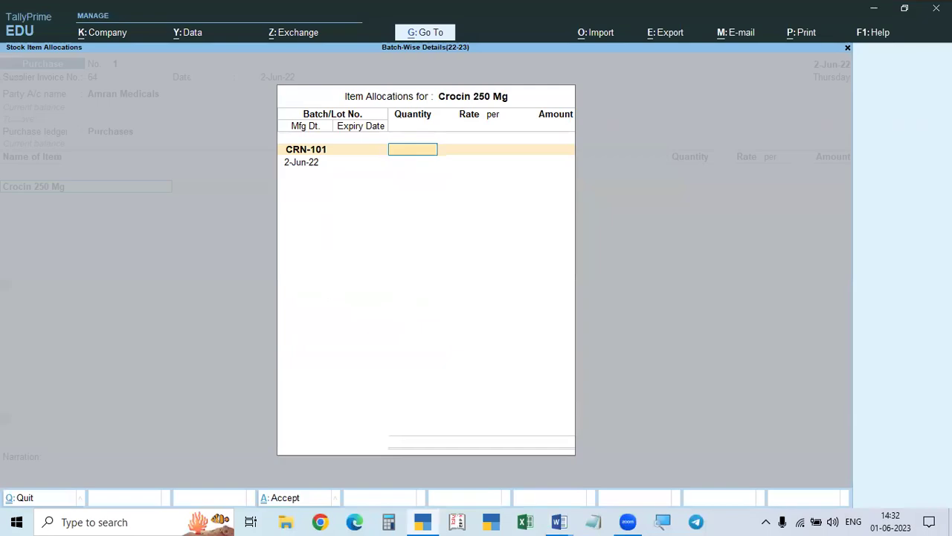
text(10)
key(Return)
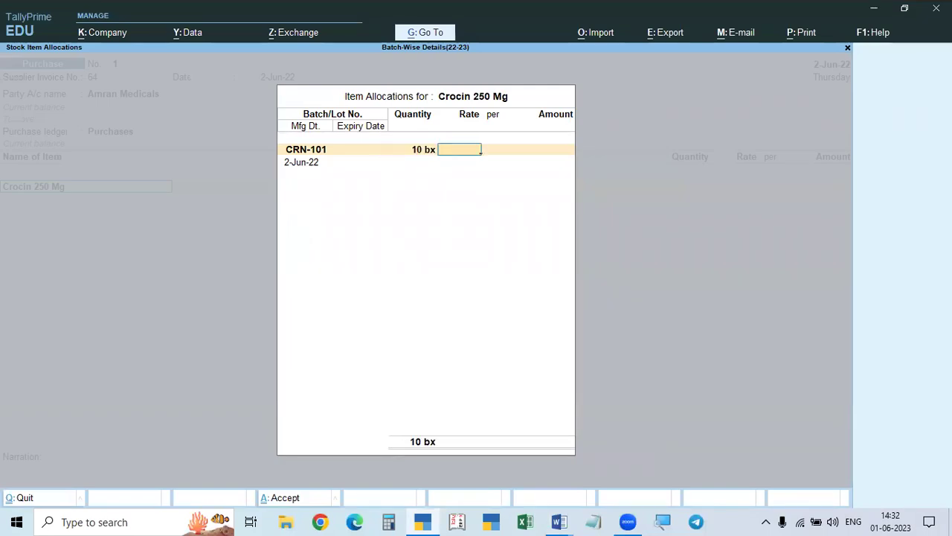
- Check the rate in the Word invoice and set batch CRN-101's rate to 50.00 per bx, accepting the amount
key(alt+Tab)
key(alt+Tab)
key(Tab)
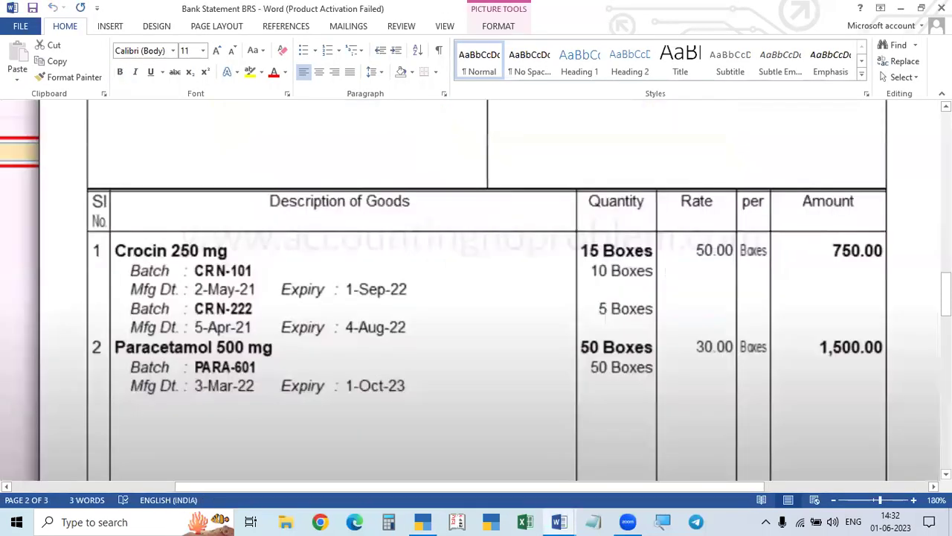
key(alt+Tab)
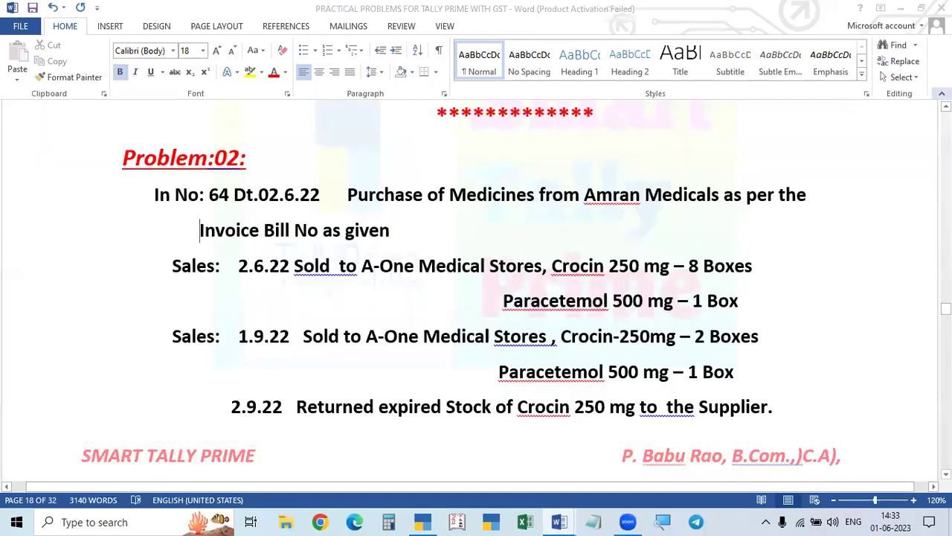
key(alt+Tab)
text(50)
key(Return)
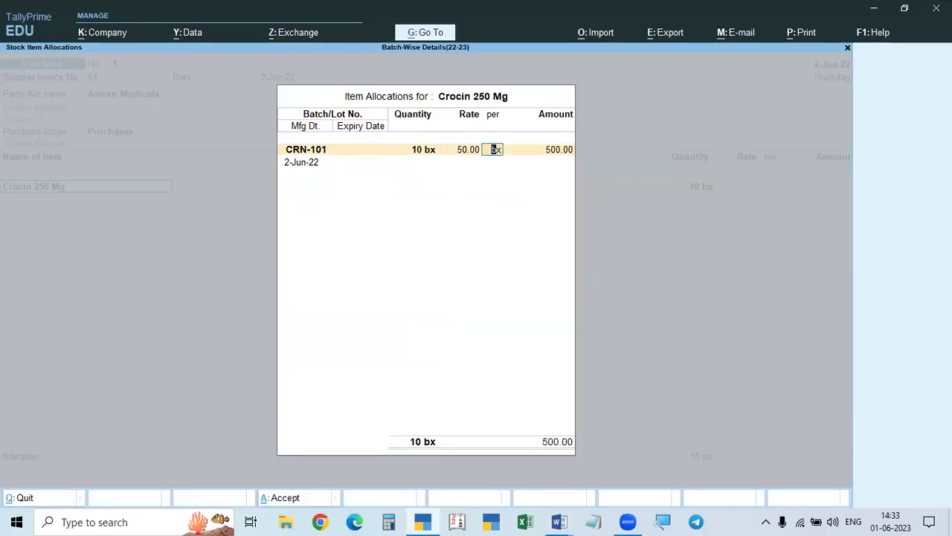
key(Return)
key(Return)
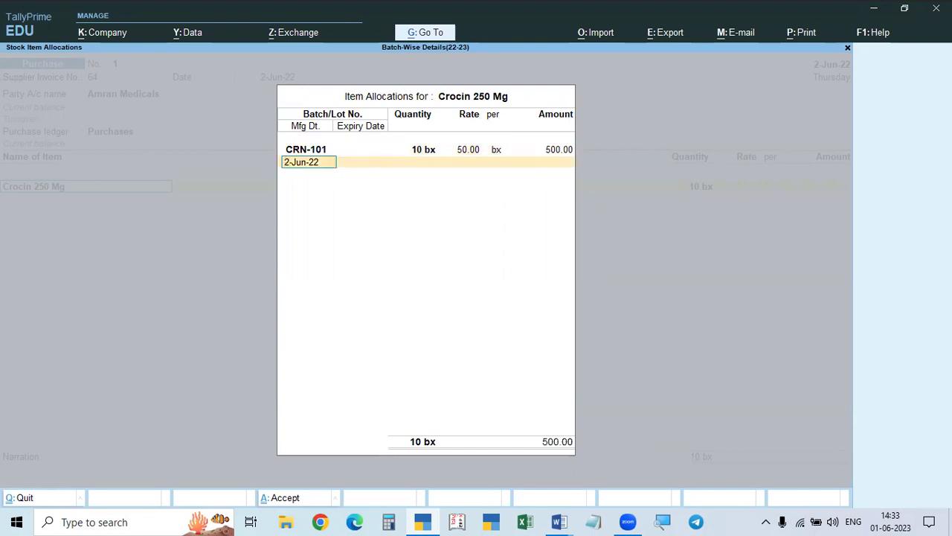
- Consult the invoice dates in Word and set batch CRN-101's manufacturing date to 2-May-22 and expiry date to 1-Sep-22
key(alt+Tab)
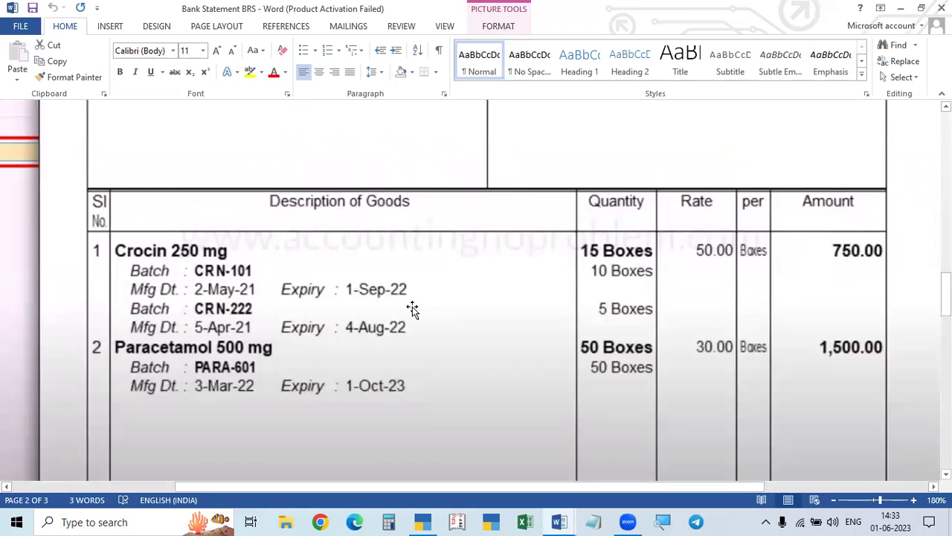
key(alt+Tab)
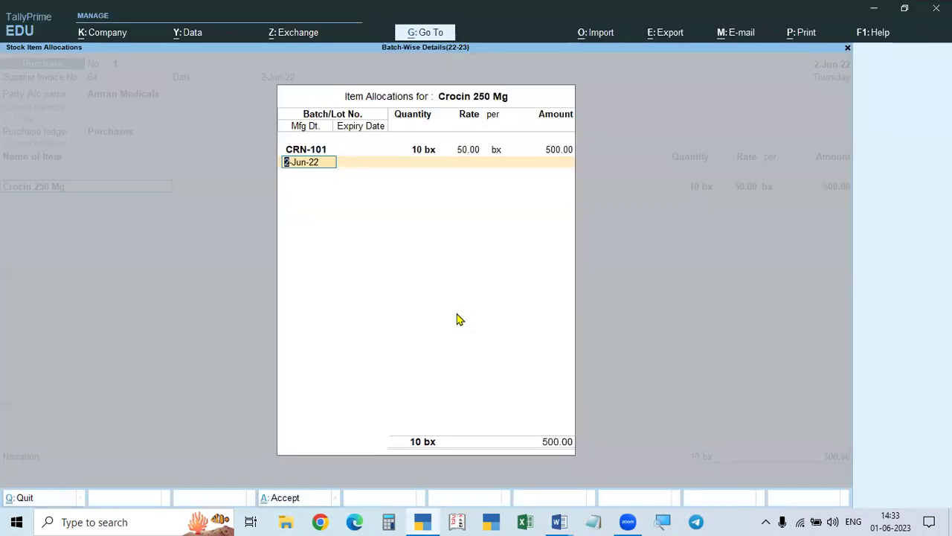
key(BackSpace)
text(2.5.22)
key(Return)
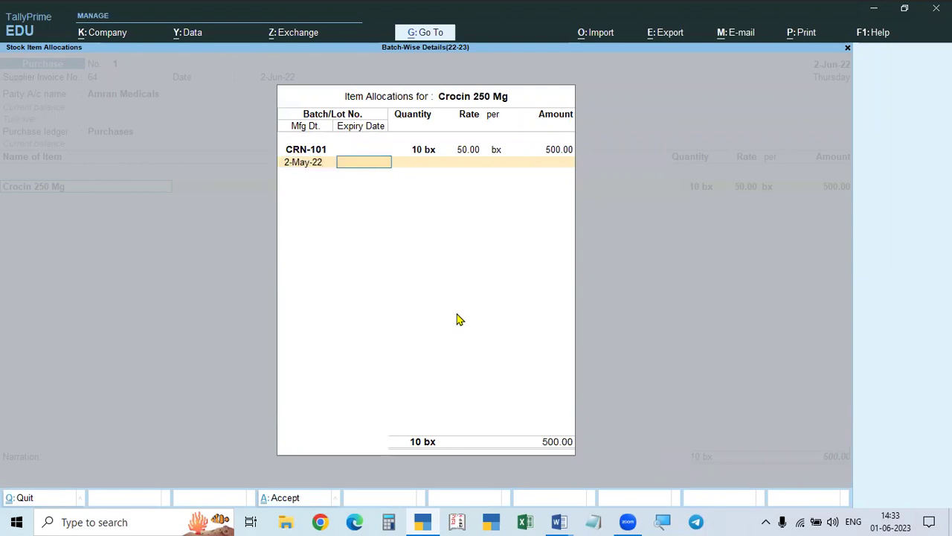
key(alt+Tab)
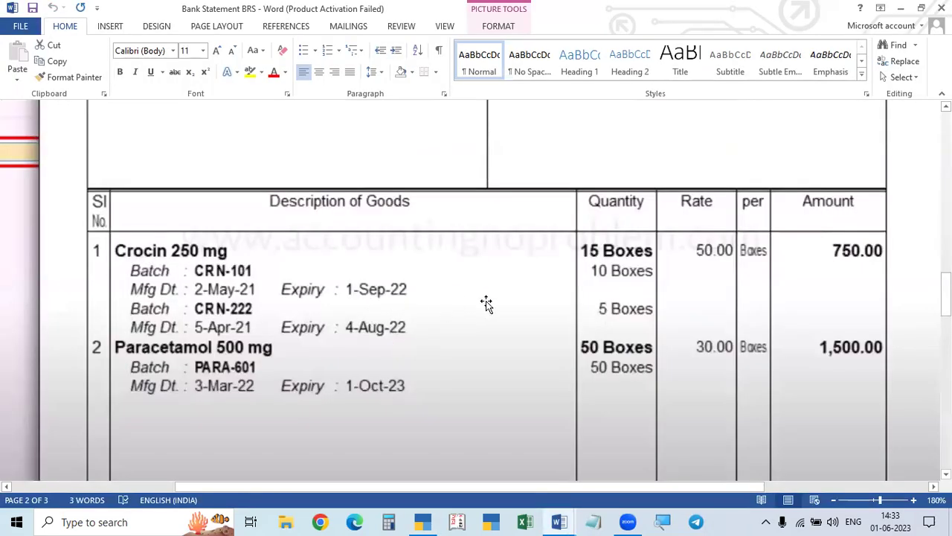
key(alt+Tab)
text(1.9.22)
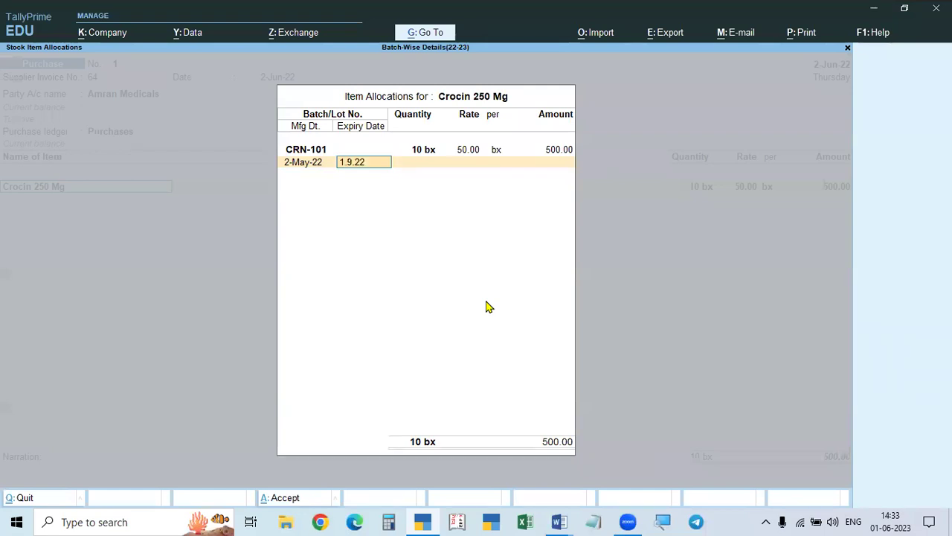
key(Return)
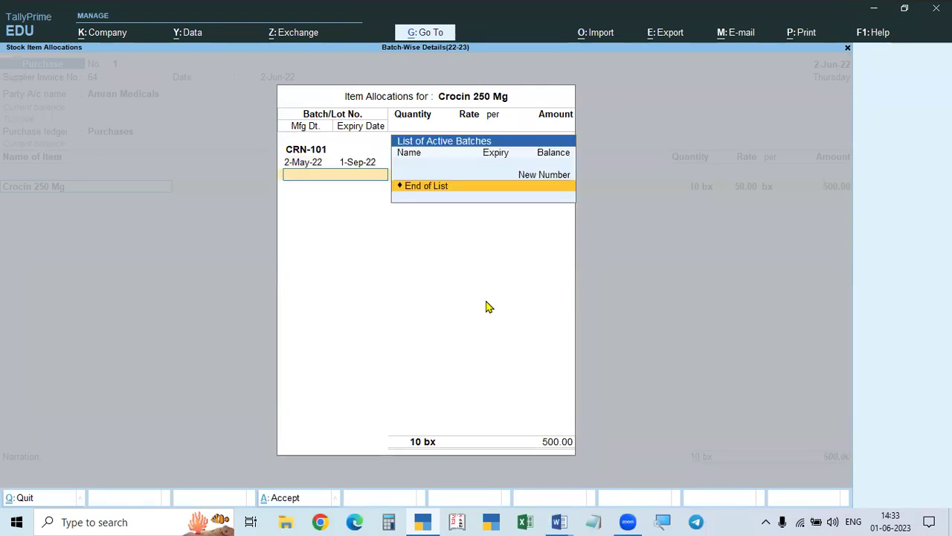
- Check the second Crocin batch in the Word invoice and add CRN-222 as another new batch number
key(Up)
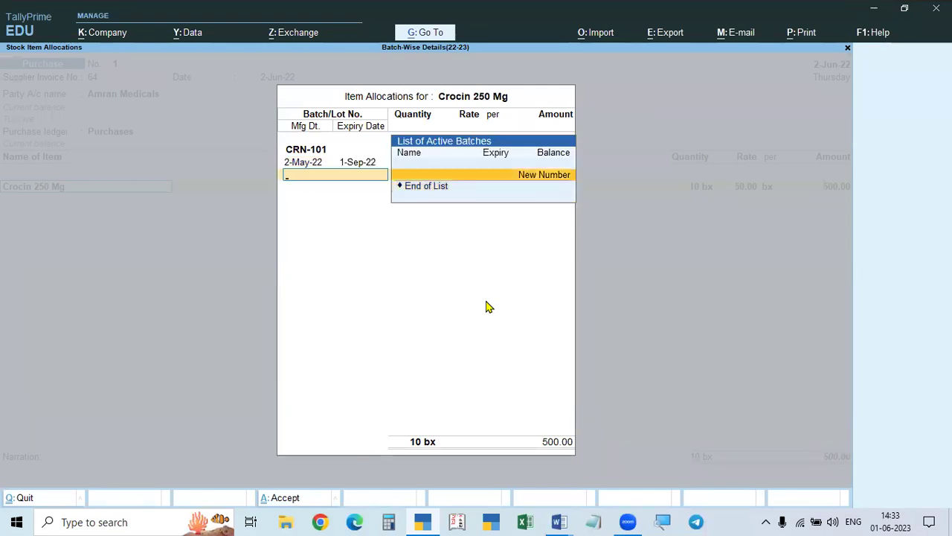
key(Down)
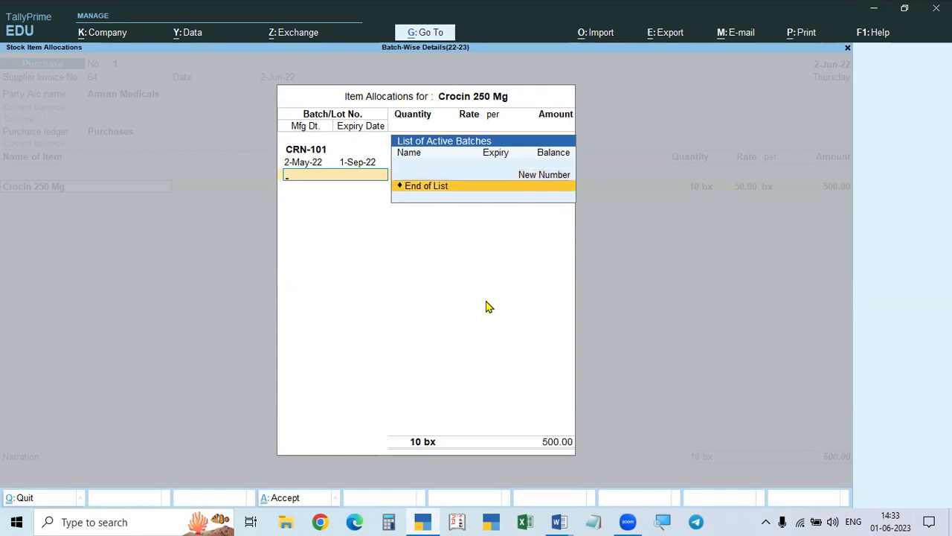
key(Up)
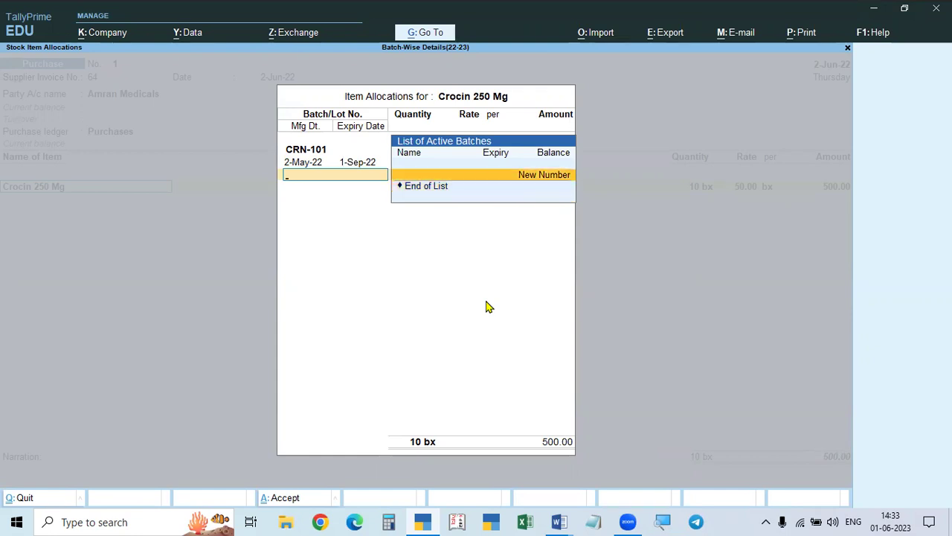
key(Return)
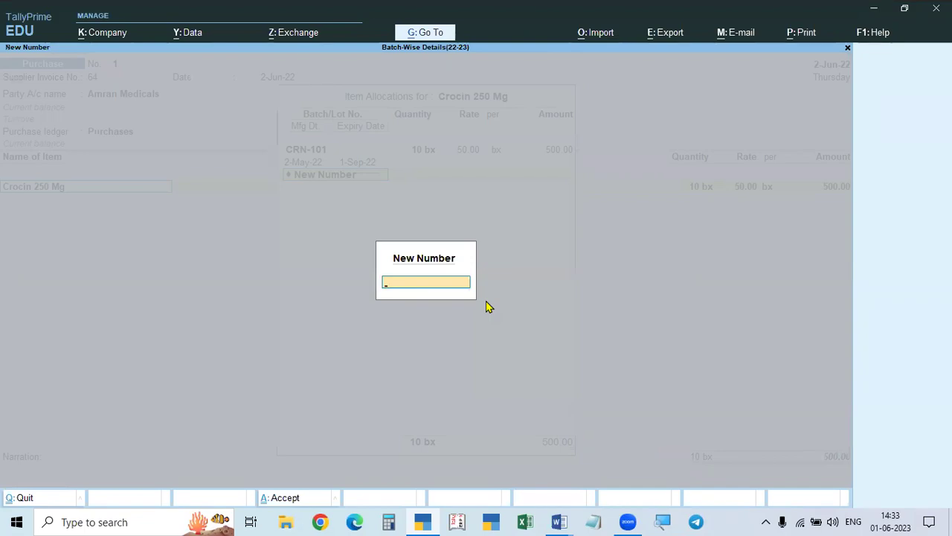
key(alt+Tab)
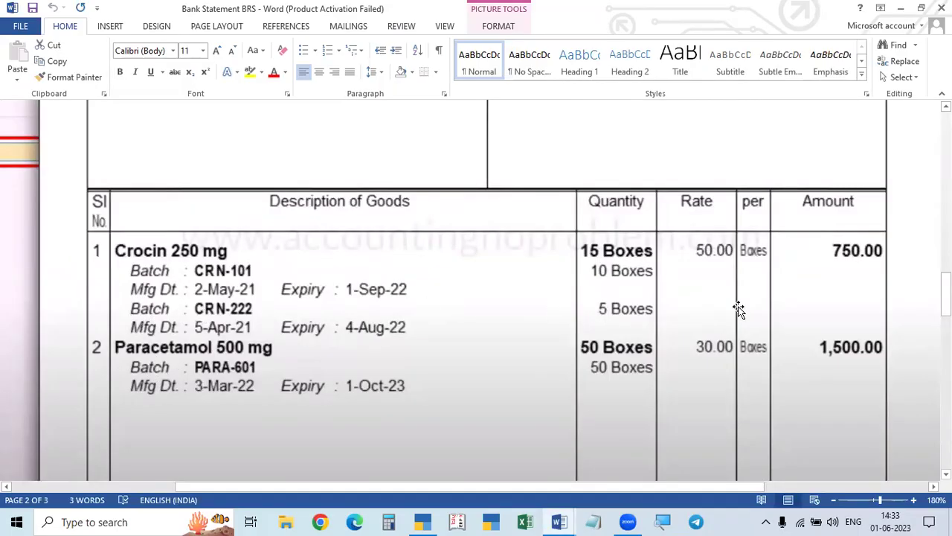
key(alt+Tab)
text(RN-222)
key(Return)
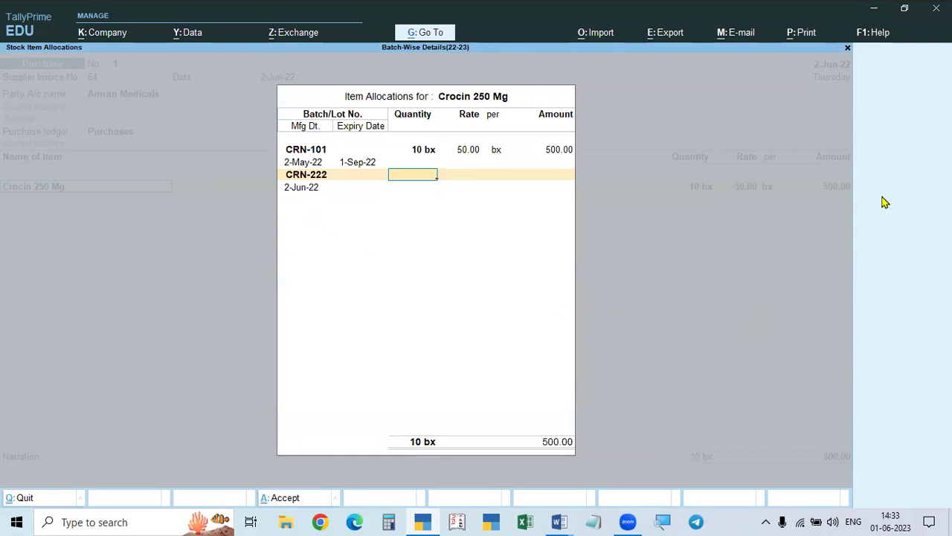
- Look up batch CRN-222's quantity in Word and enter 5 bx at 50.00 per bx
key(alt+Tab)
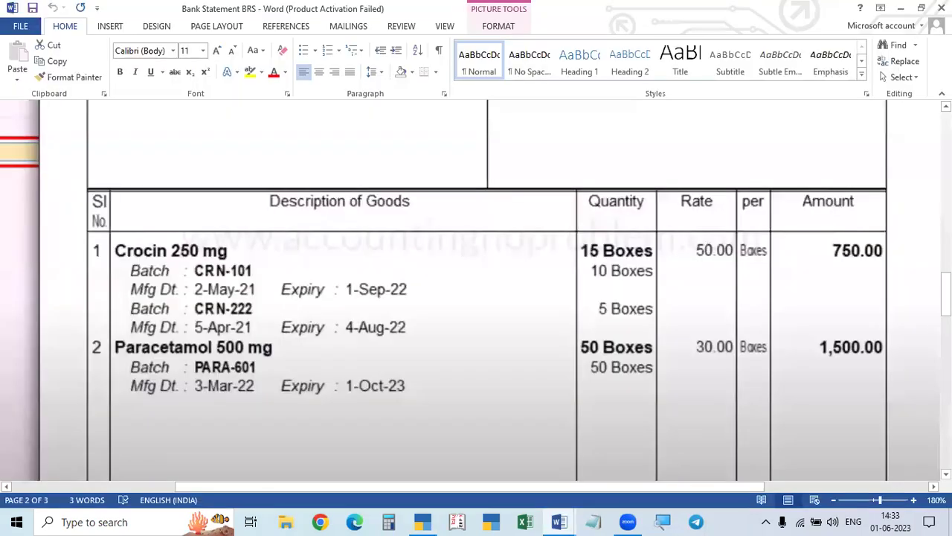
key(alt+Tab)
text(5)
key(Return)
key(Return)
key(Return)
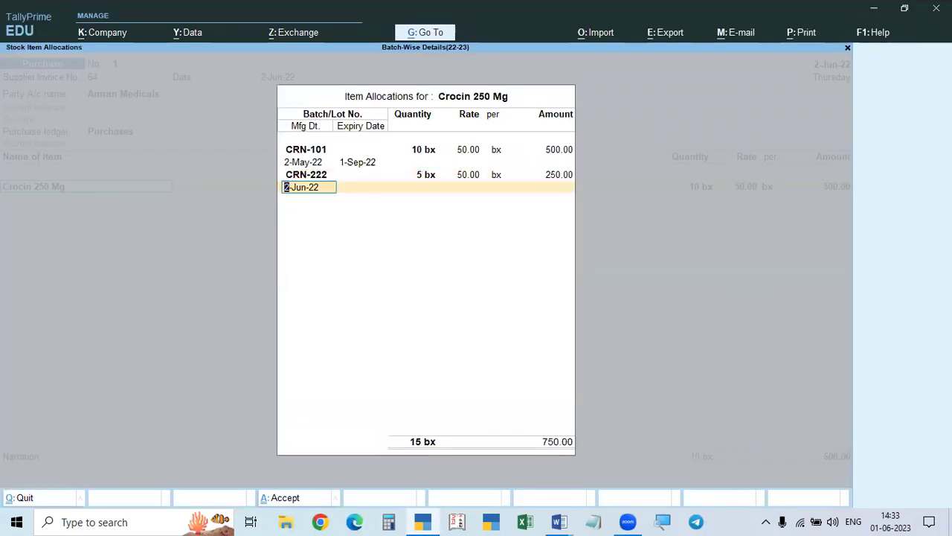
key(alt+Tab)
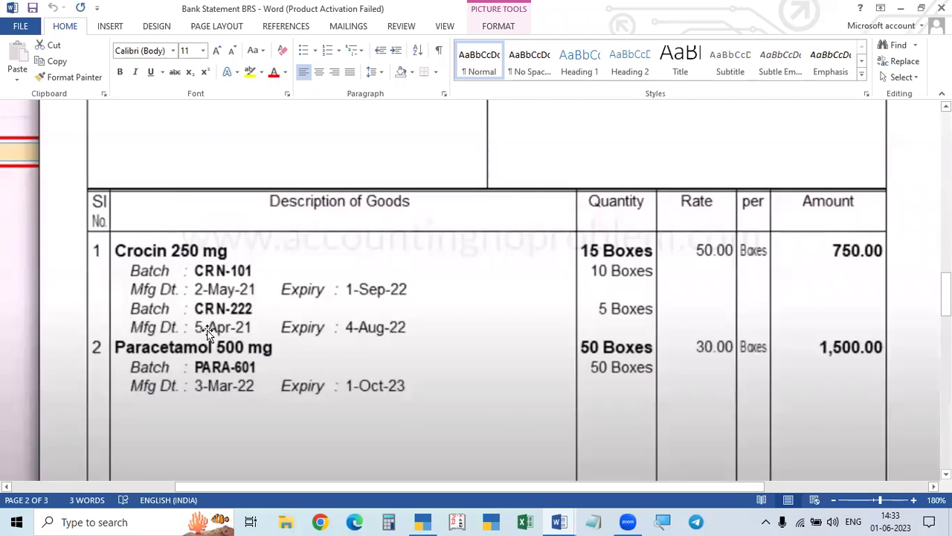
key(alt+Tab)
text(5.4.22)
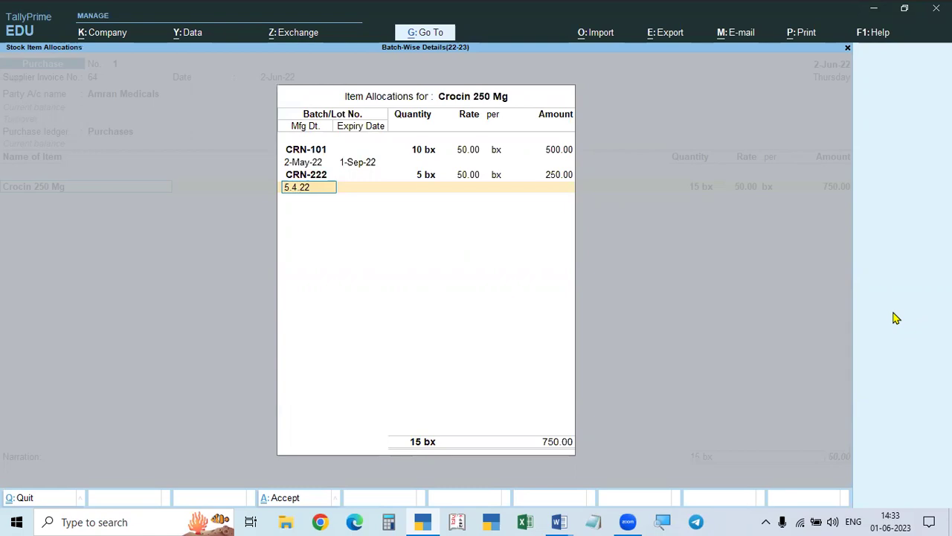
key(BackSpace)
key(BackSpace)
key(BackSpace)
key(BackSpace)
- Recheck the invoice in Word and set batch CRN-222's manufacturing date to 2-May-22
key(alt+Tab)
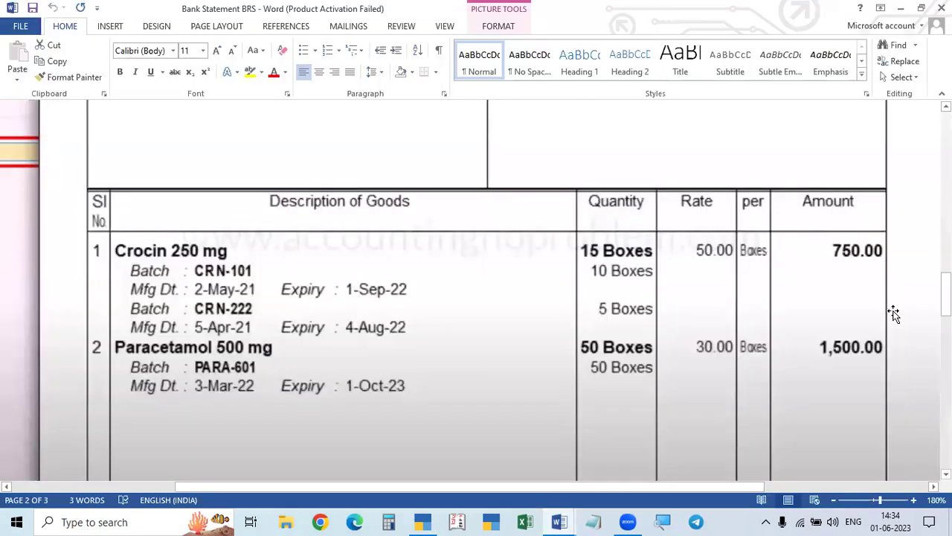
key(alt+Tab)
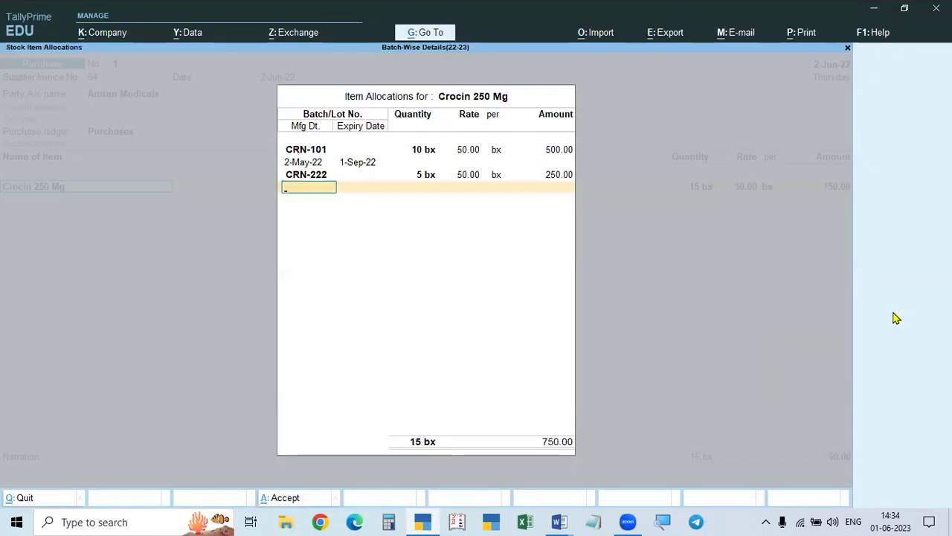
text(2.5.22)
key(Return)
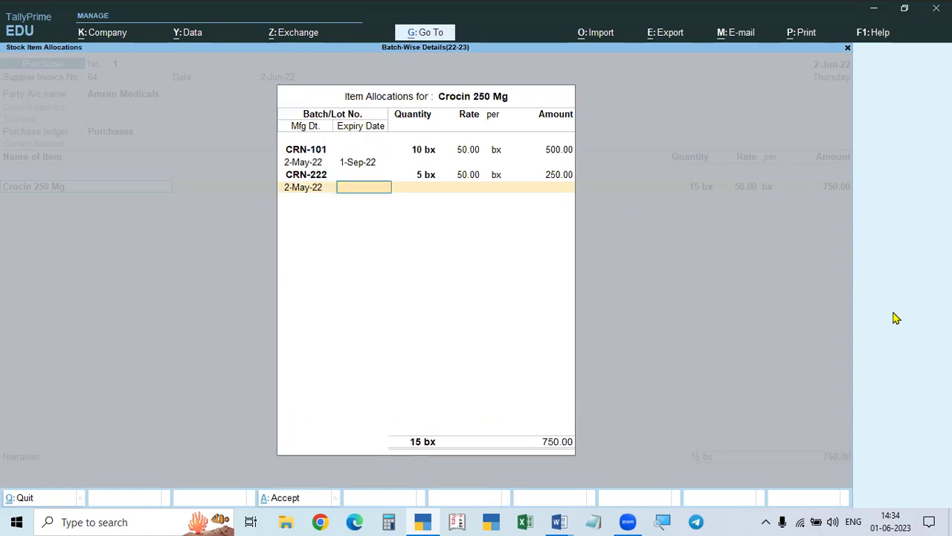
- Check the invoice in Word, set batch CRN-222's expiry date to 2-Aug-22, and end the Crocin batch list
key(alt+Tab)
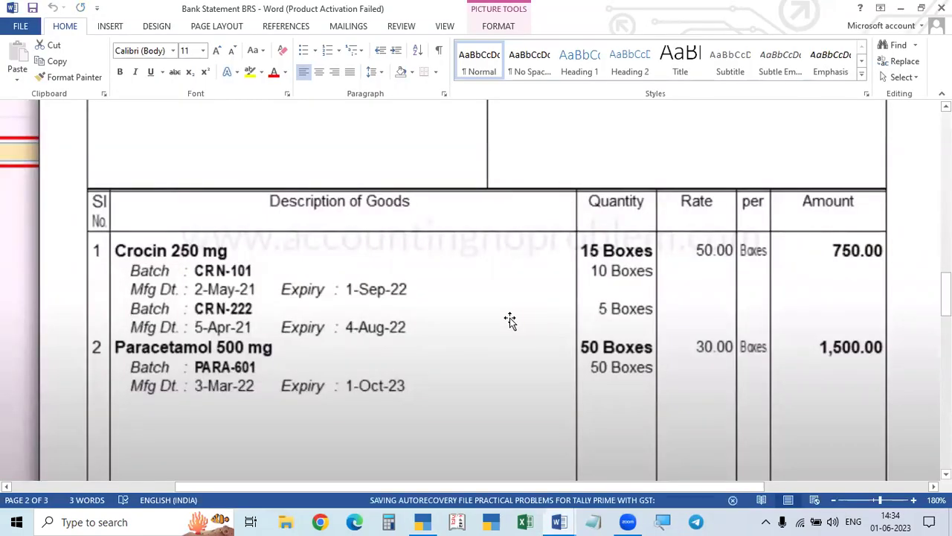
key(alt+Tab)
text(2)
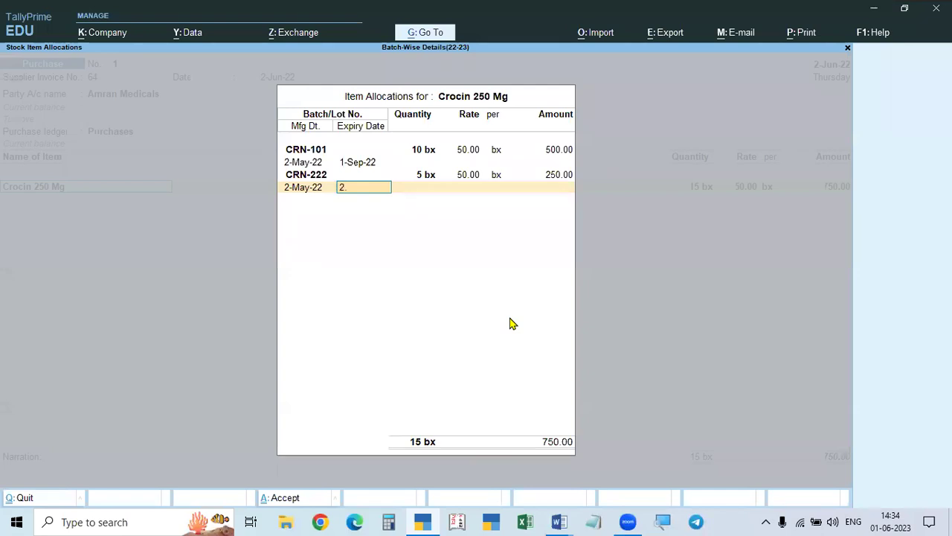
text(.8)
text( 22)
key(Return)
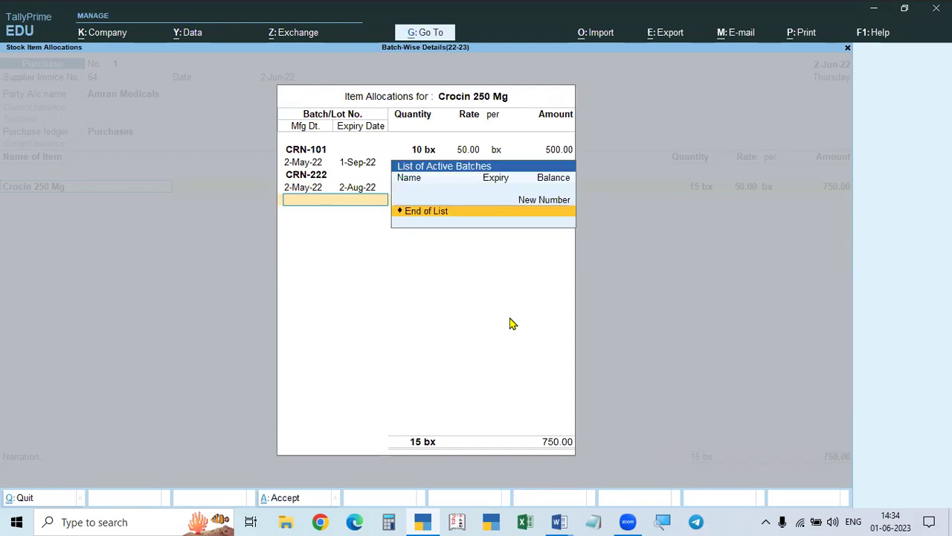
key(Return)
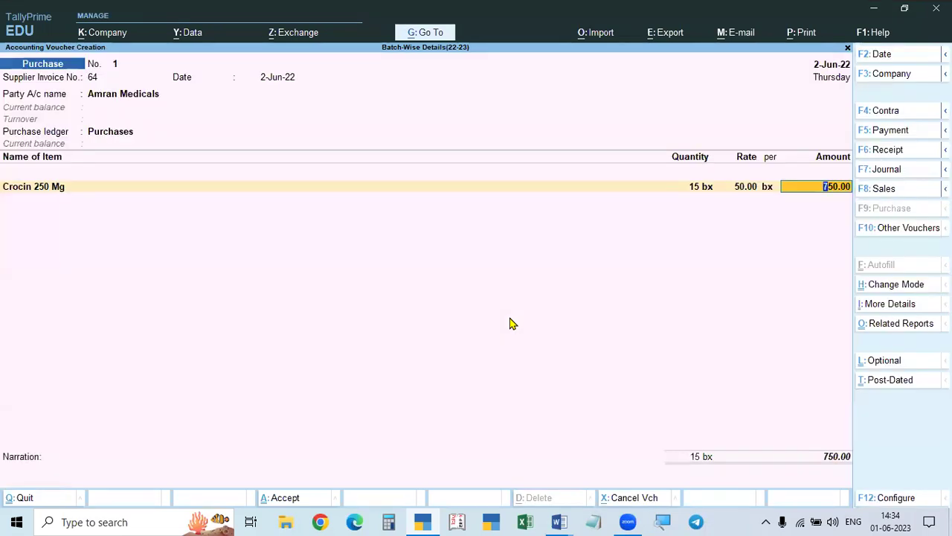
- Check the Crocin 250 Mg line against the invoice in Word and accept its amount in TallyPrime
key(alt+Tab)
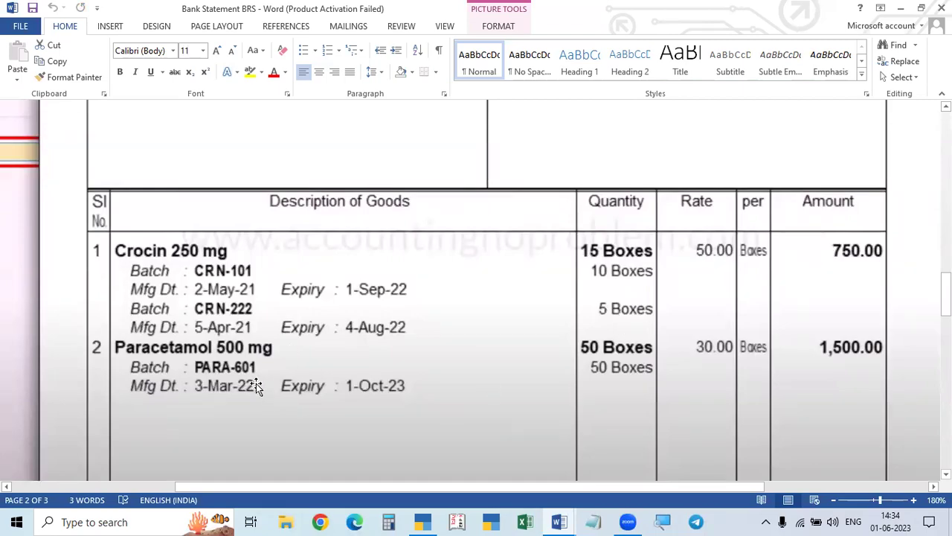
key(alt+Tab)
key(Return)
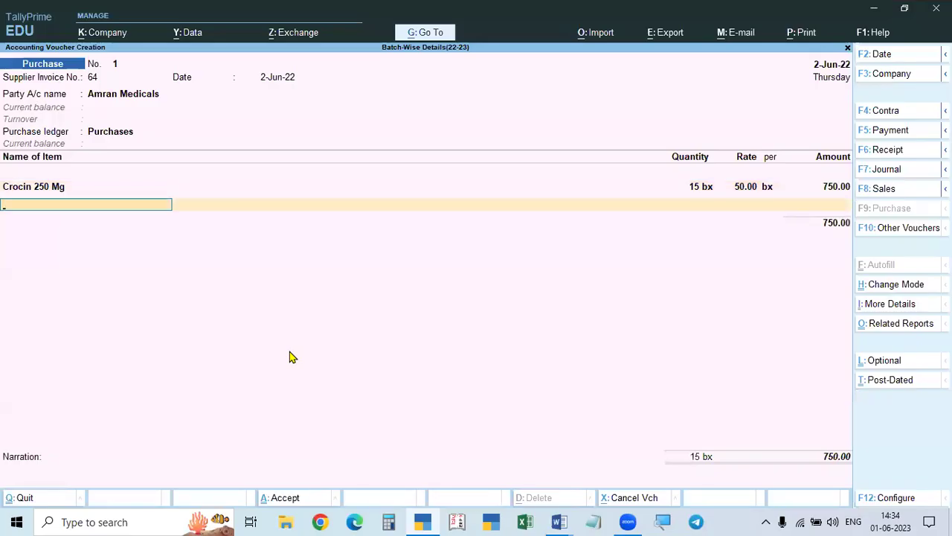
- Look up the second item on the Word invoice and select Paracetemol 500mg as the next stock item of the purchase
key(alt+Tab)
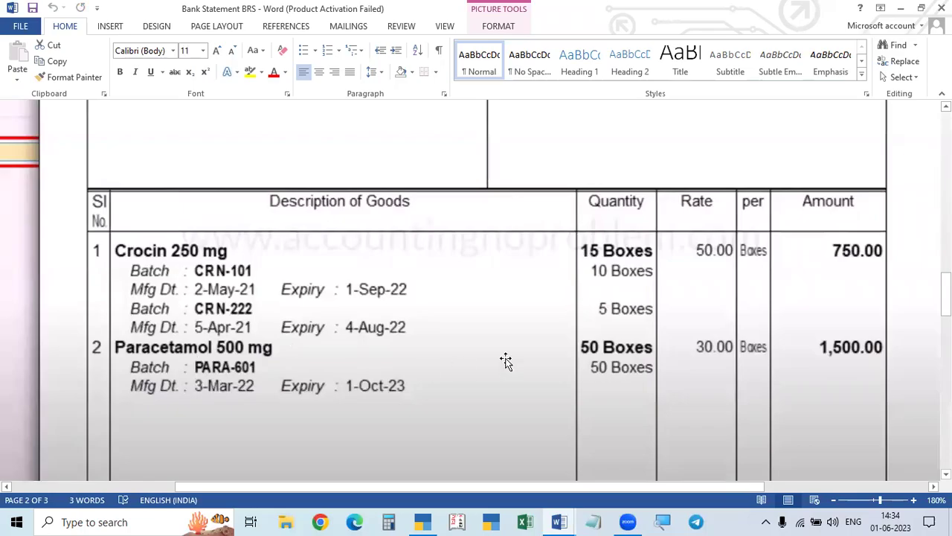
key(alt+Tab)
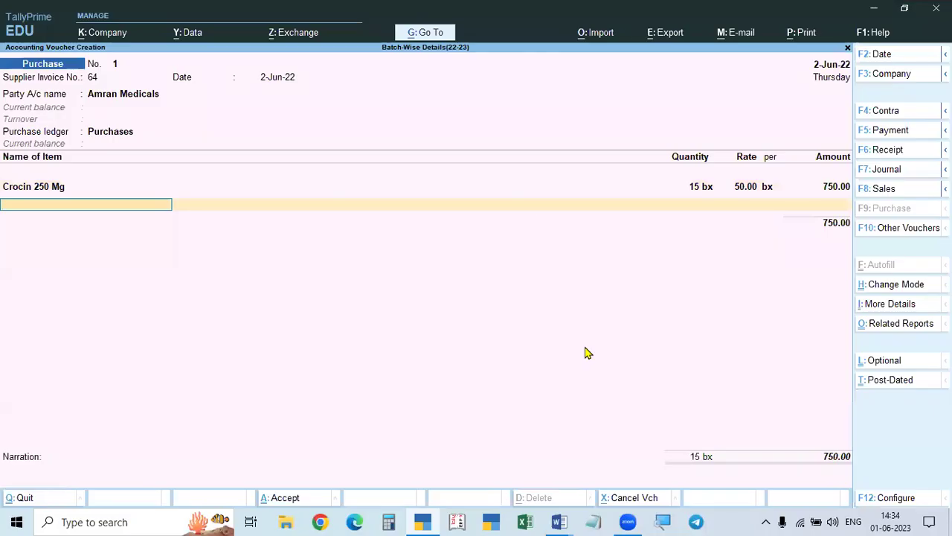
key(Down)
key(Down)
key(Down)
key(Down)
key(Down)
key(Down)
key(Down)
key(Down)
key(Down)
key(Down)
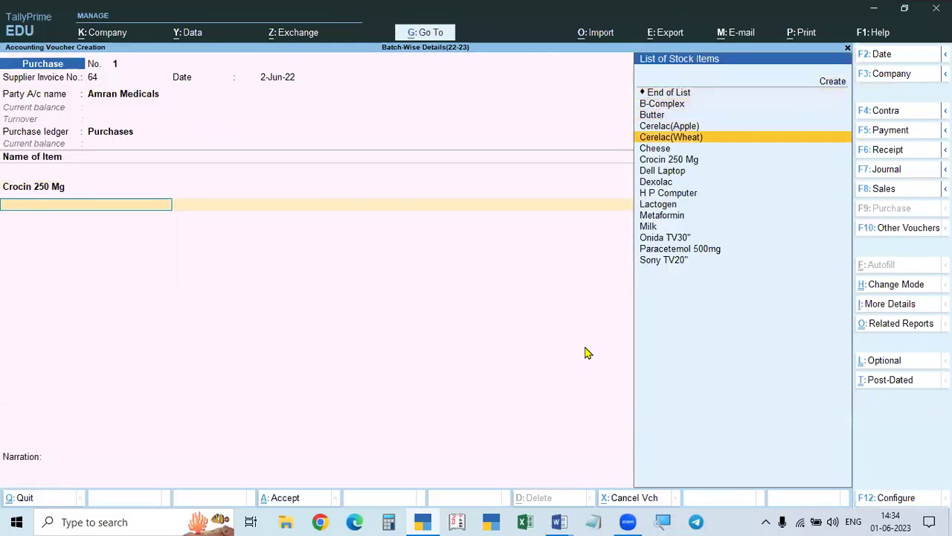
key(Down)
key(Down)
key(Down)
key(Down)
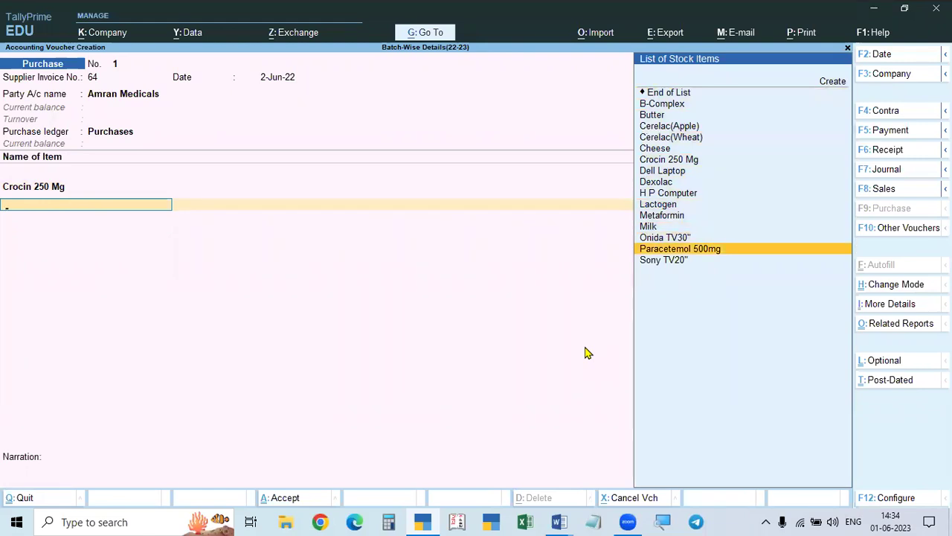
key(Return)
- Look up the Paracetemol batch in the Word invoice and add PARA-601 as a new batch number
key(Return)
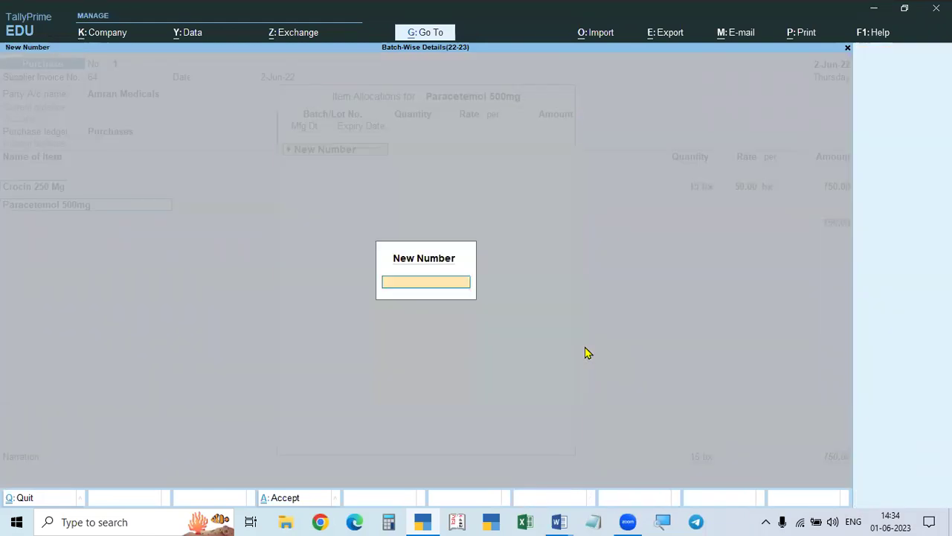
key(alt+Tab)
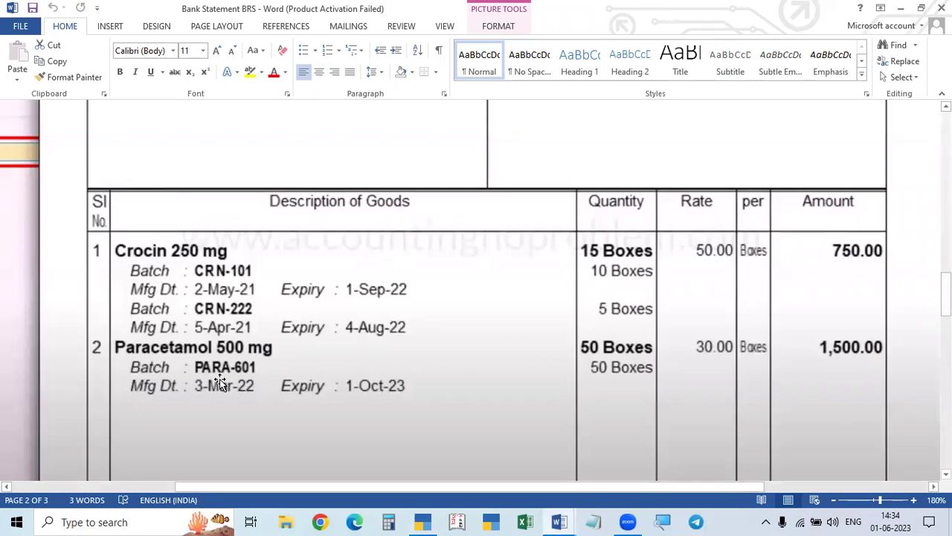
key(alt+Tab)
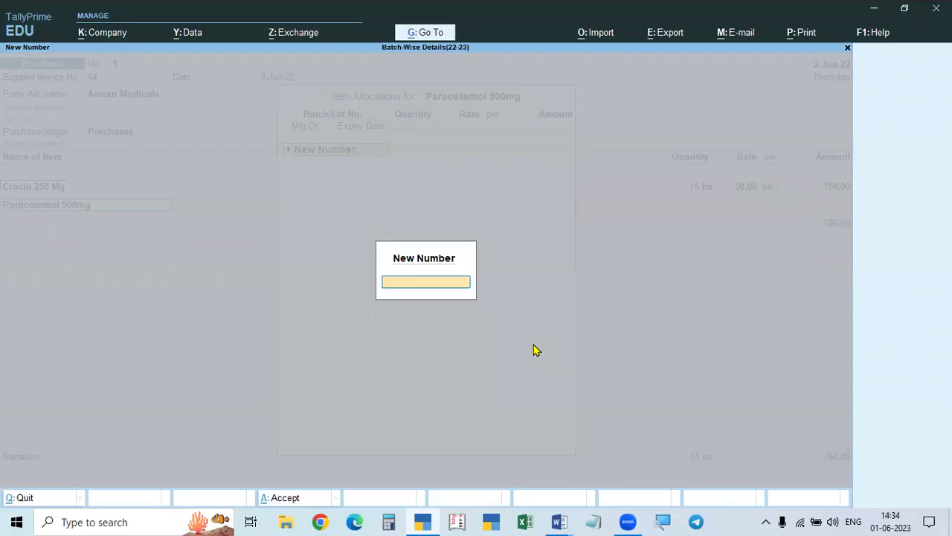
text(PARA-601)
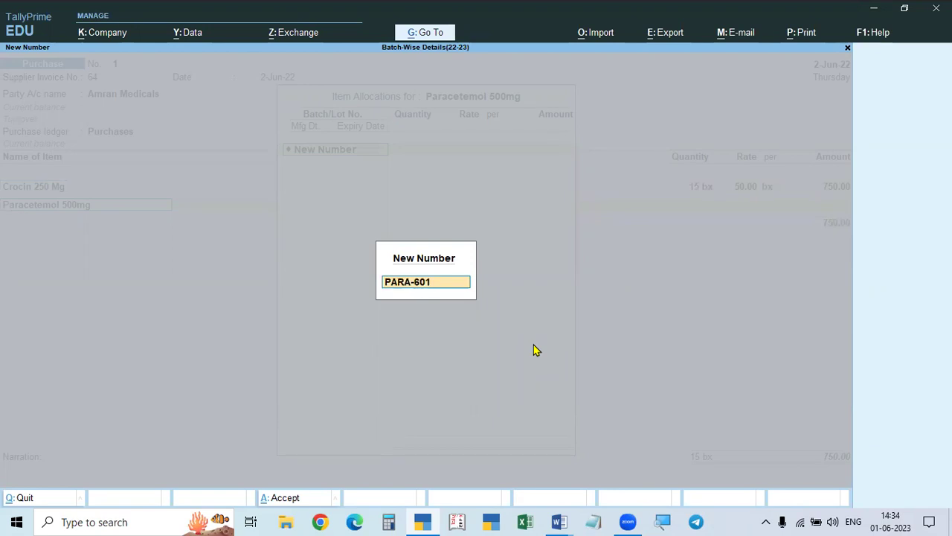
key(alt+Tab)
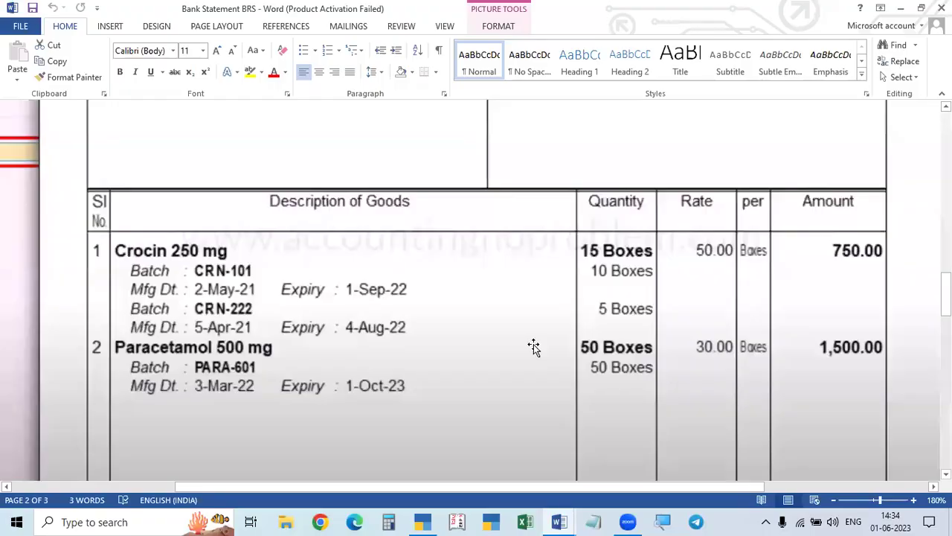
key(alt+Tab)
key(Return)
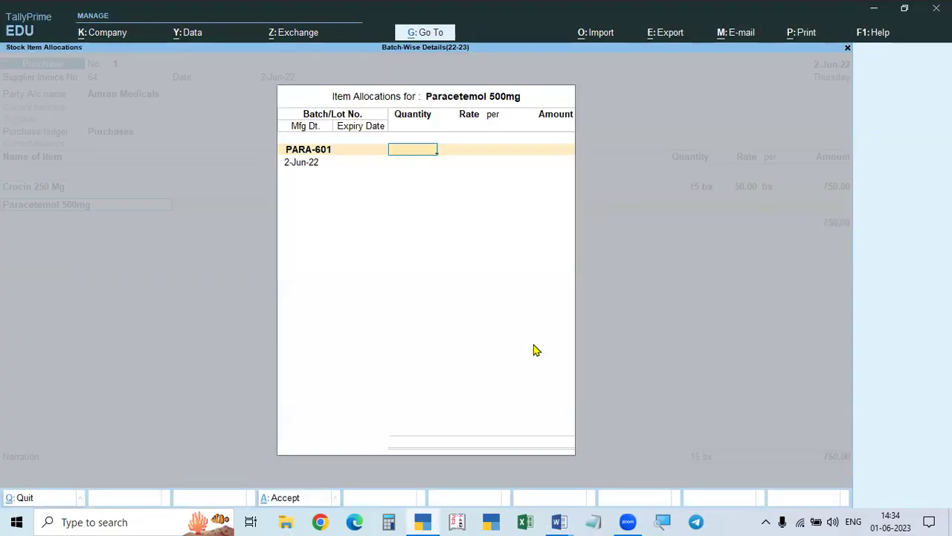
- Check the invoice in Word and enter 50 bx at a rate of 30.00 per bx for batch PARA-601
key(alt+Tab)
key(alt+Tab)
text(50)
key(Return)
key(alt+Tab)
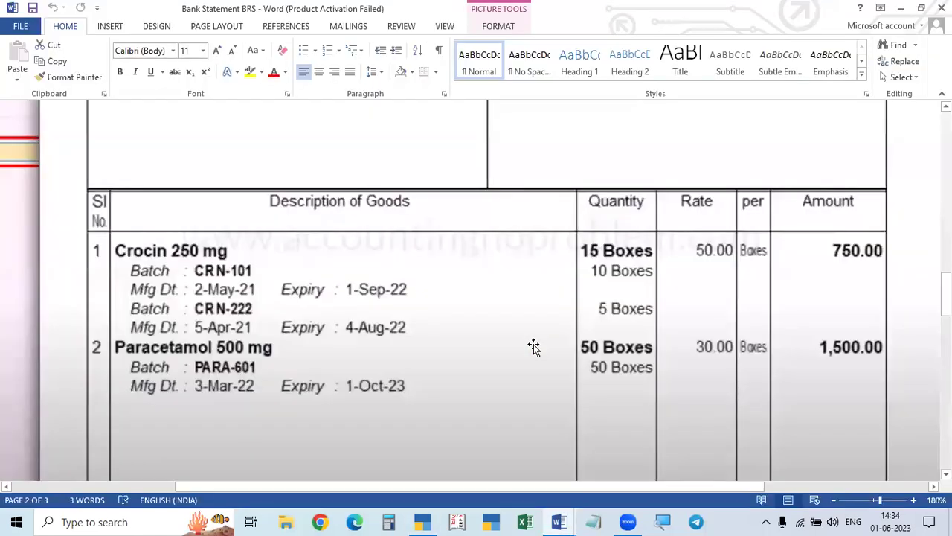
key(alt+Tab)
text(30)
key(Return)
key(Return)
key(Return)
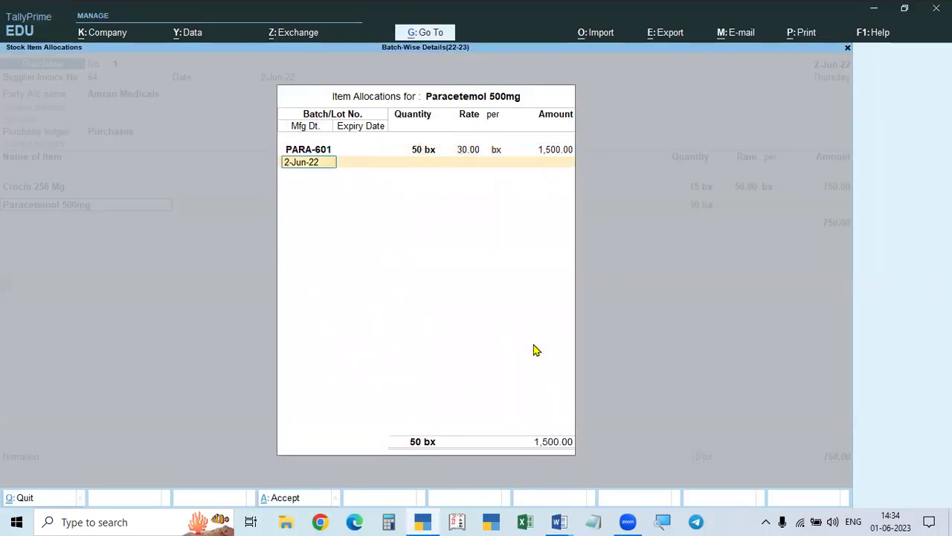
- Recheck the invoice in Word and set batch PARA-601's manufacturing date to 2-Mar-22
key(alt+Tab)
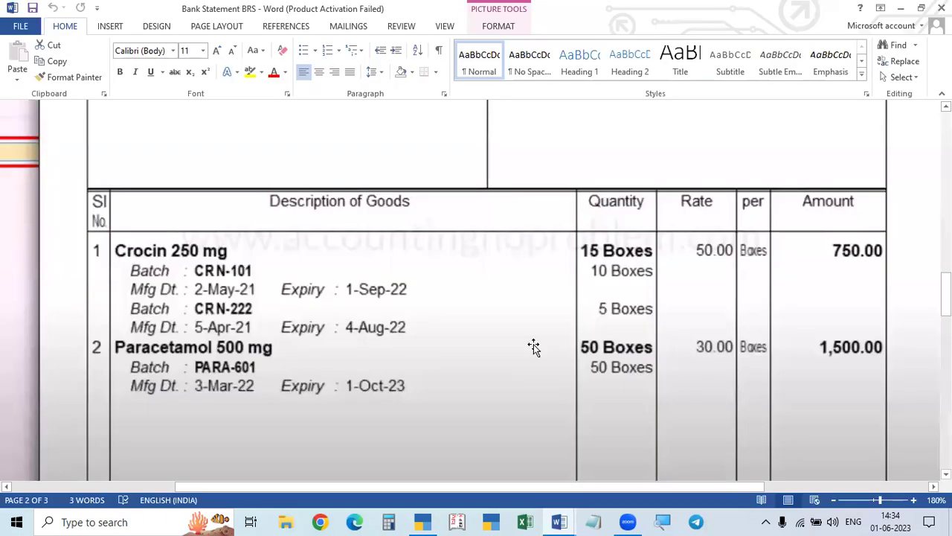
key(alt+Tab)
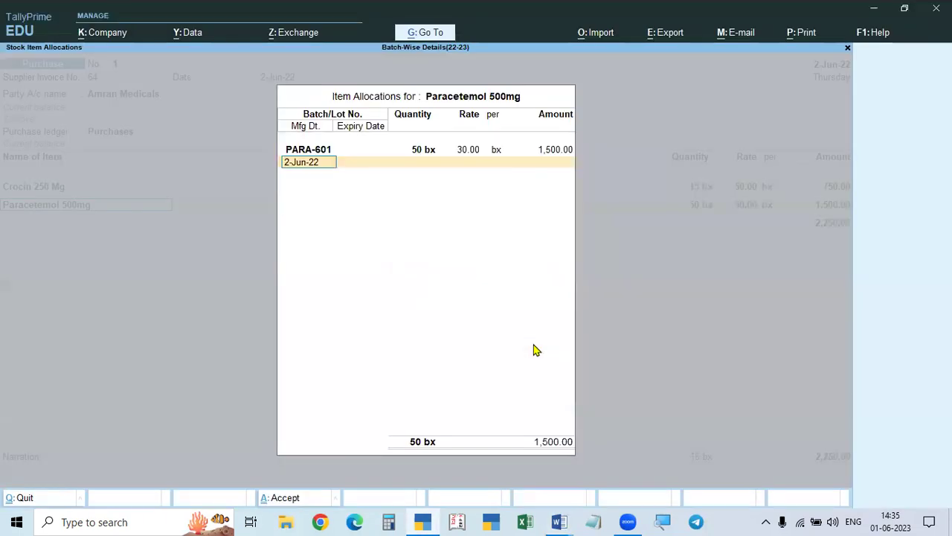
key(alt+Tab)
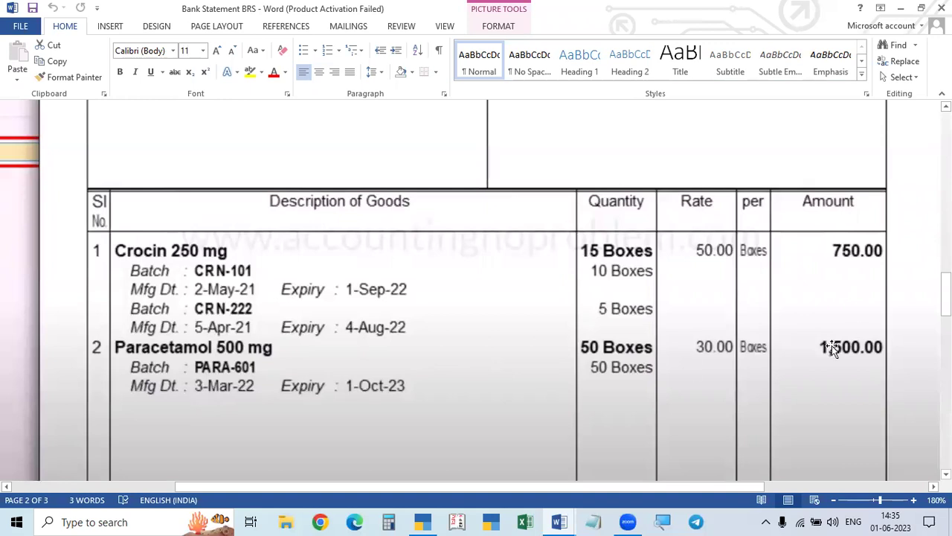
key(alt+Tab)
text(2.3.22)
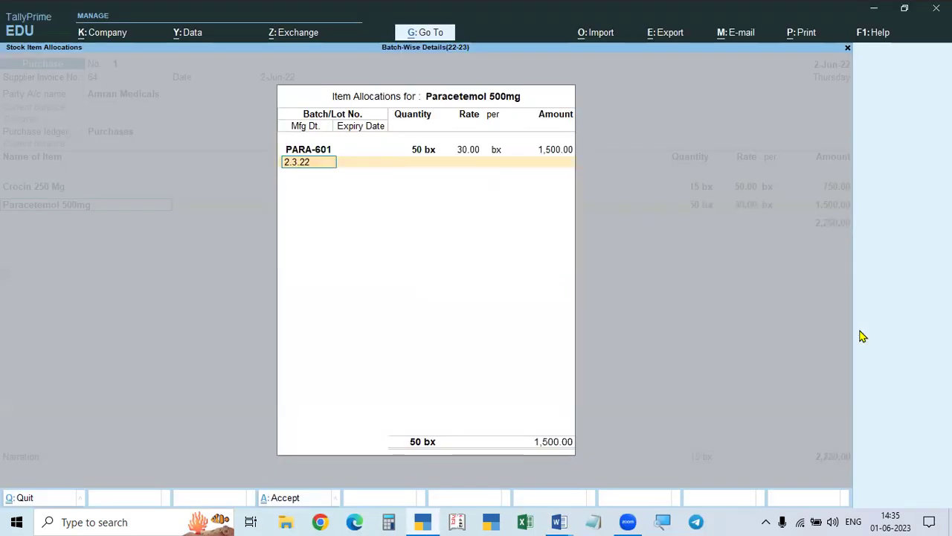
key(Return)
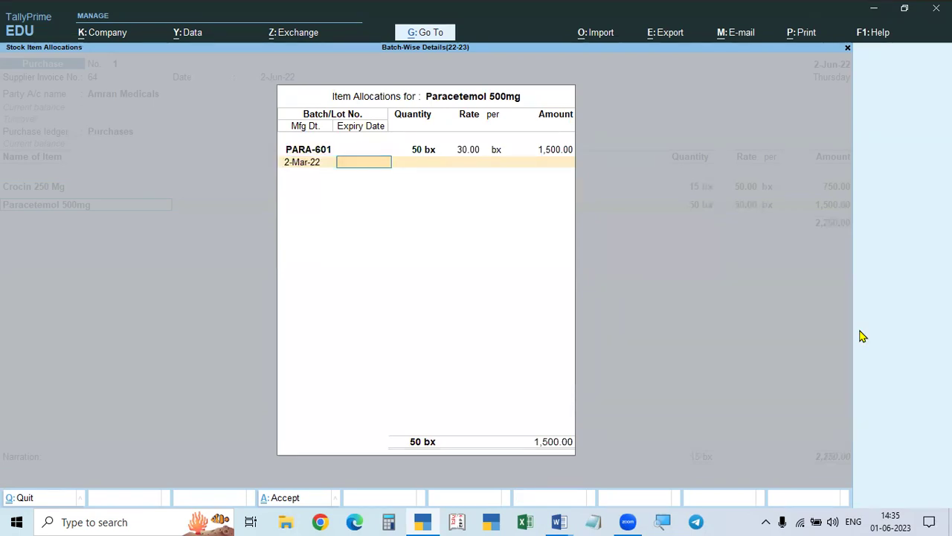
key(alt+Tab)
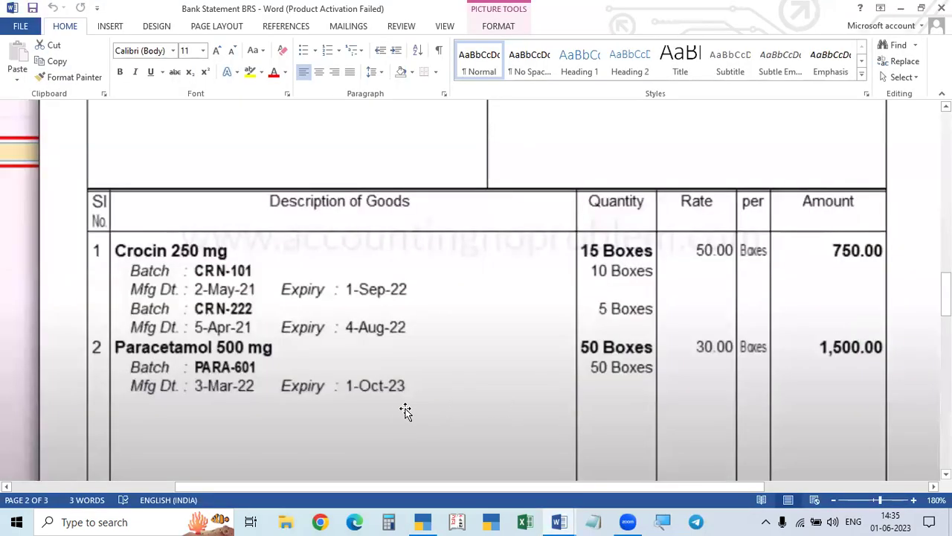
key(alt+Tab)
text(1.10.)
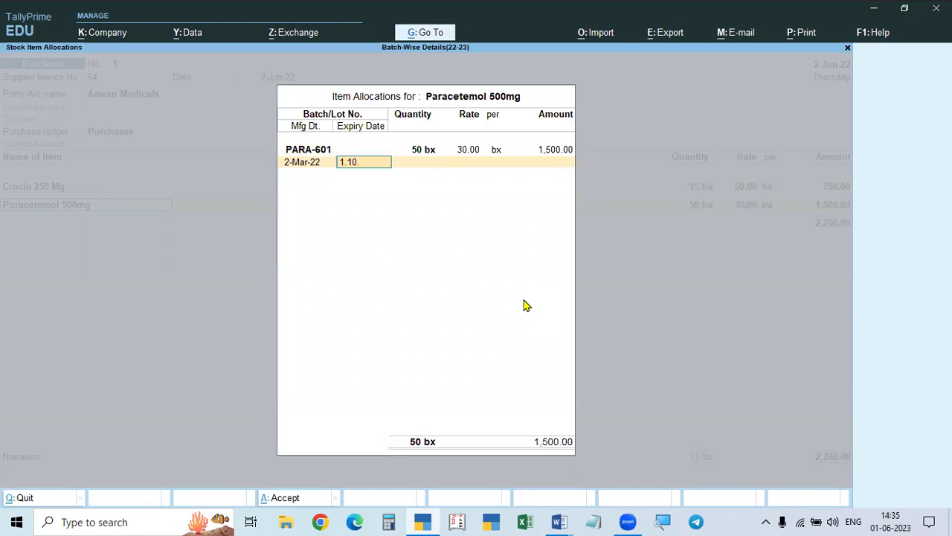
text(22)
key(alt+Tab)
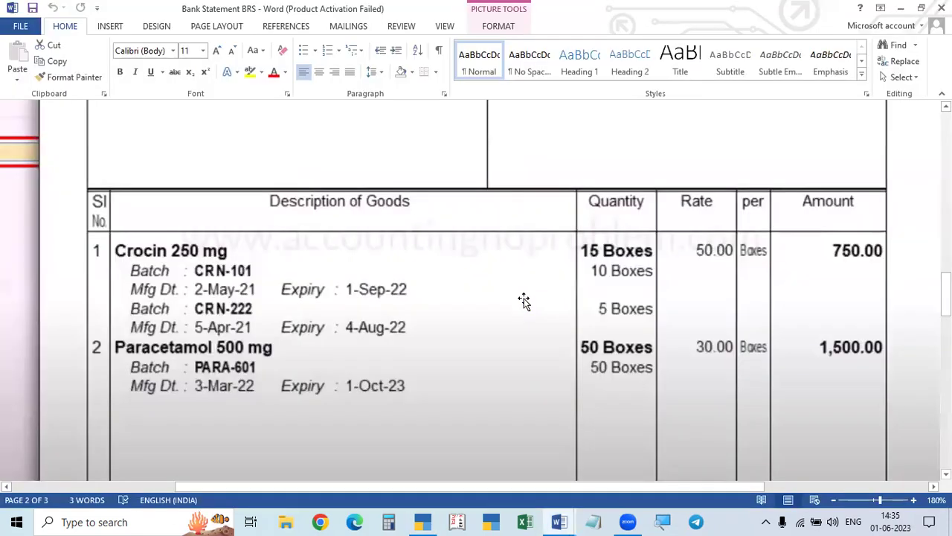
key(alt+Tab)
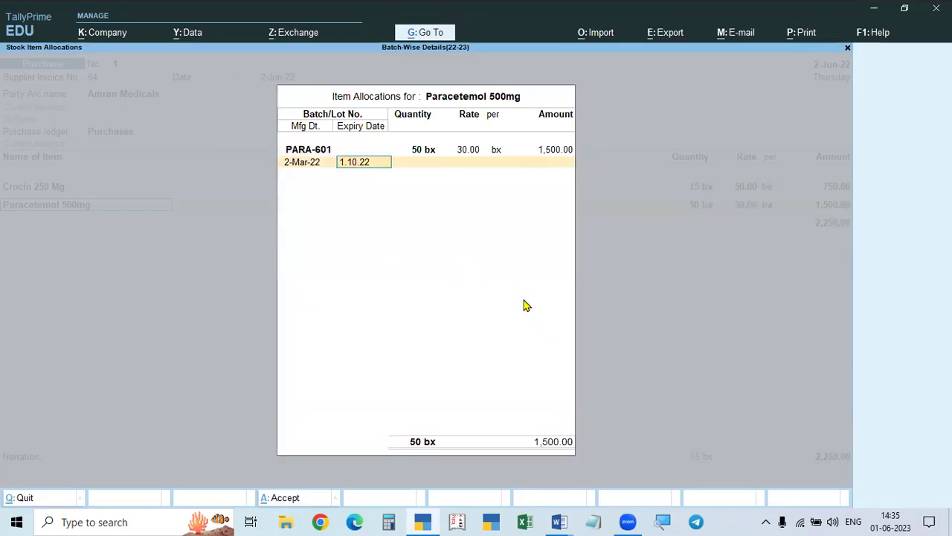
key(alt+Tab)
key(alt+Tab)
key(BackSpace)
key(BackSpace)
key(BackSpace)
key(BackSpace)
key(BackSpace)
key(BackSpace)
key(BackSpace)
- Set batch PARA-601's expiry date to 1-Oct-23 and end the Paracetemol batch list
text(1.10.23)
key(Return)
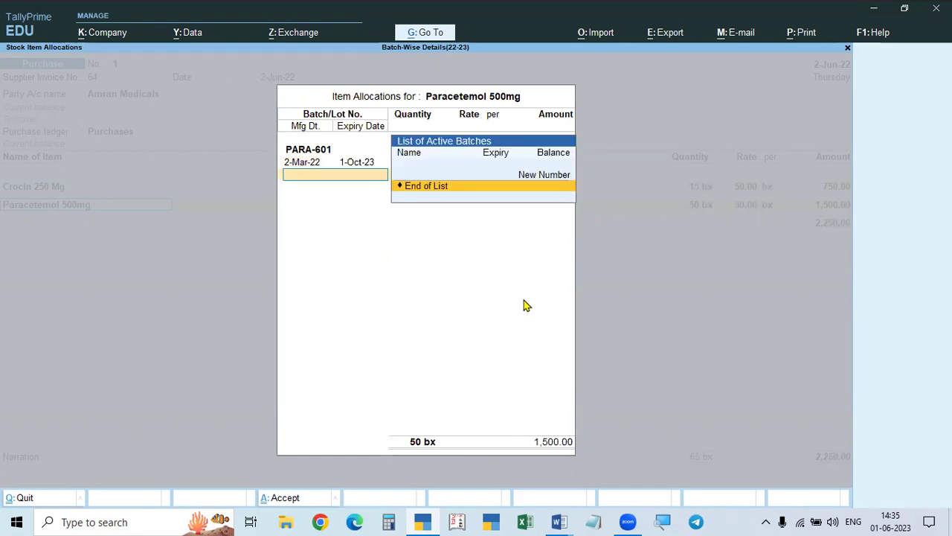
key(Return)
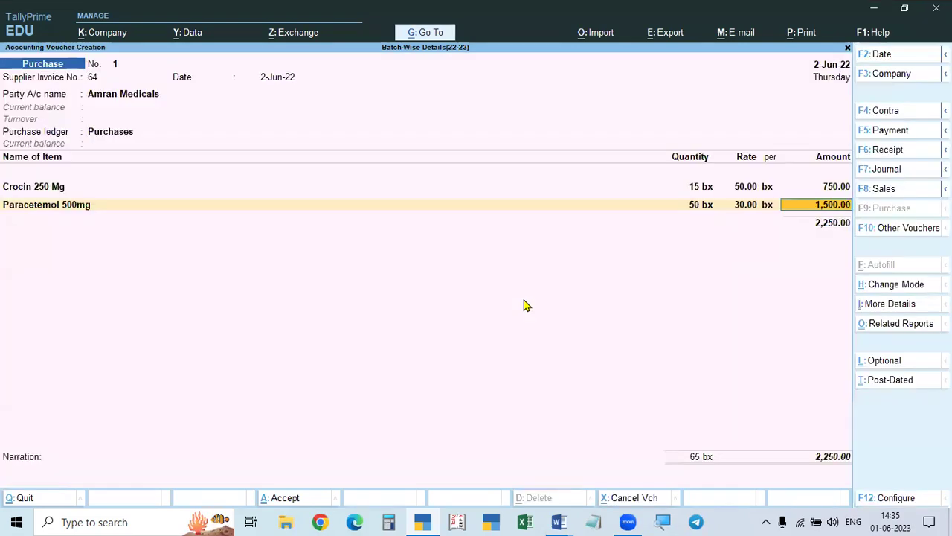
- Compare the Paracetemol 500mg line with the Word invoice and accept its amount
key(alt+Tab)
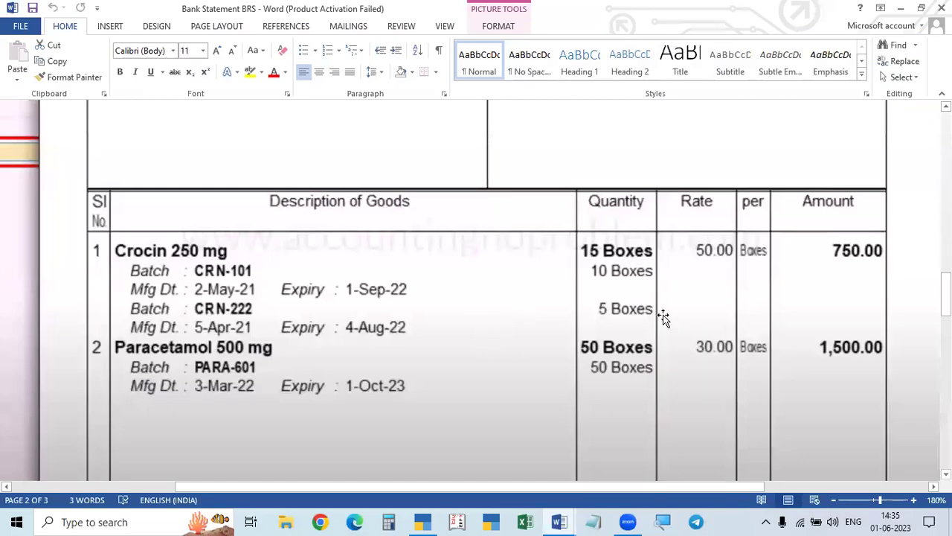
key(alt+Tab)
key(Return)
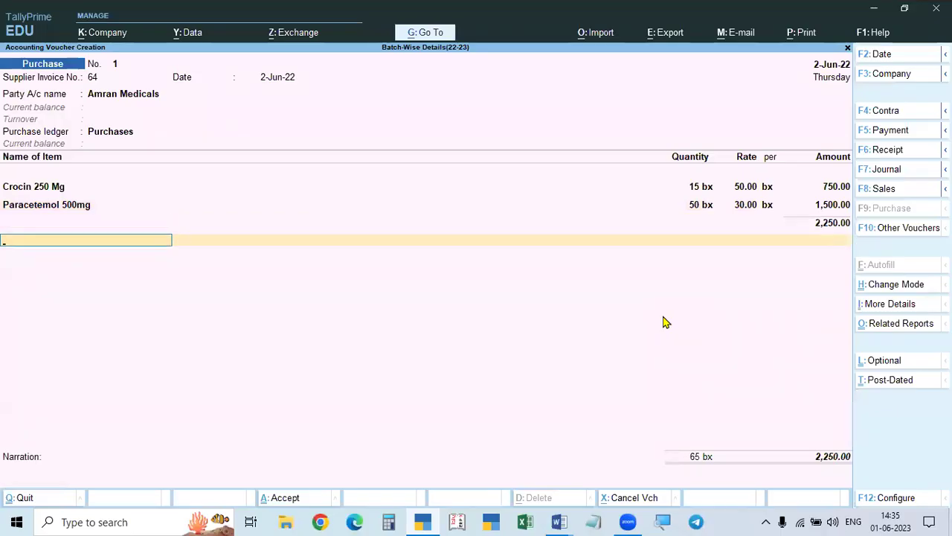
- Add the CGST and SGST ledgers below the purchased items and end the ledger list
text(cgst)
key(Return)
key(Return)
text(sgst)
key(Return)
key(Return)
key(Return)
- Accept New Ref 64 for the full bill amount, leave the narration blank, and save the purchase voucher
key(Return)
key(Return)
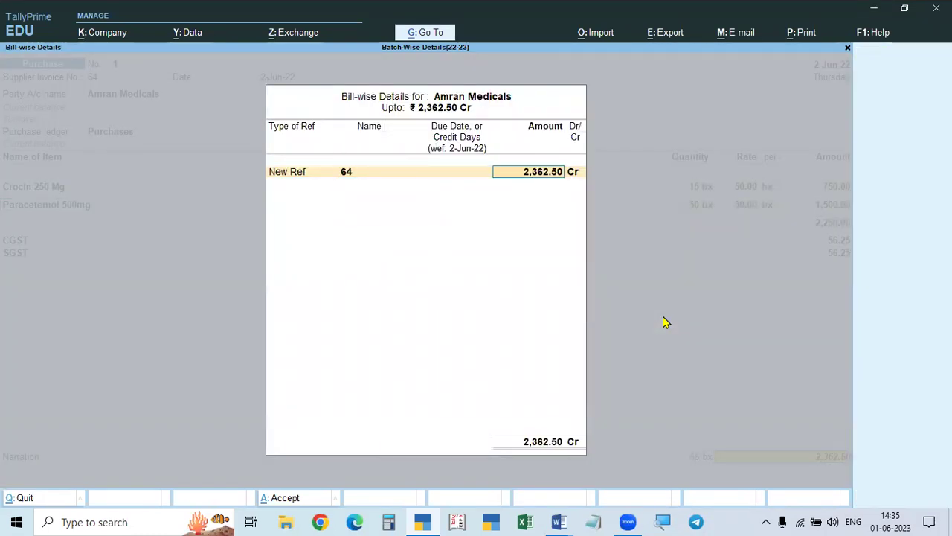
key(Return)
key(Return)
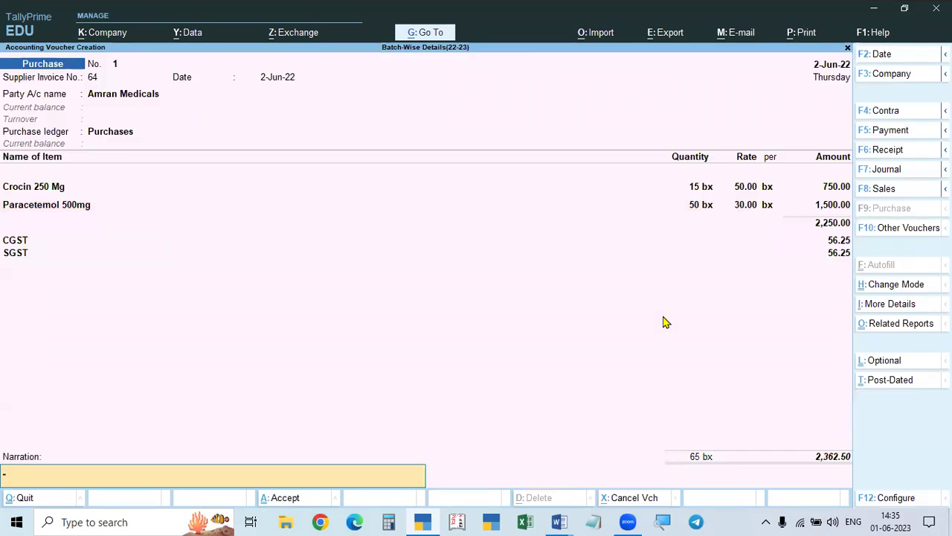
key(Return)
key(Return)
- Review Problem:02 in the practical problems Word document for the transaction following the purchase, and return to TallyPrime
key(alt+Tab)
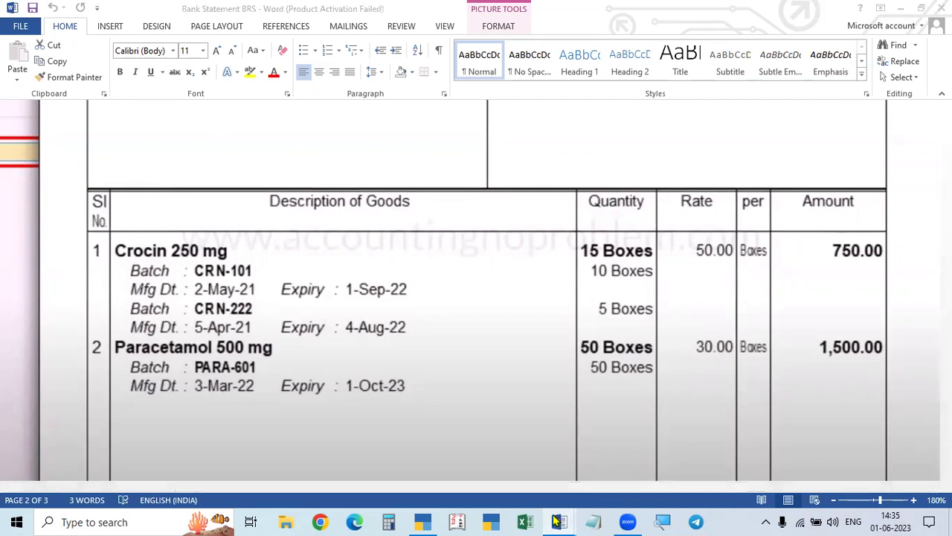
mouse_move(558, 522)
click(571, 485)
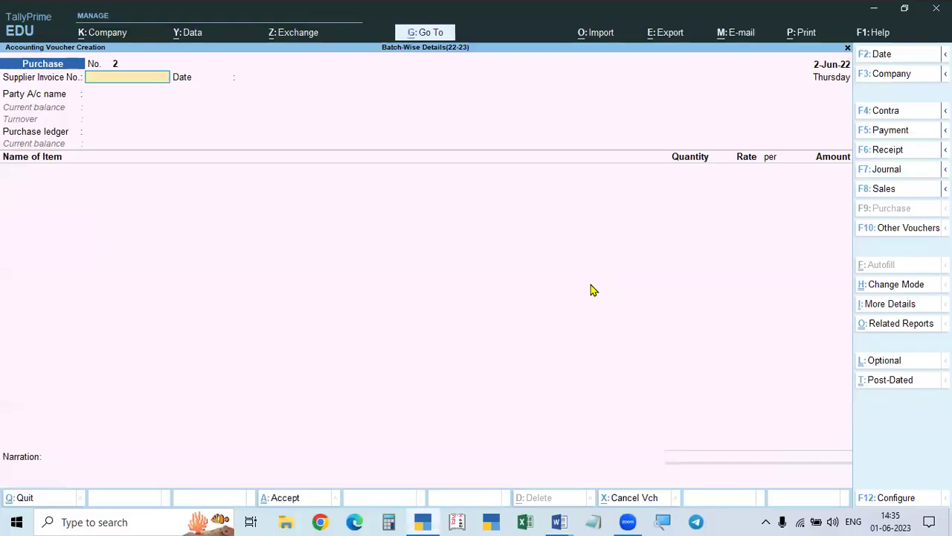
key(alt+Tab)
key(alt+Tab)
key(Tab)
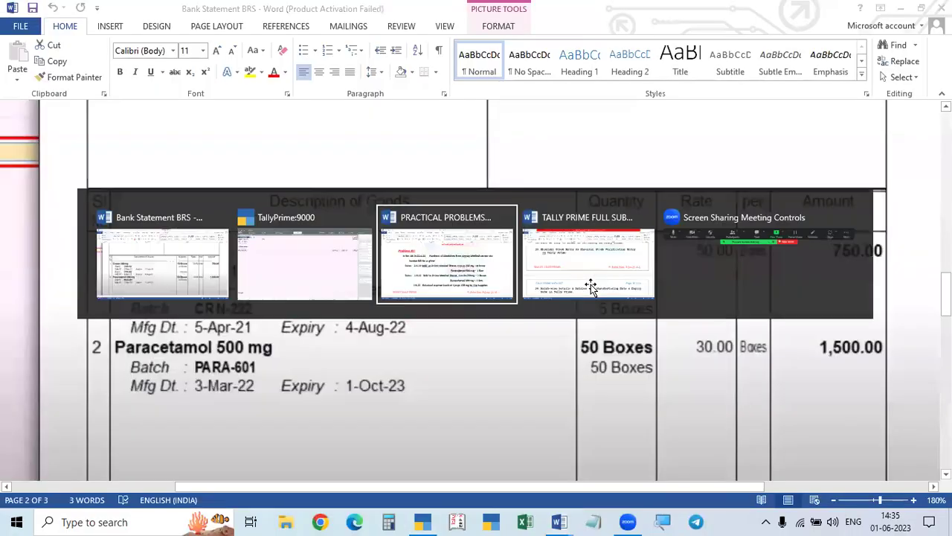
key(alt+Tab)
key(Tab)
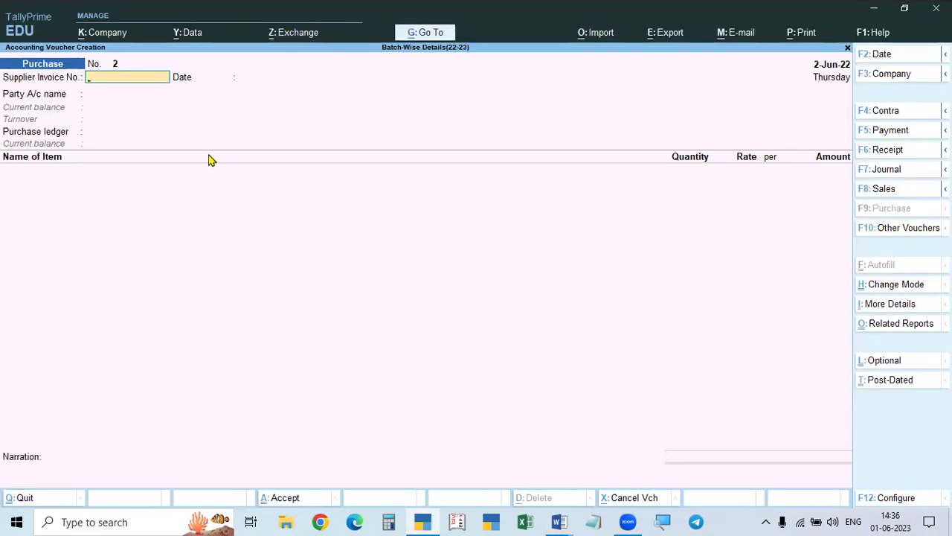
- Start a sales voucher, check the sale's date in the Word problem, and date the voucher 2.6
key(F8)
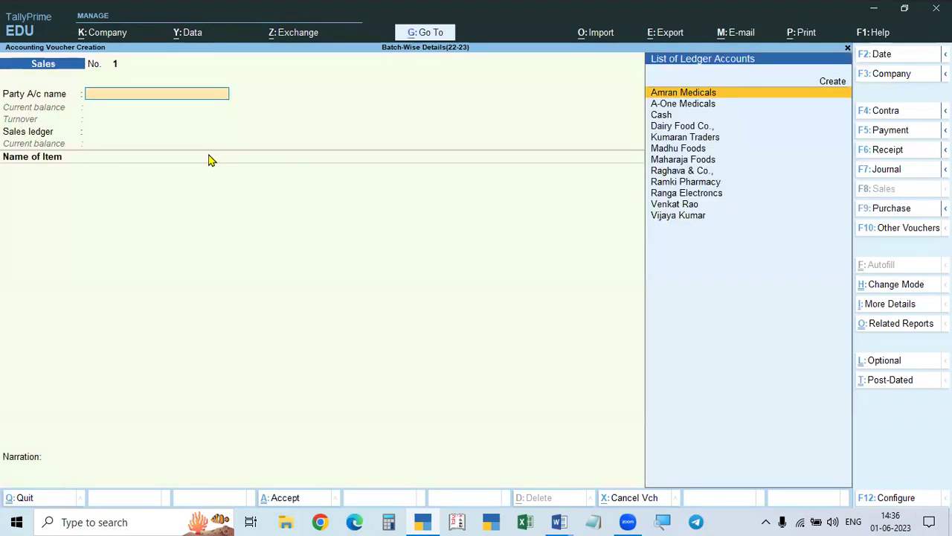
key(alt+Tab)
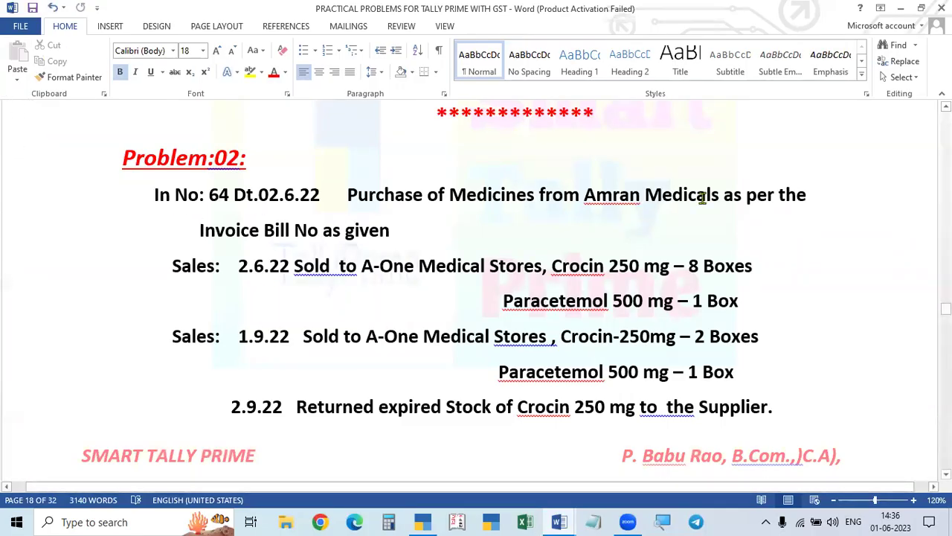
key(alt+Tab)
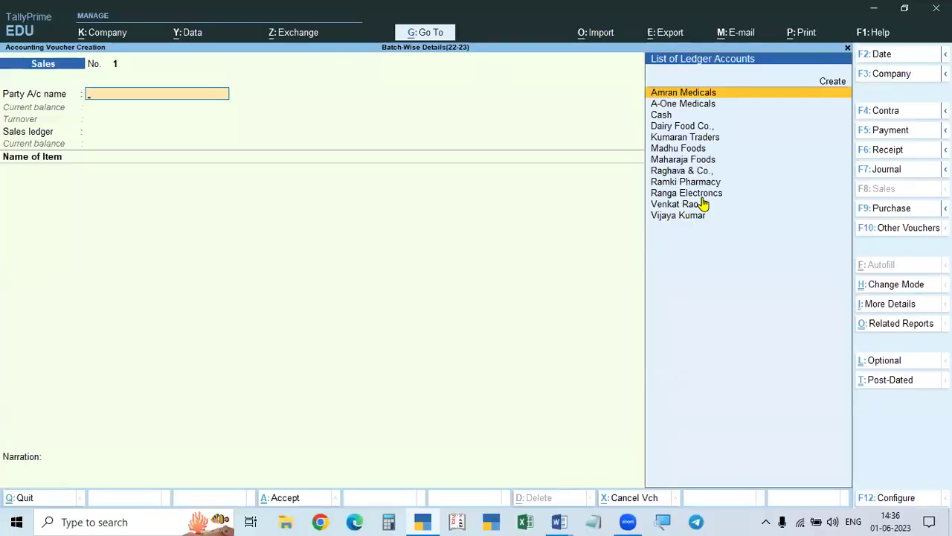
key(F3)
key(Escape)
key(F2)
text(6.)
key(BackSpace)
key(BackSpace)
text(2.6)
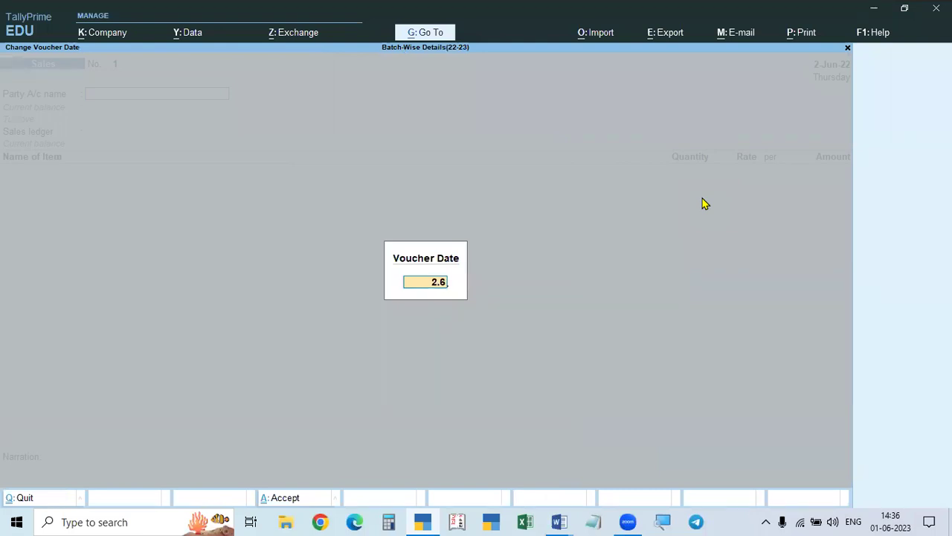
key(Return)
- Check the buyer in the Word problem, choose A-One Medicals as the party, accept its details, and select Sales as the sales ledger
key(alt+Tab)
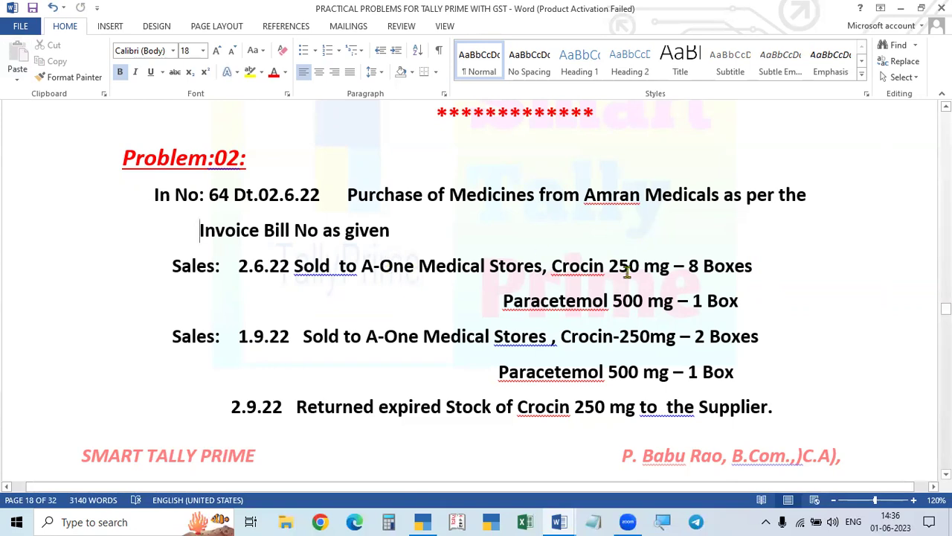
key(alt+Tab)
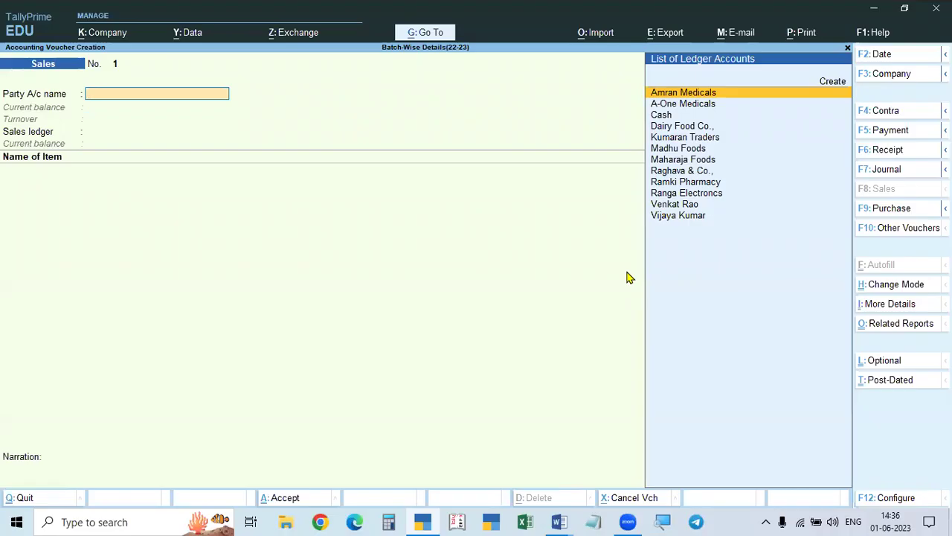
key(Down)
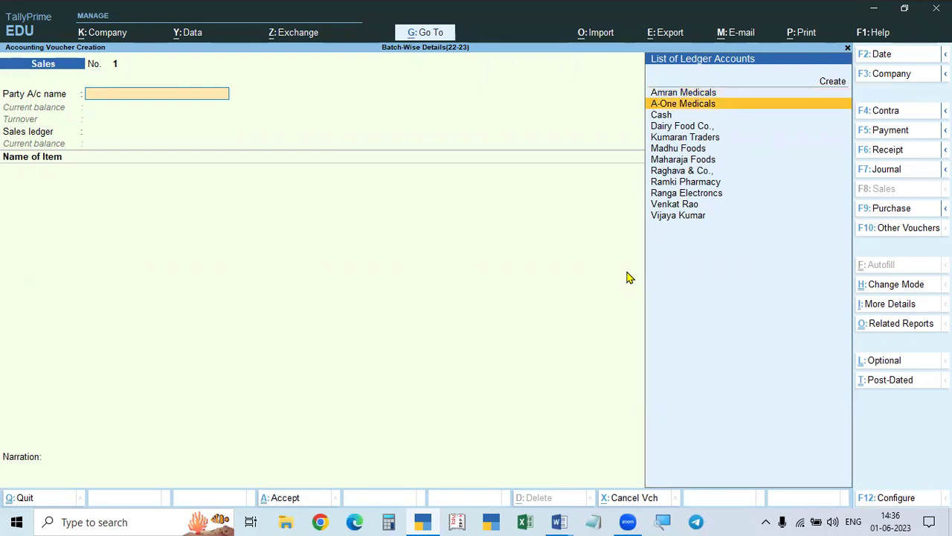
key(Return)
key(ctrl+a)
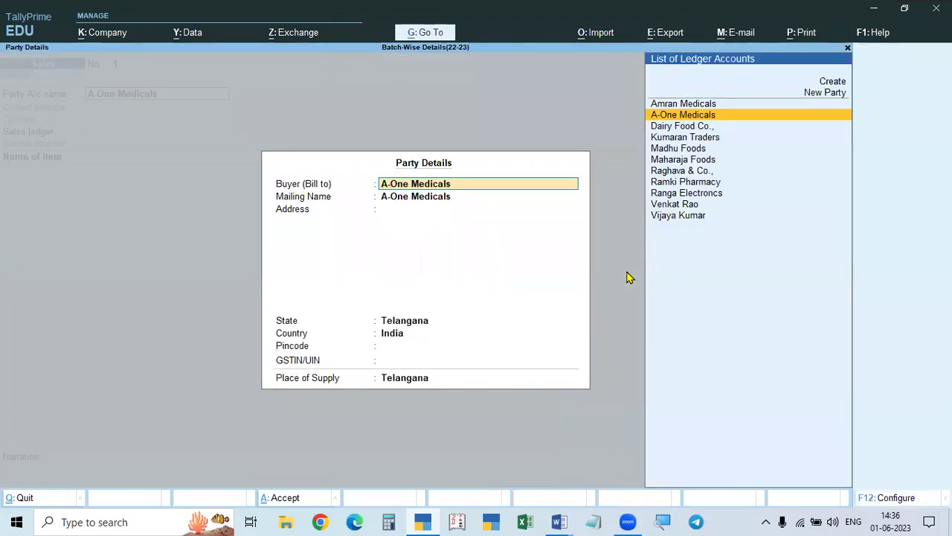
key(ctrl+a)
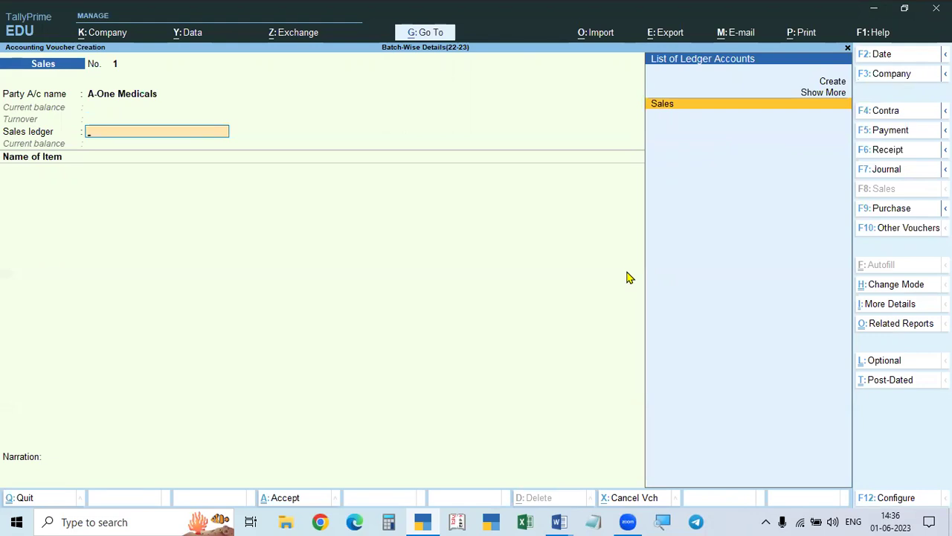
key(Return)
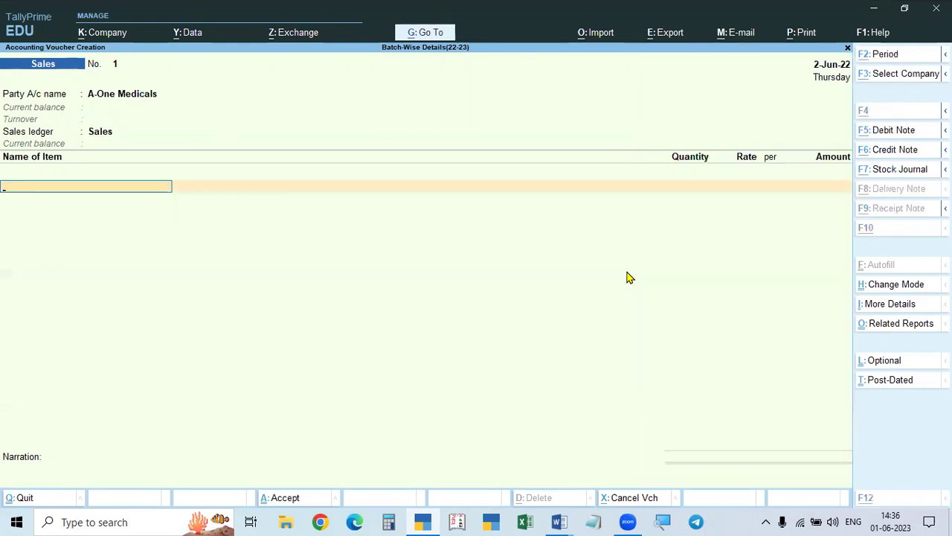
- Review the medicines and box quantities for the 2.6.22 sale in the Word document, and return to TallyPrime
key(alt+Tab)
scroll(446, 313, down, 1)
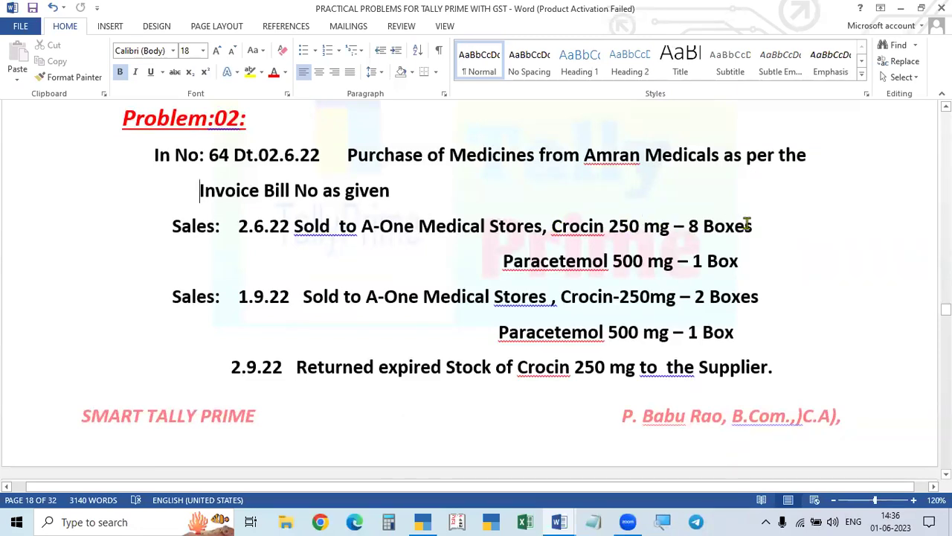
key(alt+Tab)
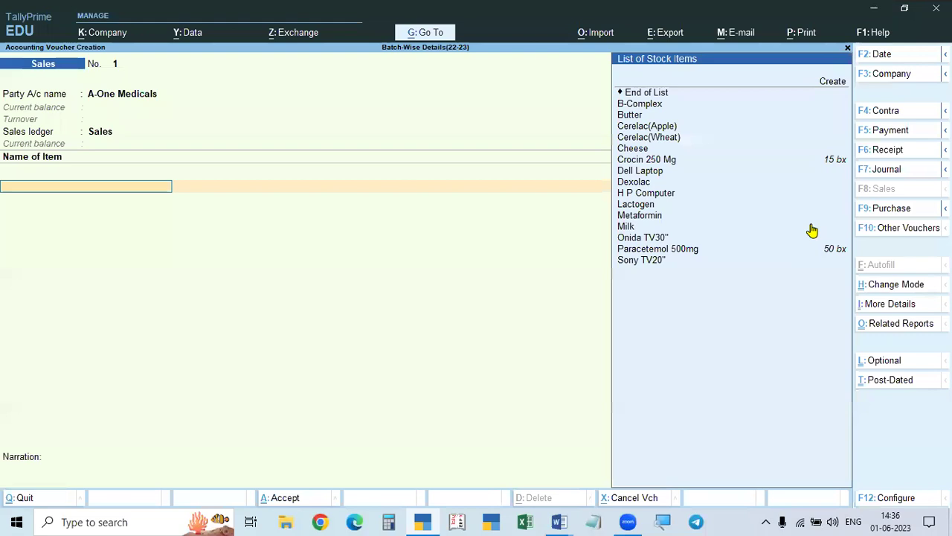
- Choose Crocin 250 Mg as the first stock item in the A-One Medicals sales voucher
key(Down)
key(Down)
key(Down)
key(Down)
key(Down)
key(Down)
key(Down)
key(Down)
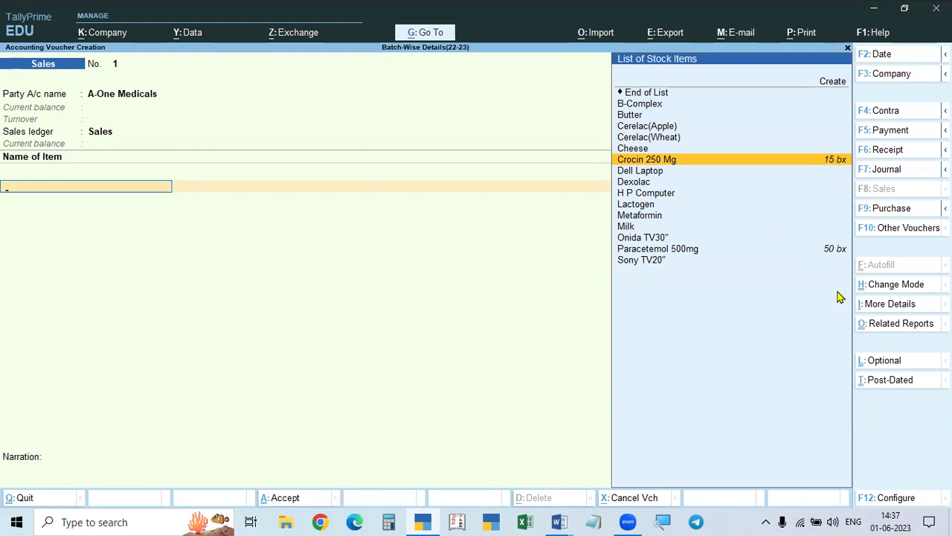
key(Return)
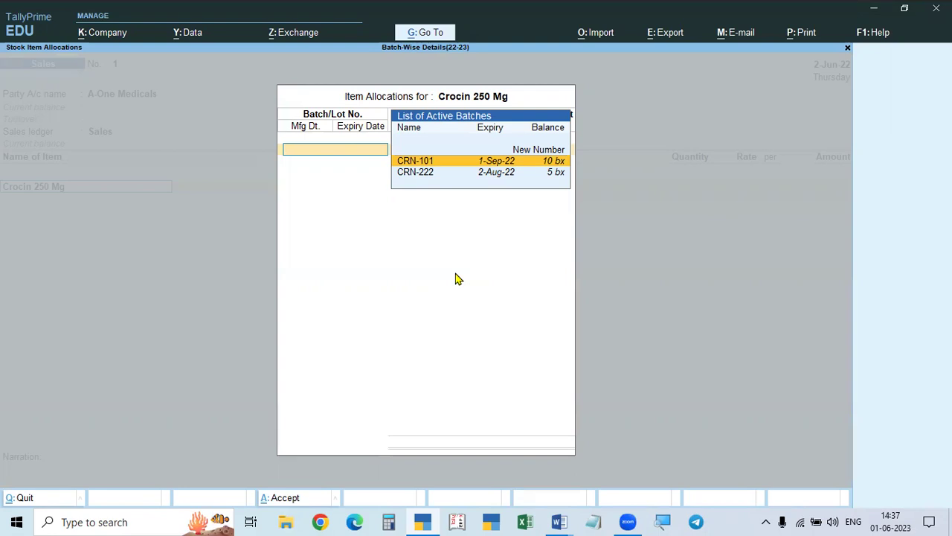
- Allocate 5 bx of Crocin 250 Mg from batch CRN-222 at a rate of 65.00 per bx
key(Down)
key(Up)
key(Down)
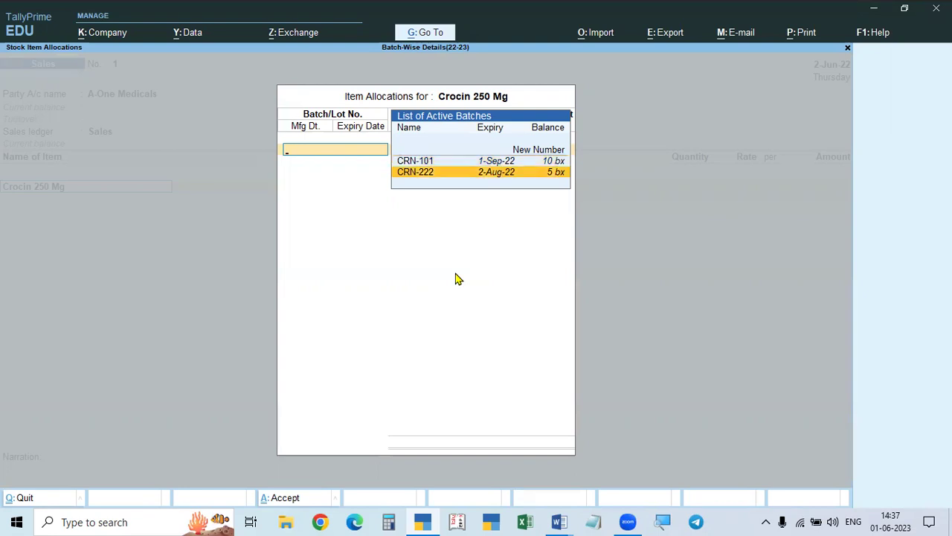
key(Return)
text(5)
key(Return)
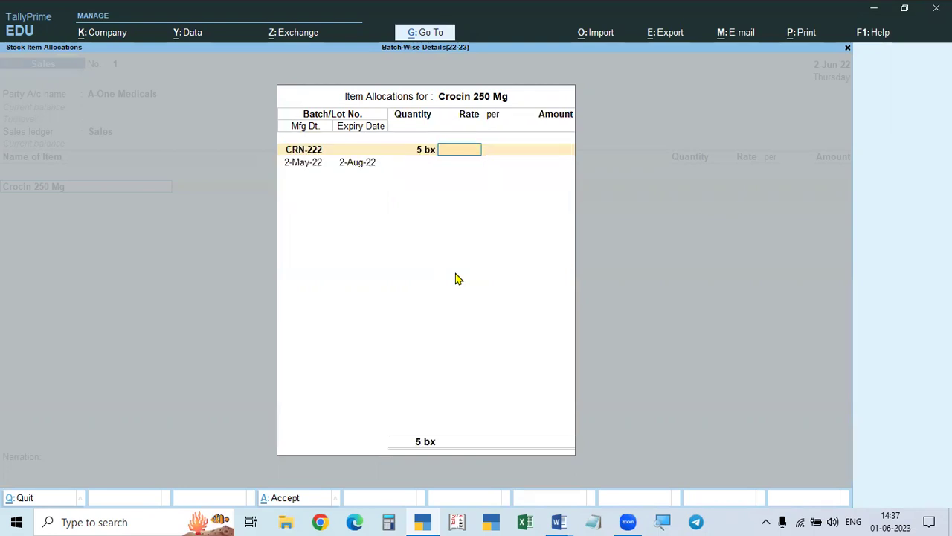
text(65)
key(Return)
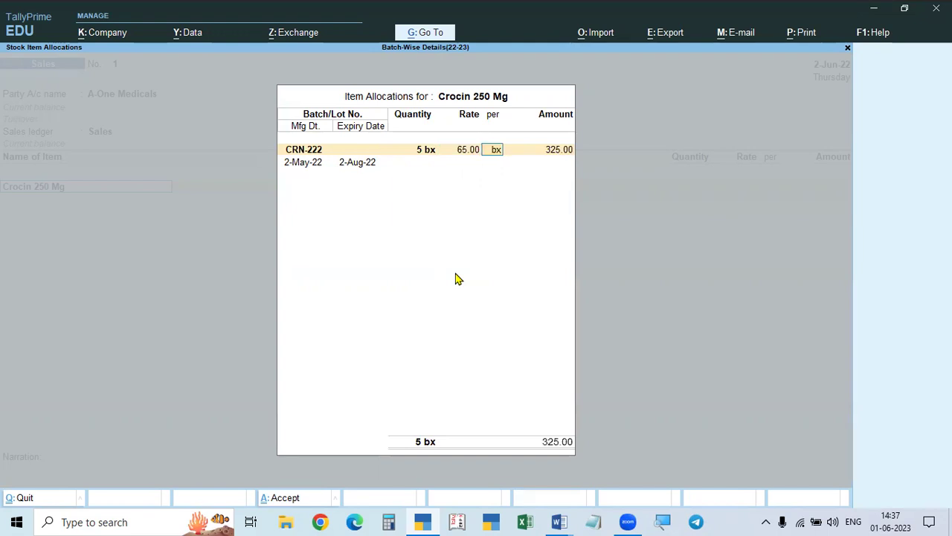
key(Return)
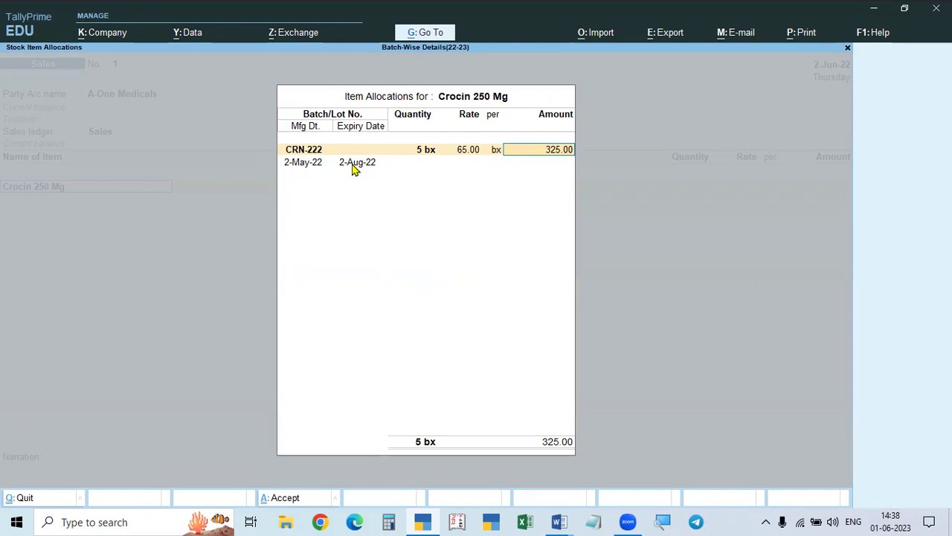
key(Return)
key(Return)
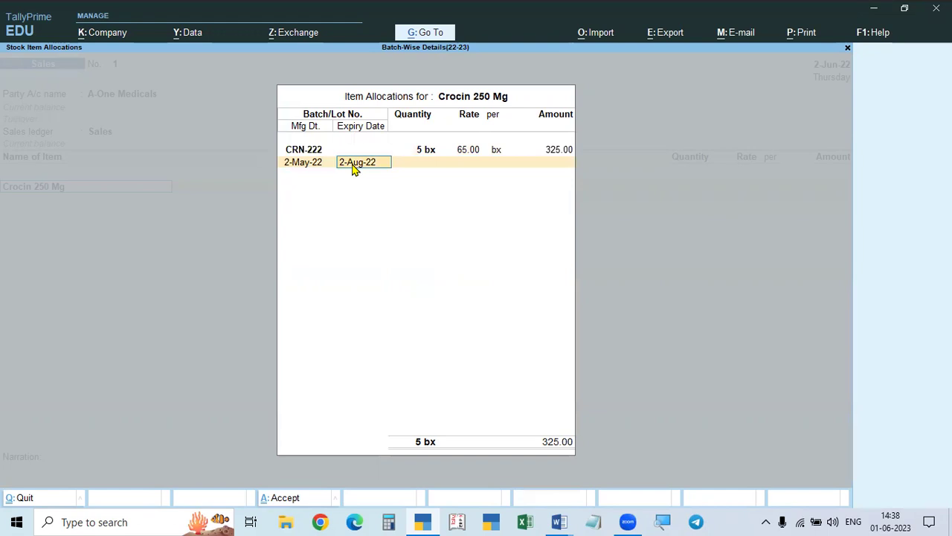
key(Return)
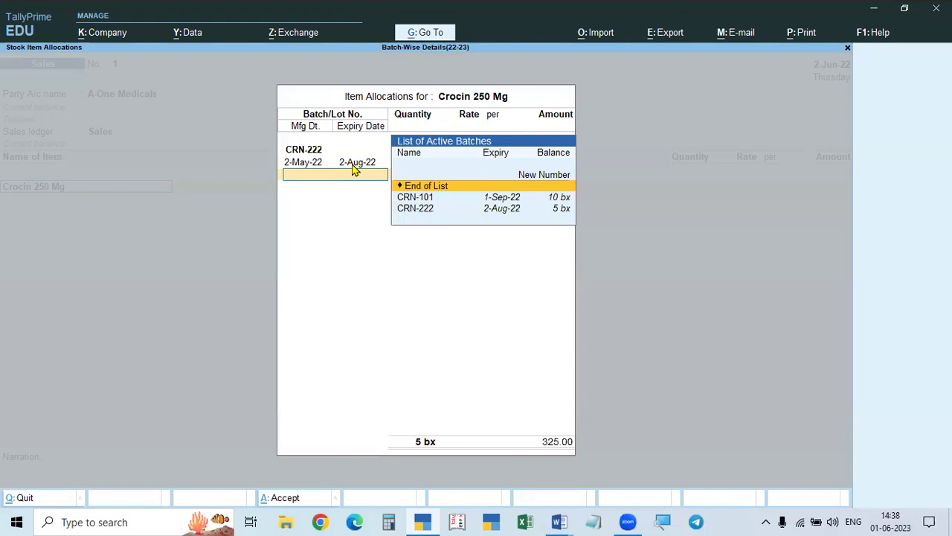
- Check the sale quantities in the Word problem sheet and allocate 3 bx of Crocin 250 Mg from batch CRN-101 at 65.00 per bx
key(BackSpace)
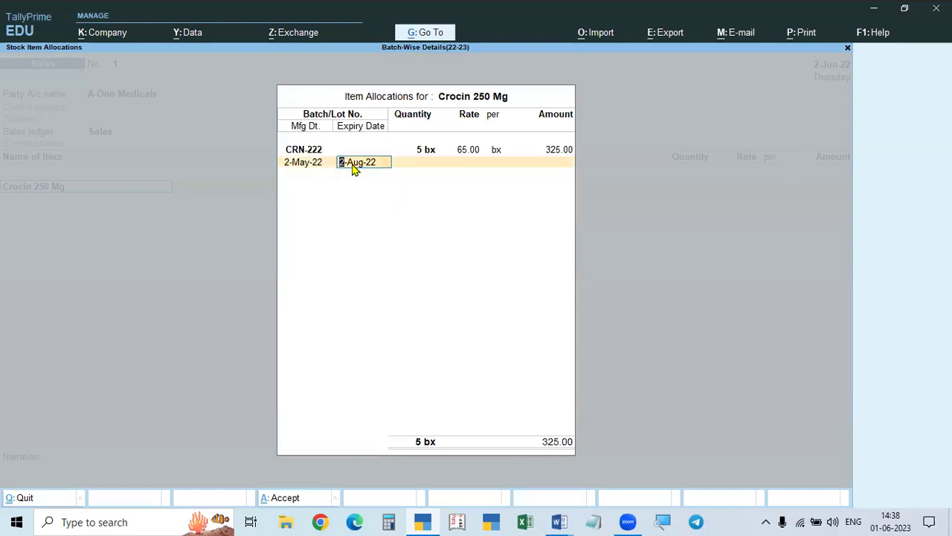
key(alt+Tab)
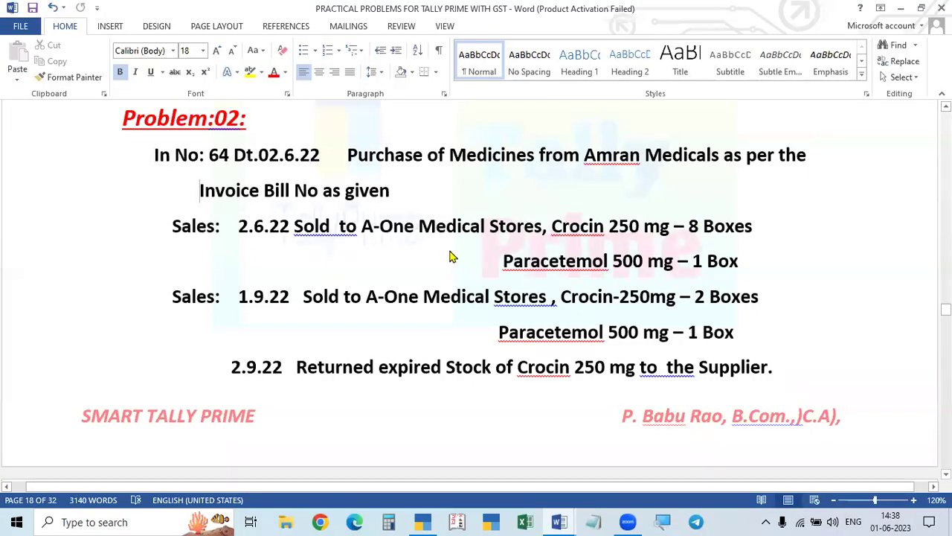
key(alt+Tab)
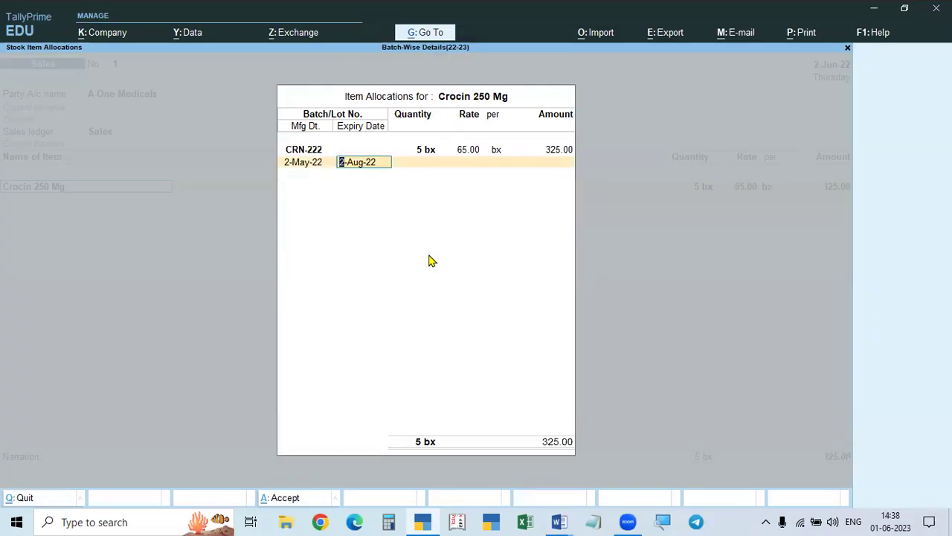
key(Return)
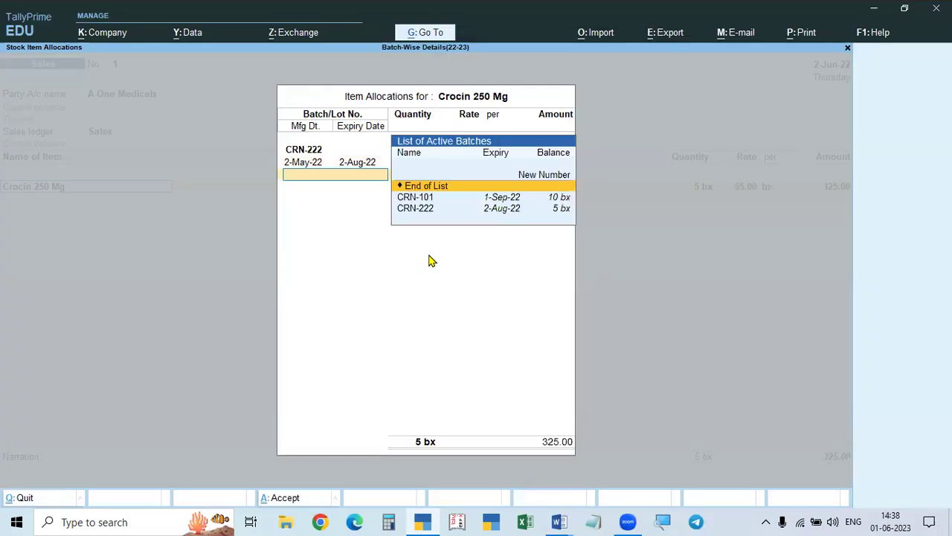
key(Down)
key(Down)
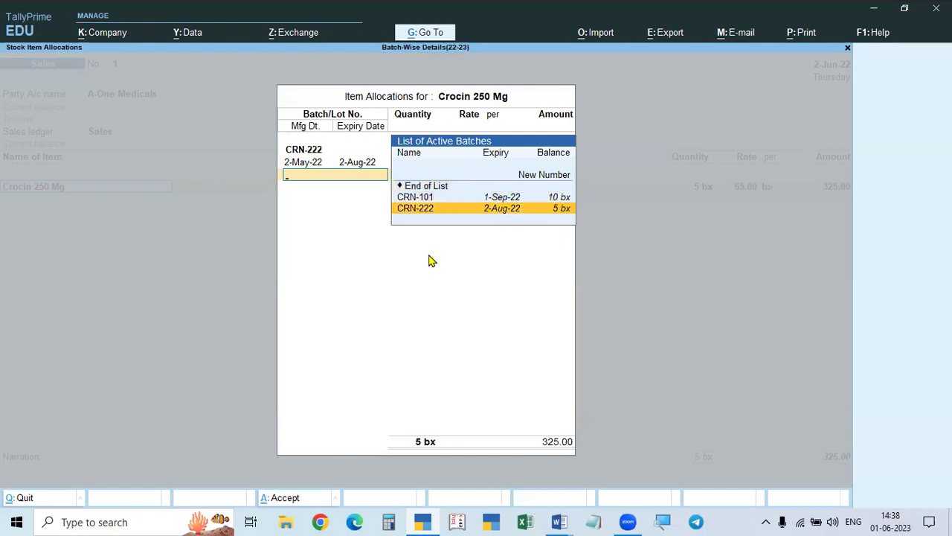
key(Up)
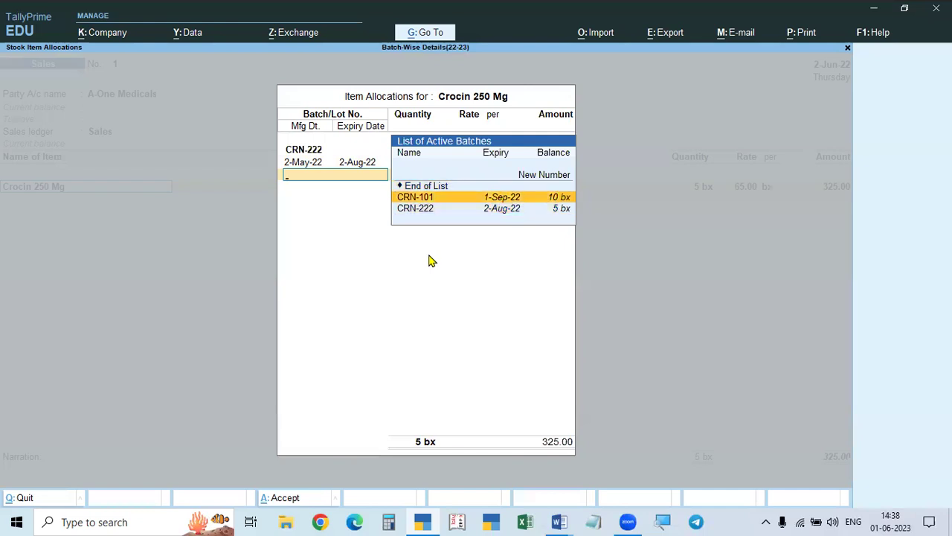
key(Return)
text(3)
key(Return)
key(Return)
key(Return)
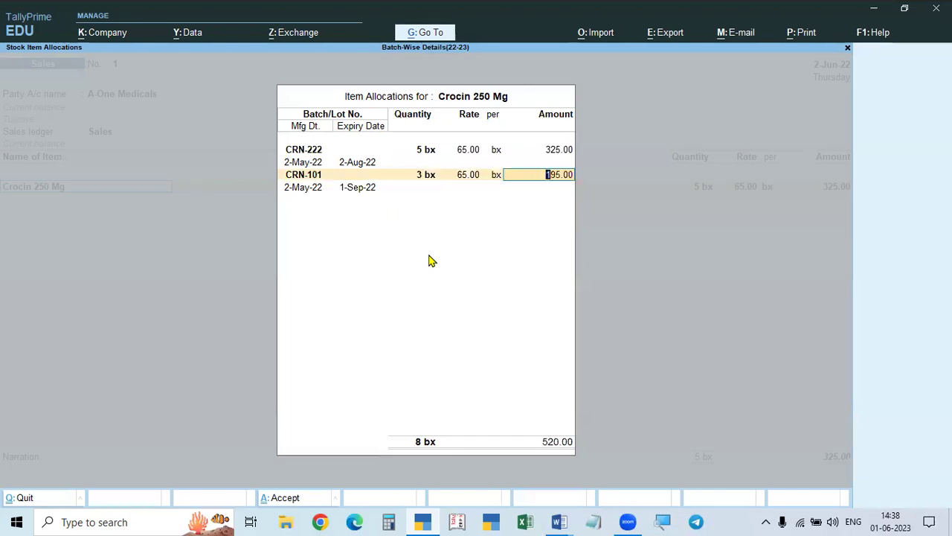
- Accept the CRN-101 batch details, end the Crocin 250 Mg batch list and confirm the item's amount
key(BackSpace)
key(BackSpace)
key(BackSpace)
key(Return)
key(Return)
key(Return)
key(Return)
key(Return)
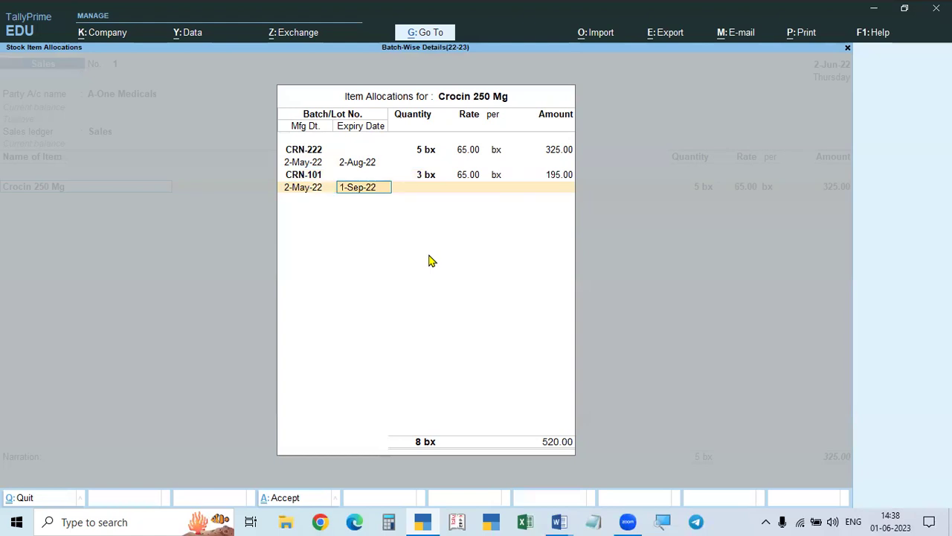
key(Return)
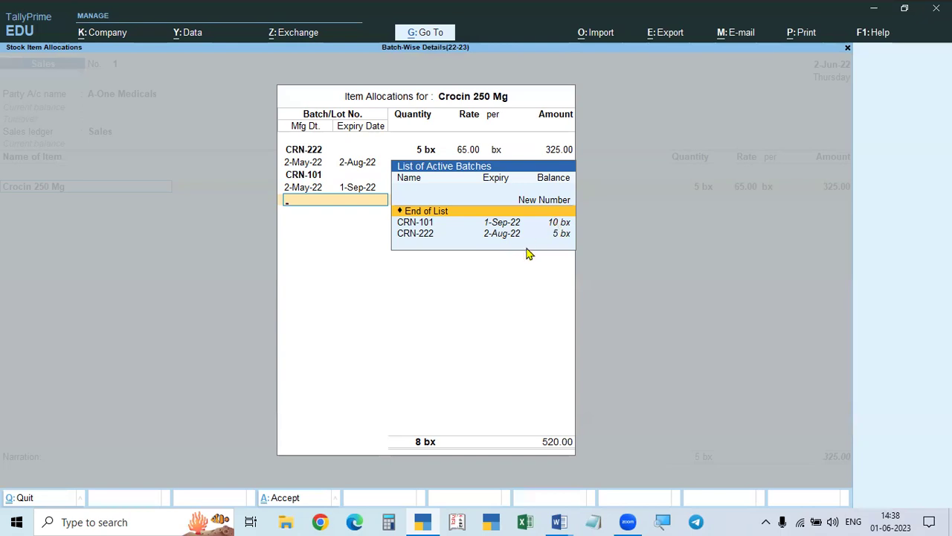
key(Return)
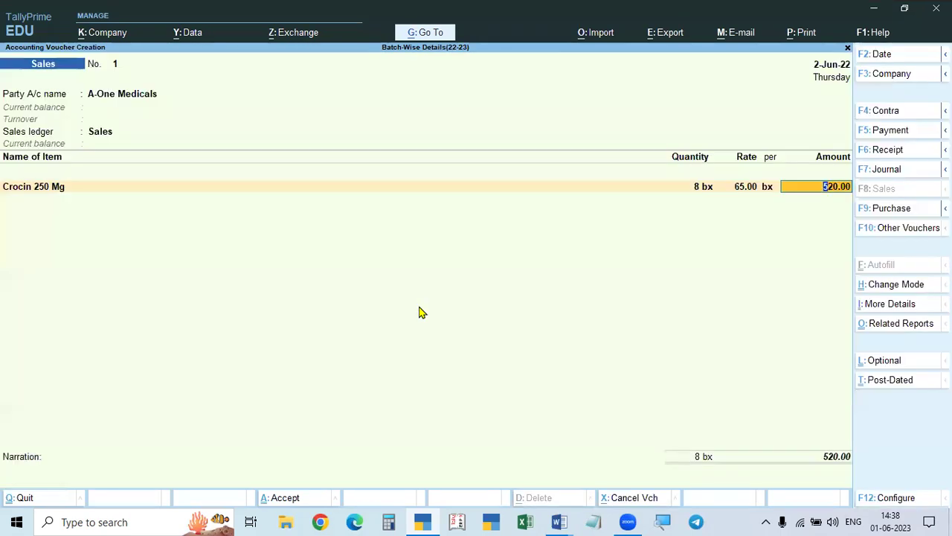
key(Return)
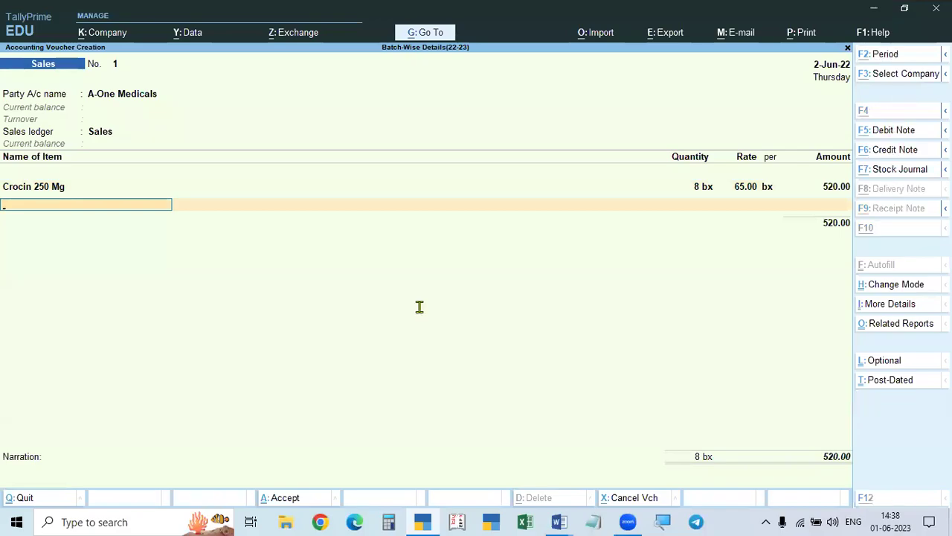
- Check the second item in the Word problem sheet and add Paracetemol 500mg to the sales voucher
key(alt+Tab)
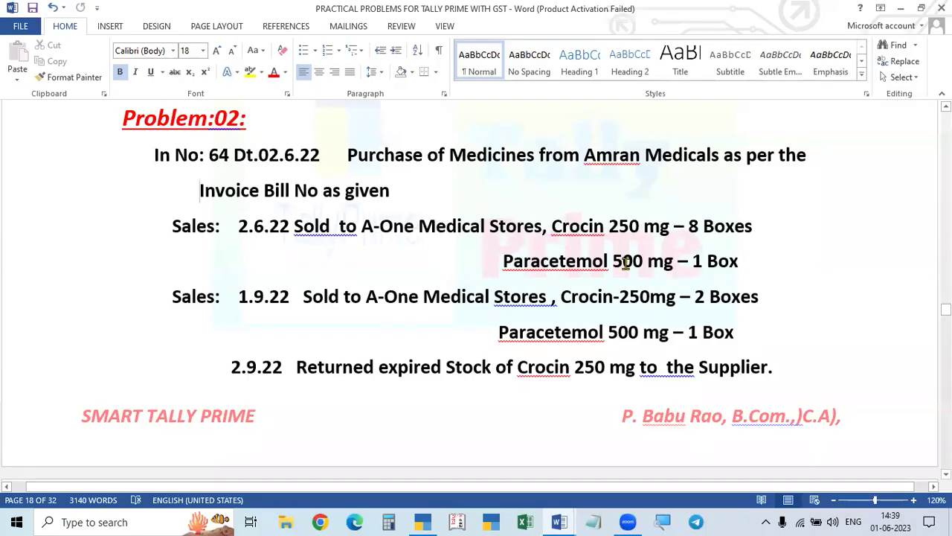
key(alt+Tab)
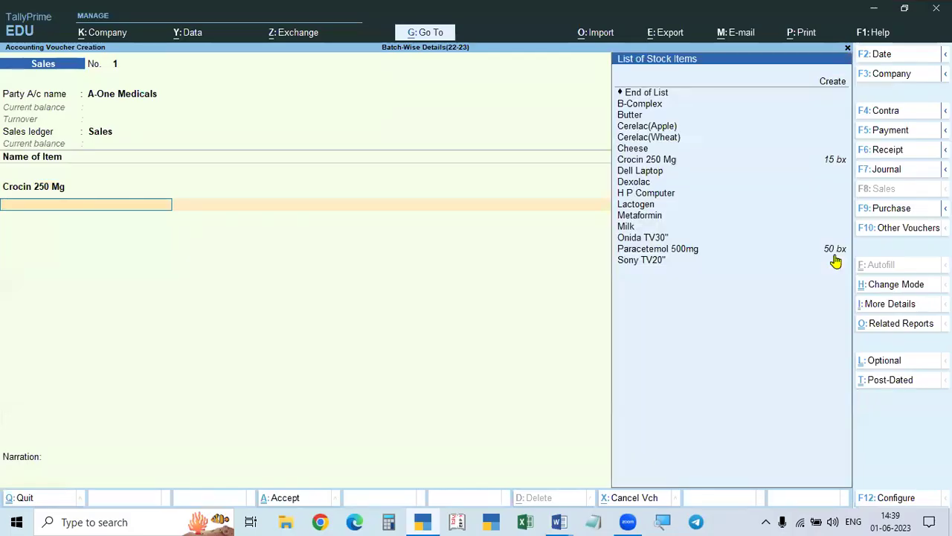
key(Down)
key(Down)
key(Down)
key(Down)
key(Down)
key(Down)
key(Down)
key(Down)
key(Down)
key(Down)
key(Down)
key(Down)
key(Down)
key(Down)
key(Down)
key(Down)
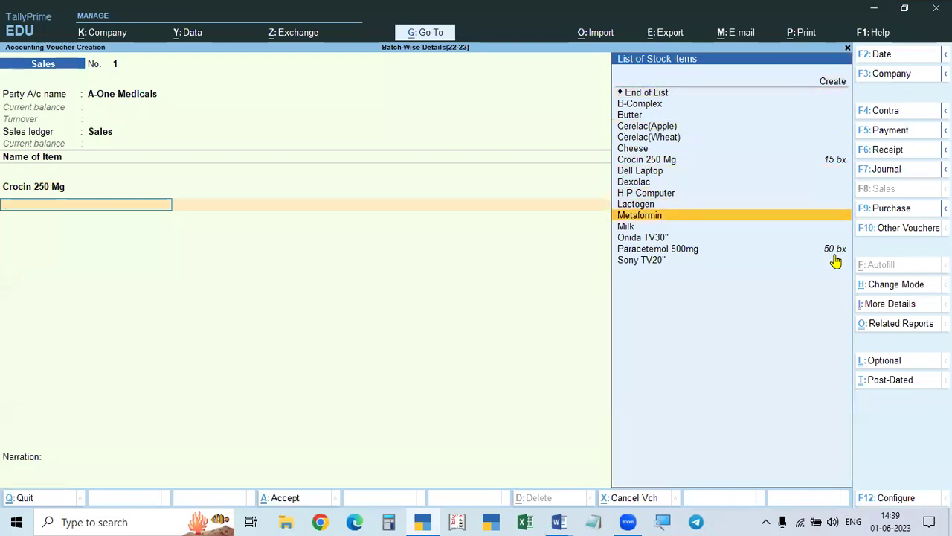
key(Return)
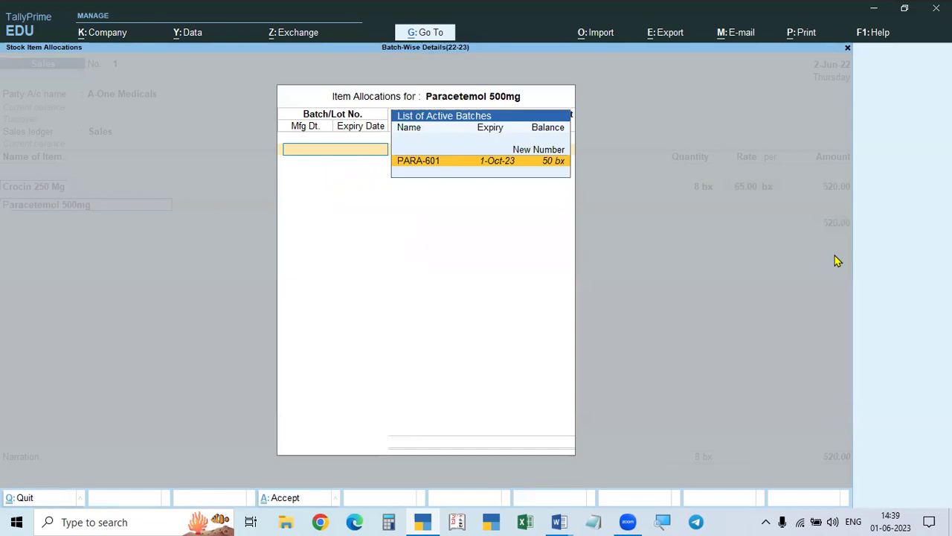
- Allocate 1 bx of Paracetemol 500mg from batch PARA-601 at a rate of 45.00 per bx
key(Return)
key(Return)
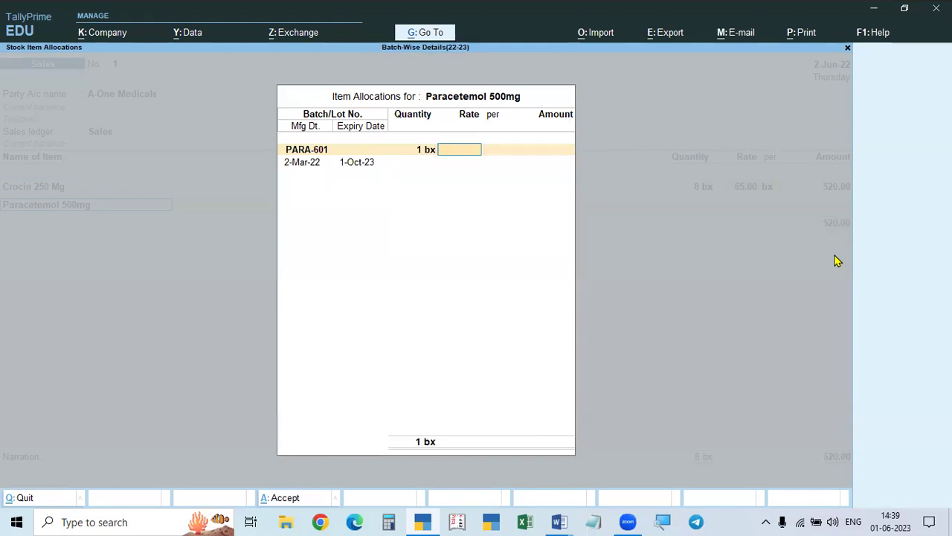
key(alt+Tab)
key(alt+Tab)
text(45)
key(Return)
key(Return)
key(Return)
key(Return)
key(Return)
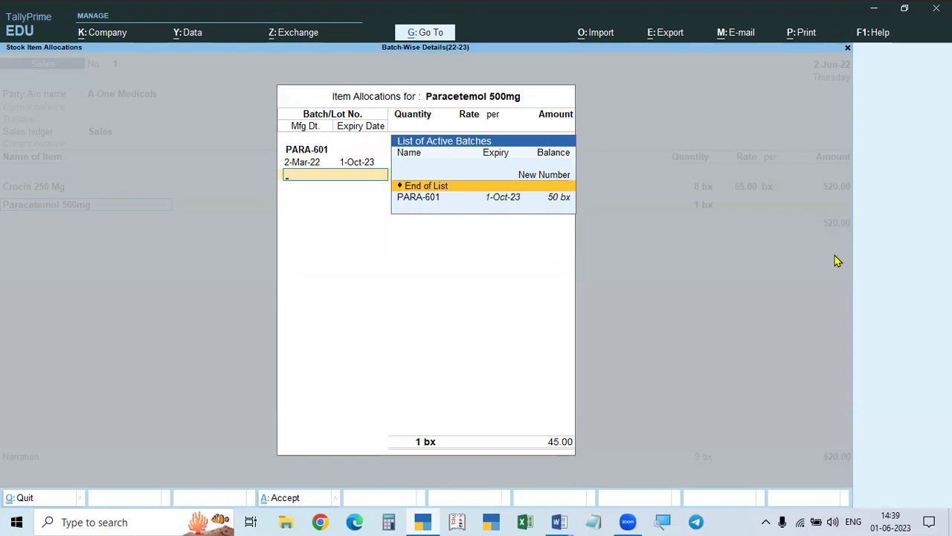
- End the item entry with the bill reference kept as New Ref 1, and save the sales voucher
key(Return)
key(Return)
key(Return)
key(Return)
key(Return)
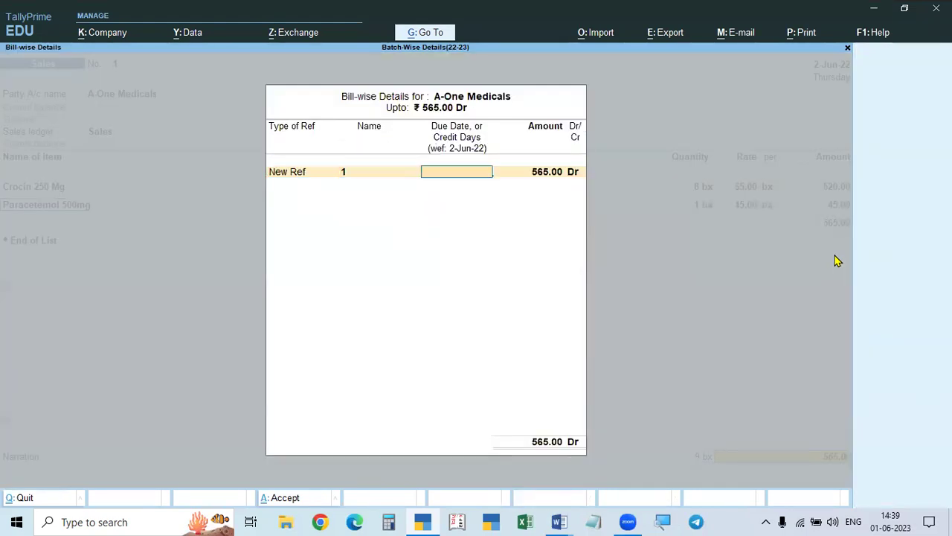
key(Return)
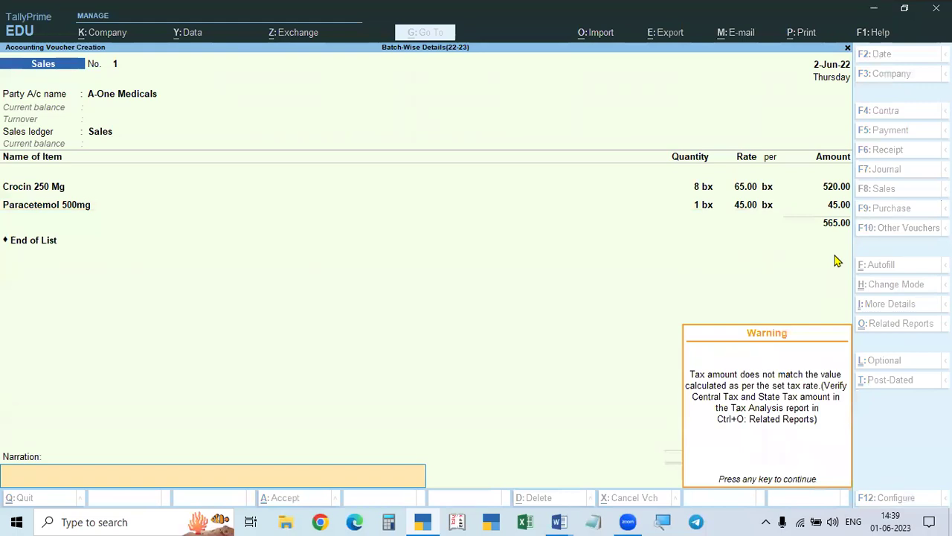
key(Return)
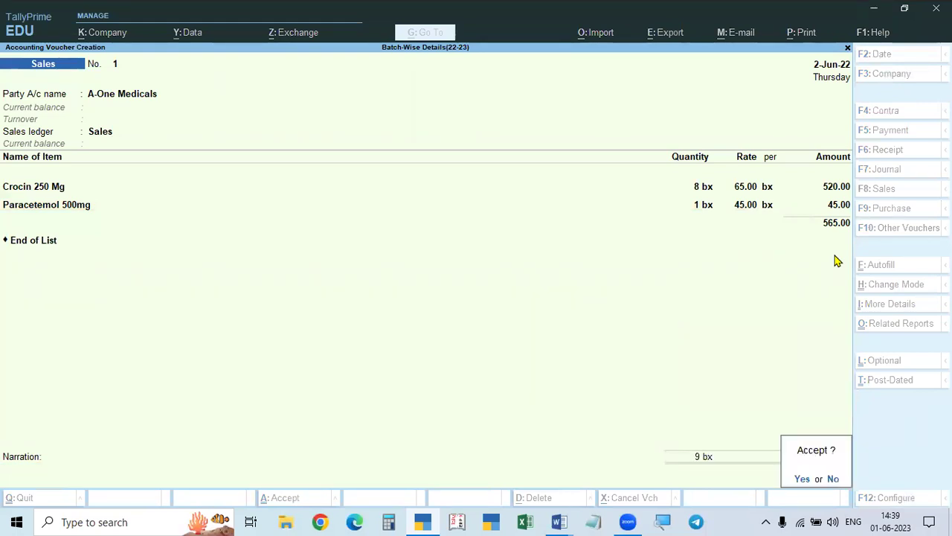
key(Return)
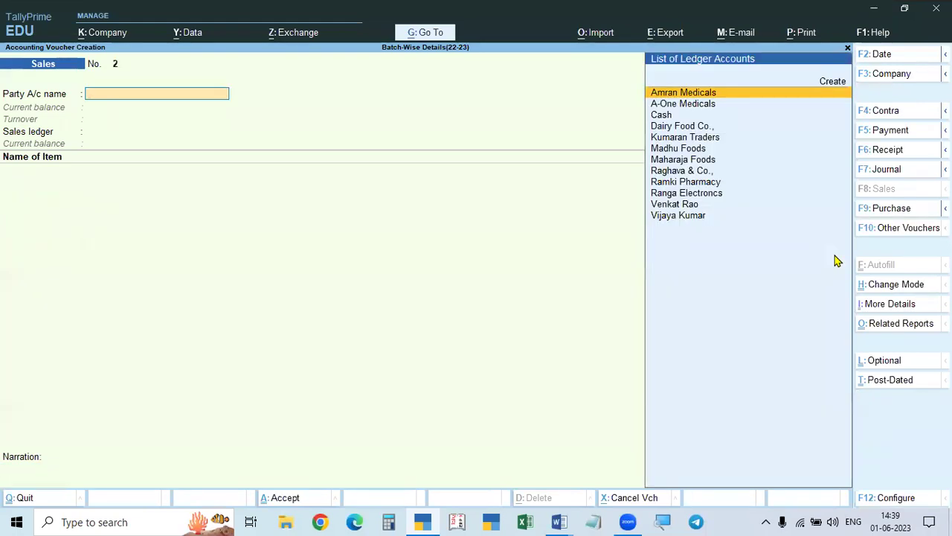
- Reopen the just-saved A-One Medicals sales voucher for alteration and keep the Crocin 250 Mg batch allocations as entered
key(Page_Up)
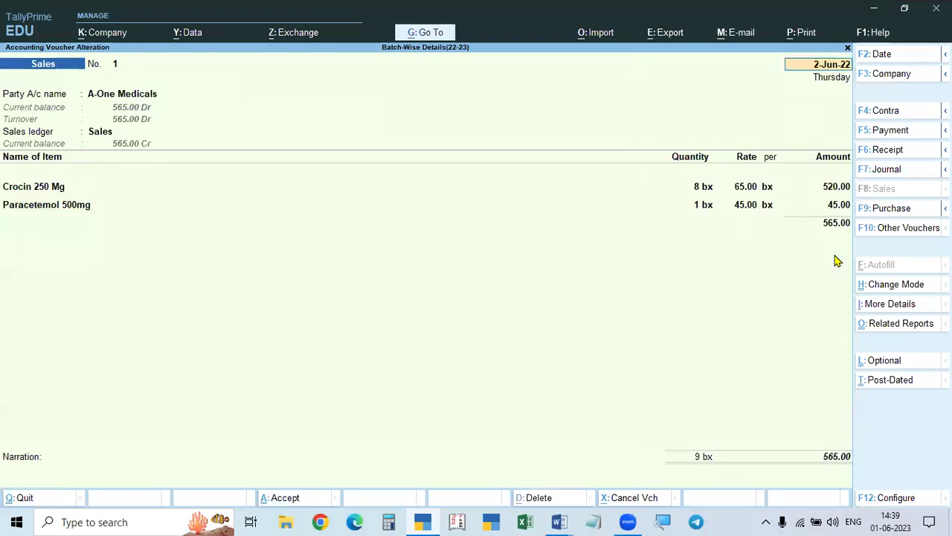
key(Return)
key(Return)
key(Return)
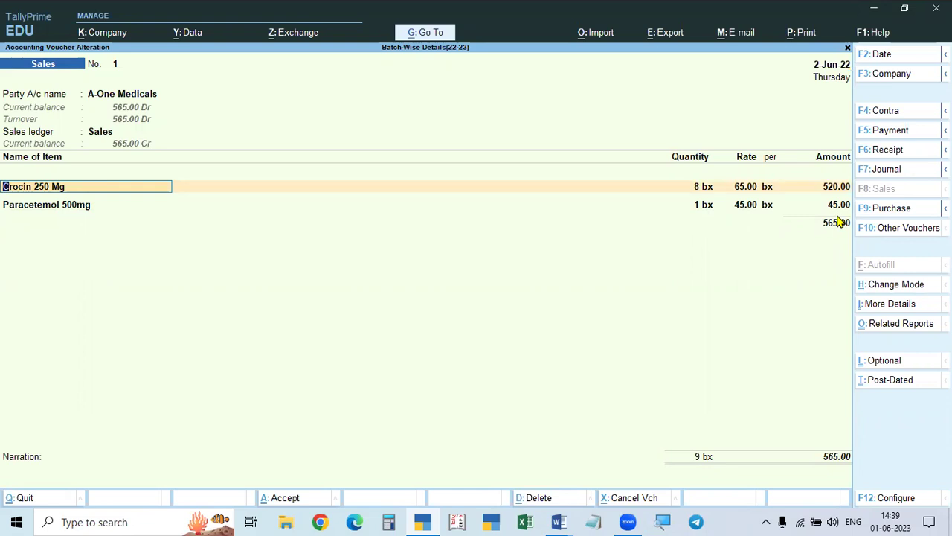
key(Return)
key(Return)
key(Return)
key(Return)
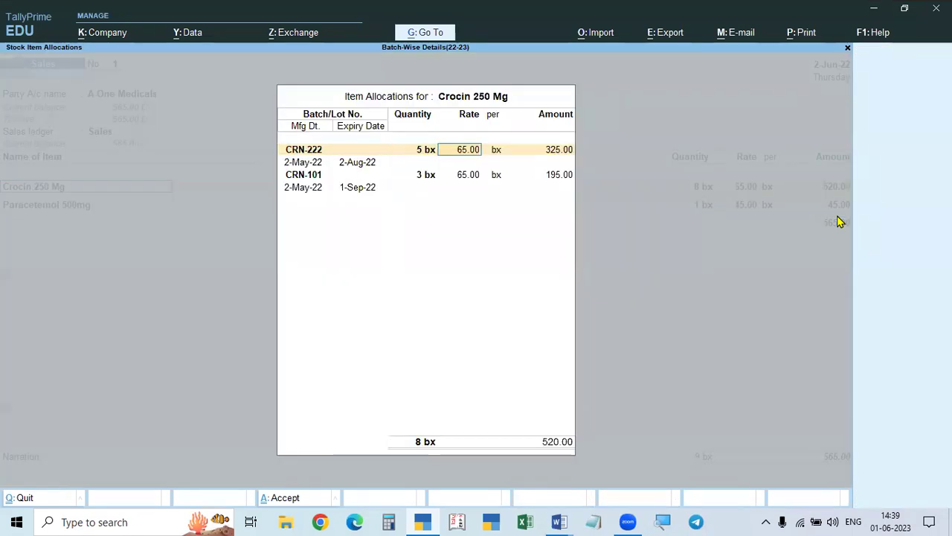
key(Return)
key(Return)
key(Return)
key(Return)
key(Return)
key(Return)
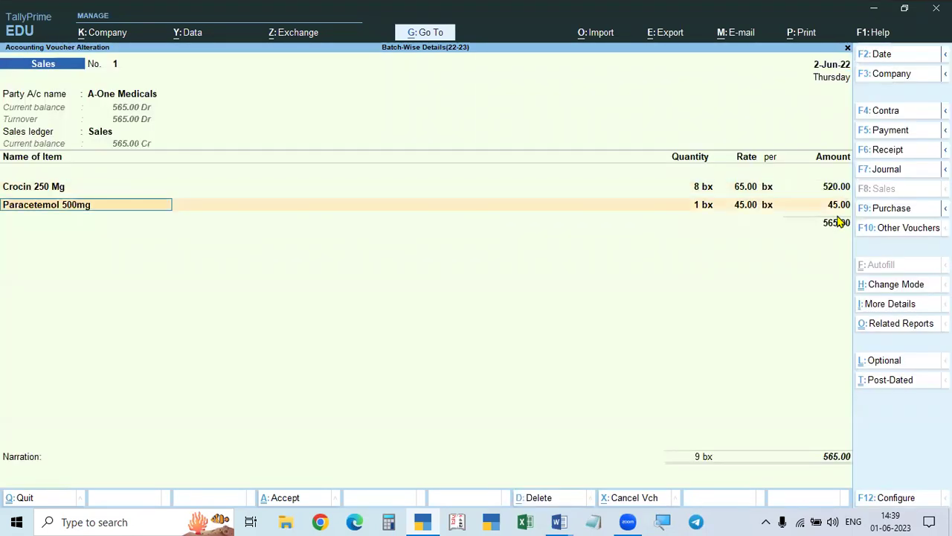
- Keep the Paracetemol 500mg allocation from batch PARA-601 at 1 bx and a rate of 45.00
key(Return)
key(Return)
key(Return)
key(Return)
key(Return)
key(Return)
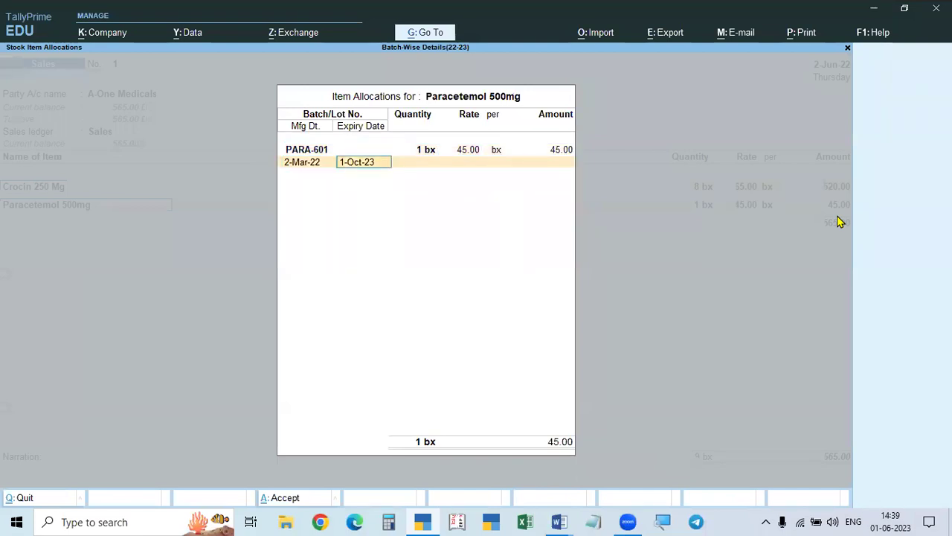
key(Return)
key(Return)
key(Return)
key(Return)
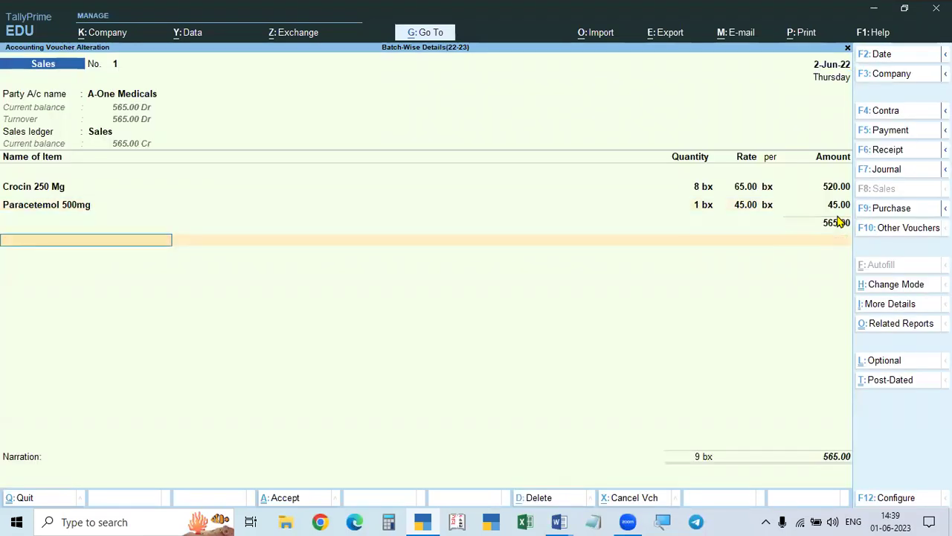
key(Return)
key(Return)
key(Return)
key(Return)
key(Return)
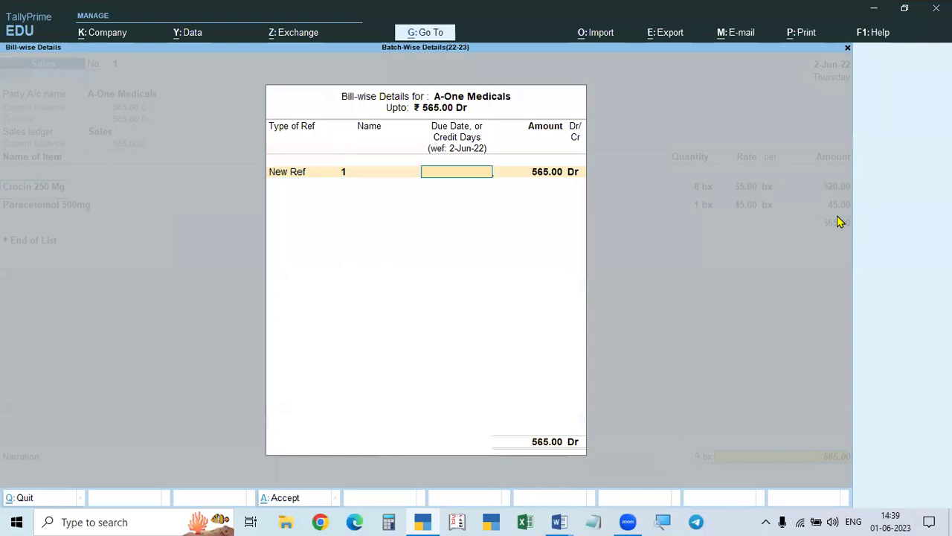
key(Return)
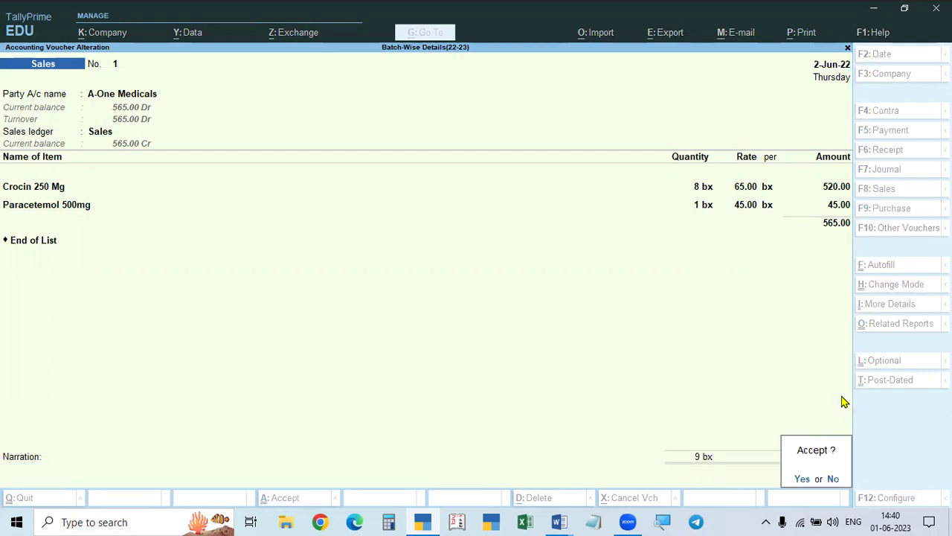
key(Escape)
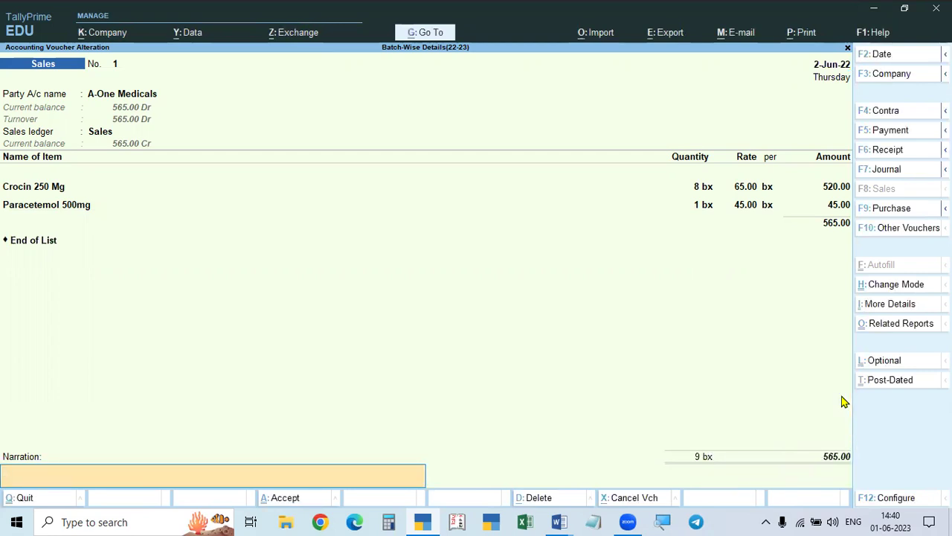
- Add the CGST ledger with an amount of 14.13 beneath the medicine items in the sales voucher
key(BackSpace)
key(BackSpace)
key(Down)
key(Return)
key(Return)
key(Return)
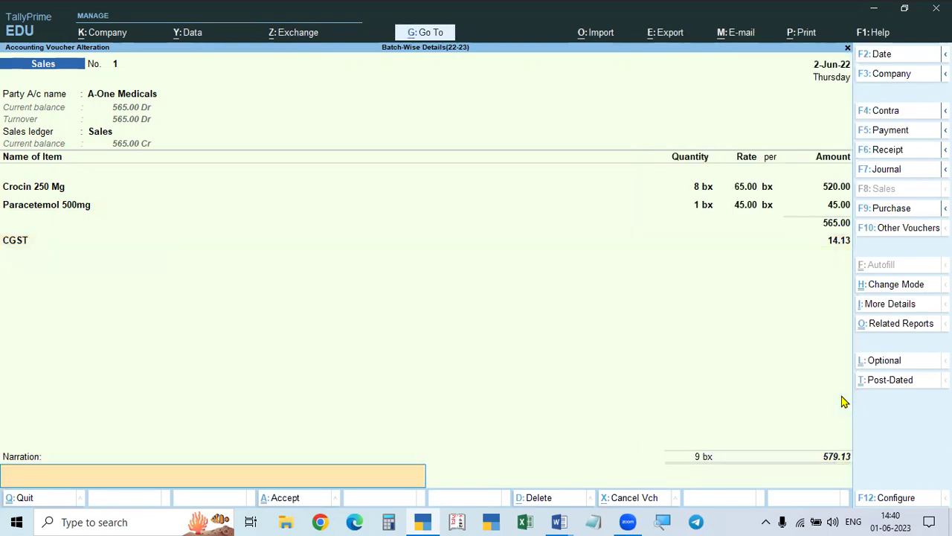
- Add the SGST ledger with an amount of 14.13 below CGST and end the ledger entries
key(BackSpace)
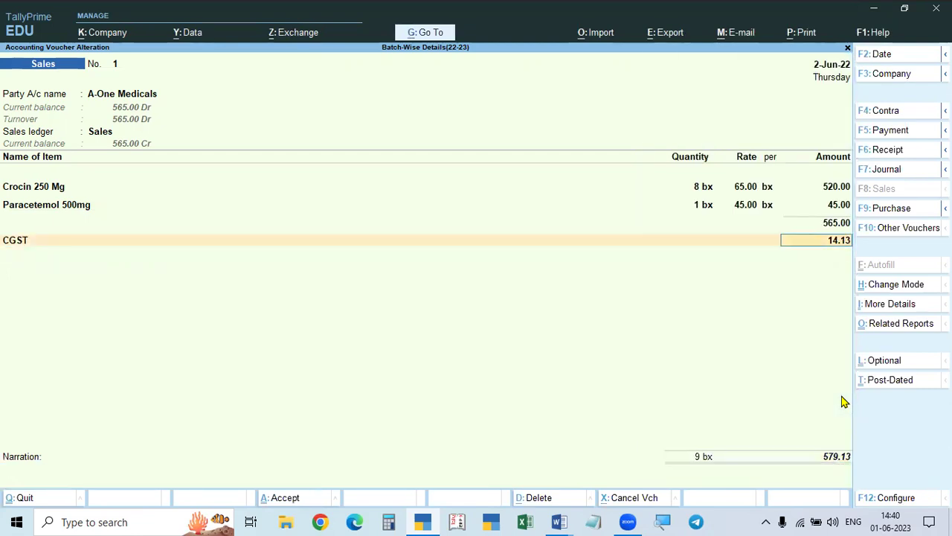
key(Return)
text(C)
key(BackSpace)
text(SGST)
key(Return)
key(Return)
key(Return)
- Keep New Ref 1 as the bill reference for A-One Medicals at 593.26 Dr and save the altered sales voucher
key(Return)
key(Return)
key(Return)
key(Return)
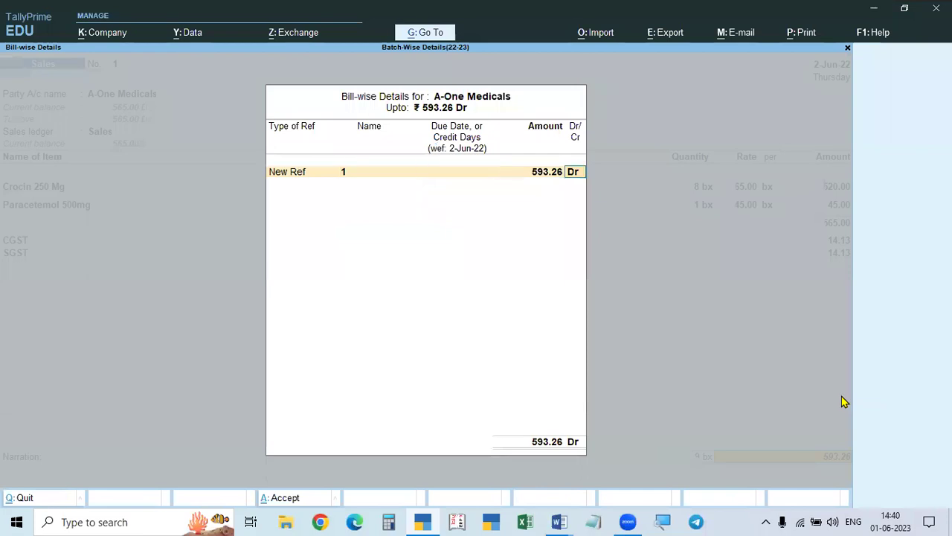
key(Return)
key(Return)
key(Return)
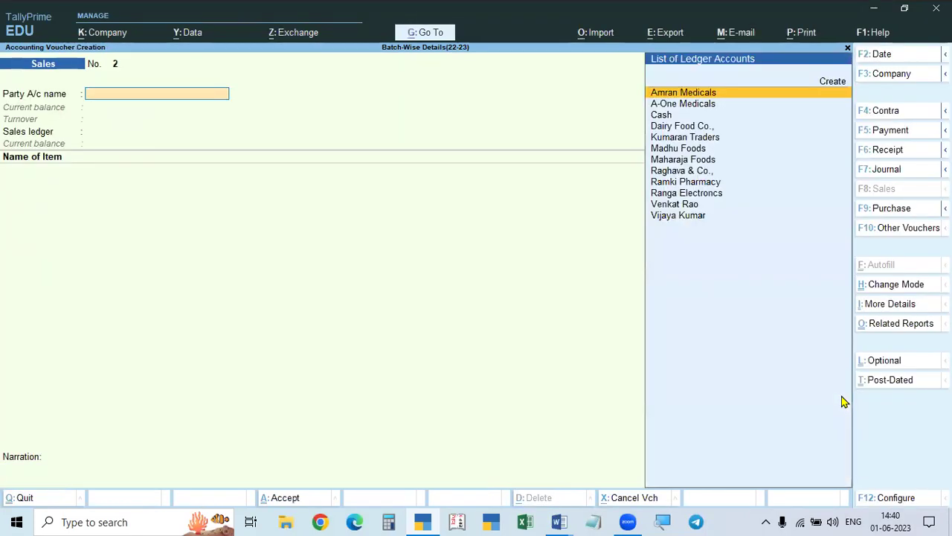
- Leave voucher creation and open the Stock Summary report
key(Escape)
key(Return)
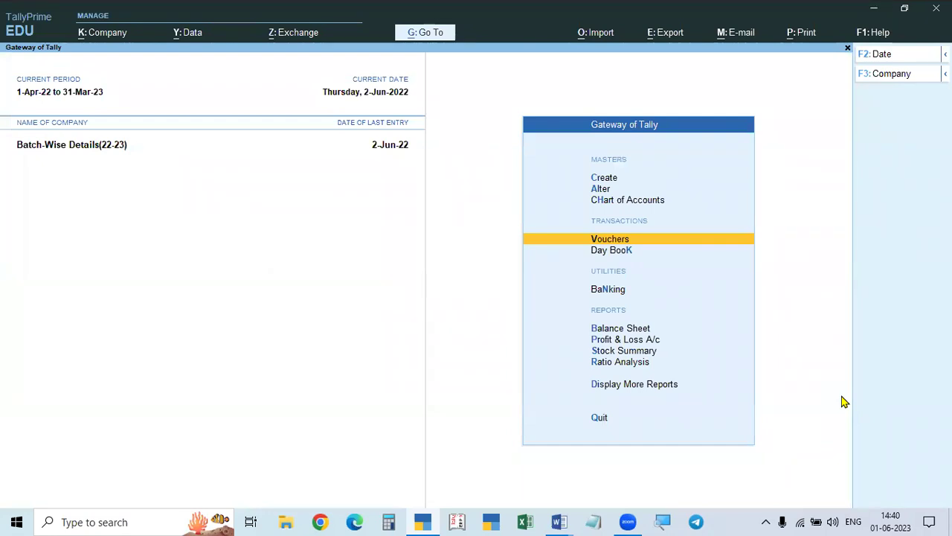
key(Down)
key(Down)
key(Down)
key(Down)
key(Down)
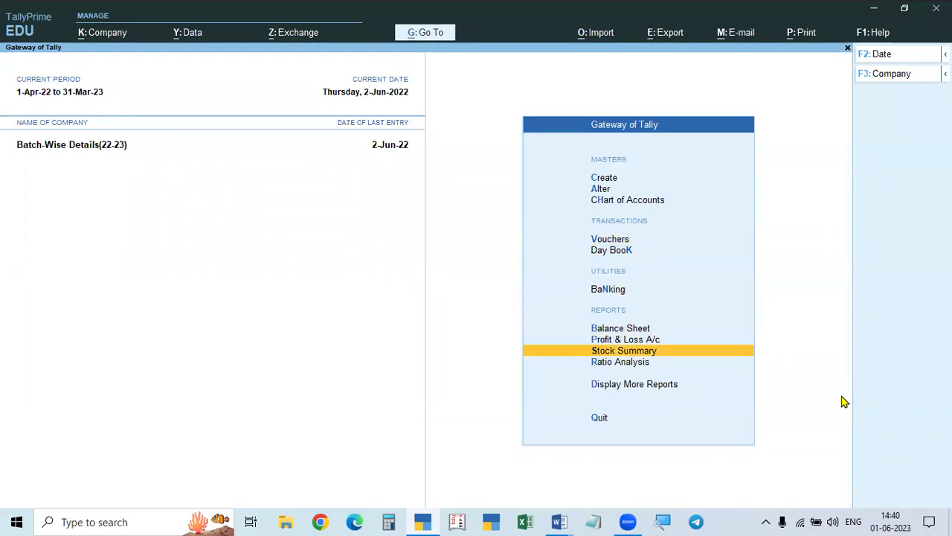
key(Return)
- Drill into the Medicans stock group and examine the monthly summary of Crocin 250 Mg
key(Down)
key(Down)
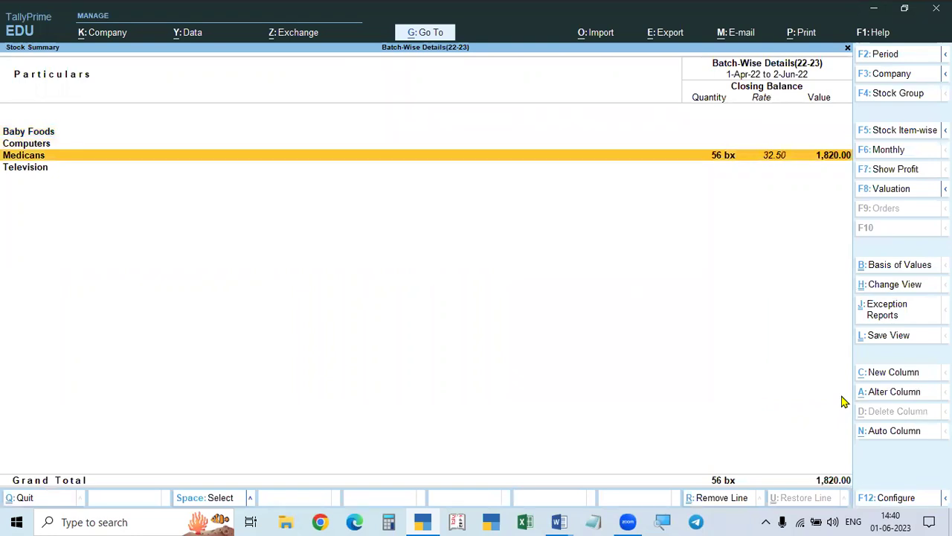
key(Return)
key(Down)
key(Up)
key(Down)
key(Down)
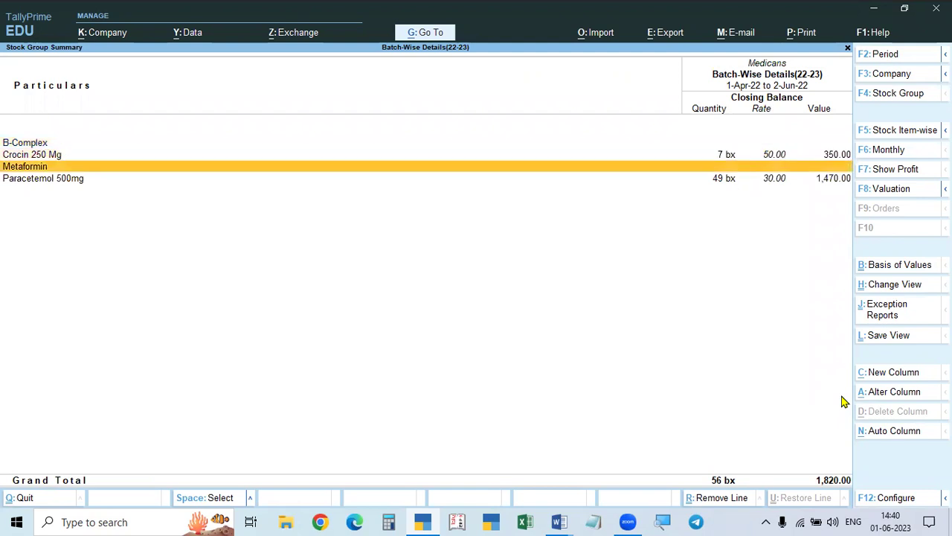
key(Up)
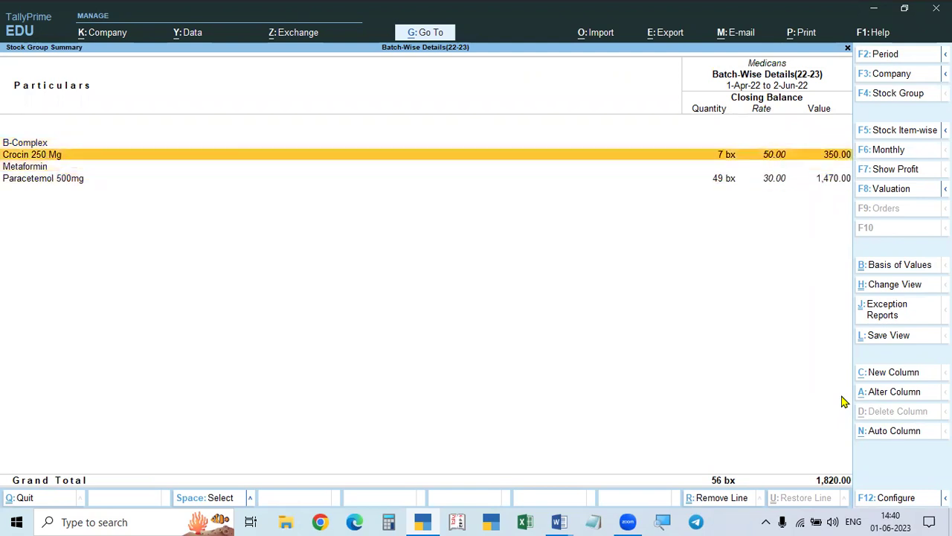
key(Return)
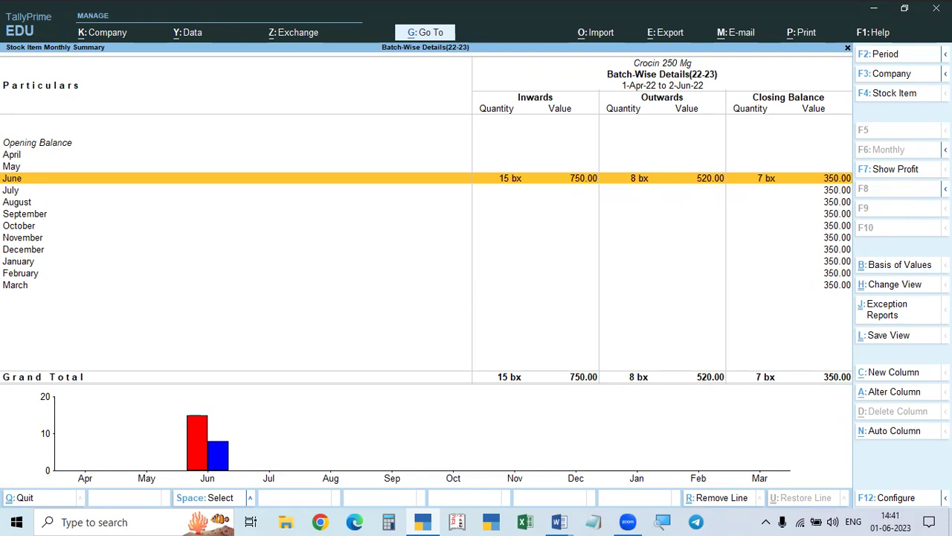
- Examine the monthly summary of Paracetemol 500mg within the Medicans group, then close the Stock Summary
key(Escape)
key(Down)
key(Down)
key(Return)
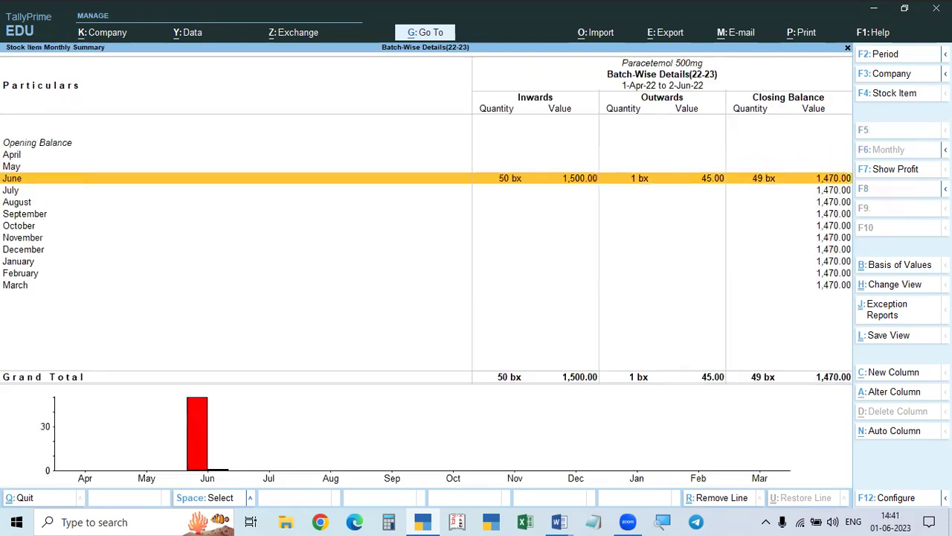
key(Escape)
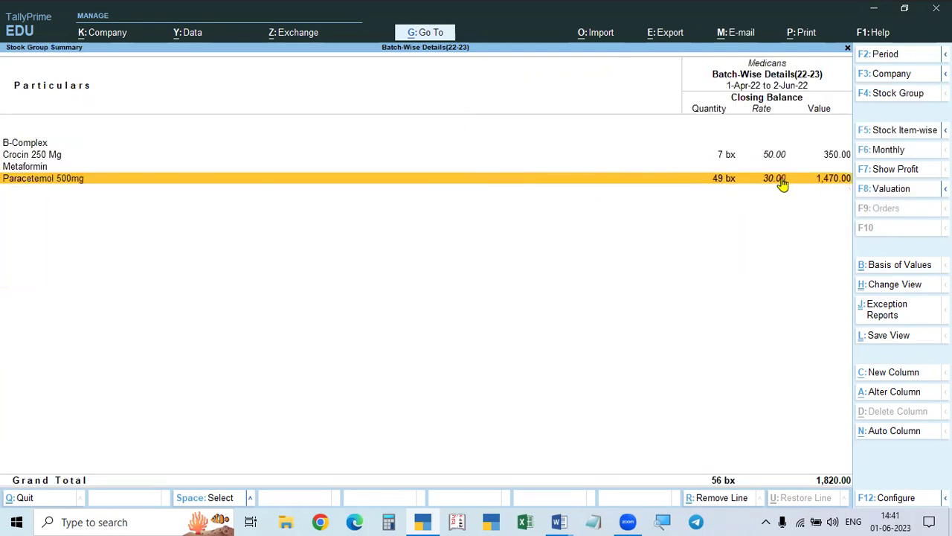
key(Return)
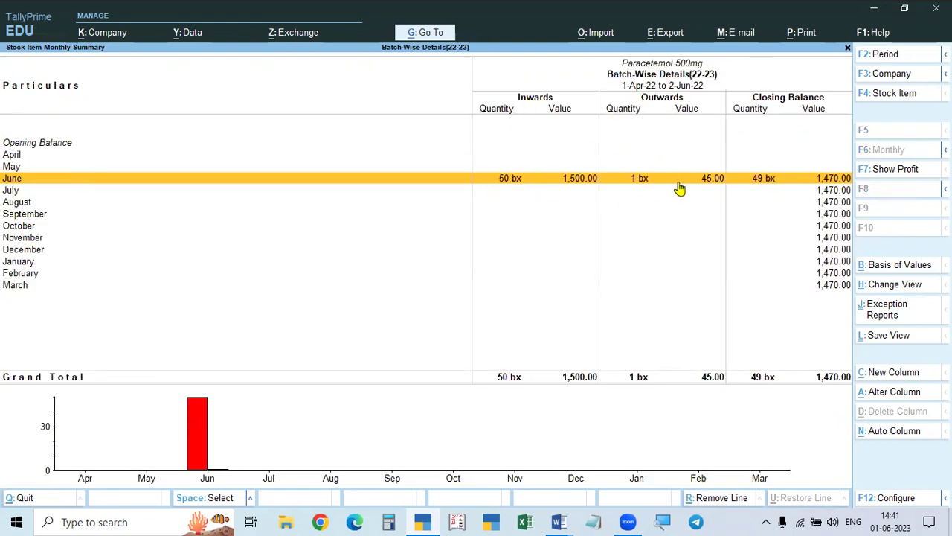
key(Escape)
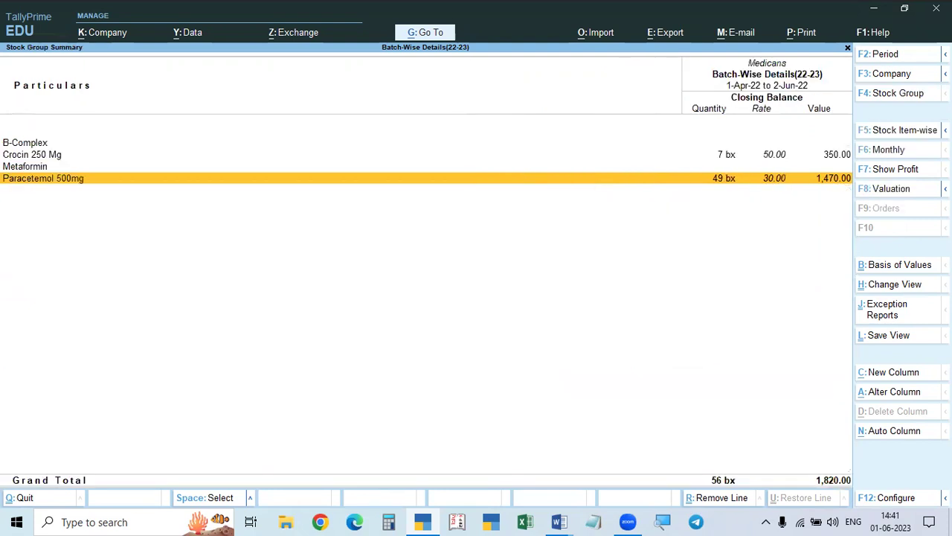
key(Escape)
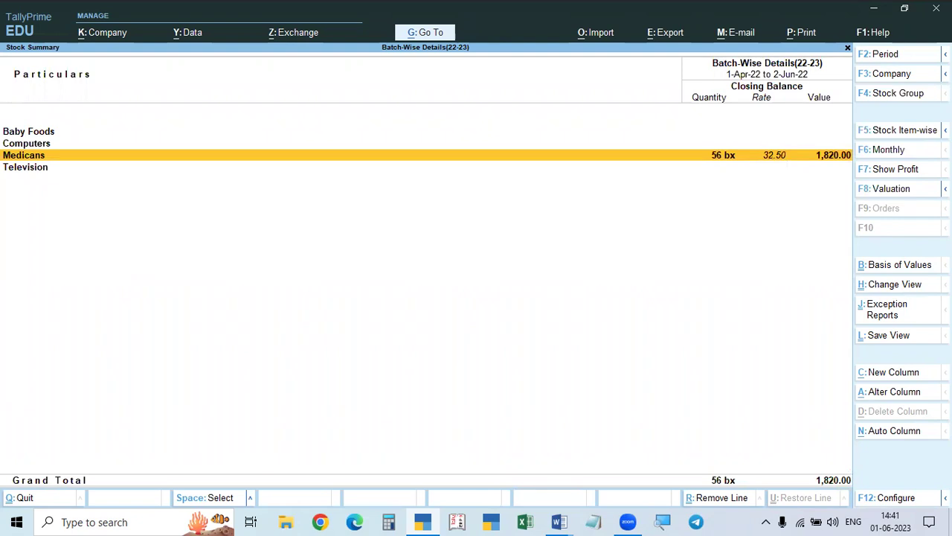
key(Escape)
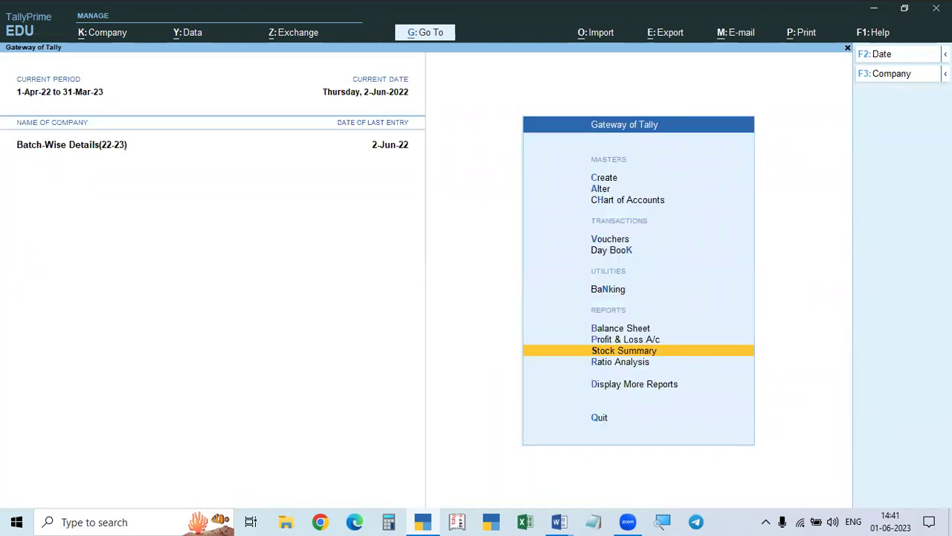
- Open the Stock Item summary from the Inventory Books reports
key(Down)
key(Down)
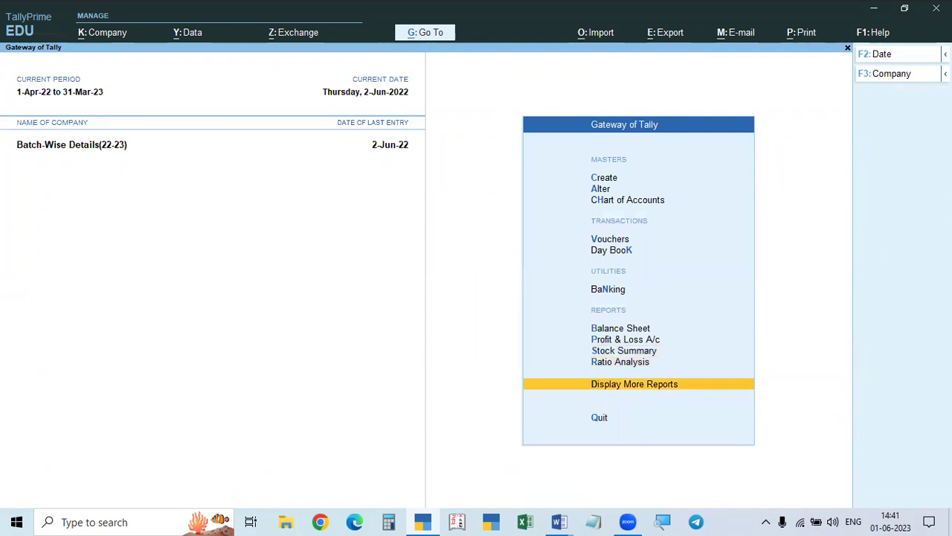
key(Return)
key(Down)
key(Down)
key(Down)
key(Down)
key(Down)
key(Down)
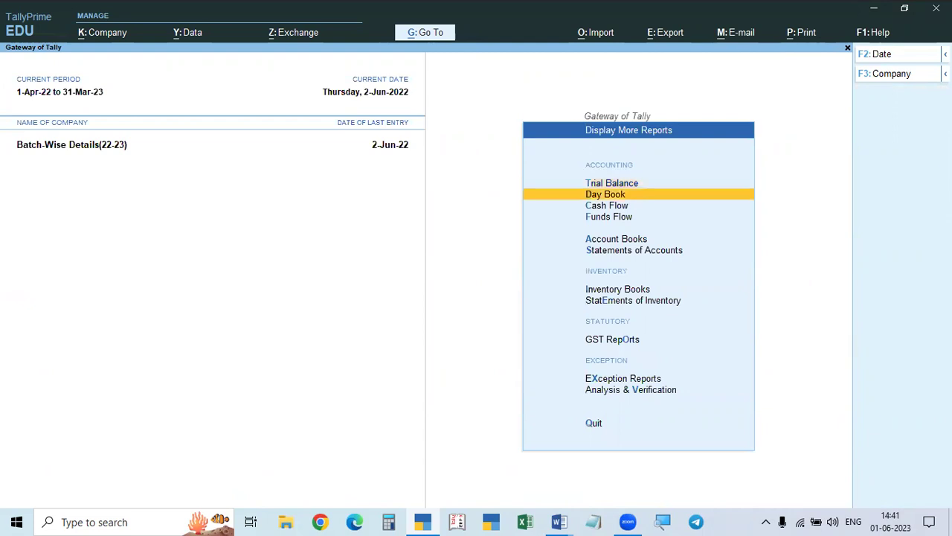
key(Return)
key(Up)
key(Down)
key(Return)
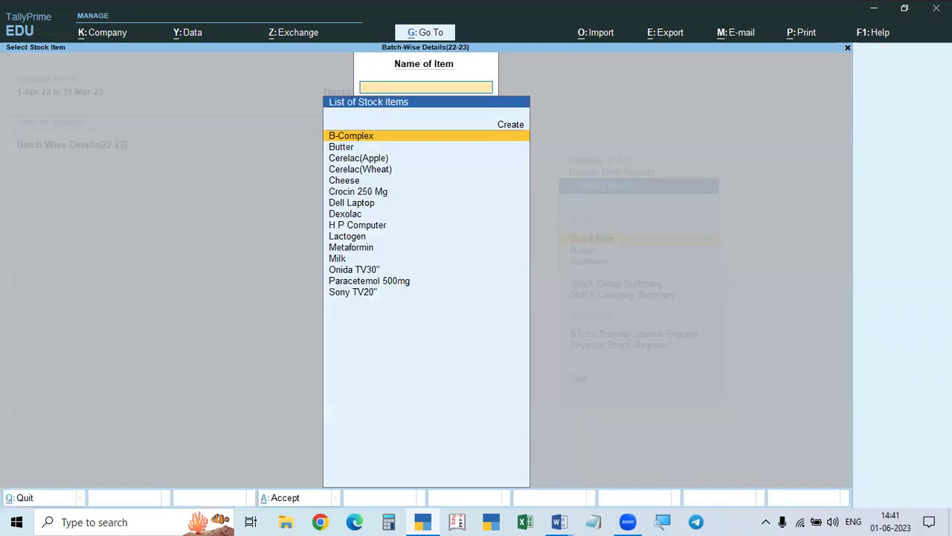
- Choose Crocin 250 Mg in the Stock Item report and review its monthly inward and outward movements
key(Down)
key(Down)
key(Down)
key(Down)
key(Down)
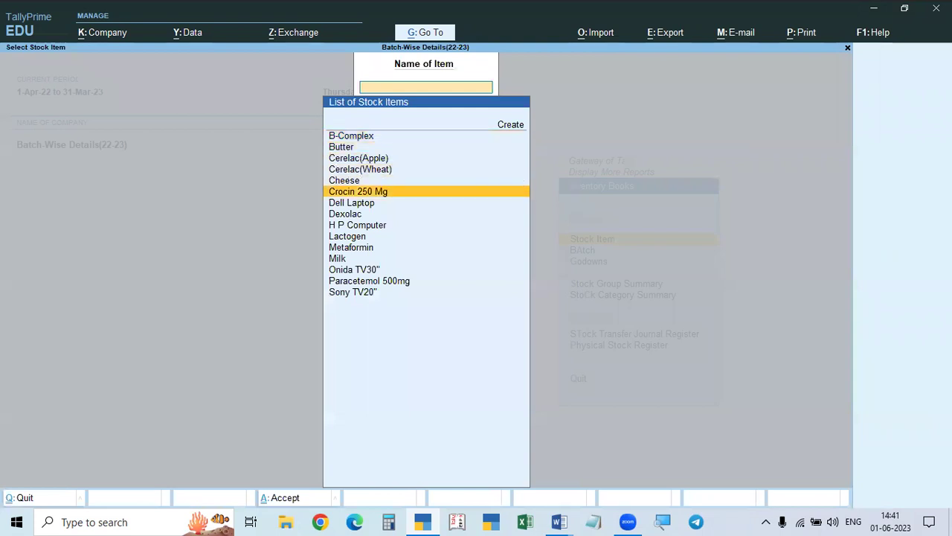
key(Return)
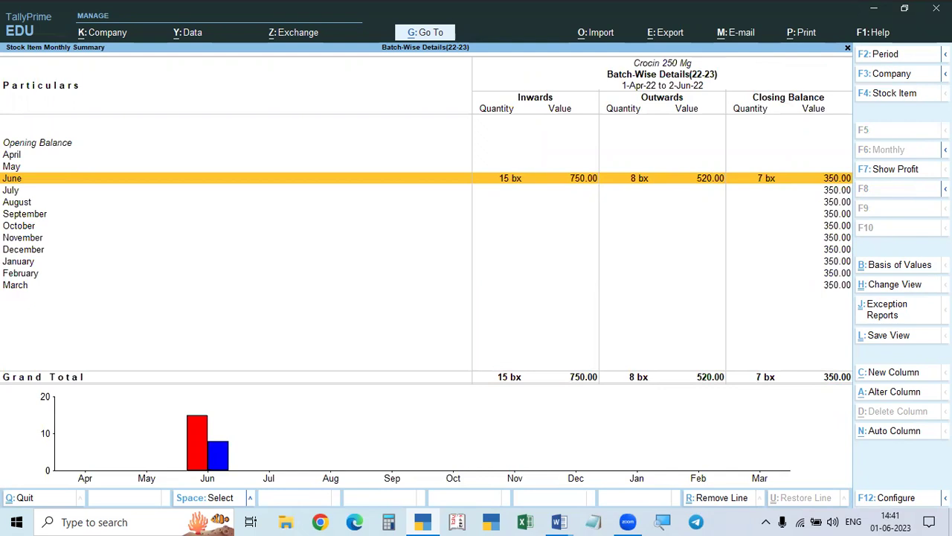
- Review the monthly inward and outward movements of Paracetemol 500mg in the Stock Item report and return to Inventory Books
key(Escape)
key(Down)
key(Down)
key(Down)
key(Down)
key(Down)
key(Down)
key(Down)
key(Down)
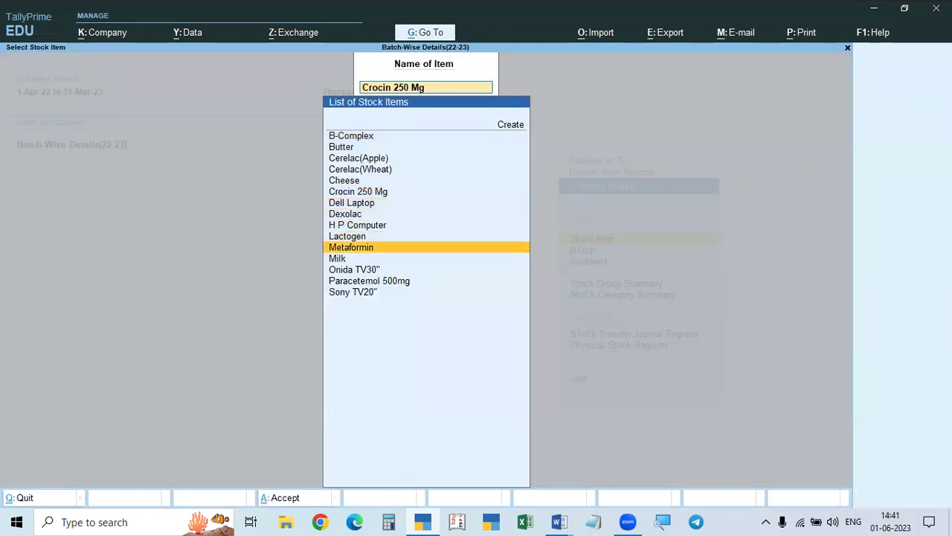
key(Return)
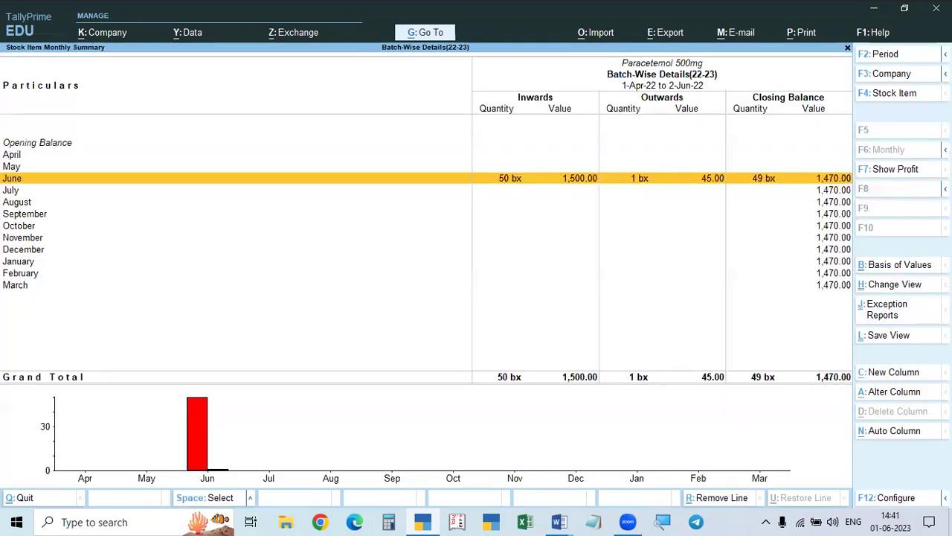
key(Escape)
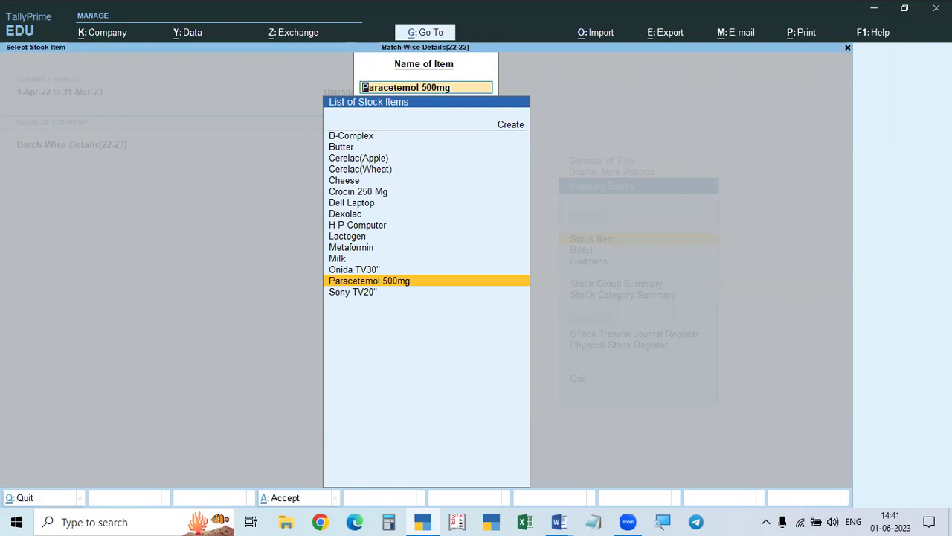
key(Escape)
key(Escape)
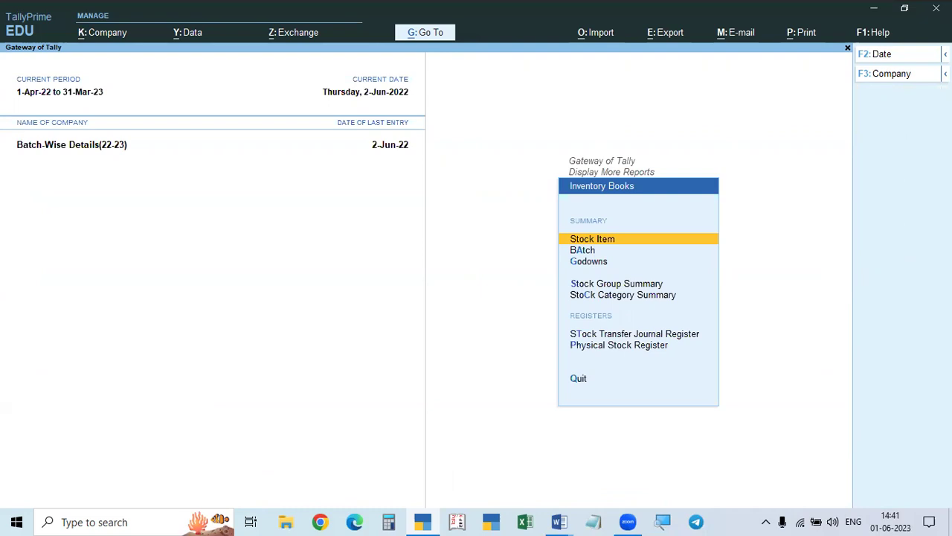
- Open the Batch report for Crocin 250 Mg, batch CRN-222, and review its inward, outward and closing quantities
click(584, 251)
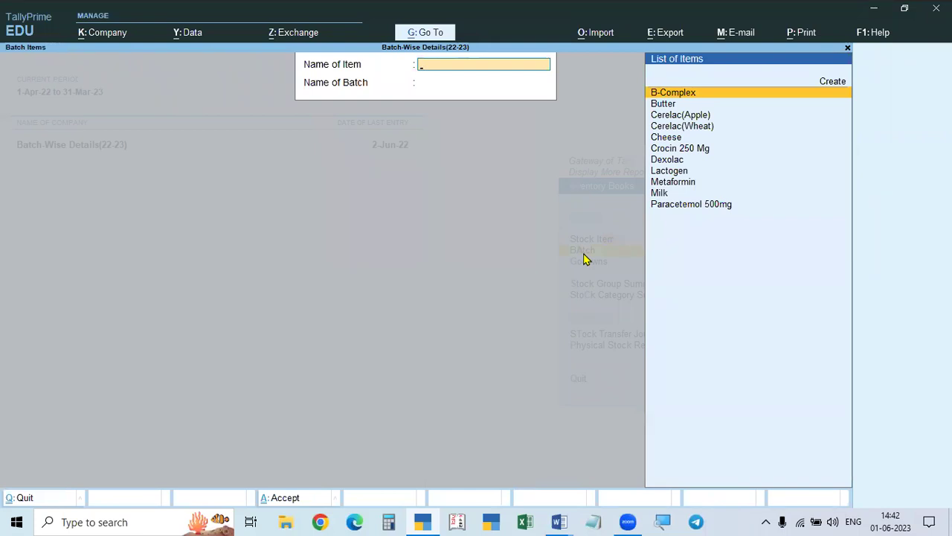
key(Down)
key(Down)
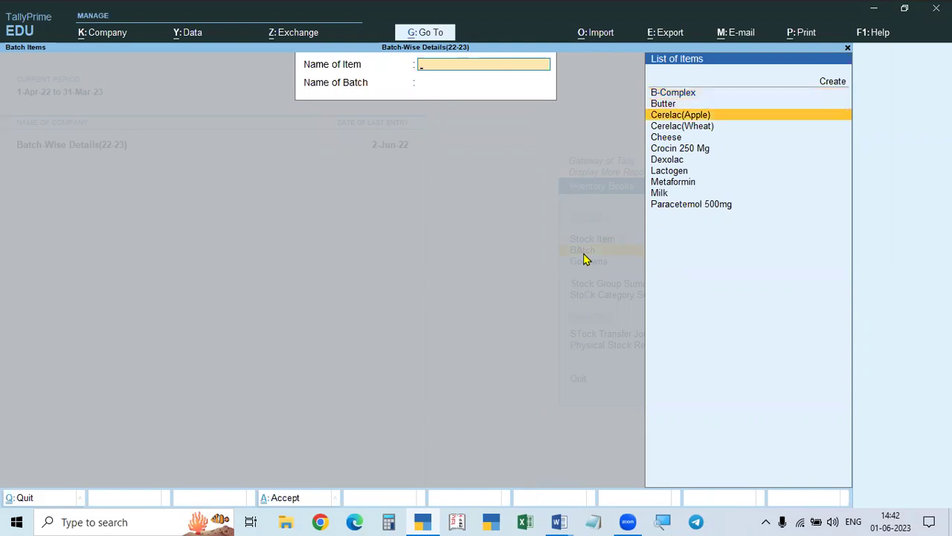
key(Down)
key(Down)
key(Down)
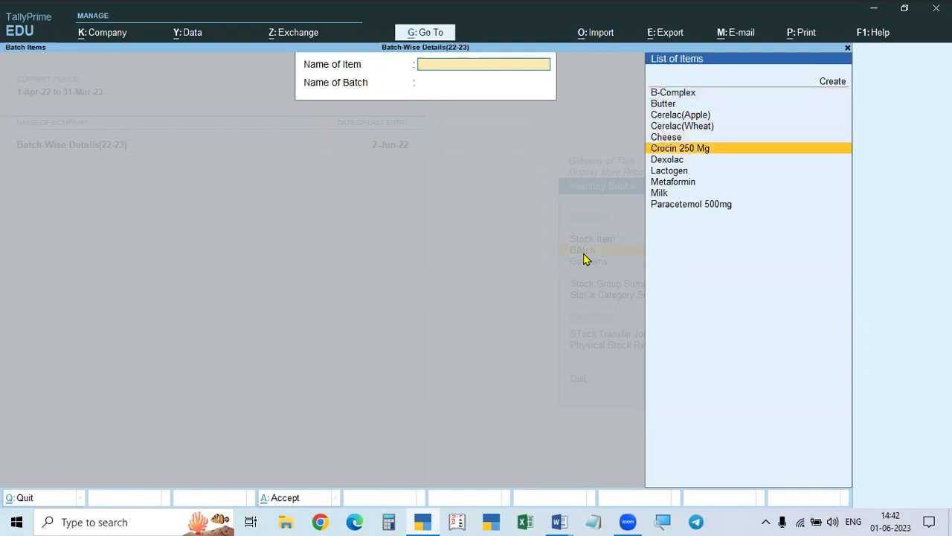
key(Return)
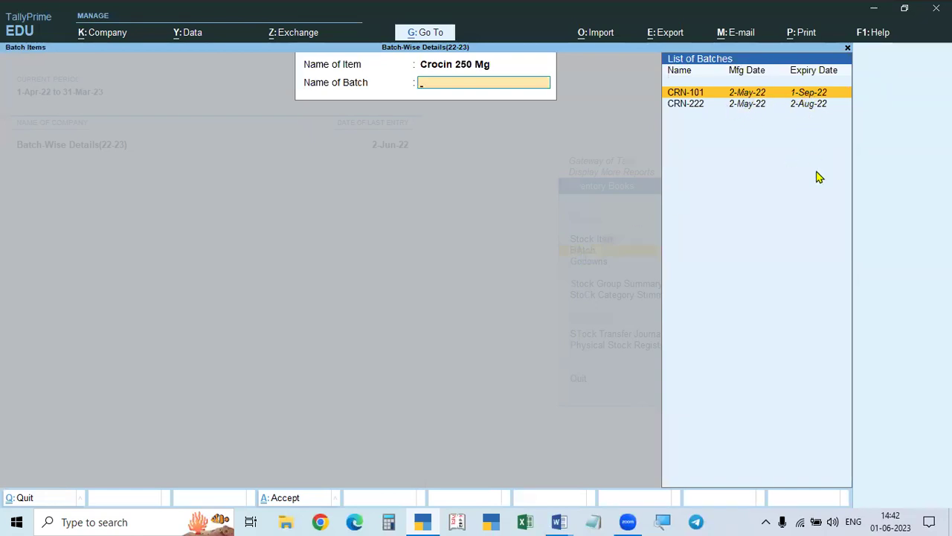
key(Down)
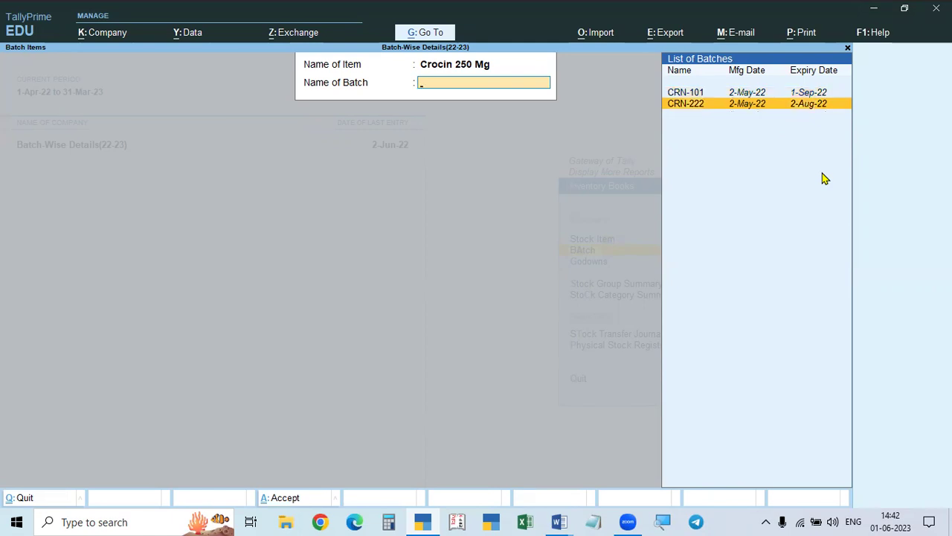
key(Return)
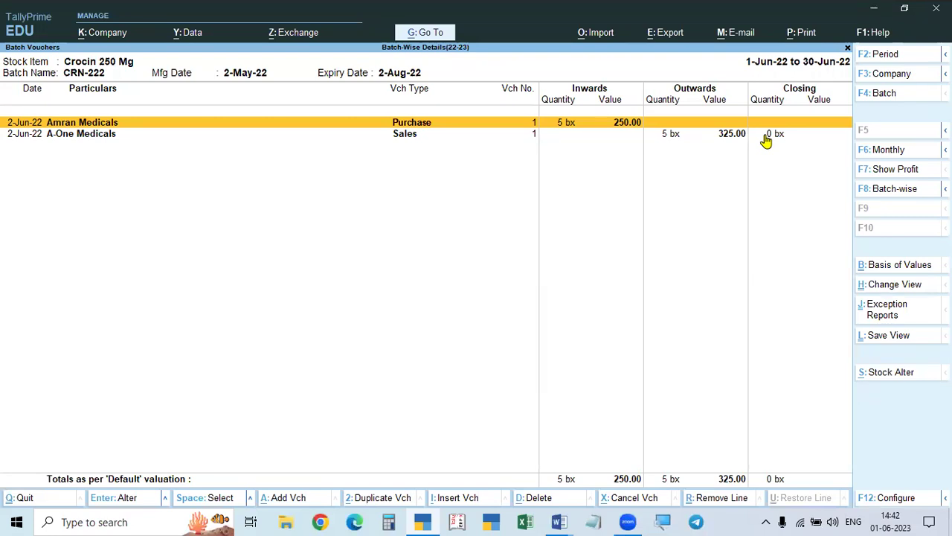
- Switch the batch vouchers to Crocin batch CRN-101 and set the report period to 1-Apr-22 to 2-Jun-22
key(F4)
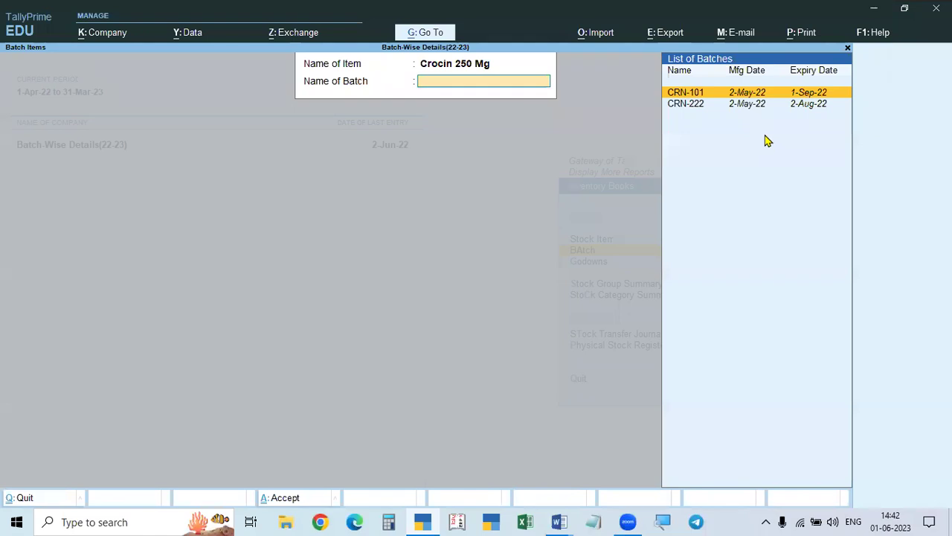
key(Return)
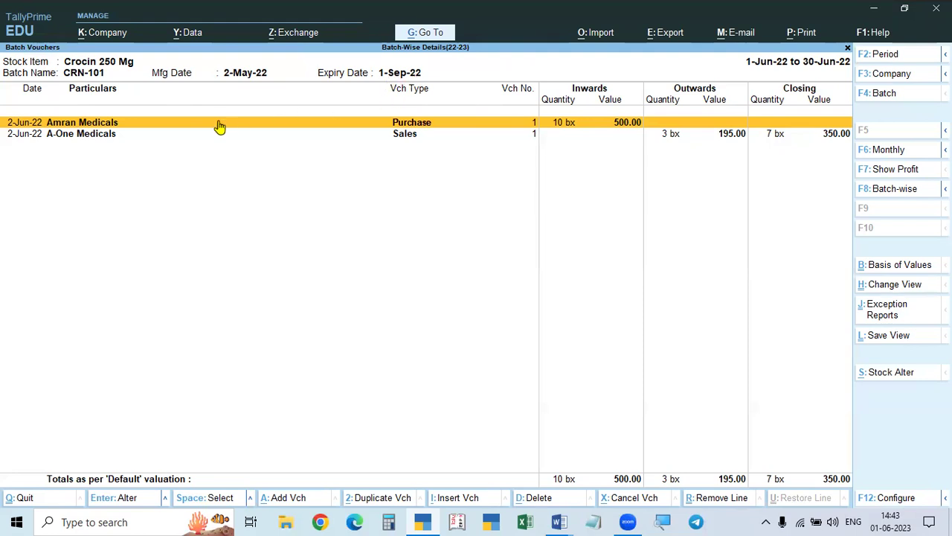
key(alt)
key(alt+F2)
key(Return)
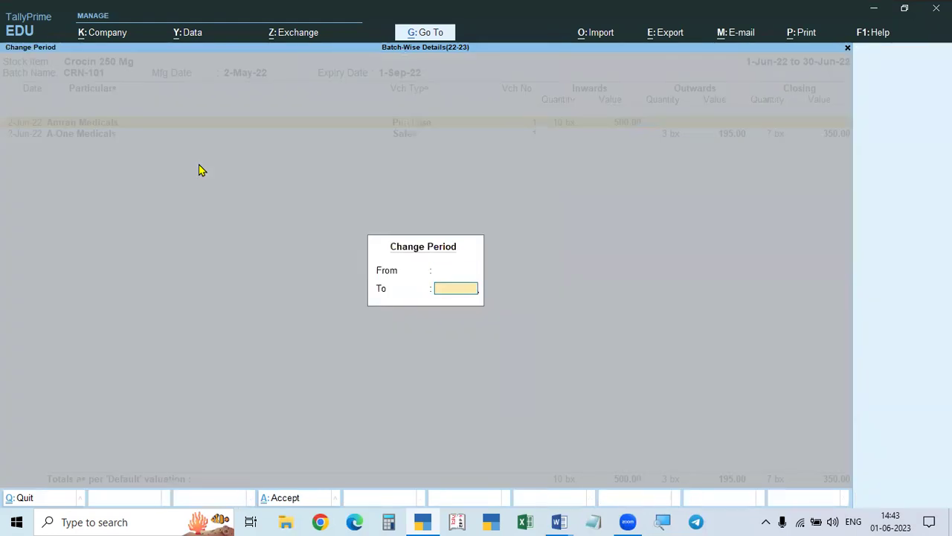
text(2-6)
key(Return)
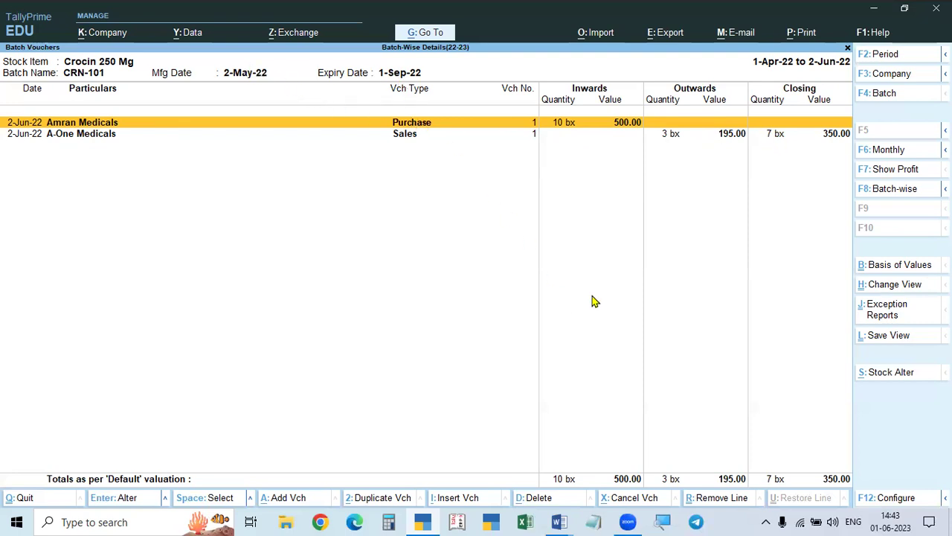
- Review the batch vouchers of Paracetemol 500mg, batch PARA-601, then go back to Display More Reports
key(F4)
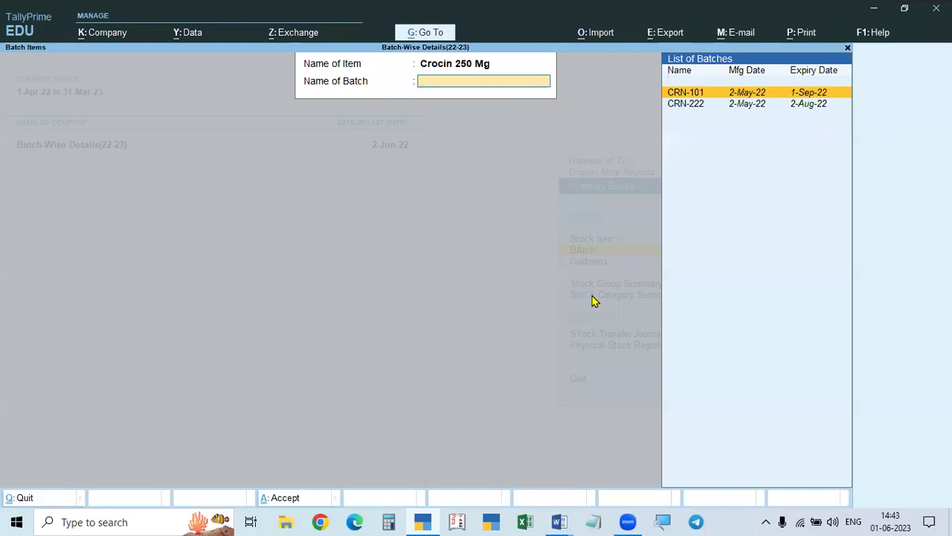
key(BackSpace)
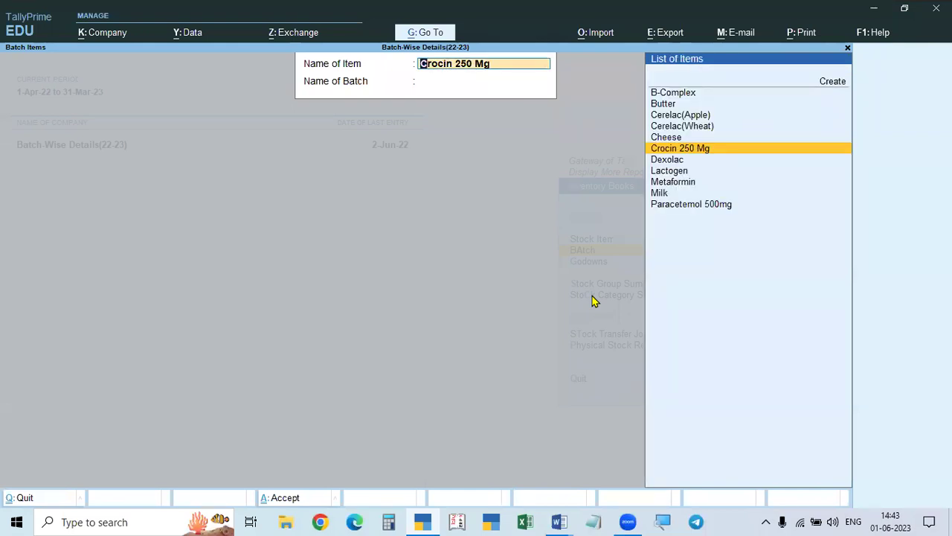
key(Down)
key(Down)
key(Down)
key(Down)
key(Down)
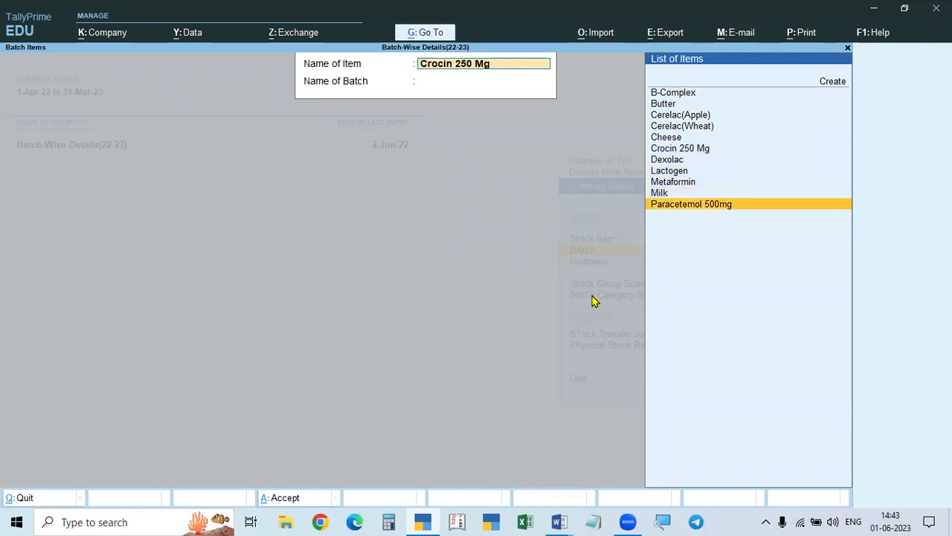
key(Return)
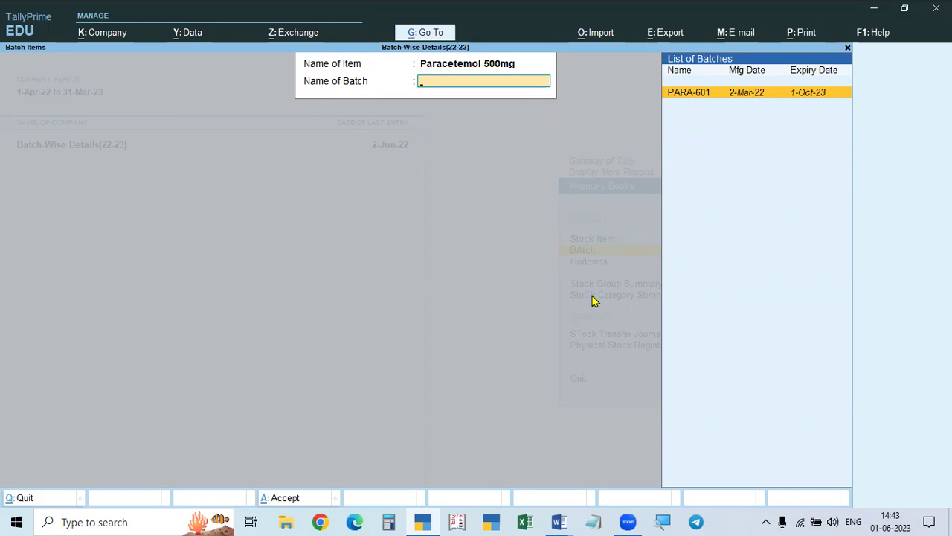
key(Return)
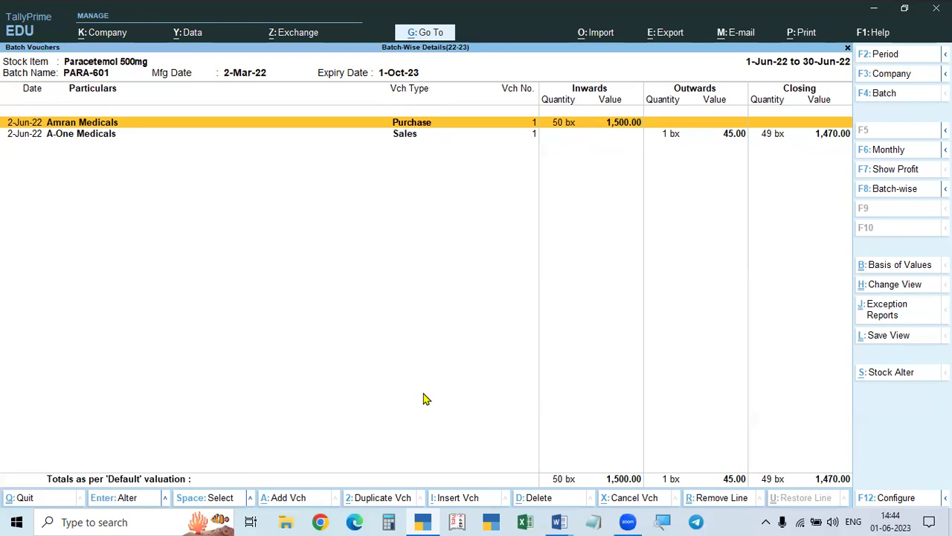
key(Escape)
key(Escape)
key(Escape)
key(Escape)
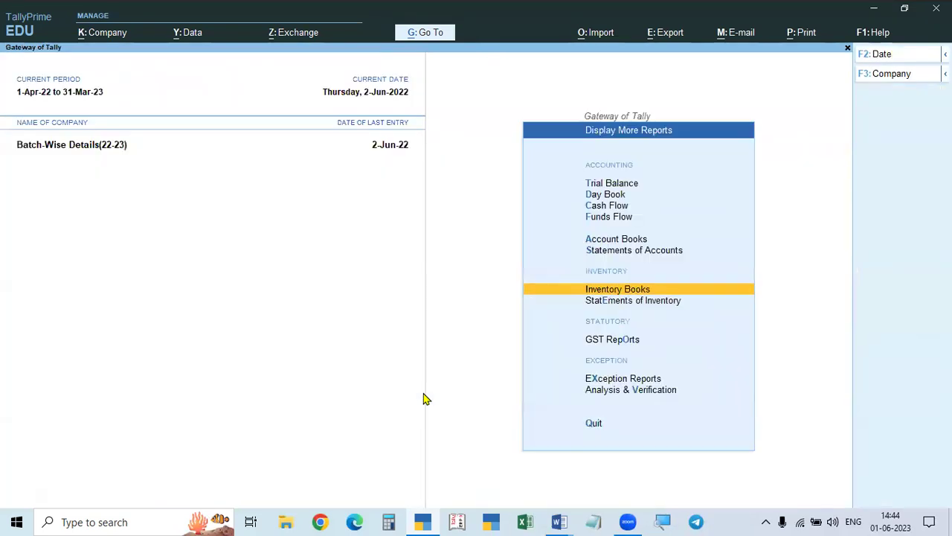
- Reopen the Batch report's item selection from Inventory Books
key(Return)
key(Down)
key(Down)
key(Down)
key(Down)
key(Down)
key(Down)
key(Return)
key(Down)
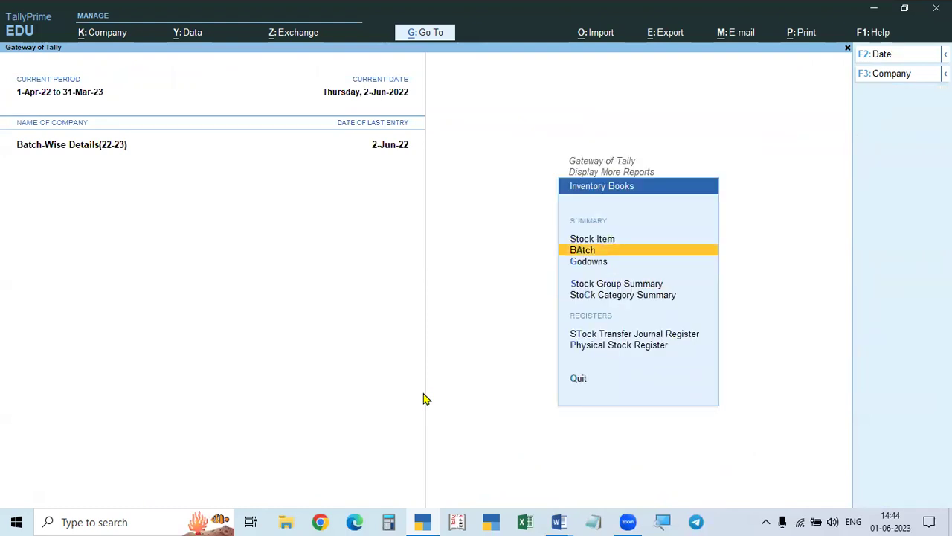
key(Return)
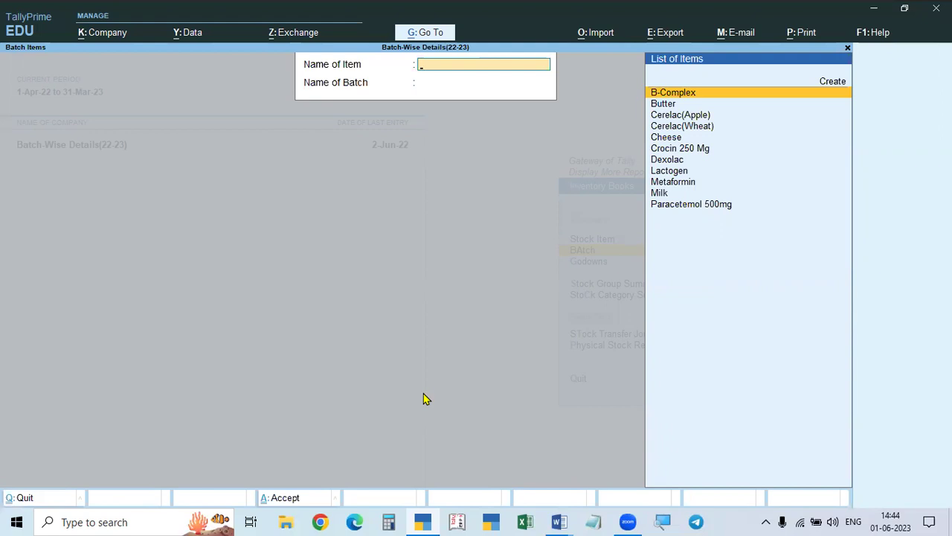
- Leave the Batch item selection and return to the Gateway of Tally
key(Escape)
key(Escape)
key(Escape)
key(Escape)
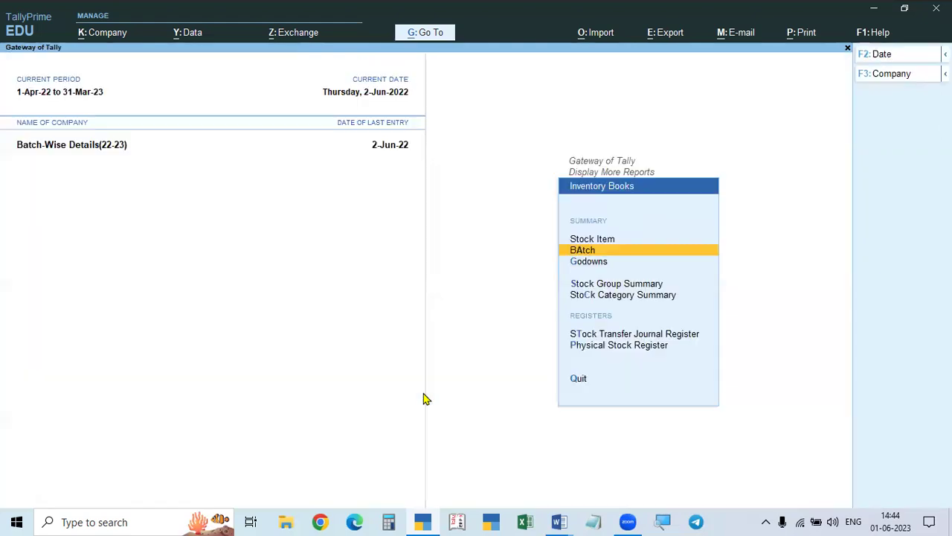
key(Escape)
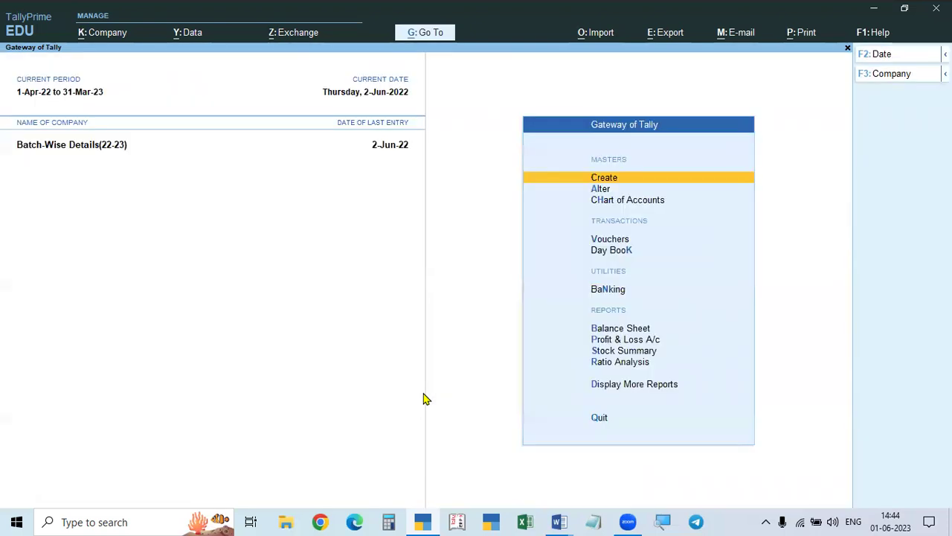
key(Down)
key(Down)
key(Down)
key(Down)
key(Escape)
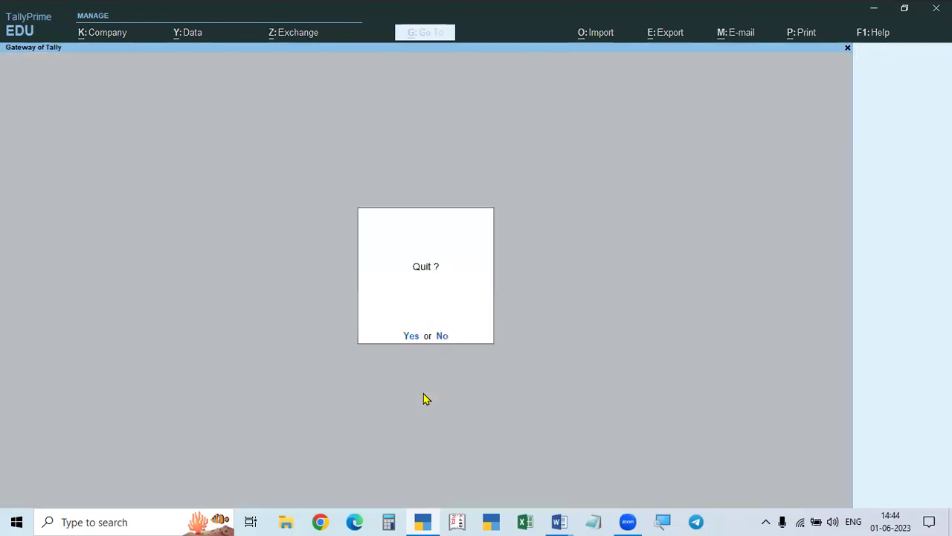
- Switch to the Word problem sheet, change the date of the second A-One Medical Stores sale to 2.9.22 and save
key(alt+Tab)
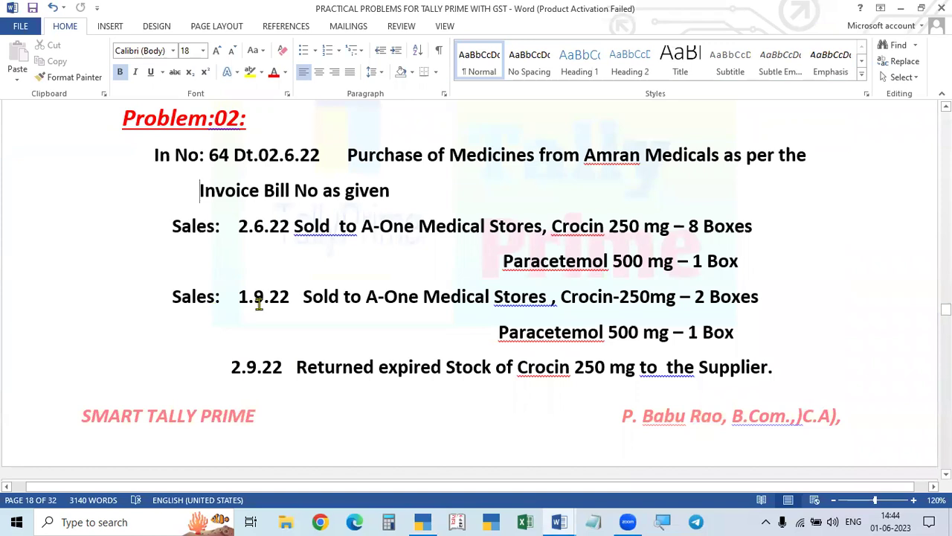
click(224, 367)
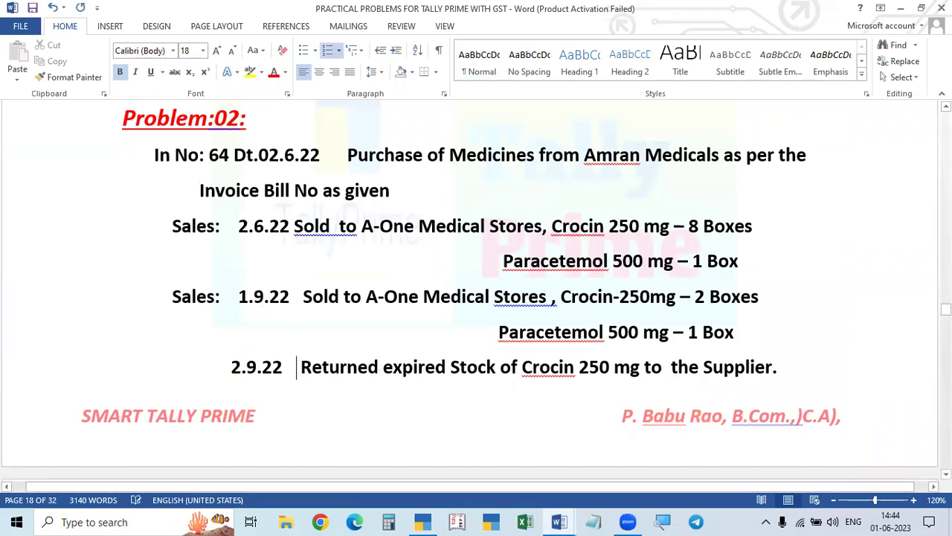
key(BackSpace)
click(246, 298)
key(BackSpace)
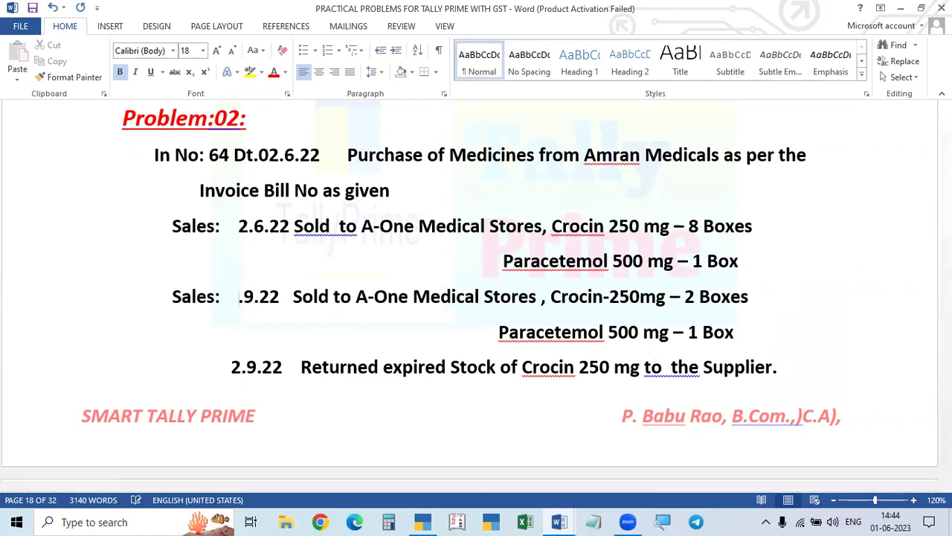
text(2)
key(ctrl+s)
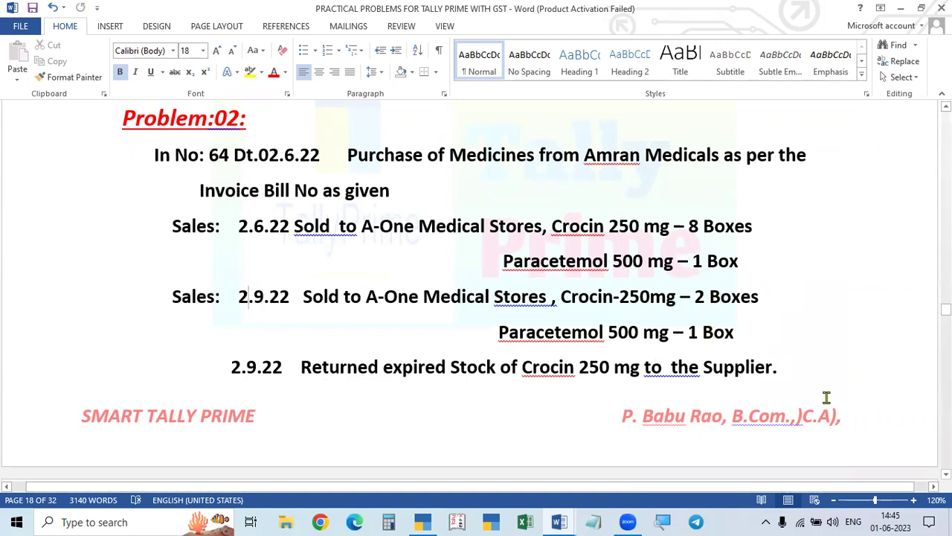
- Return to TallyPrime, decline quitting, and start a new sales voucher dated 2-Sep-22
key(alt+Tab)
key(Escape)
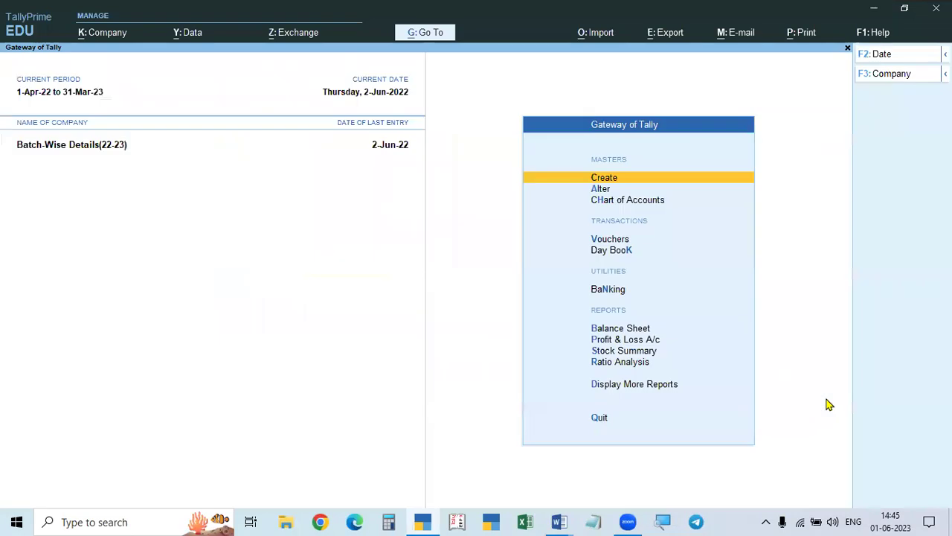
key(v)
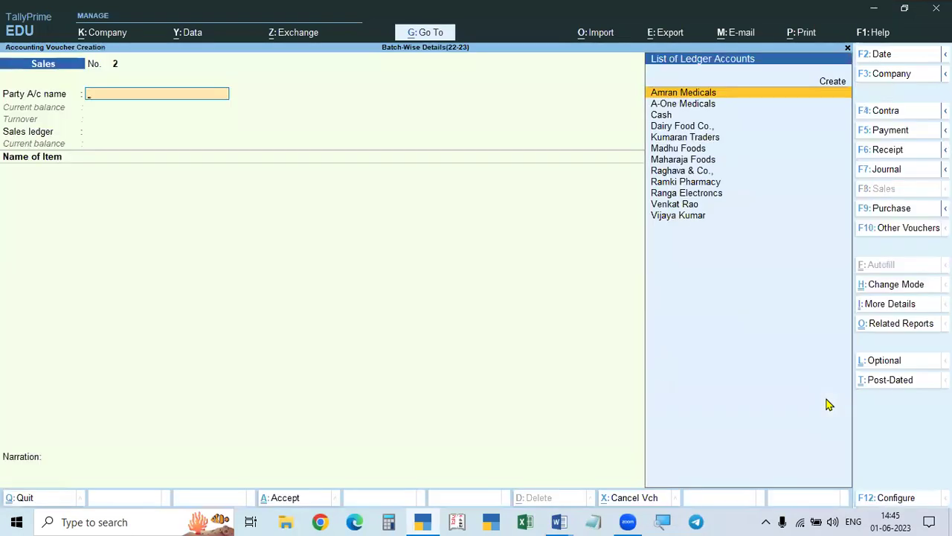
key(alt+Tab)
key(alt+Tab)
key(F2)
key(BackSpace)
text(2-6)
key(Return)
- Check the problem text in Word, then set the voucher's party to A-One Medicals with blank dispatch details and the Sales ledger
key(alt)
key(alt+Tab)
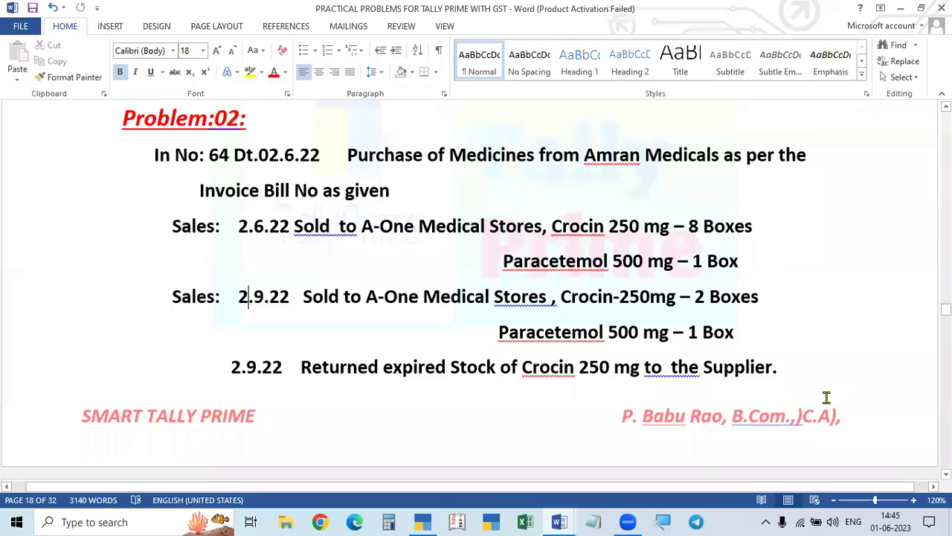
key(alt+Tab)
key(Down)
key(Return)
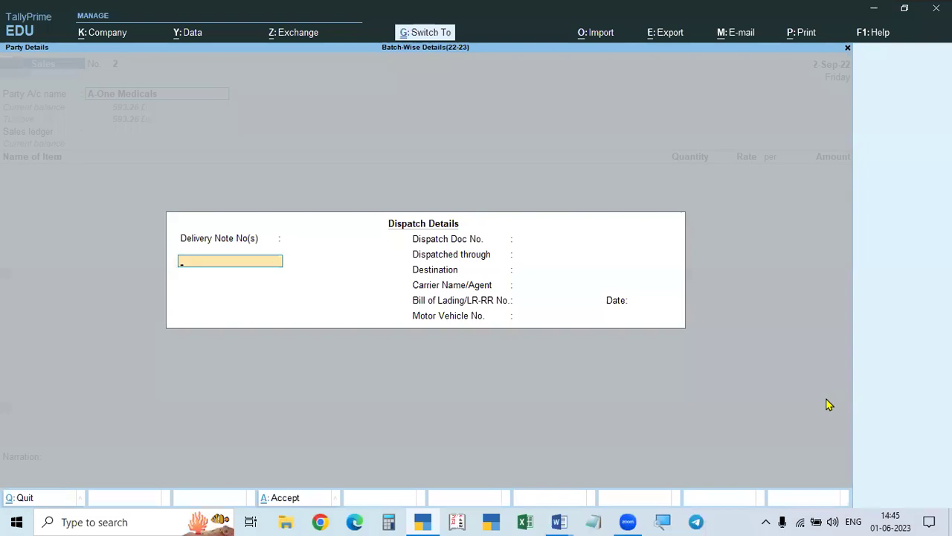
key(ctrl+a)
key(ctrl+a)
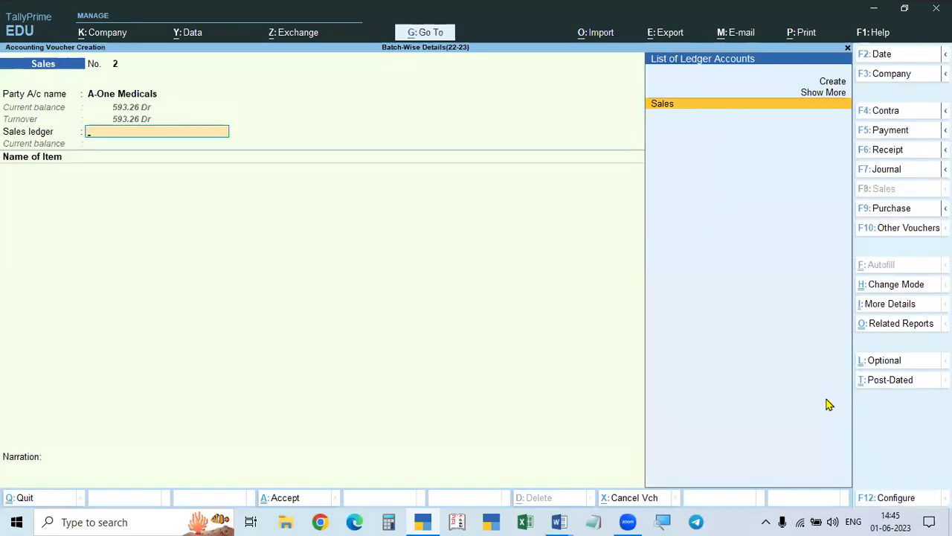
key(Return)
- Recheck the sale lines in the Word problem sheet, then choose Crocin 250 Mg as the voucher's first item in TallyPrime
key(alt+Tab)
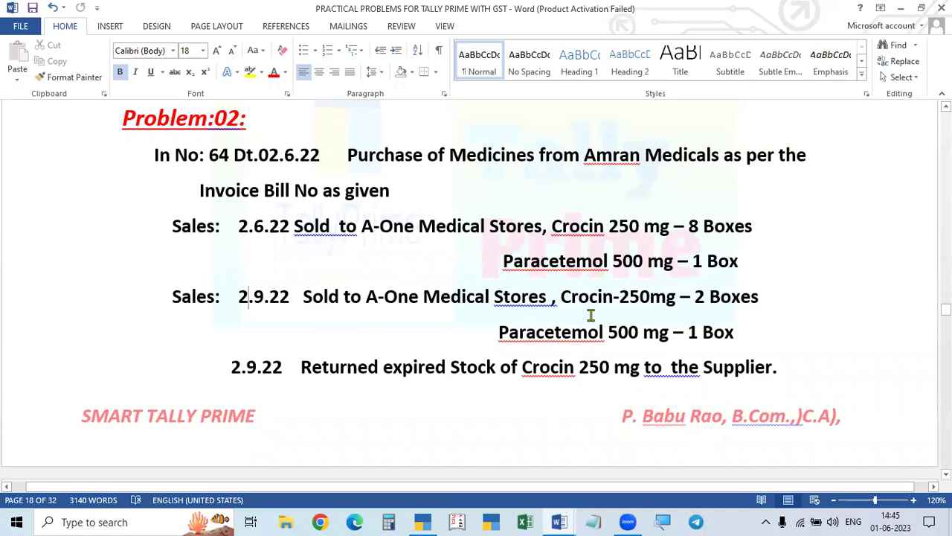
key(alt+Tab)
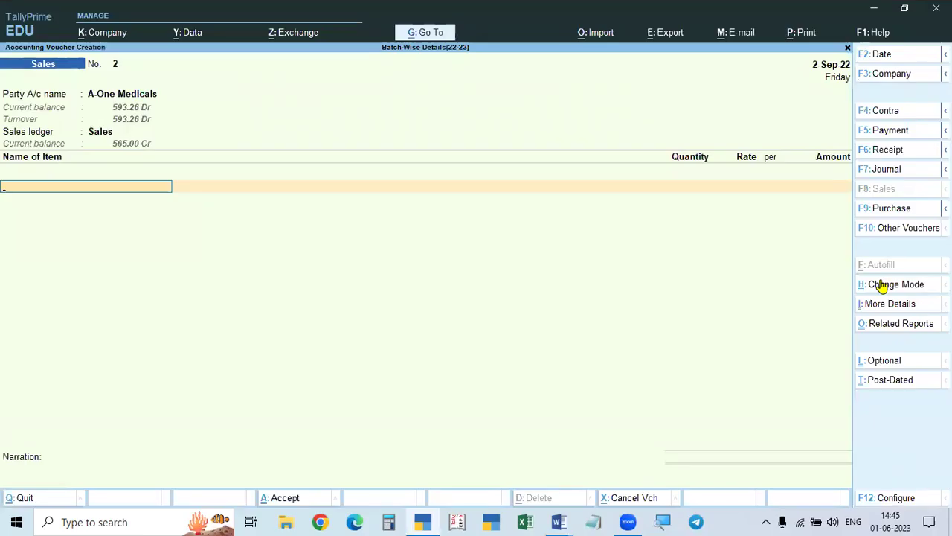
text(CR)
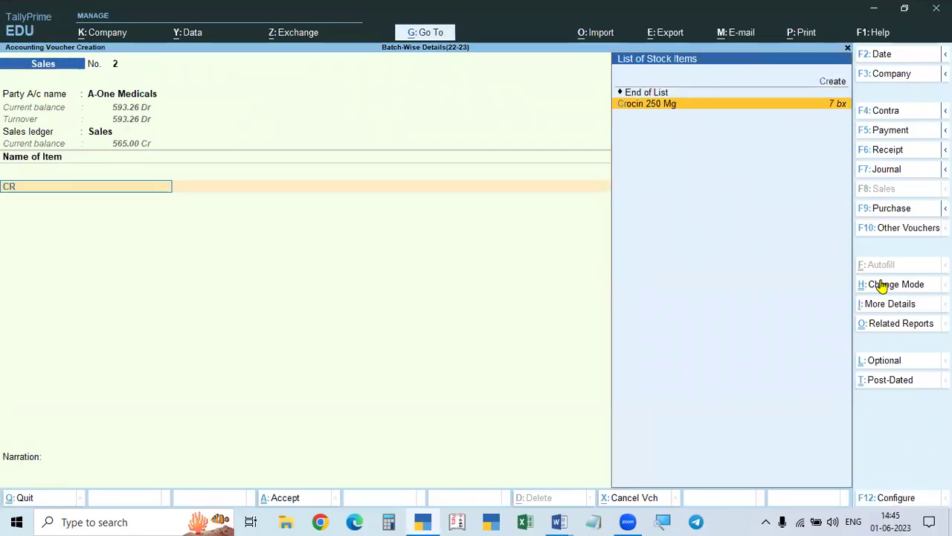
key(Return)
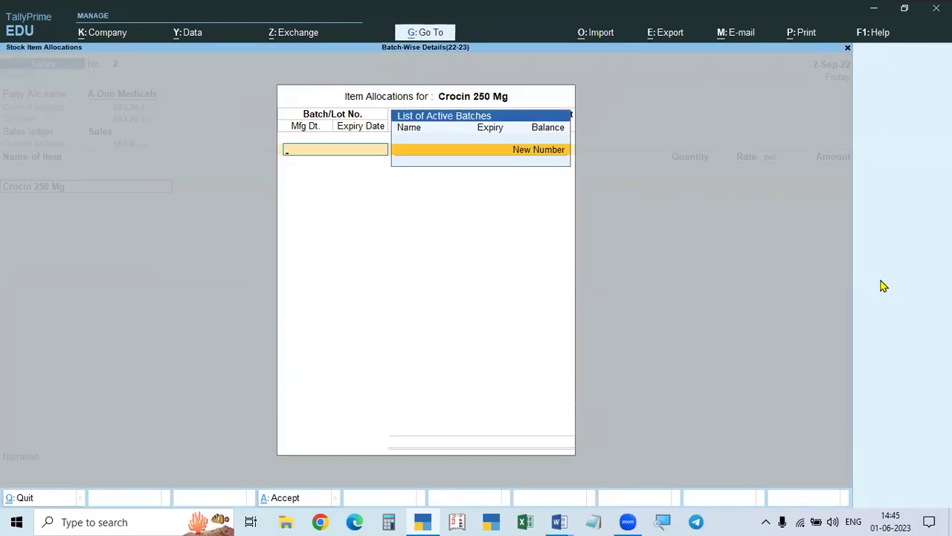
- Compare the second sale's date in the Word problem sheet with the batch expiry dates in the Bank Statement BRS document, then return to TallyPrime
key(alt+Tab)
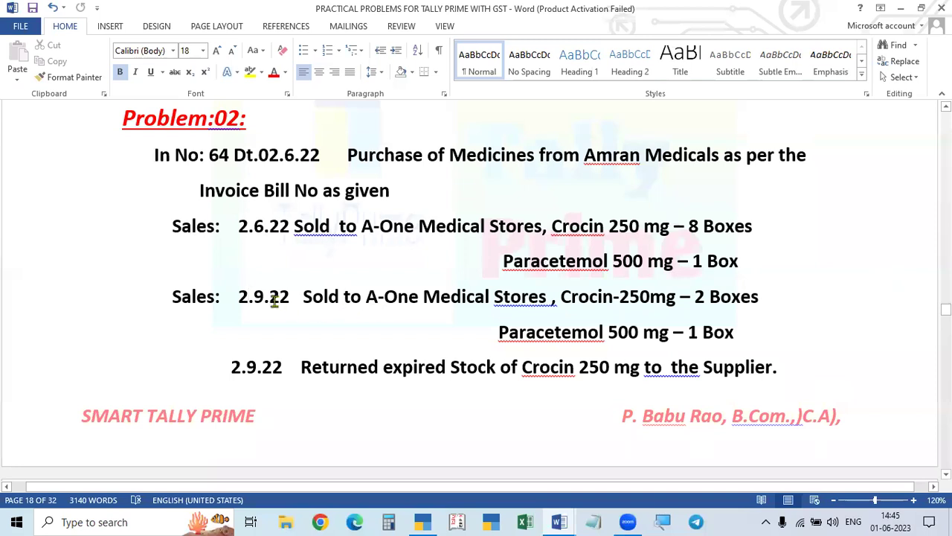
key(alt+Tab)
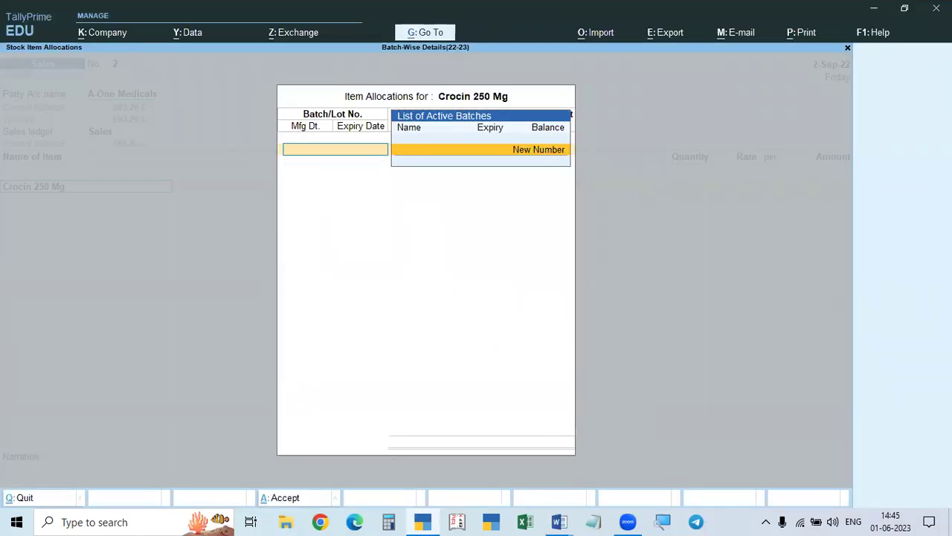
click(560, 522)
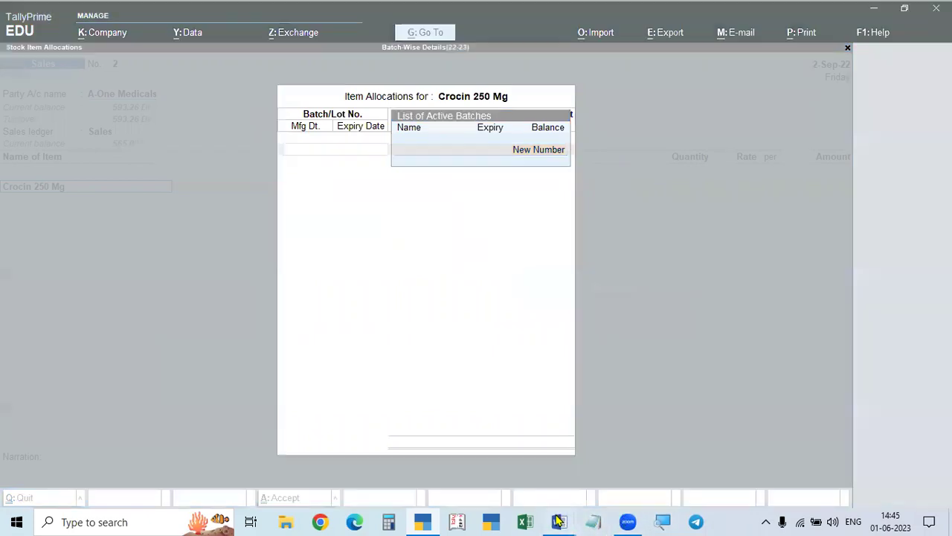
click(694, 466)
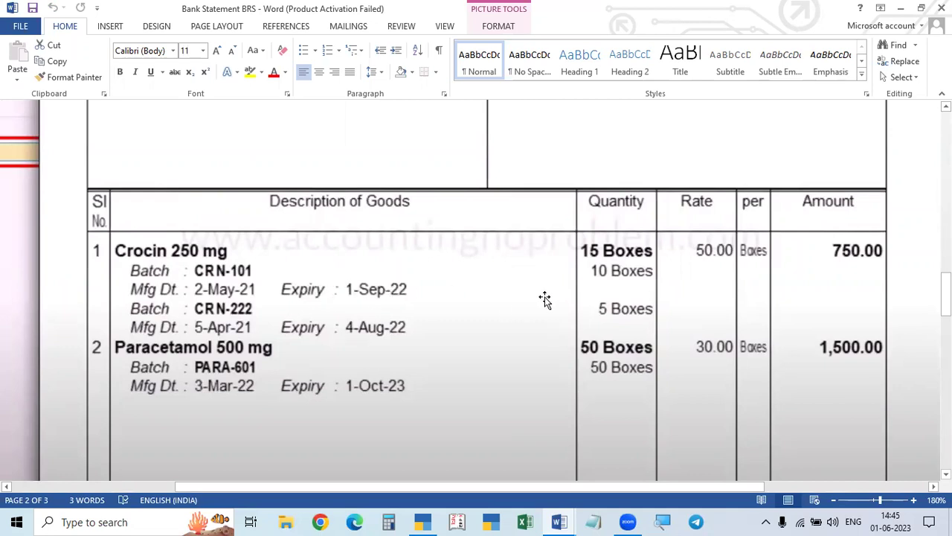
click(423, 521)
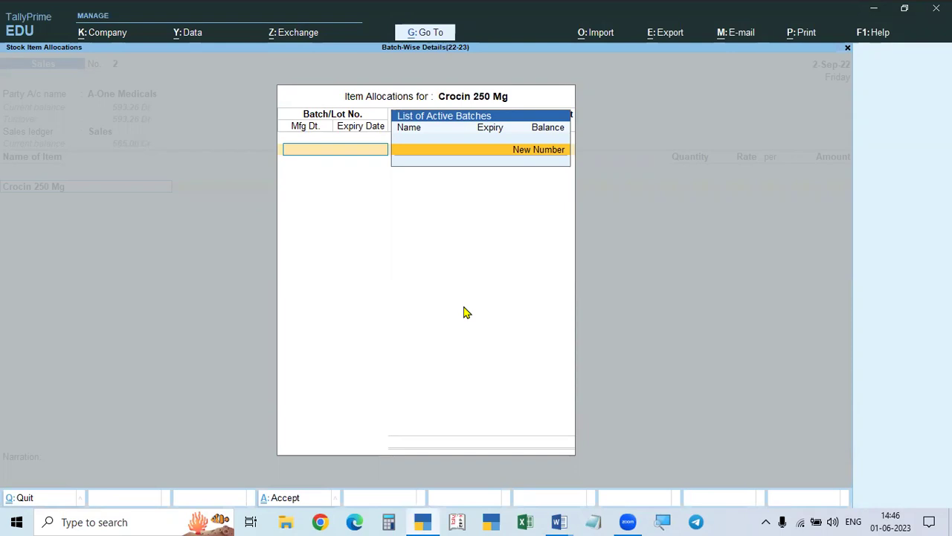
- Leave the Crocin batch selection, set the voucher date to 1-Sep-22 and reopen the Crocin 250 Mg allocation
key(Escape)
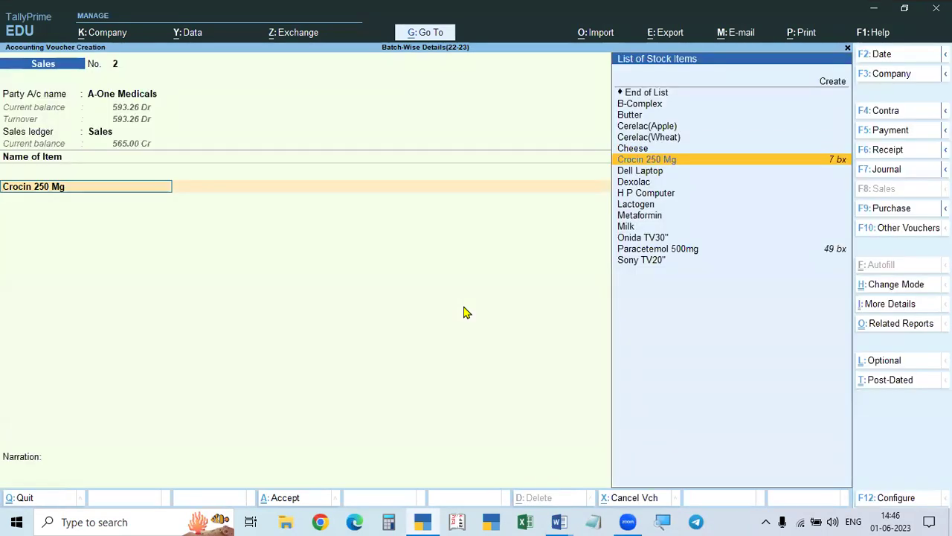
key(Return)
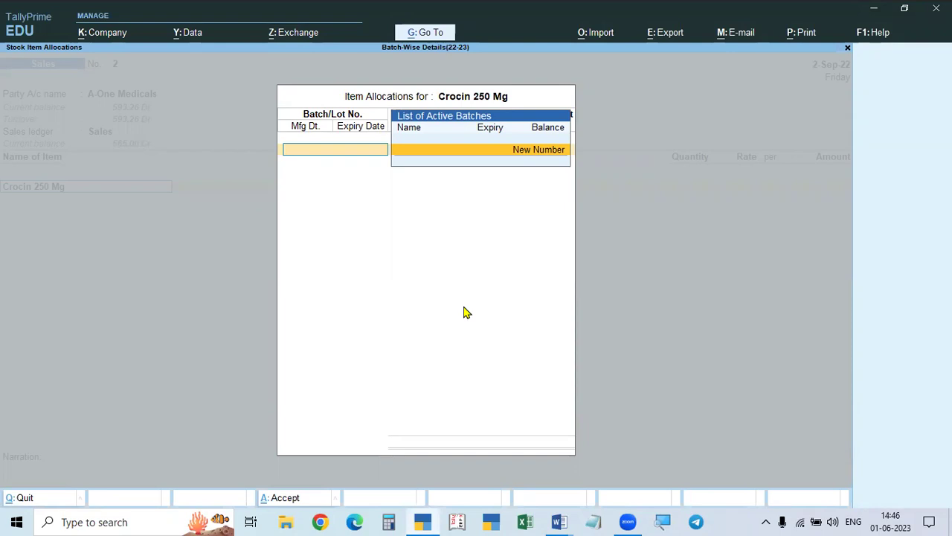
key(Escape)
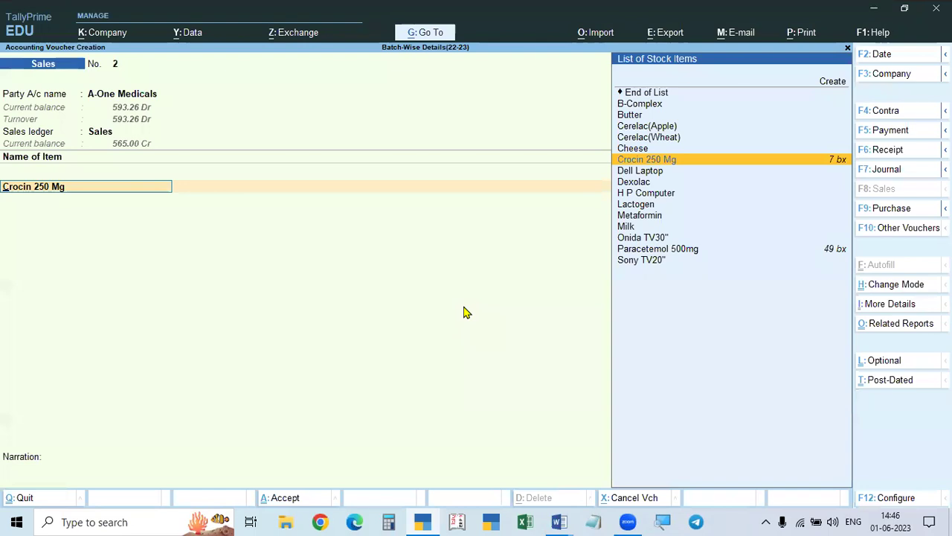
key(F2)
text(1.9)
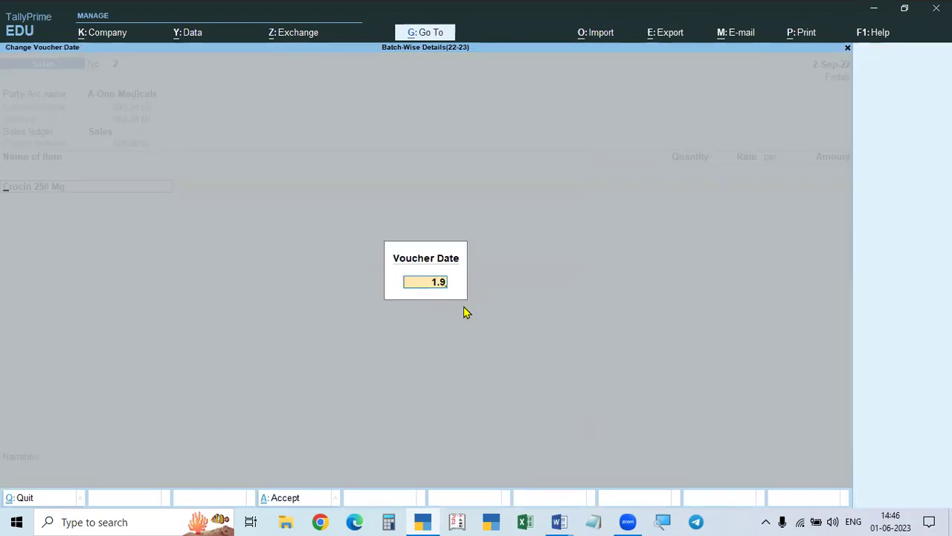
key(Return)
key(Return)
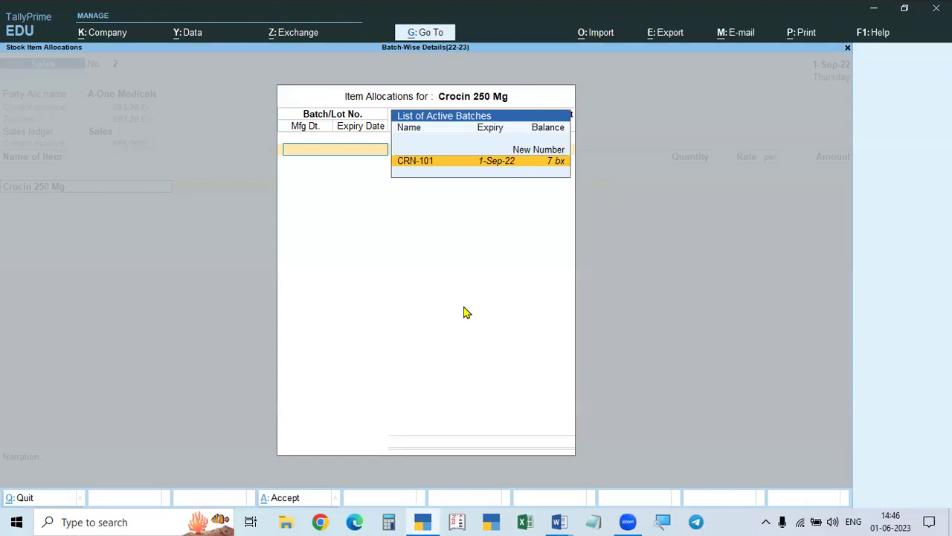
- Switch to the Word problem sheet, change the date of the second A-One Medical Stores sale to 1.9.22 and save
key(alt+Tab)
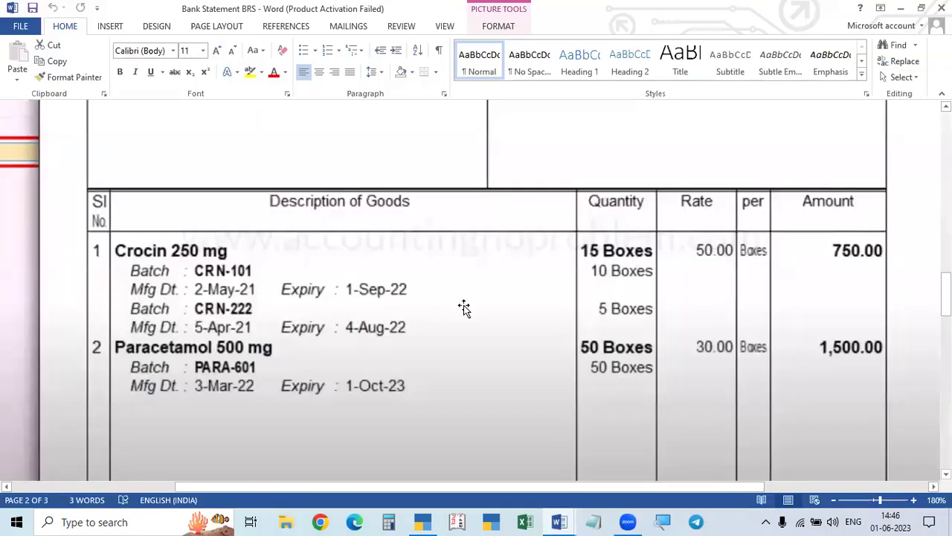
key(alt+Tab)
key(alt+Tab)
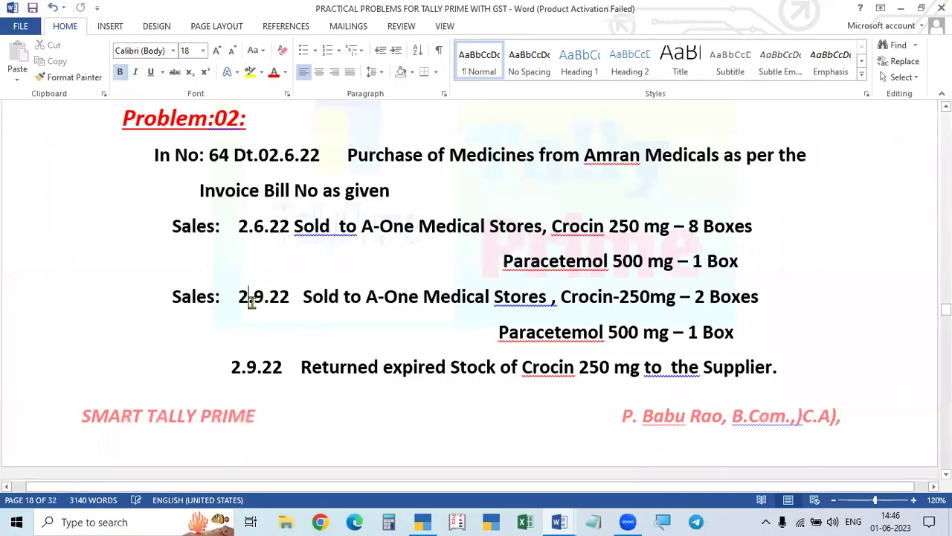
click(245, 299)
key(BackSpace)
text(1)
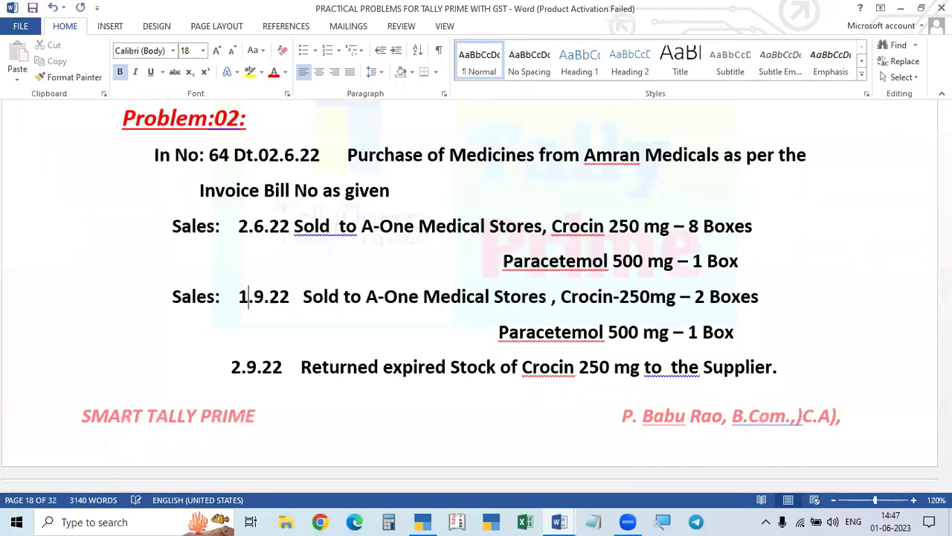
key(ctrl+a)
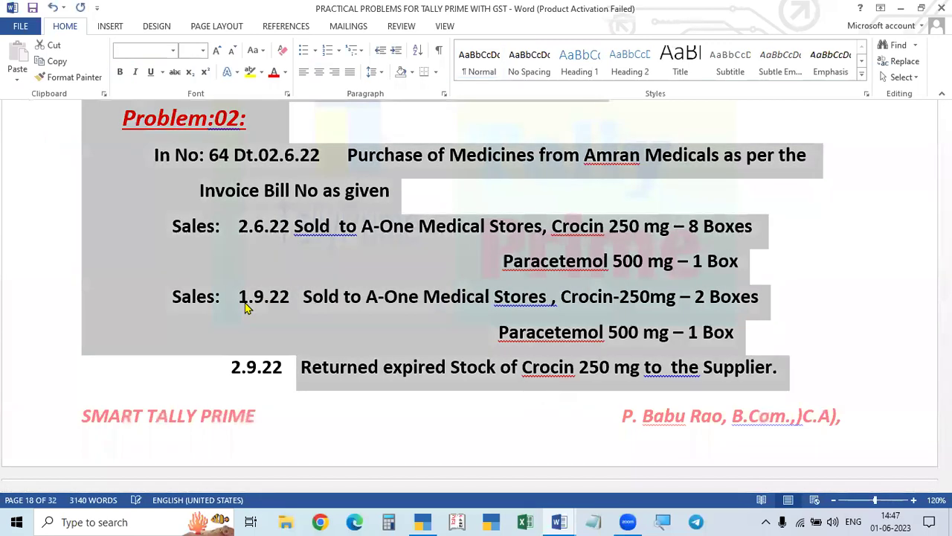
key(ctrl+s)
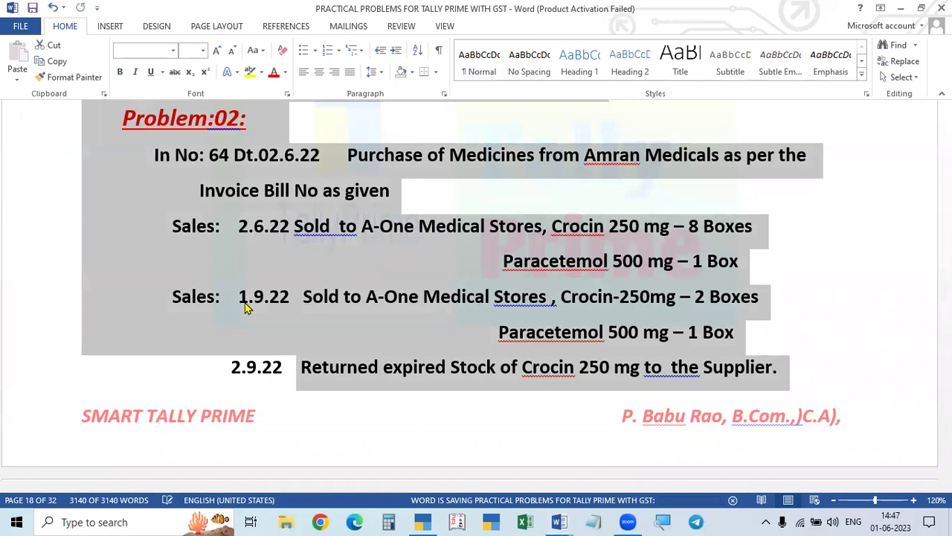
- Return to TallyPrime and select batch CRN-101 for Crocin 250 Mg
key(alt+Tab)
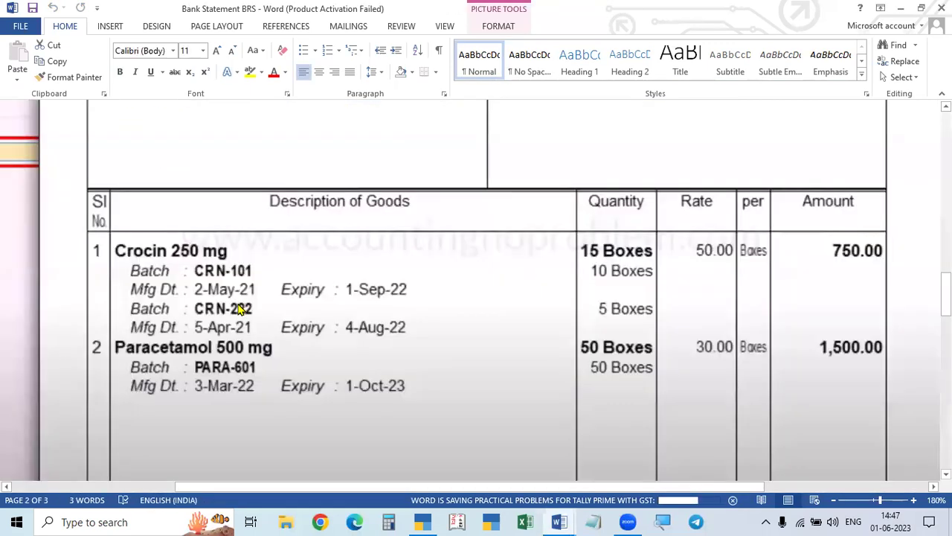
key(alt+Tab)
key(Tab)
key(Tab)
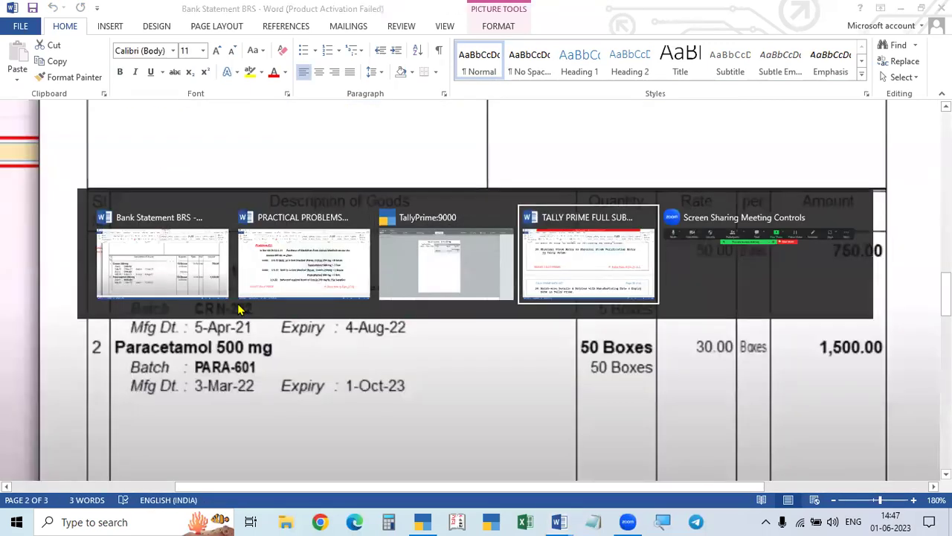
key(Tab)
key(Tab)
key(Tab)
key(Tab)
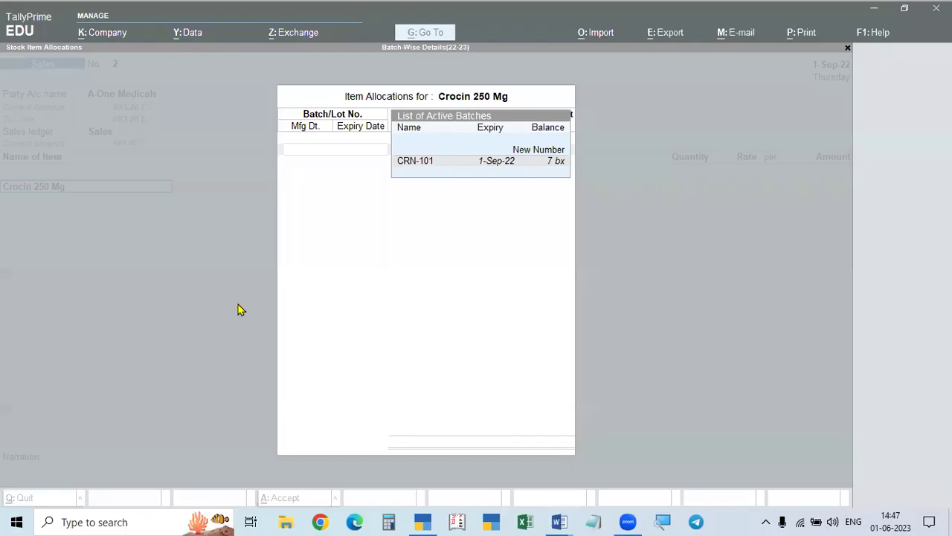
key(Return)
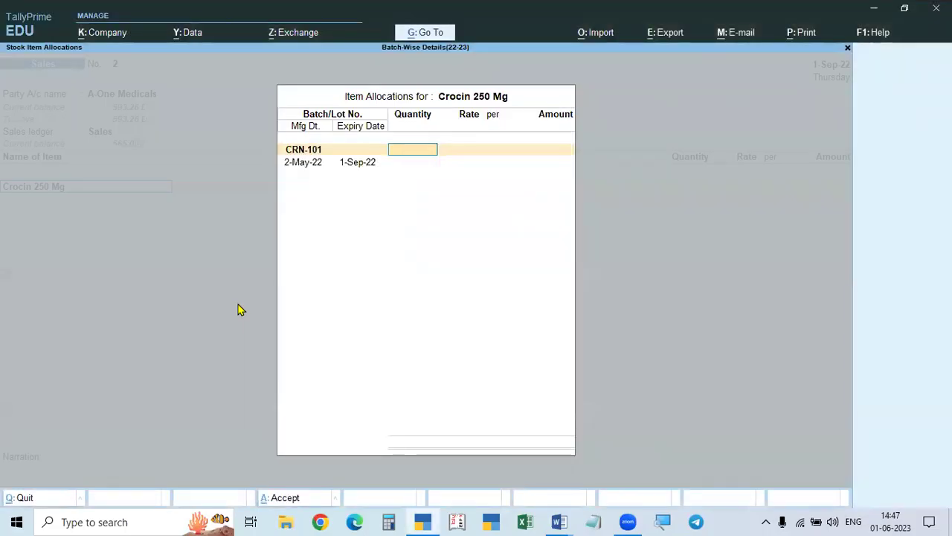
- Check the Crocin quantity in the Word problem sheet, then allocate 2 bx from batch CRN-101 at 65.00 and end the batch list
key(alt+Tab)
key(alt+Tab)
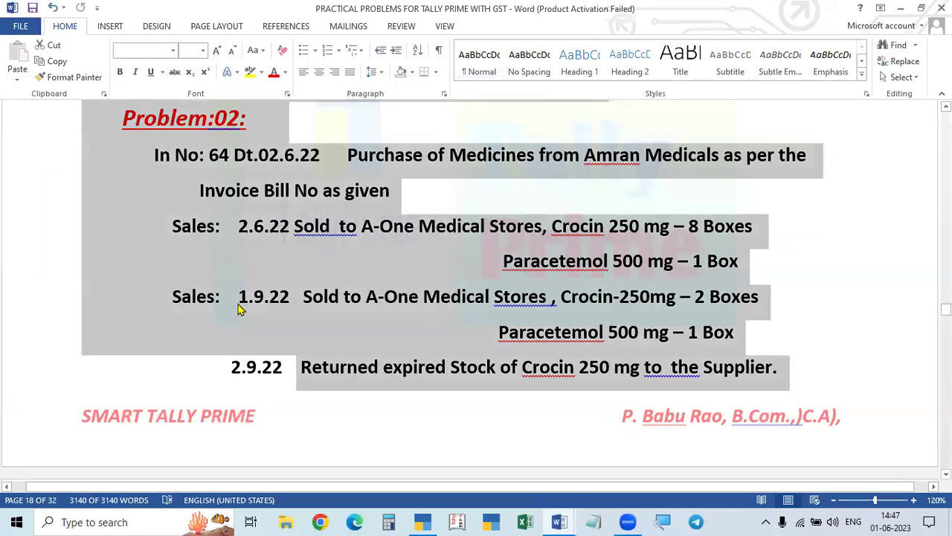
click(303, 328)
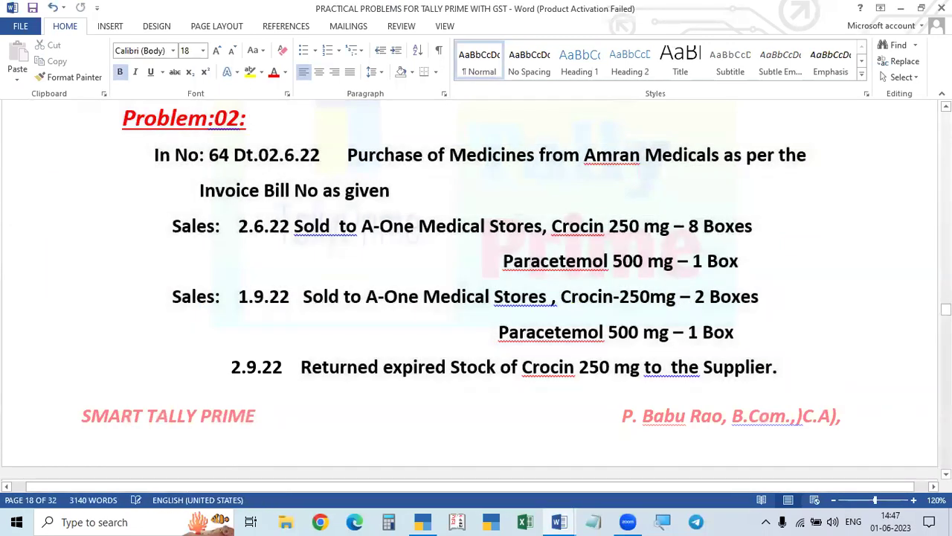
key(alt+Tab)
key(alt+Tab)
text(2)
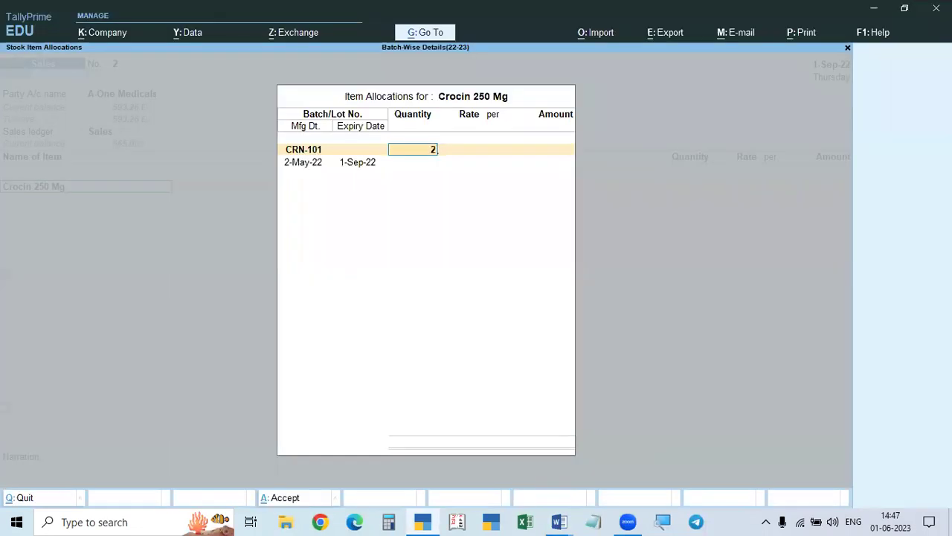
key(Return)
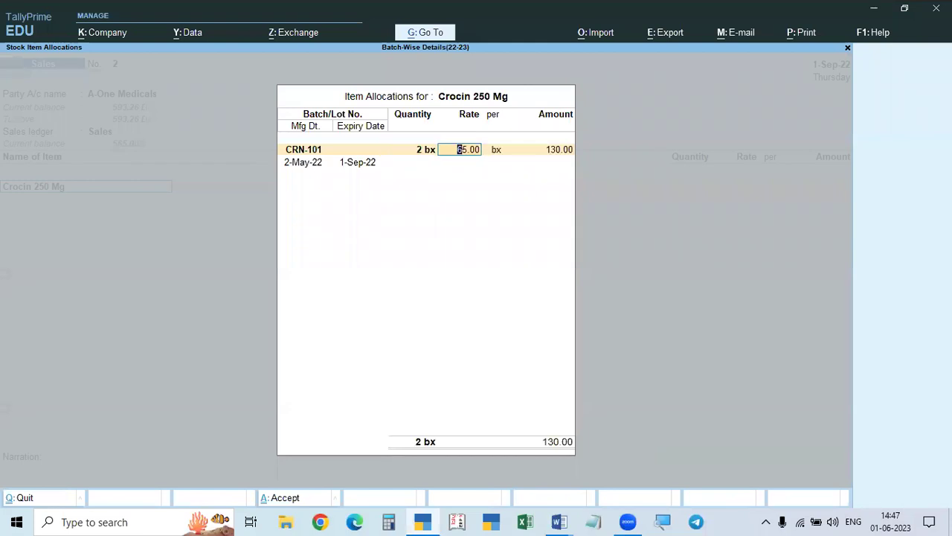
key(Return)
key(Return)
key(Return)
key(Return)
key(Return)
key(Return)
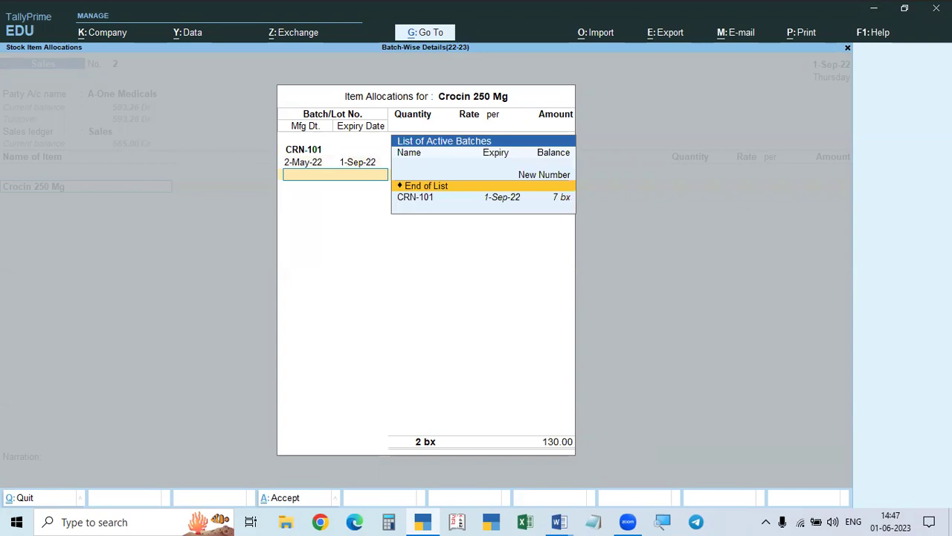
key(Return)
- Check the Paracetemol line in the Word problem sheet, then add Paracetemol 500mg as the second item in TallyPrime's sales voucher
key(alt+Tab)
key(alt+Tab)
key(alt+Tab)
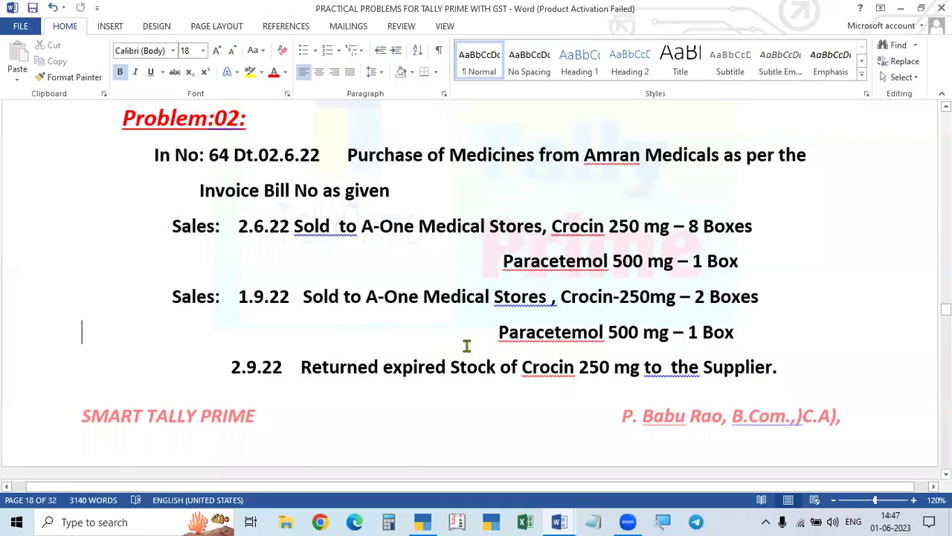
key(alt+Tab)
key(alt+Tab)
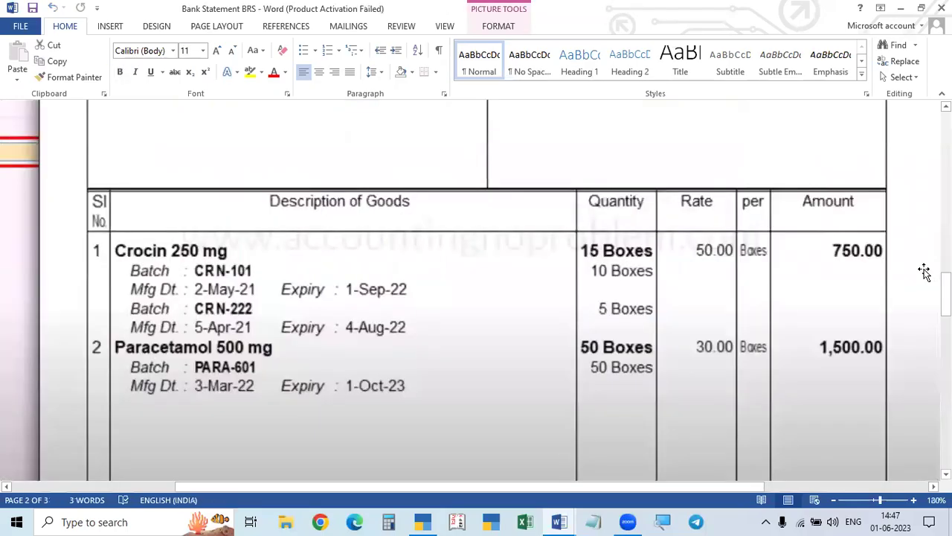
key(Down)
key(Down)
key(Down)
key(Down)
key(Down)
key(Down)
key(Down)
key(Down)
key(Down)
key(Down)
key(Down)
key(Down)
key(Down)
key(Down)
key(Down)
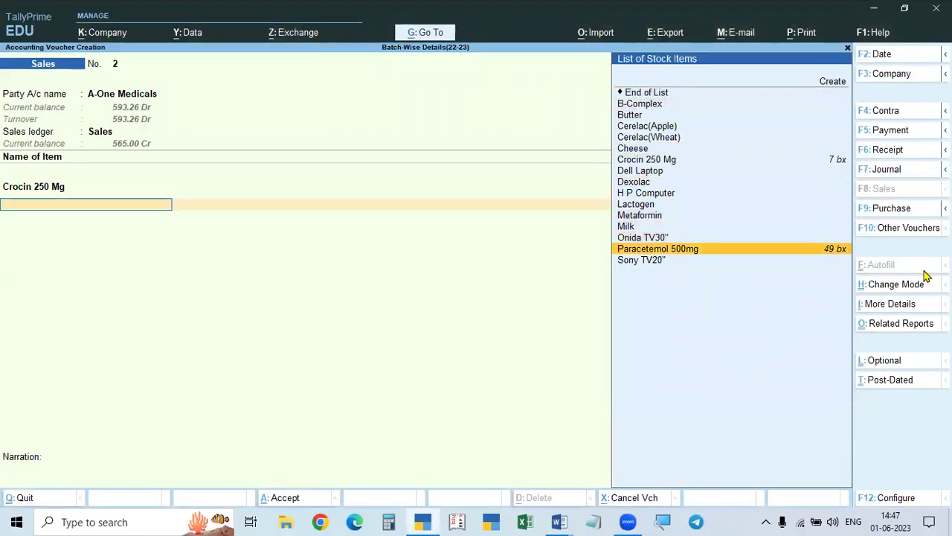
key(Return)
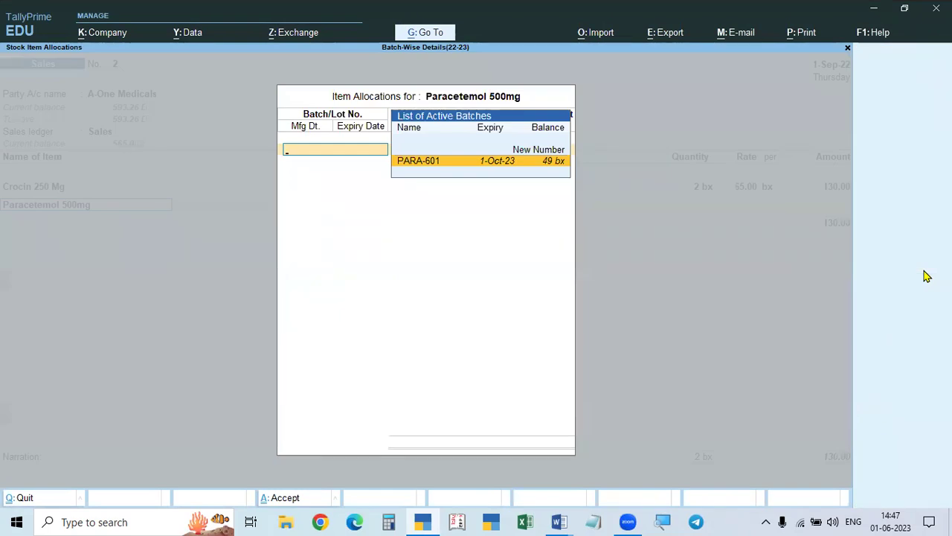
- Allocate 1 bx of Paracetemol 500mg from batch PARA-601 at 45.00 and end the batch list
key(Return)
text(1)
key(Return)
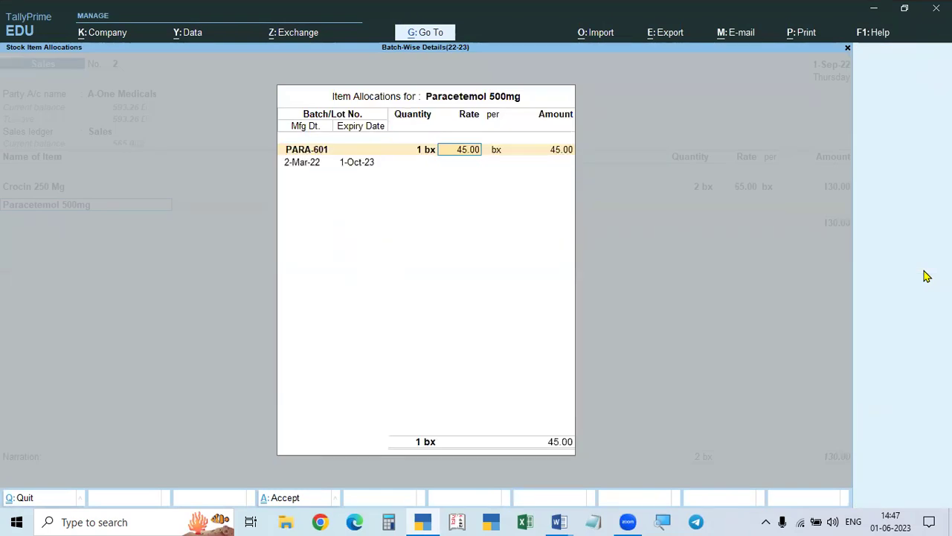
key(Return)
key(Return)
key(Return)
key(Return)
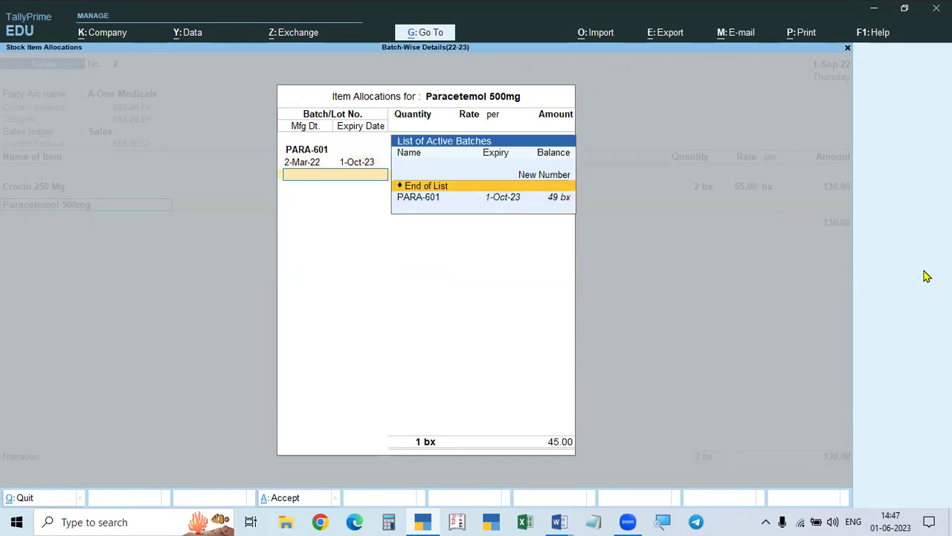
key(Return)
- Add the CGST and SGST ledgers to the sales voucher below the two medicine items
text(CGST)
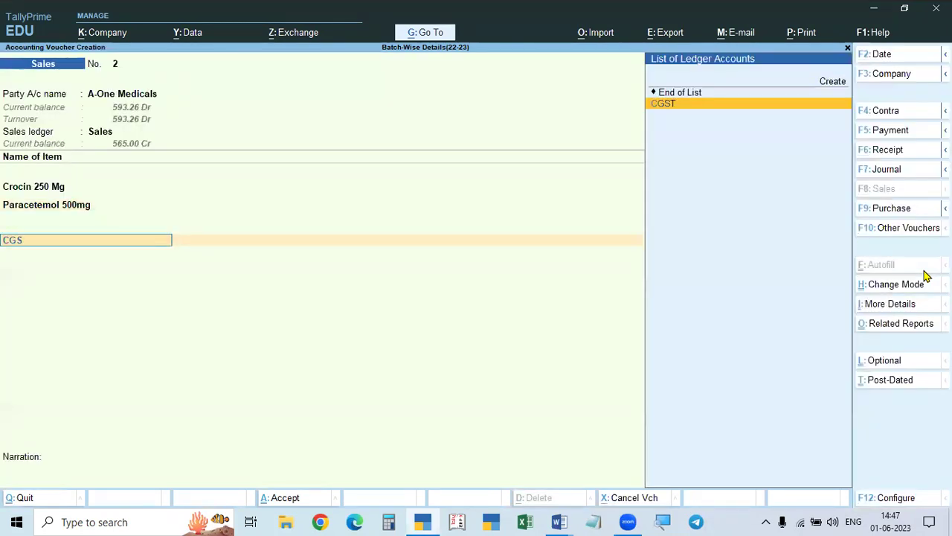
key(Return)
text(SGST)
key(Return)
key(Return)
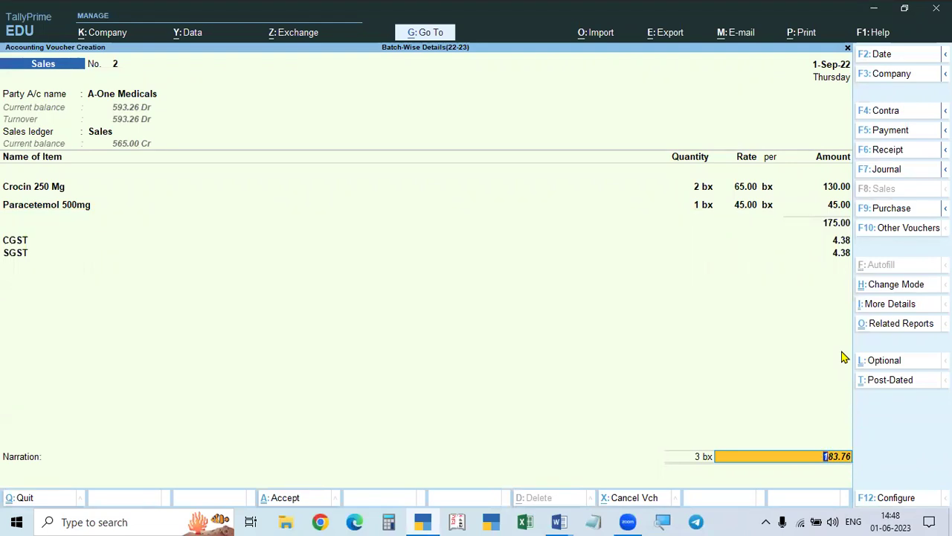
- Record A-One Medicals' bill as a New Ref, save the sales voucher without a narration and return to the Gateway of Tally
key(Return)
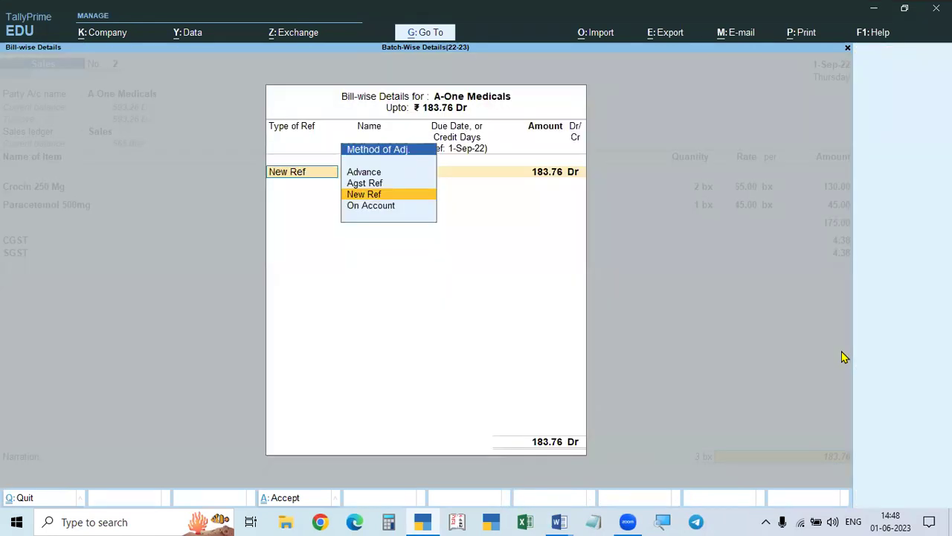
key(Return)
key(Return)
key(Return)
key(Return)
key(Return)
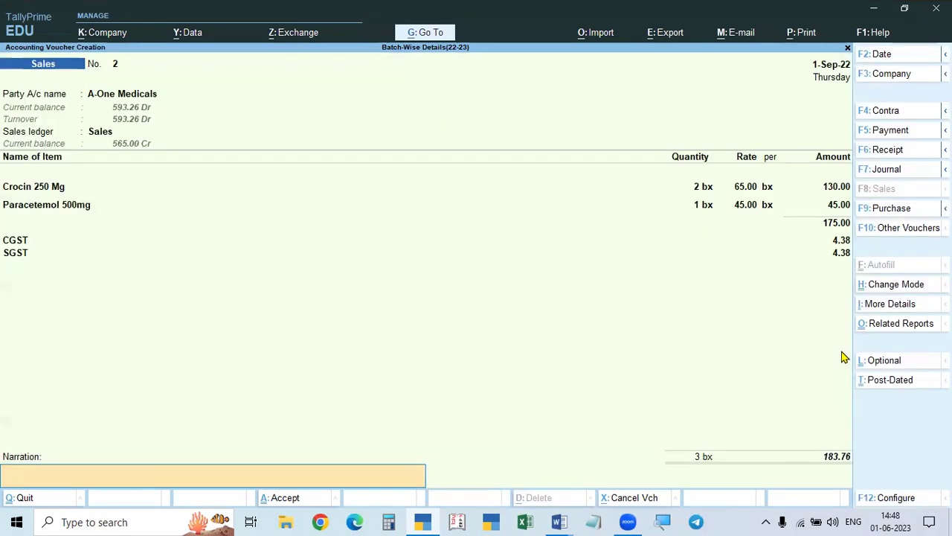
key(Return)
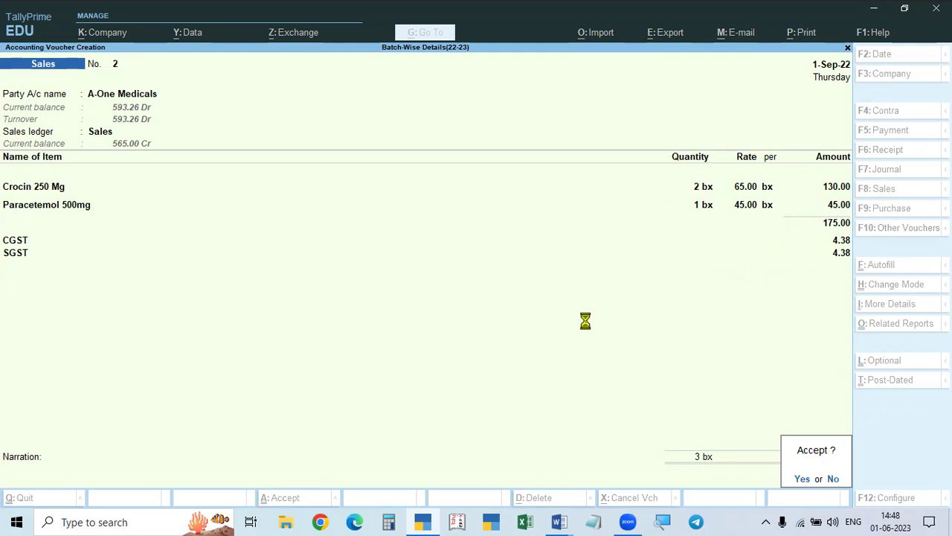
key(Escape)
key(Escape)
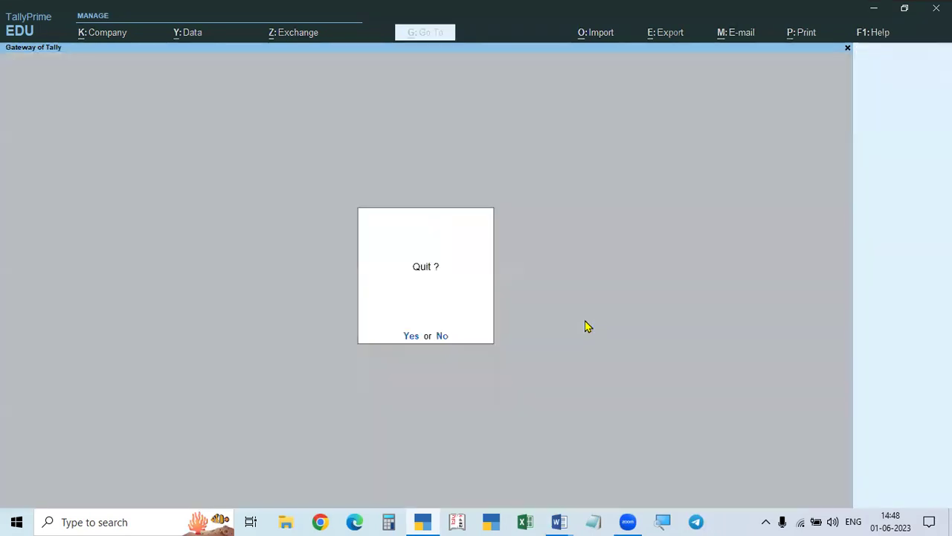
key(n)
- Display the inventory book's batch report for Crocin 250 Mg, batch CRN-101
key(d)
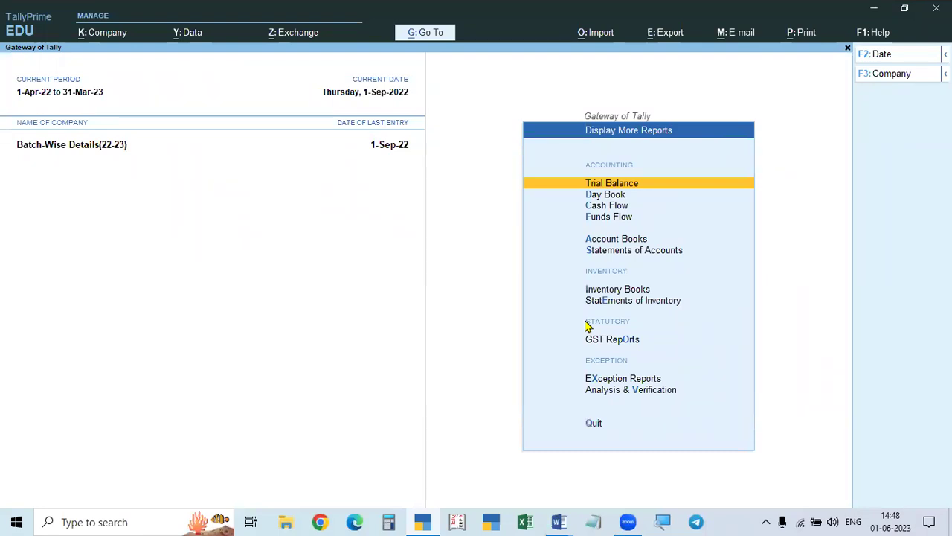
key(i)
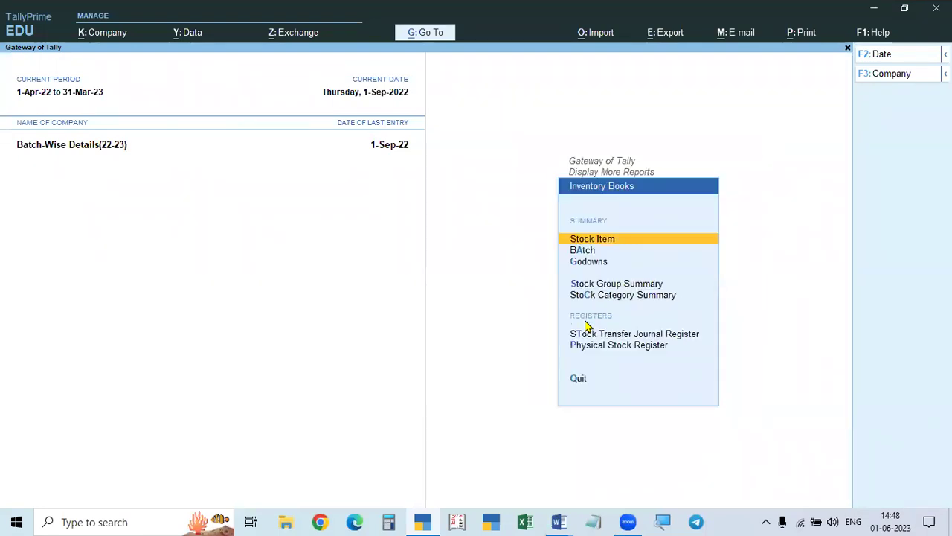
key(a)
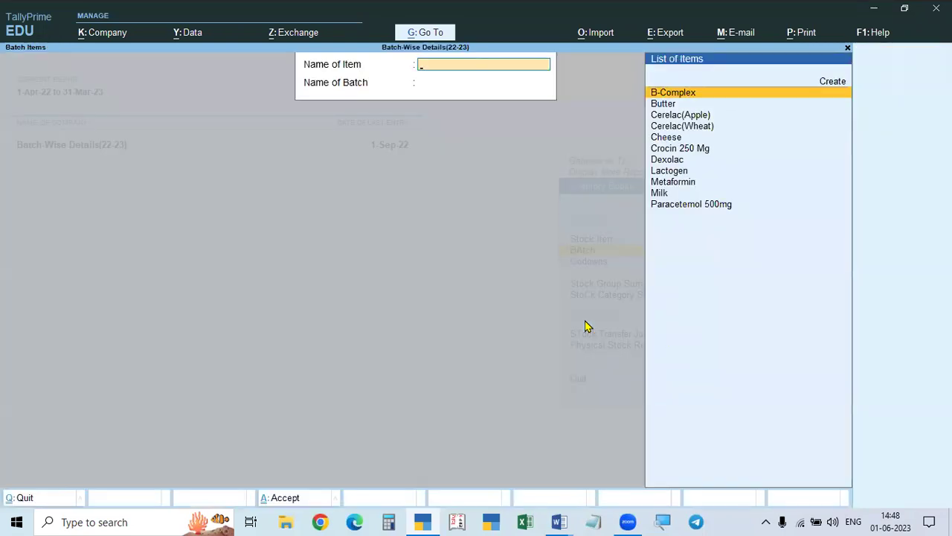
key(Down)
key(Down)
key(Down)
key(Down)
key(Down)
key(Return)
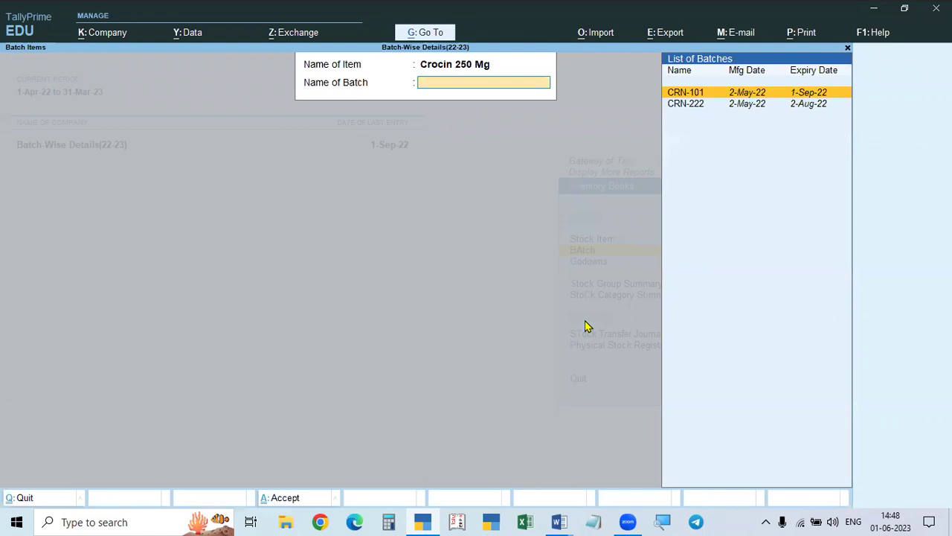
key(Return)
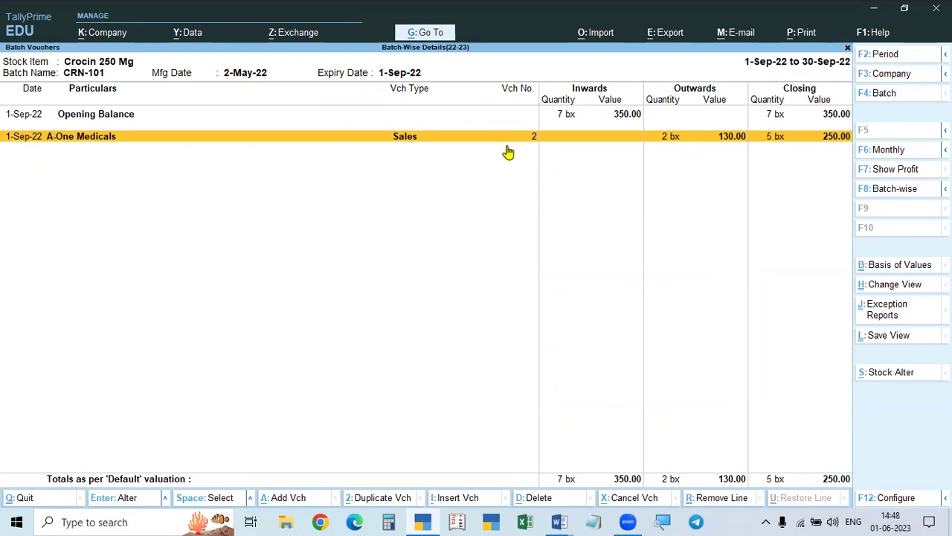
- Widen the batch report's period to 1-Apr-22 to 1-Sep-22, review the batch's vouchers and return to the Gateway of Tally
key(alt+F2)
text(1)
key(Return)
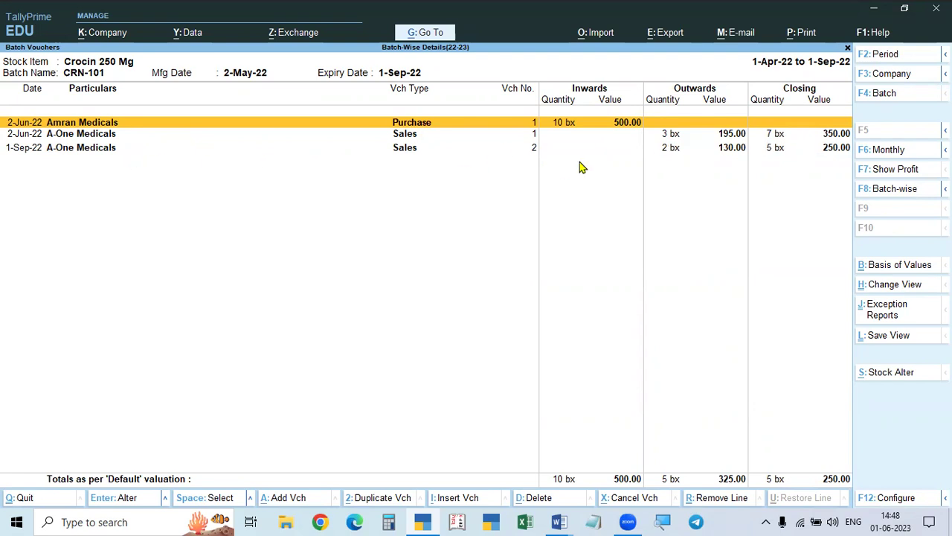
key(Escape)
key(Escape)
key(Escape)
key(Escape)
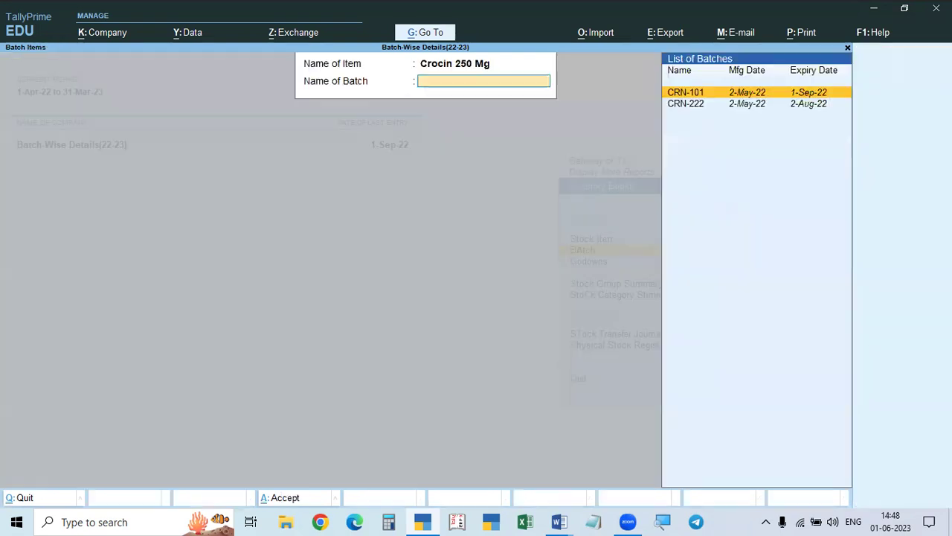
key(Escape)
key(n)
- Switch to the Word problem sheet and read the 2.9.22 transaction of Problem 02
key(alt+Tab)
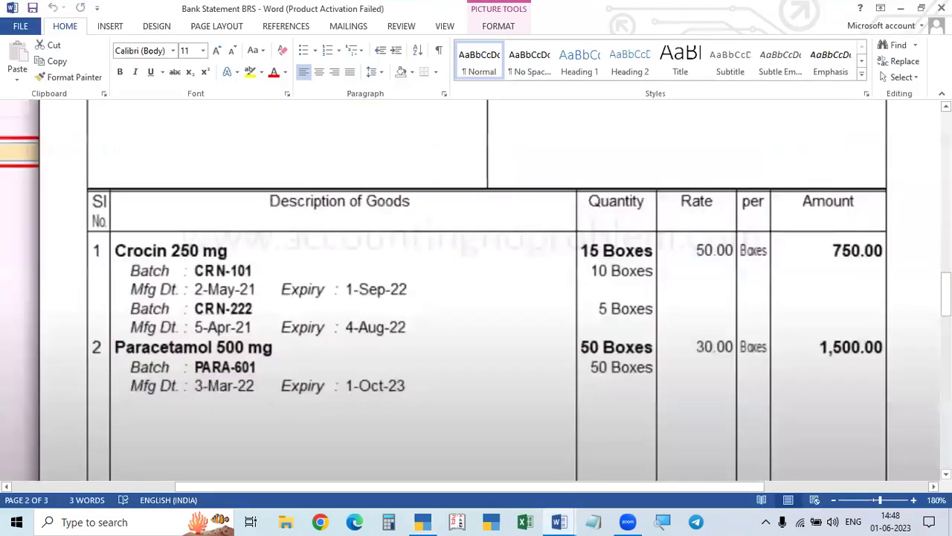
key(alt+Tab)
key(Tab)
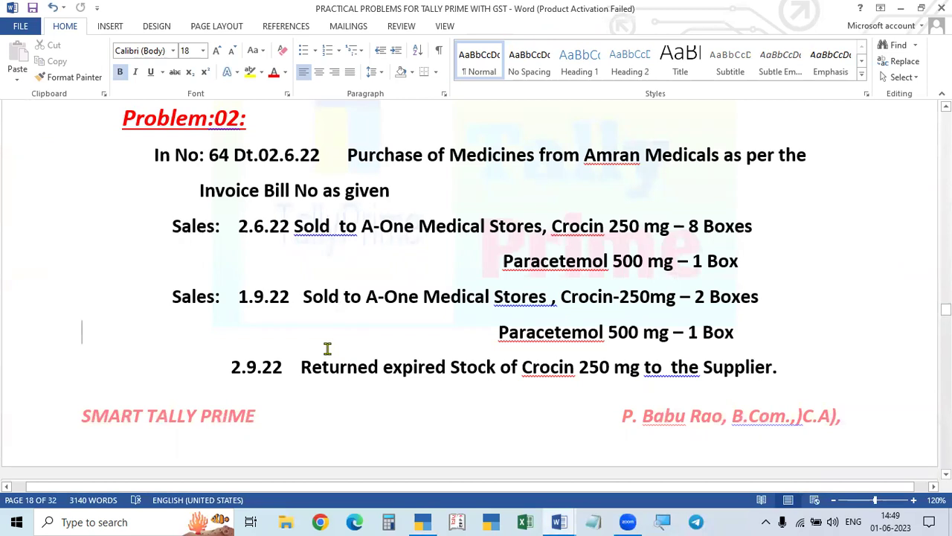
scroll(530, 344, down, 1)
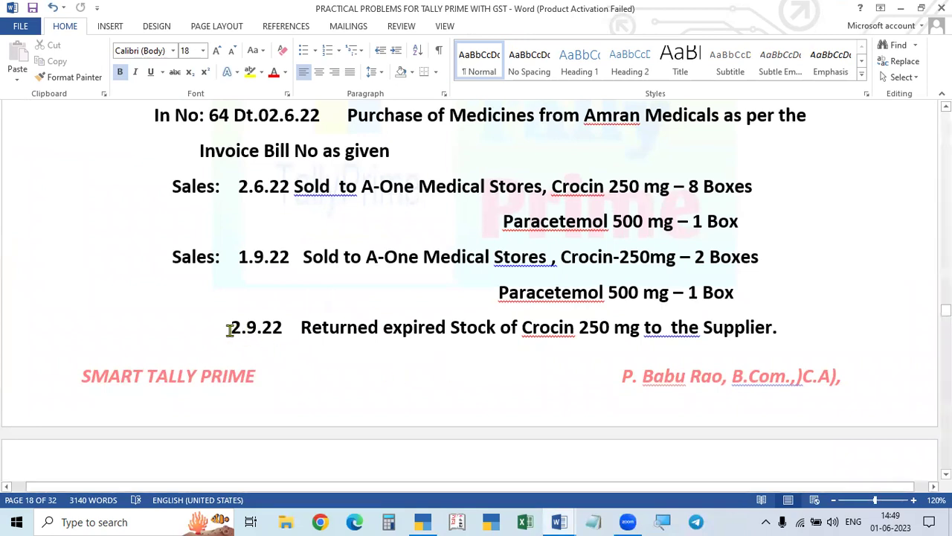
click(298, 327)
key(Left)
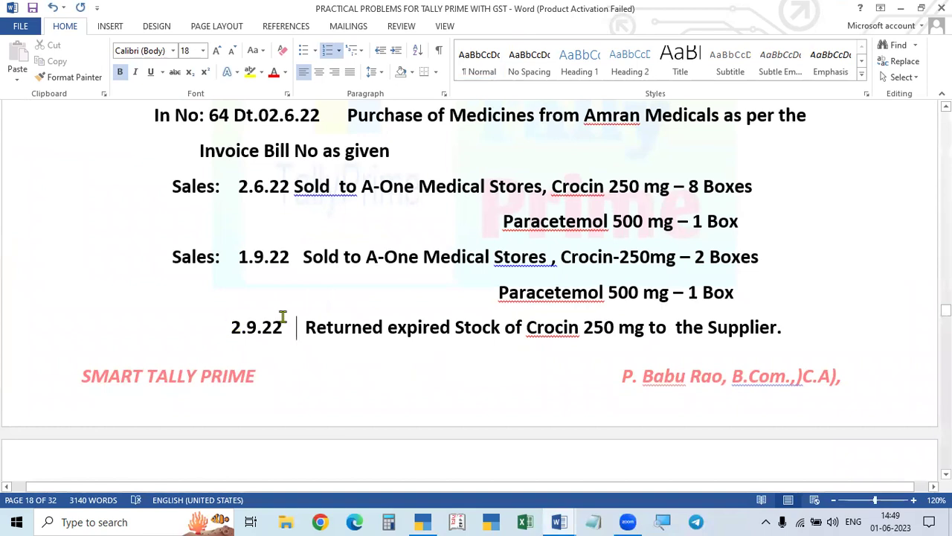
key(Delete)
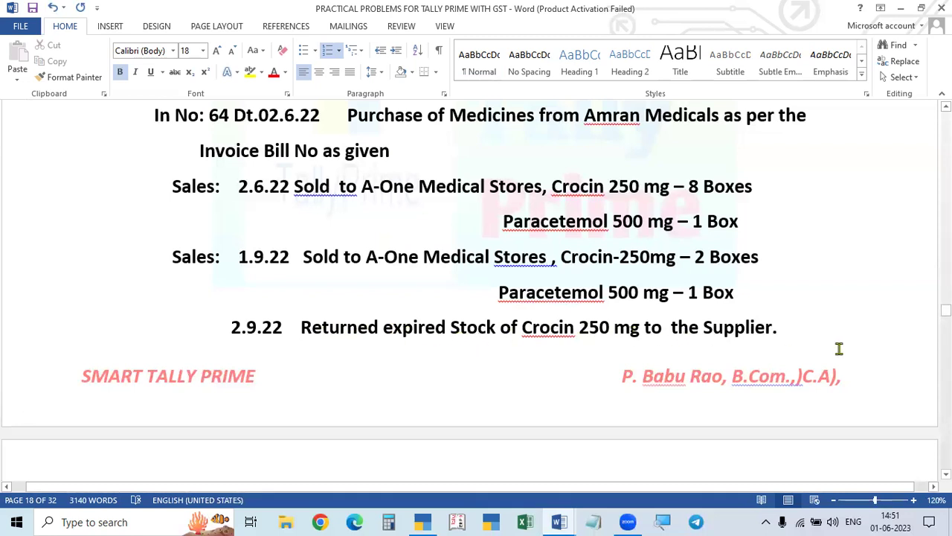
scroll(839, 348, up, 2)
scroll(746, 296, down, 3)
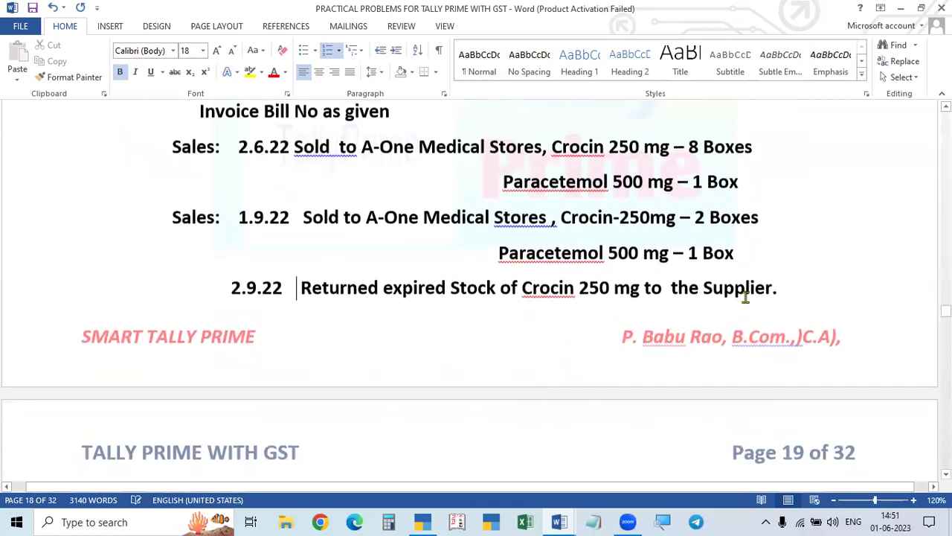
- Switch to TallyPrime and start a debit note voucher dated 2-Sep-22
key(alt+Tab)
key(alt+Tab)
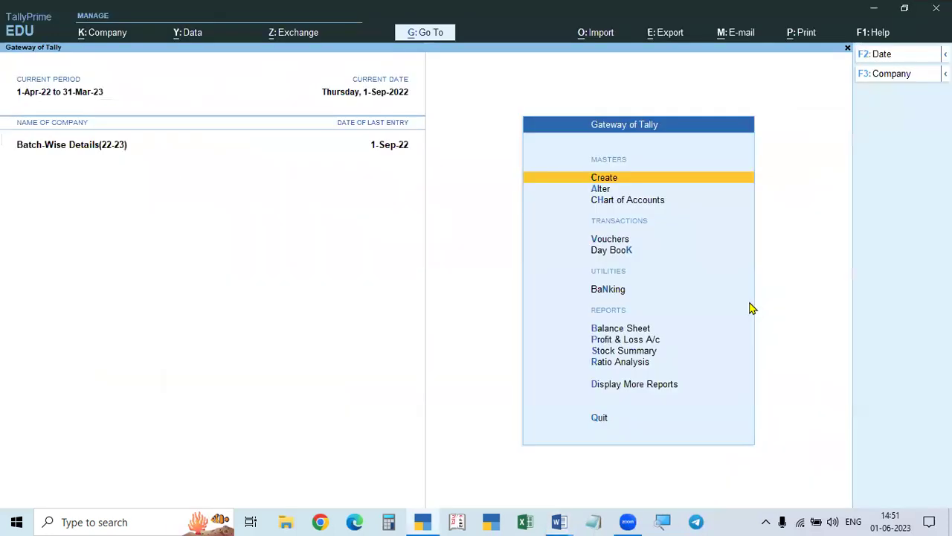
key(v)
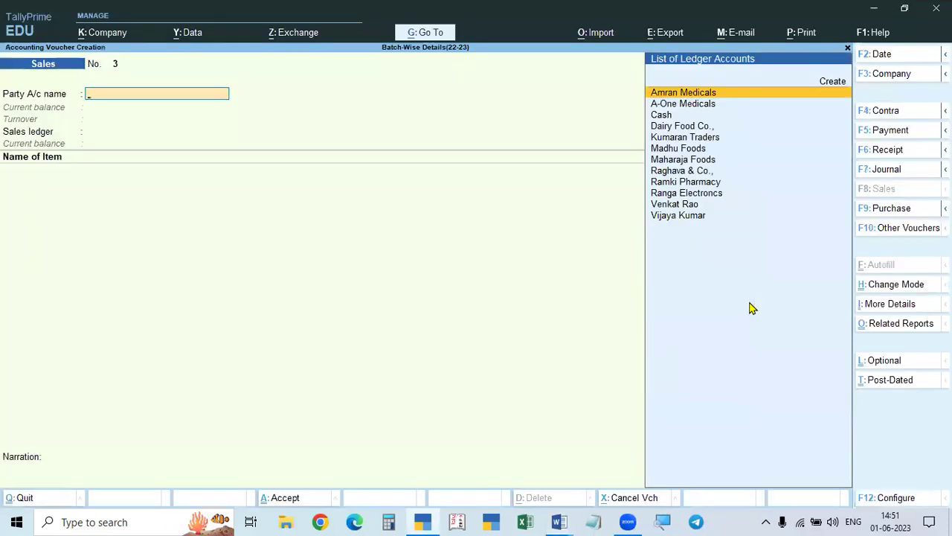
key(F2)
text(2.9)
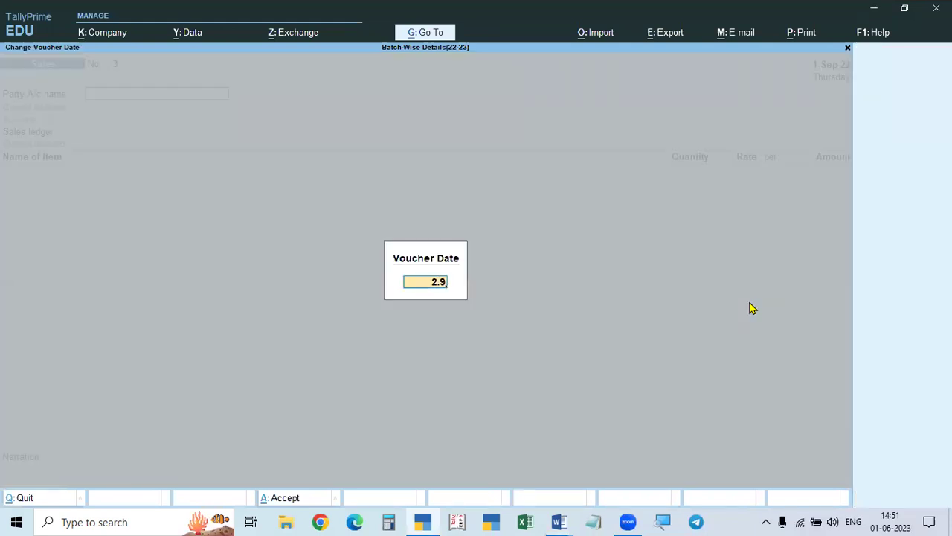
key(Return)
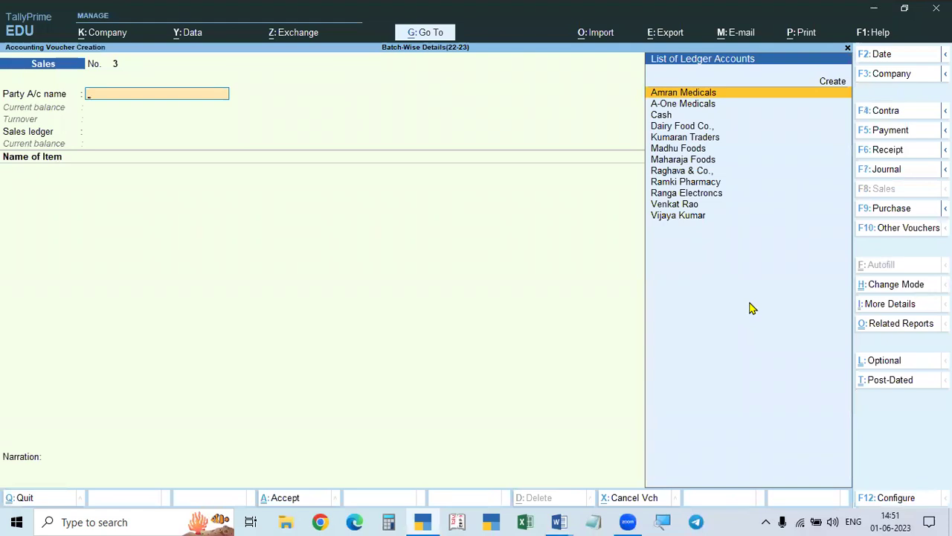
key(alt)
key(alt+F5)
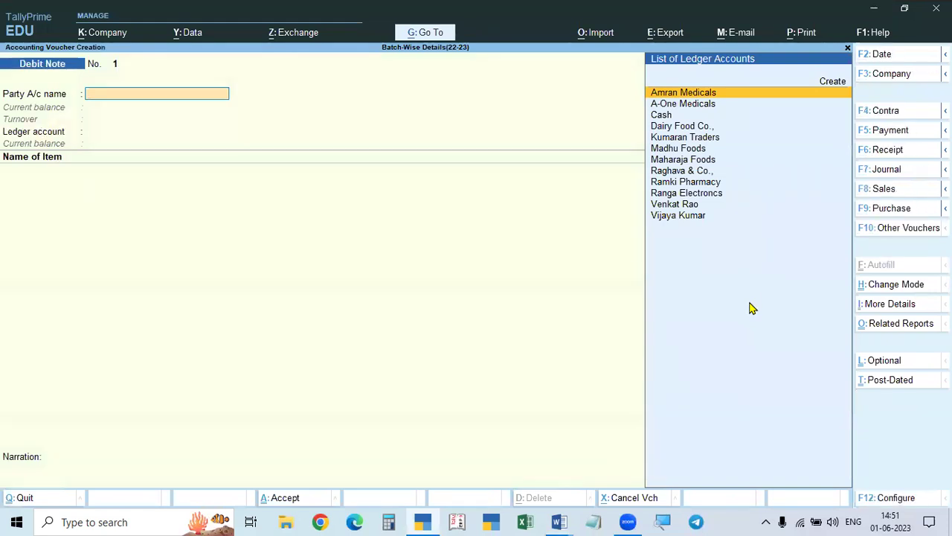
- Choose Amran Medicals as the debit note's party, enter original invoice number 64 dated 2.6, and accept the party details
key(Return)
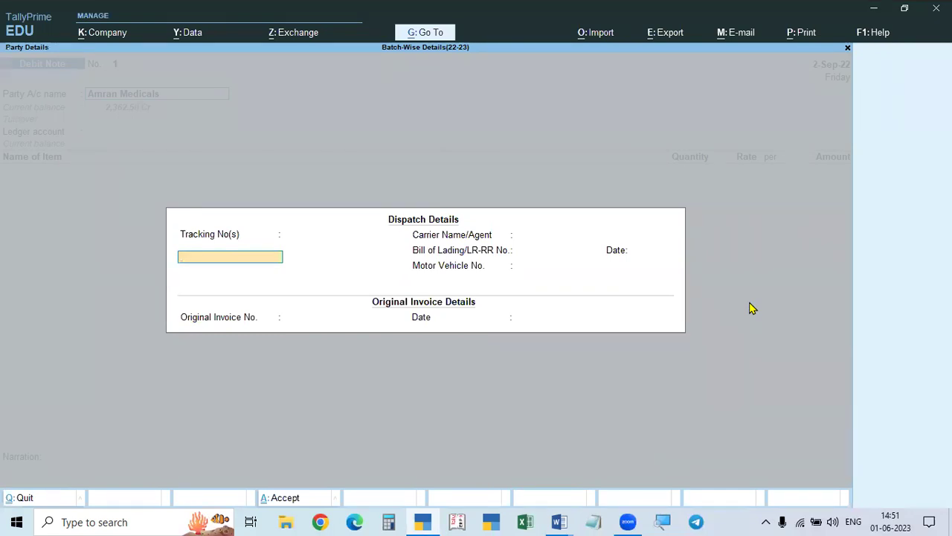
key(Return)
key(Return)
key(Return)
key(Return)
key(Return)
text(64)
key(Return)
text(2.6)
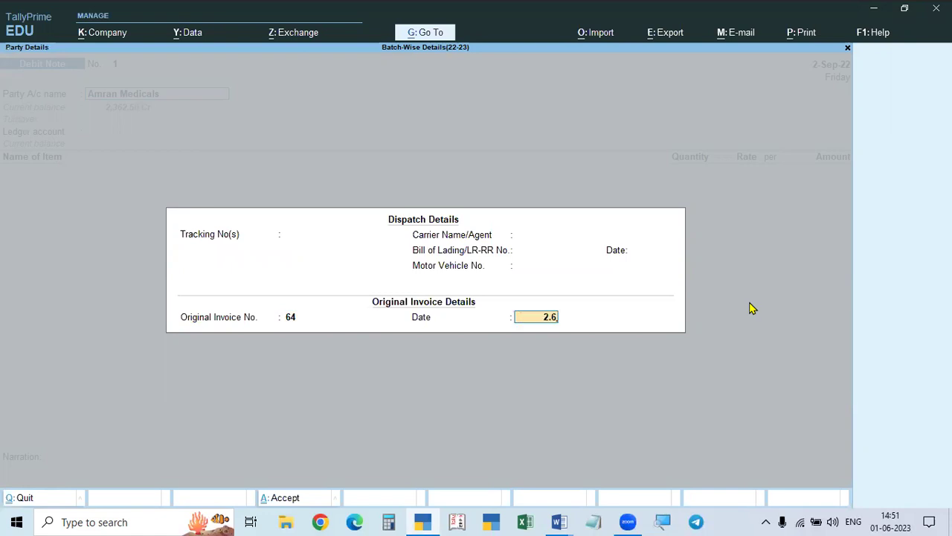
key(Return)
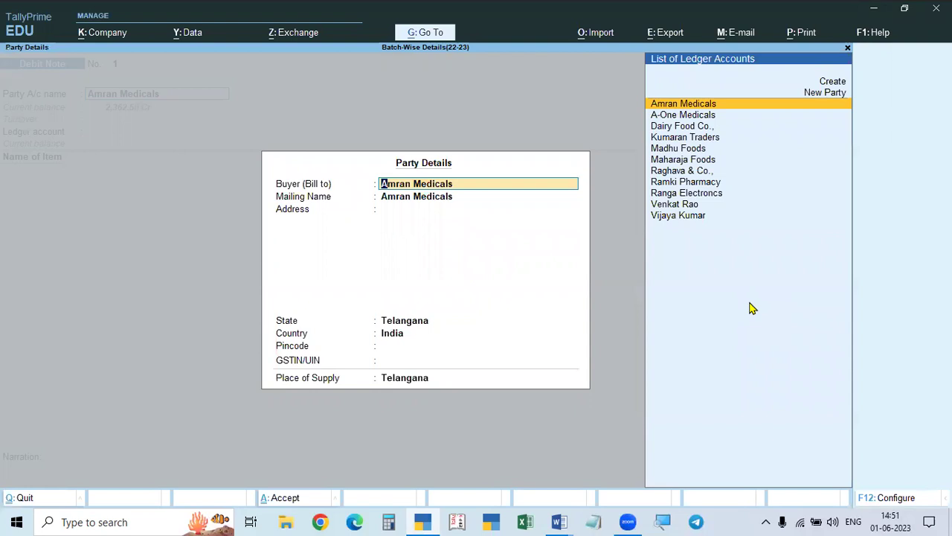
key(Return)
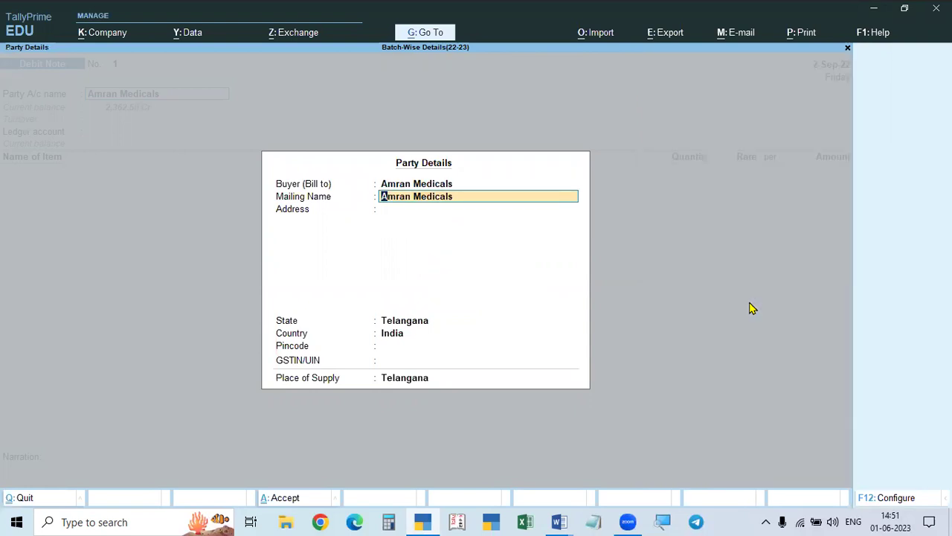
key(ctrl+a)
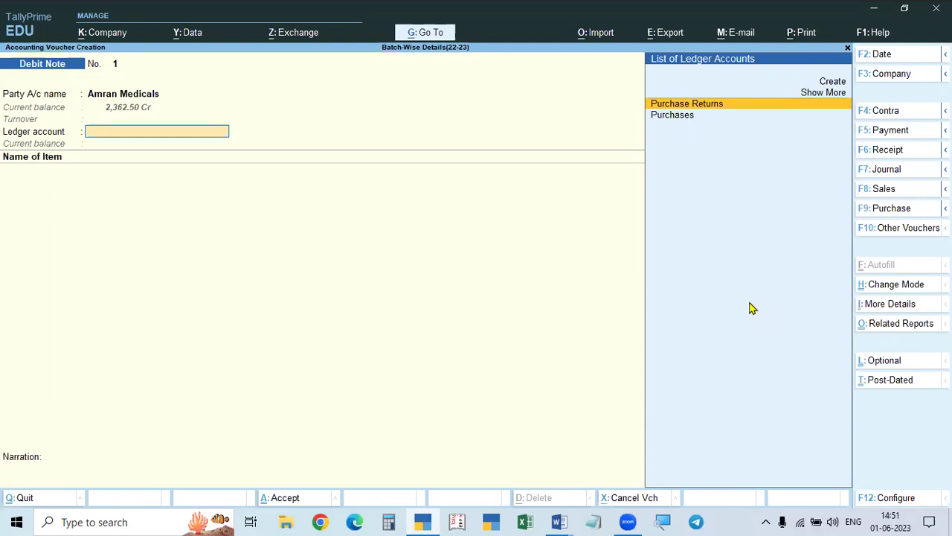
- Set the debit note's ledger account to Purchase Returns, checking the ledger's master and leaving it without saving changes
key(Return)
key(BackSpace)
key(ctrl+Return)
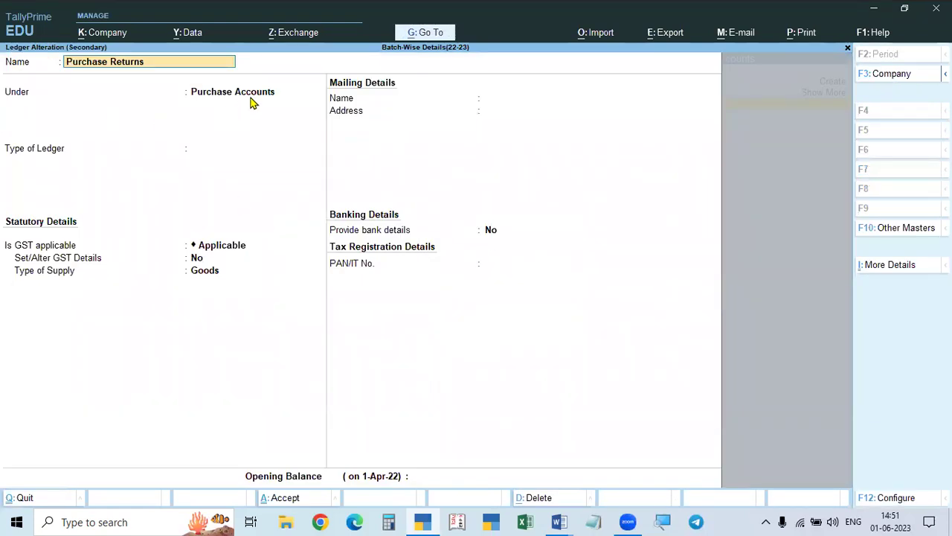
text(`)
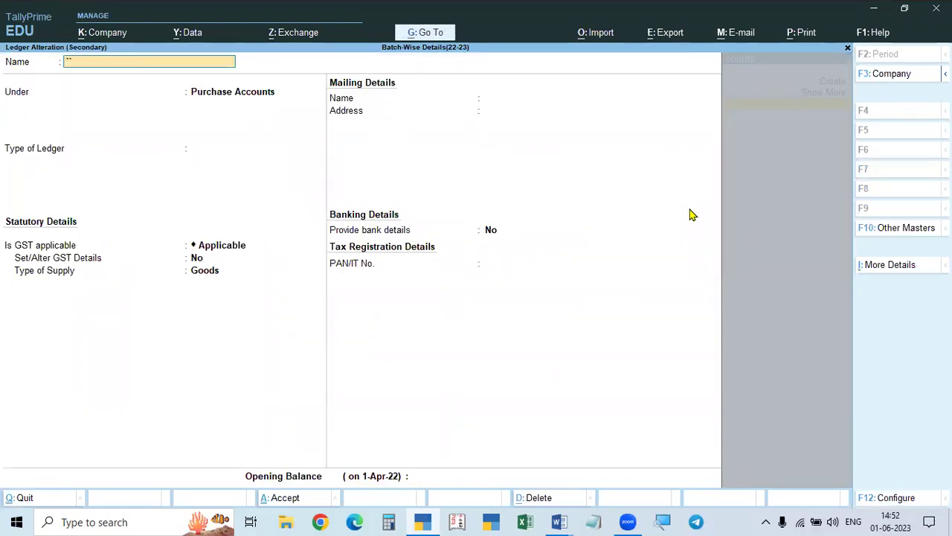
key(Escape)
key(y)
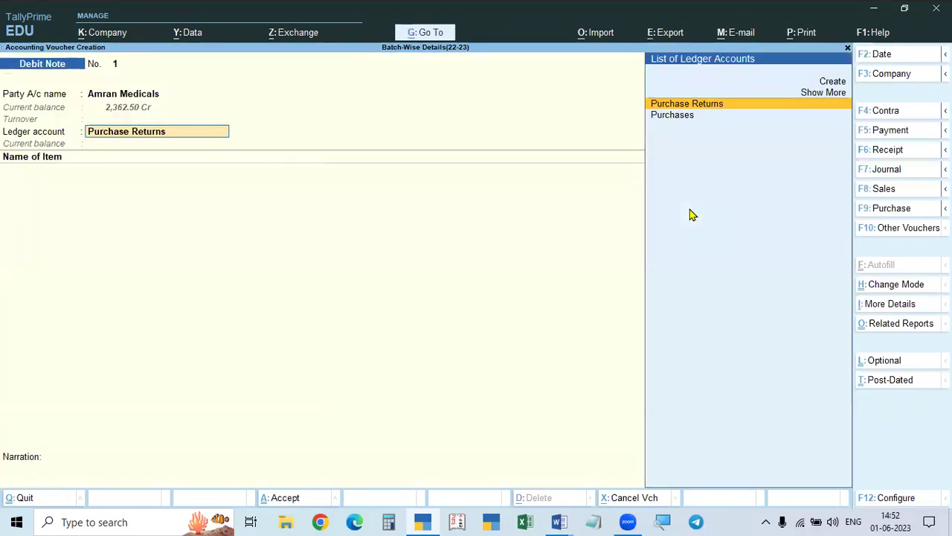
key(Return)
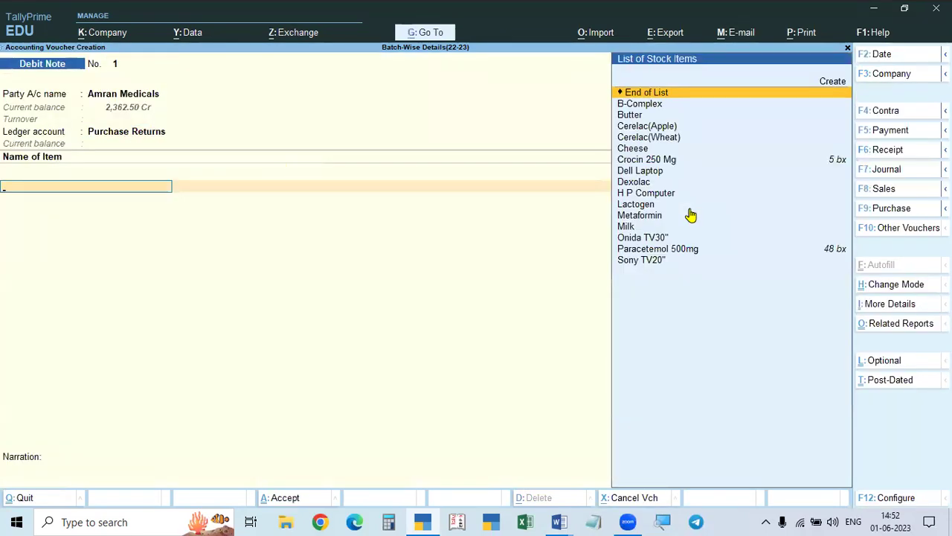
- Check the Crocin batch details on the purchase invoice in Word, then return to the debit note in TallyPrime
key(alt+Tab)
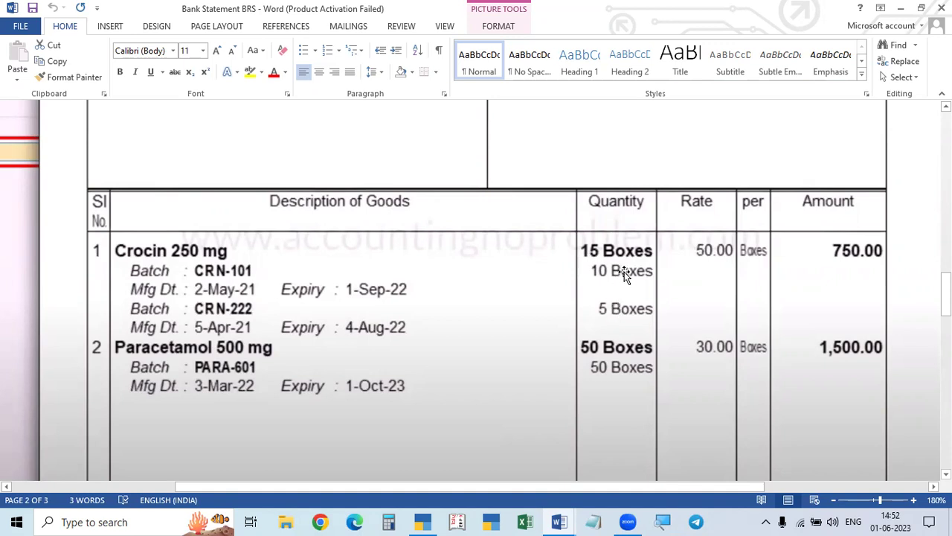
key(alt+Tab)
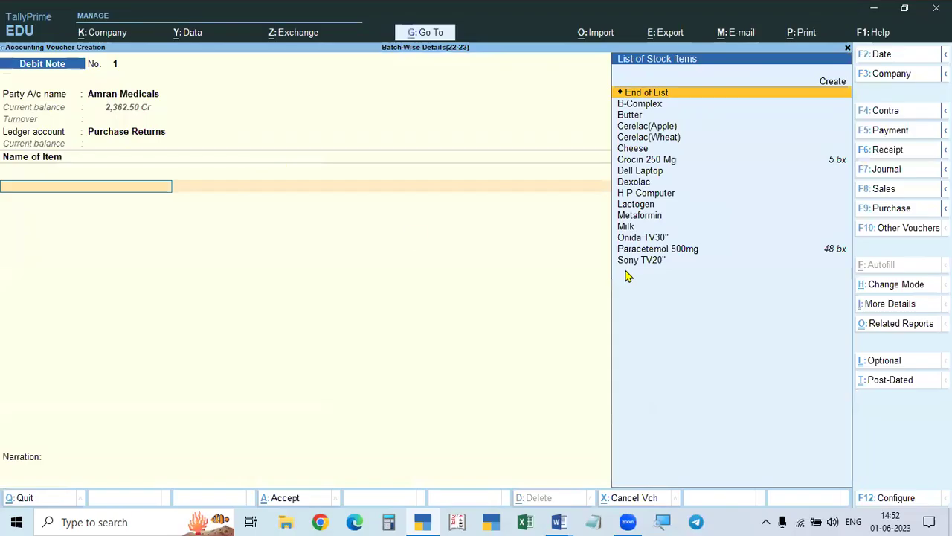
- Choose Crocin 250 Mg as the debit note's stock item and check its list of active batches
key(Down)
key(Down)
key(Down)
key(Down)
key(Down)
key(Down)
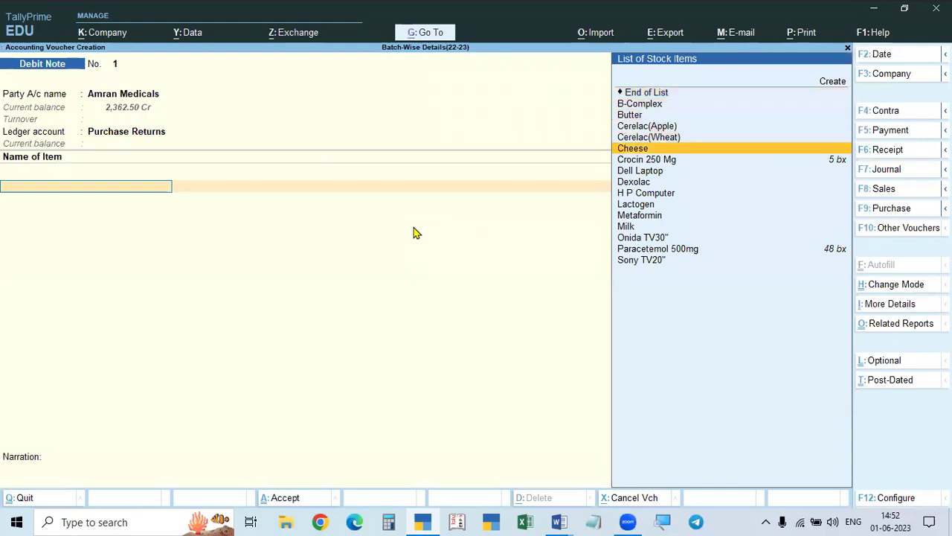
key(Return)
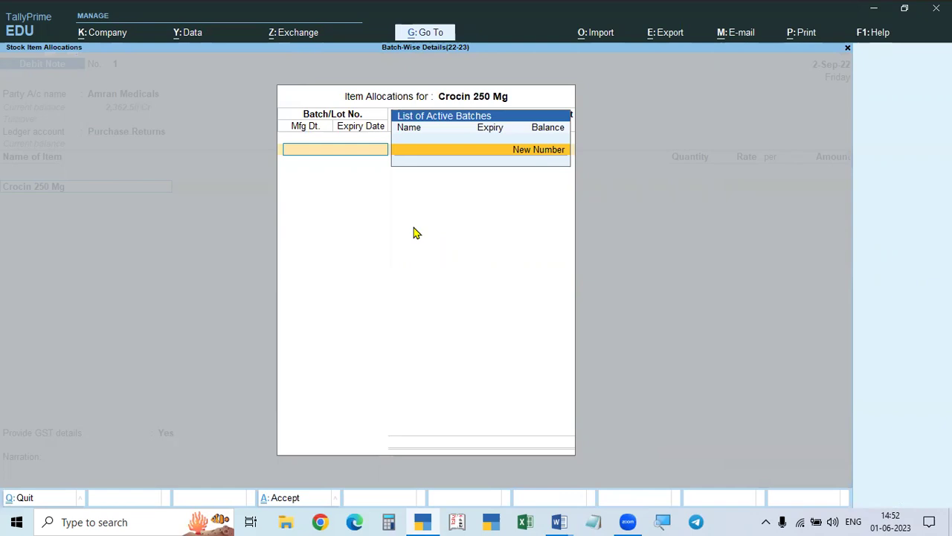
key(Escape)
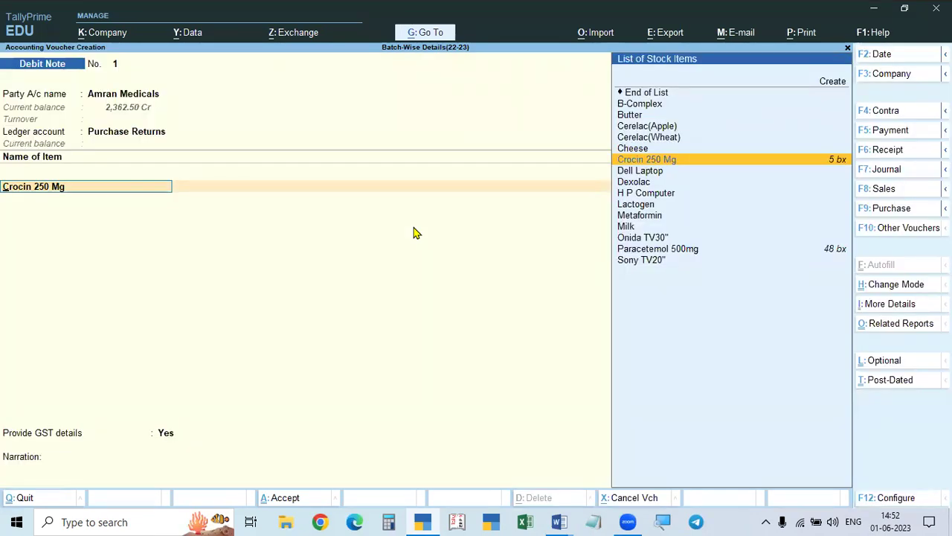
- Configure the voucher to show all configurations and allow expired batches for stock items, then accept the configuration
key(BackSpace)
key(Return)
key(F12)
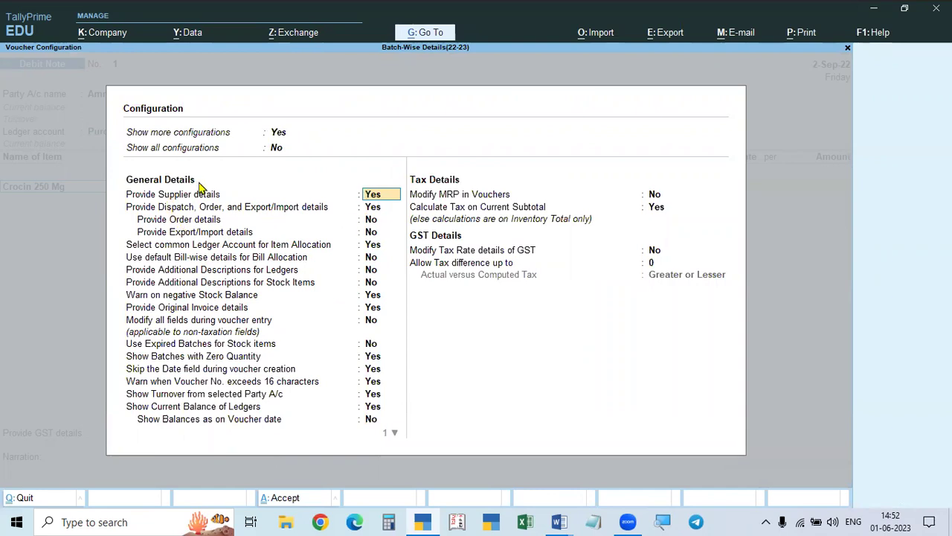
click(276, 148)
key(y)
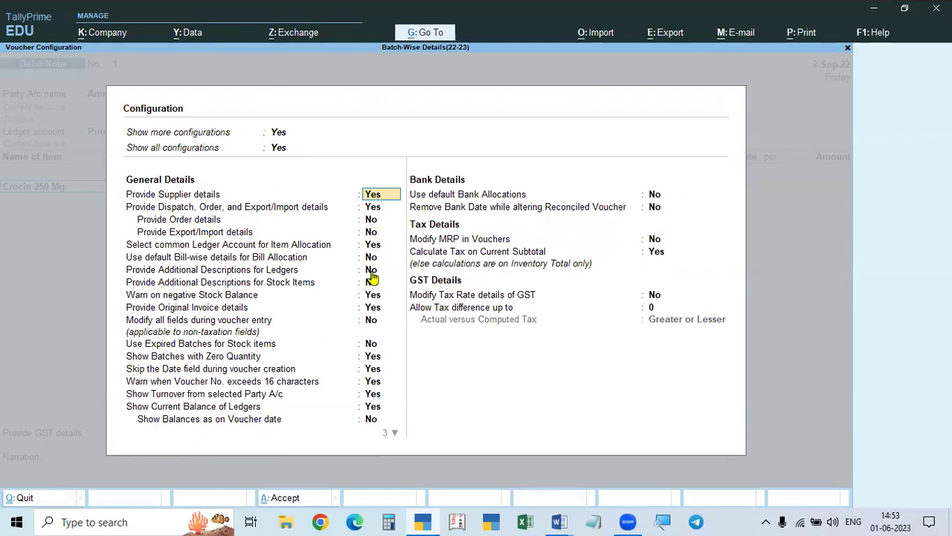
click(148, 347)
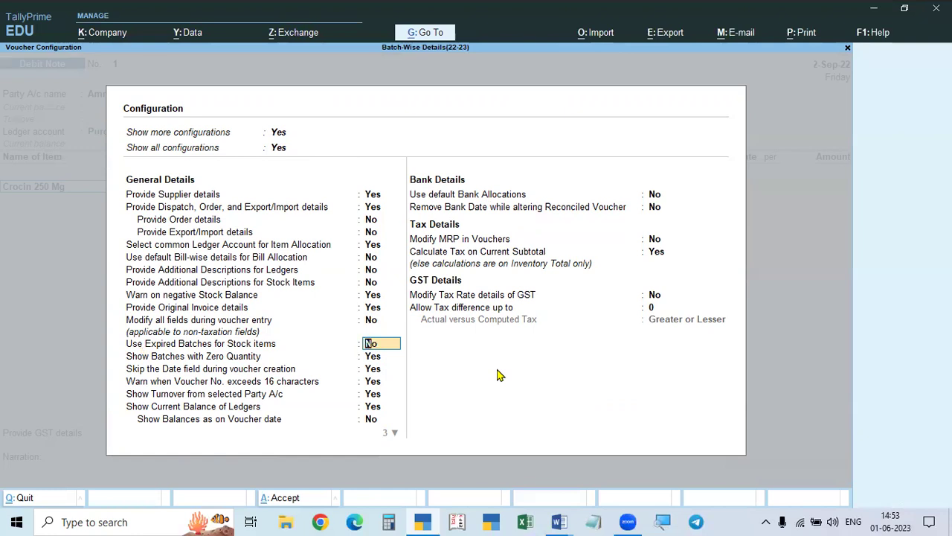
text(y)
key(Return)
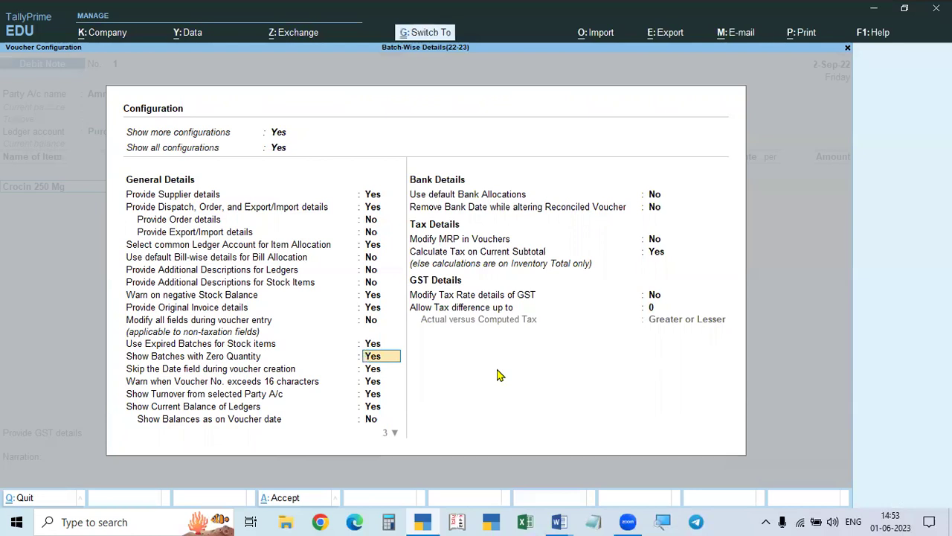
key(ctrl+a)
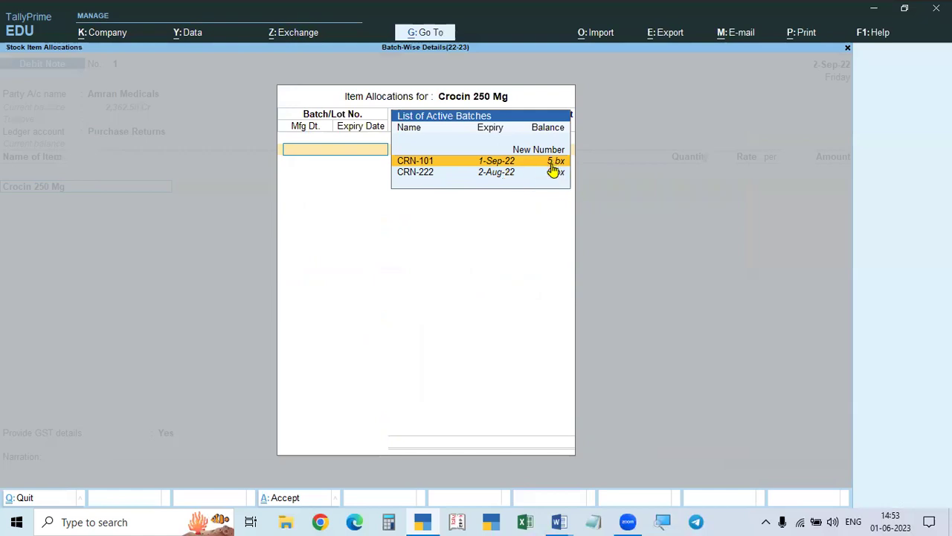
- Allocate 50 bx of Crocin 250 Mg from batch CRN-101 at a rate of 50.00 per bx, and finish the batch allocation
key(Return)
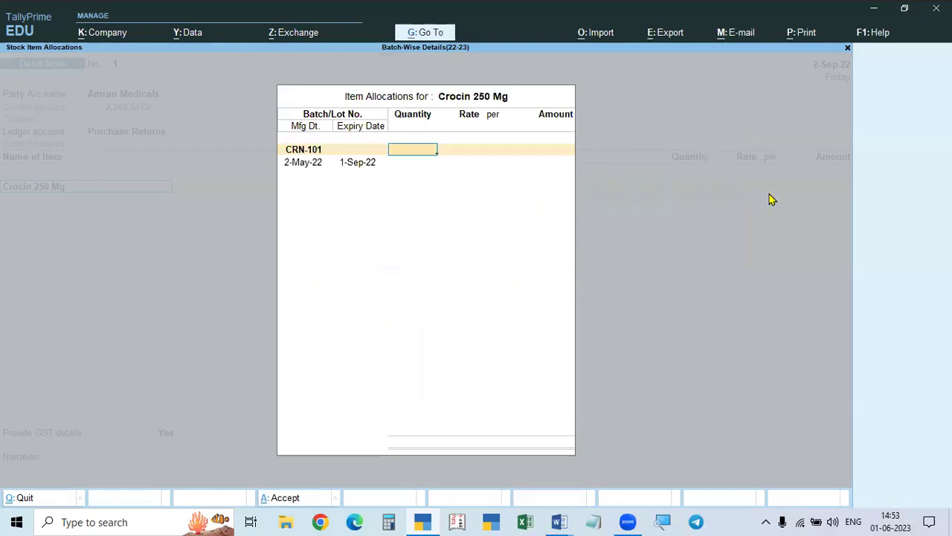
text(50)
key(Return)
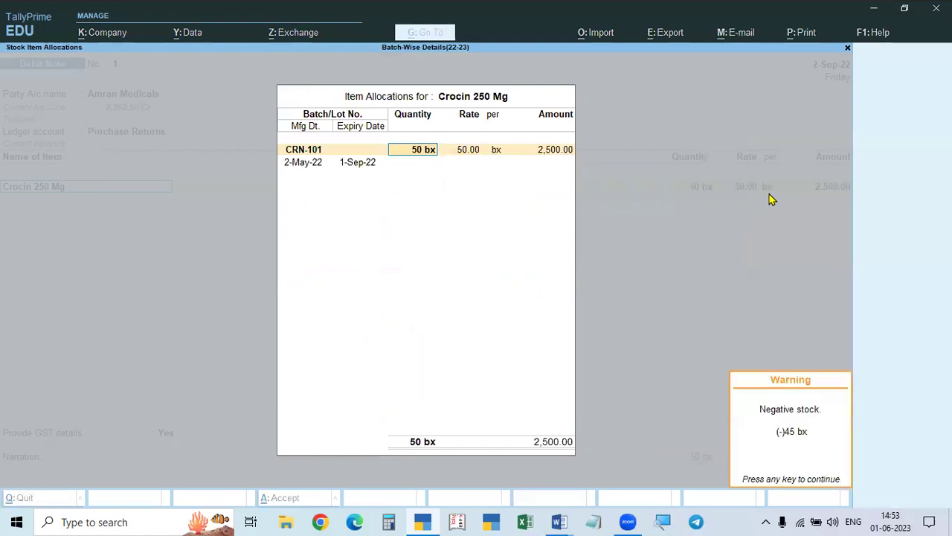
key(Return)
key(Return)
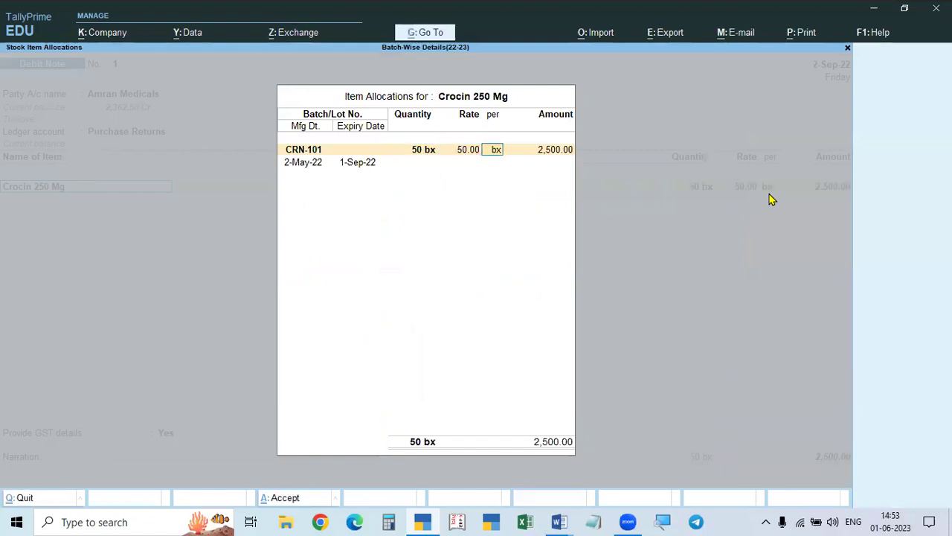
key(Return)
key(Return)
key(Return)
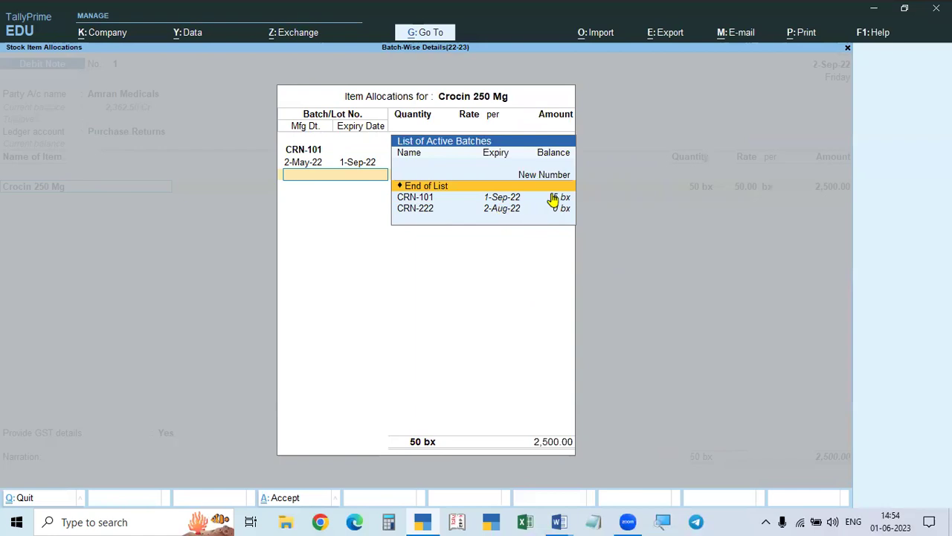
key(Return)
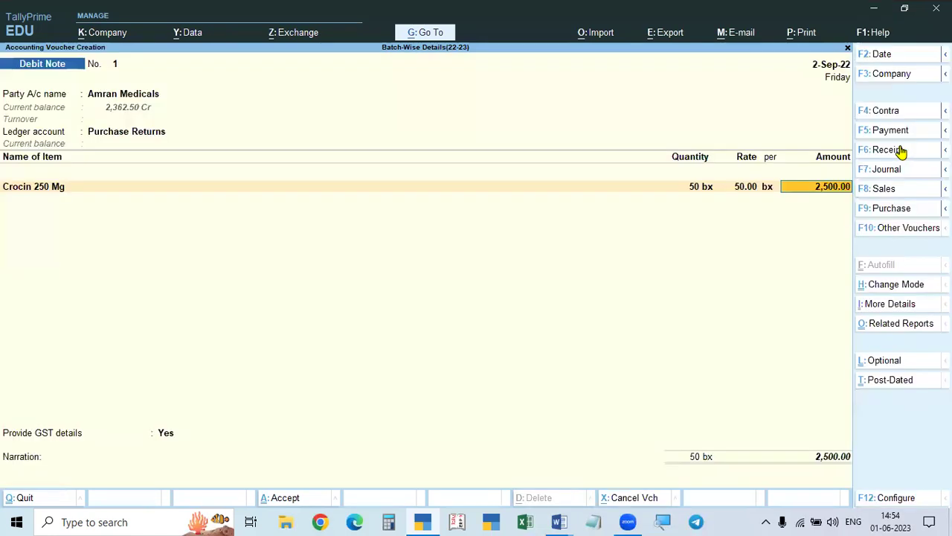
- Add the CGST and SGST ledgers below the Crocin item, keeping their calculated amounts
key(Return)
text(CGS)
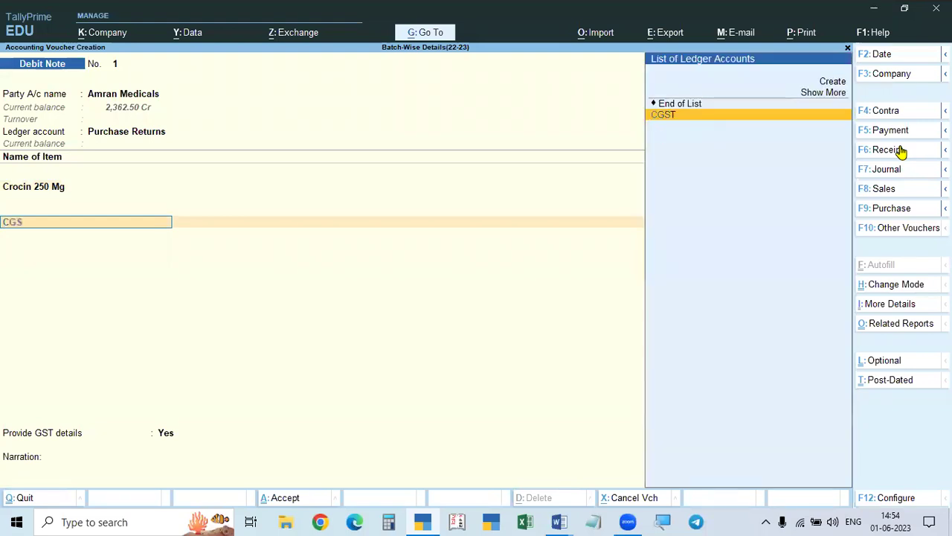
key(Return)
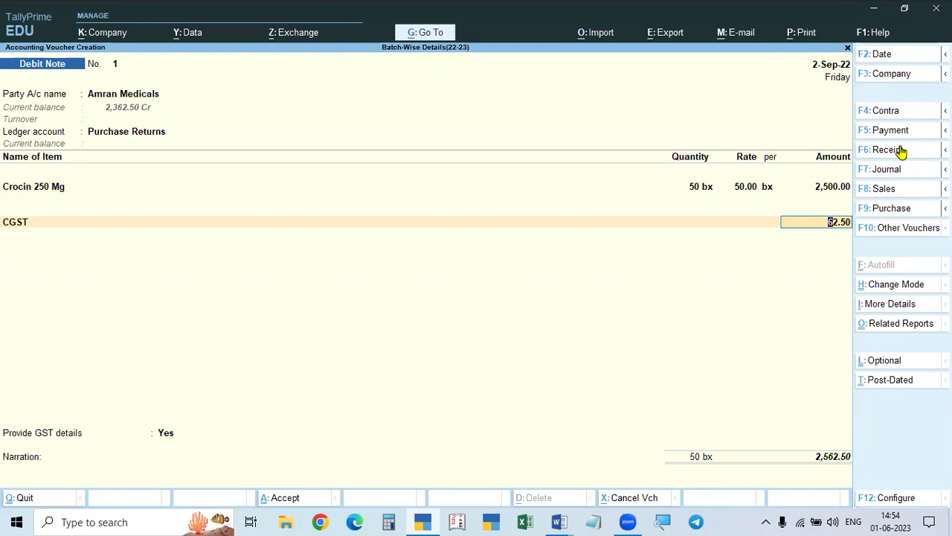
key(Return)
text(SGST)
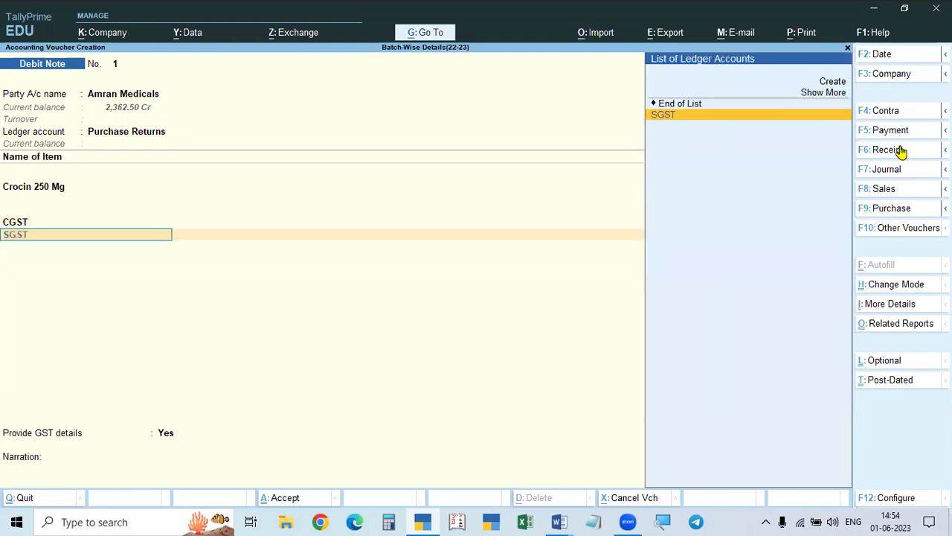
key(Return)
key(Return)
key(Return)
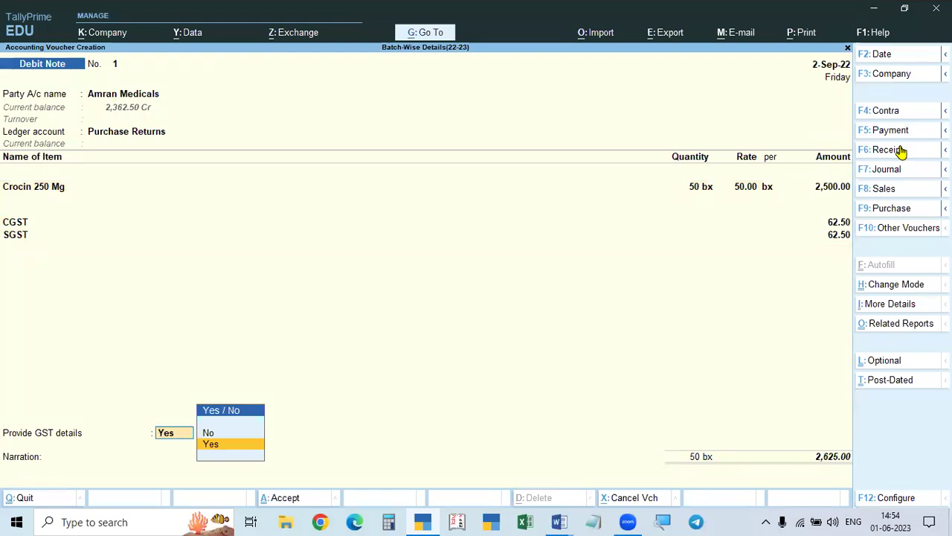
- Provide the GST details with 01-Sales Return as the reason for issuing the note, leaving the supplier's note number blank
key(Return)
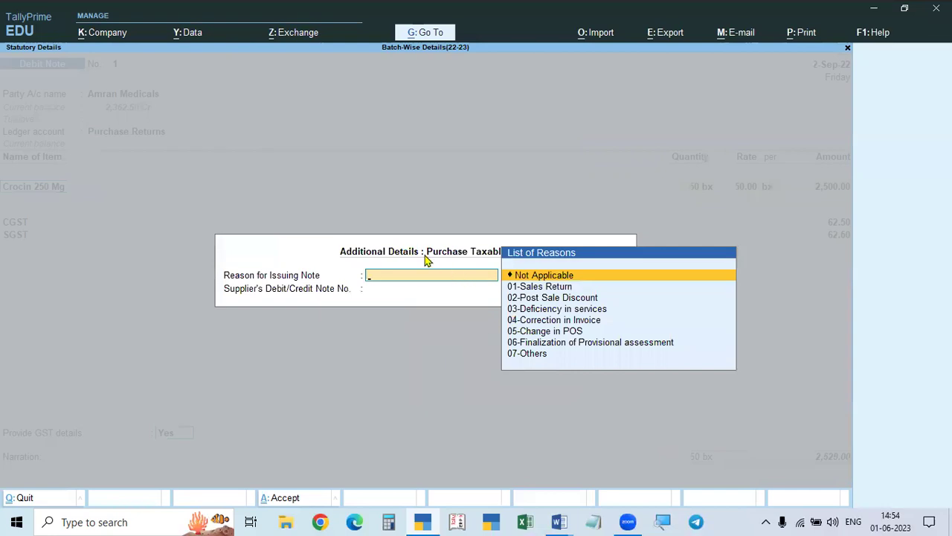
click(546, 289)
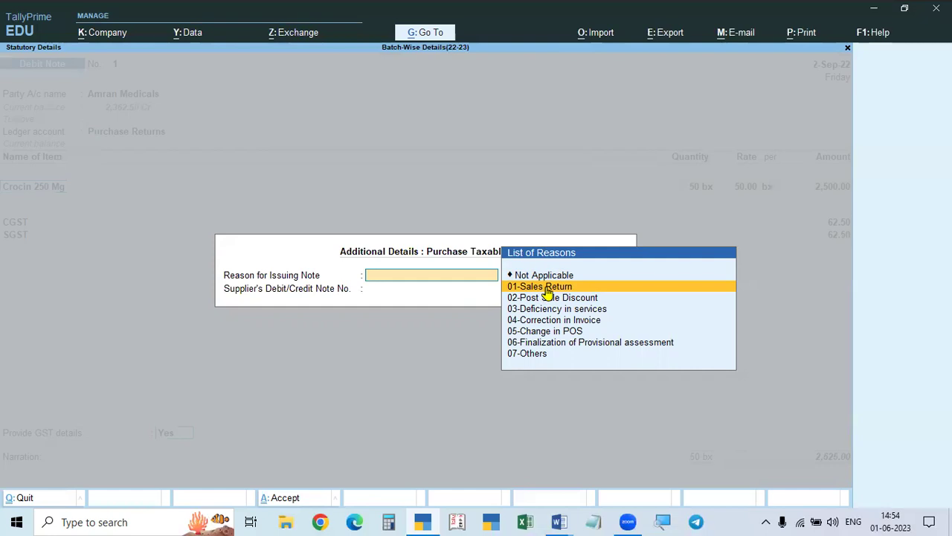
click(547, 289)
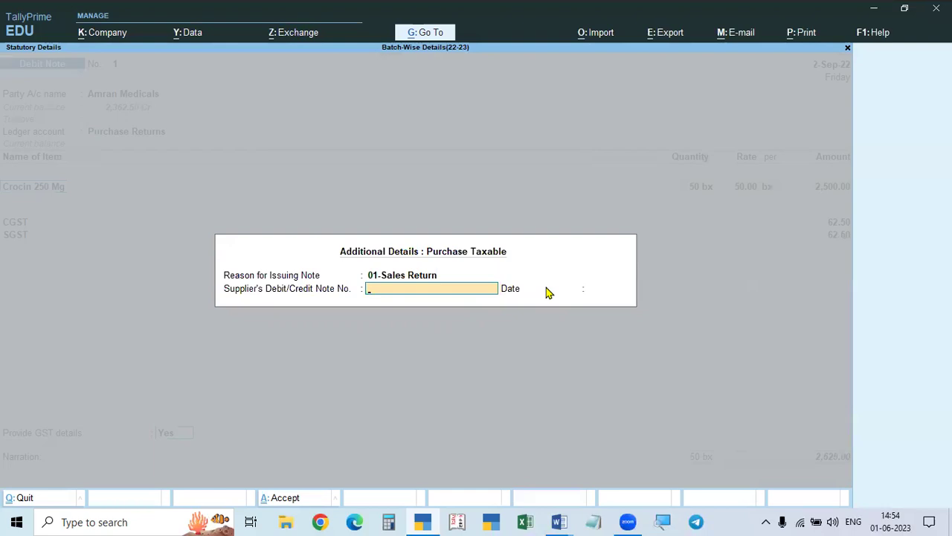
key(Return)
key(Return)
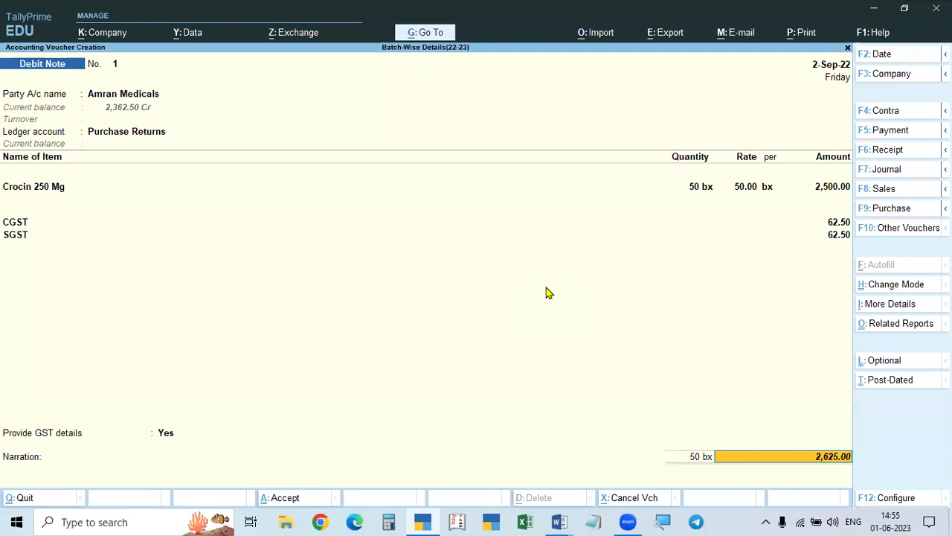
- Try to allocate 2,362.50 of the debit note against Amran Medicals' pending bill 64
key(Return)
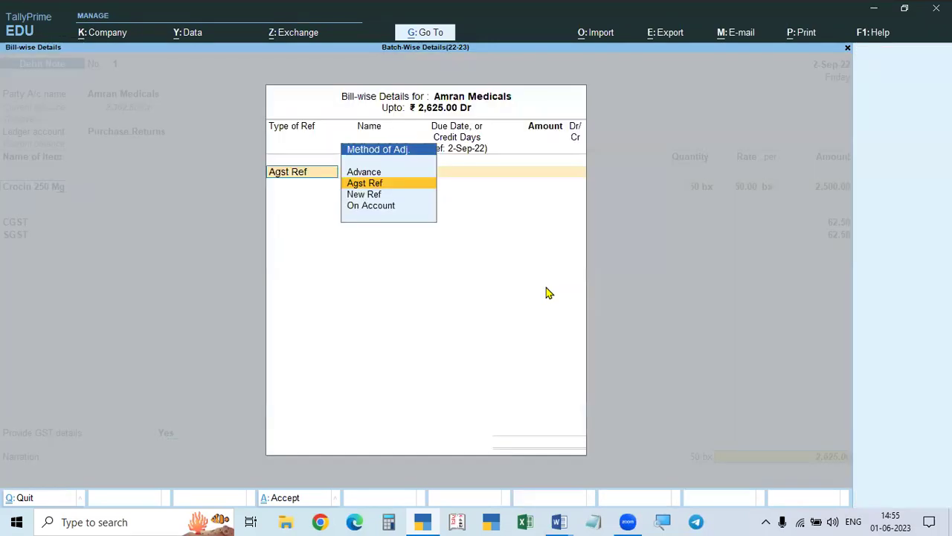
key(Return)
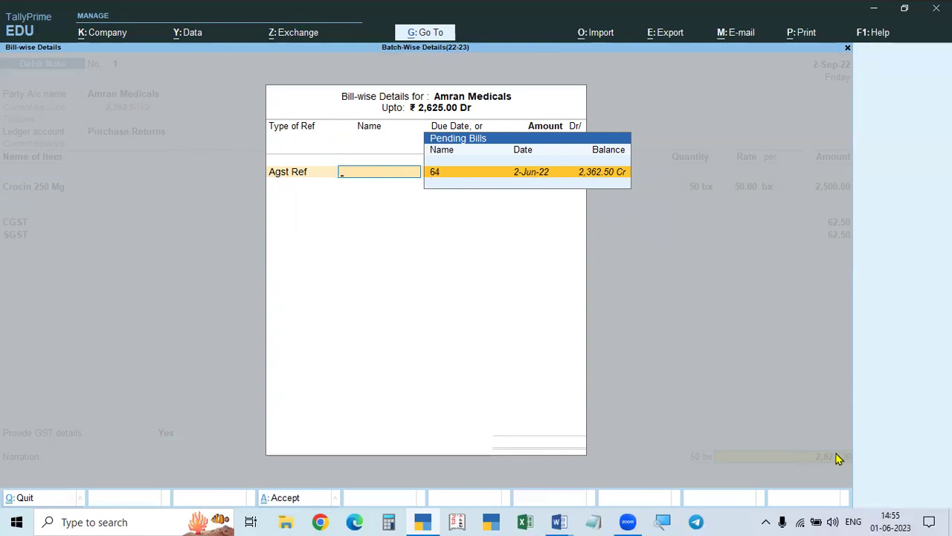
key(Return)
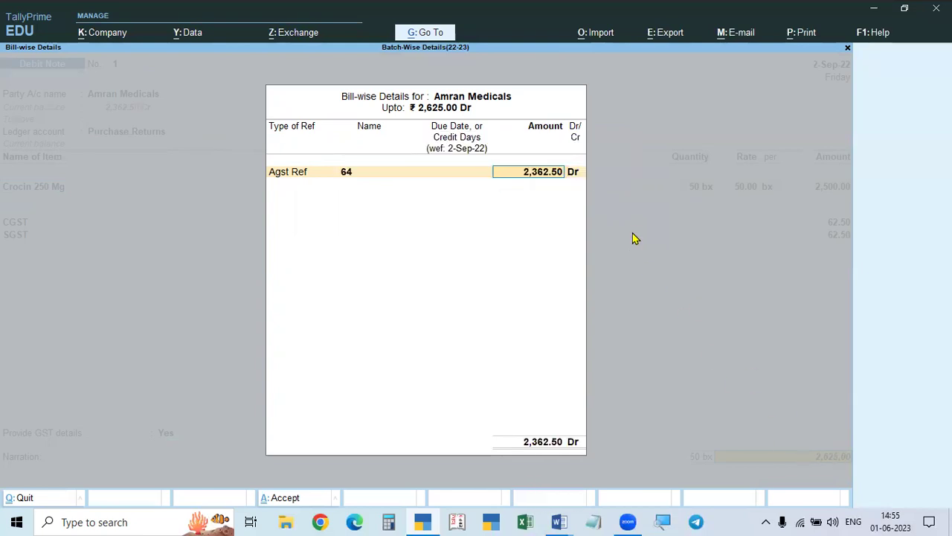
key(Return)
key(Return)
key(Return)
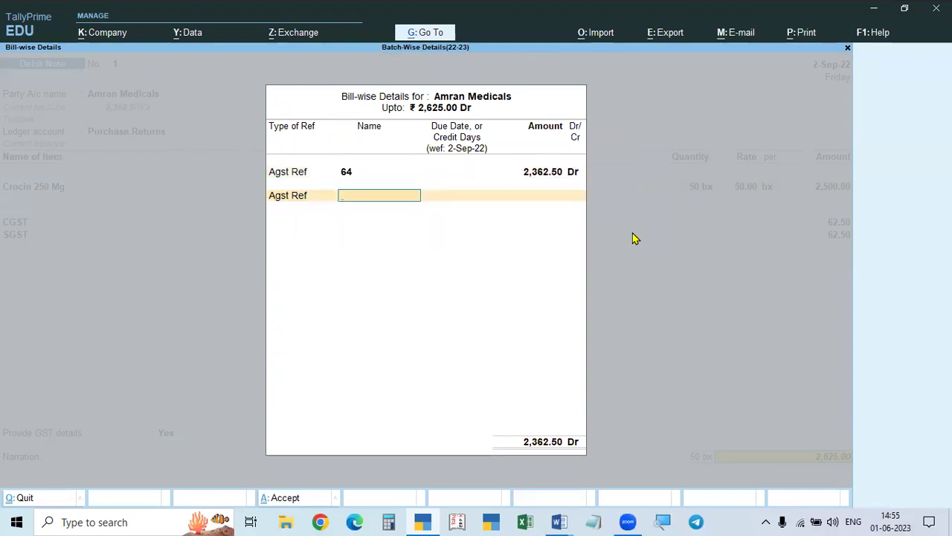
key(BackSpace)
key(BackSpace)
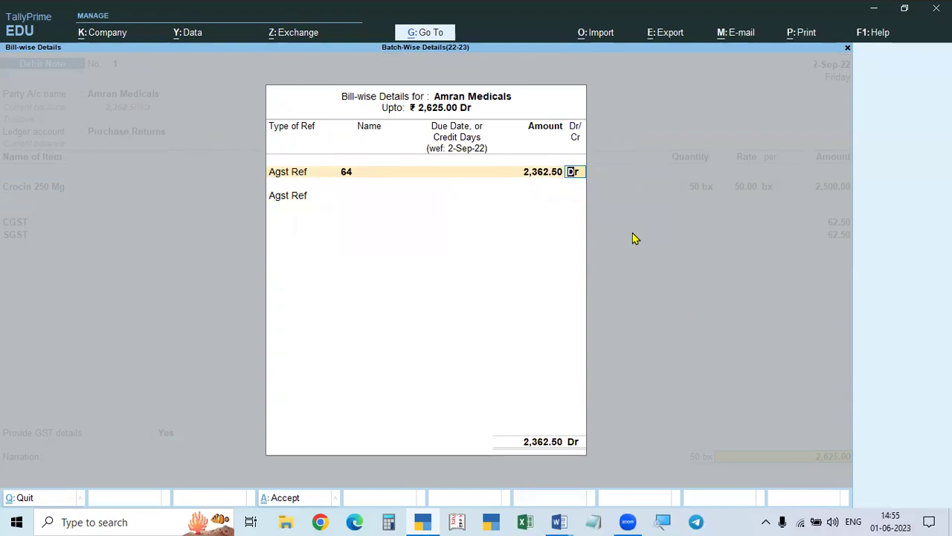
key(BackSpace)
key(BackSpace)
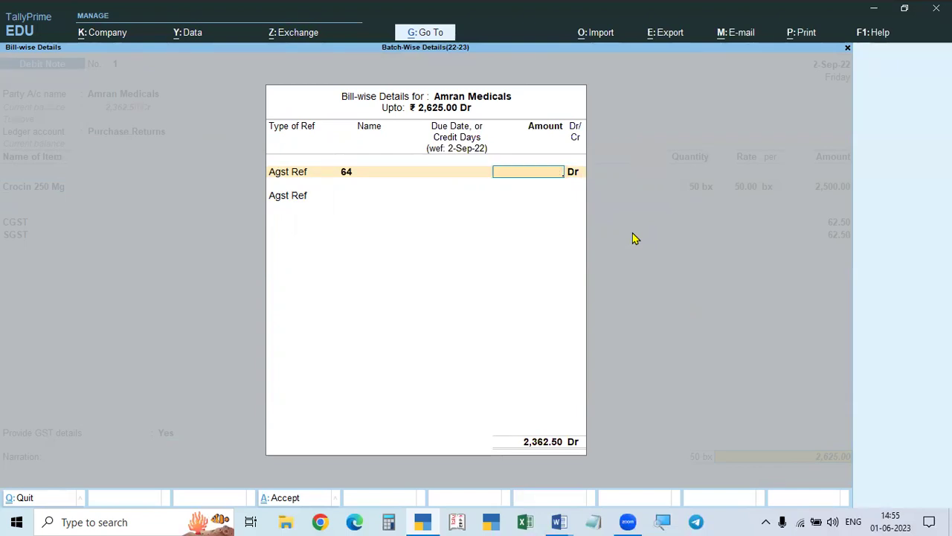
key(Escape)
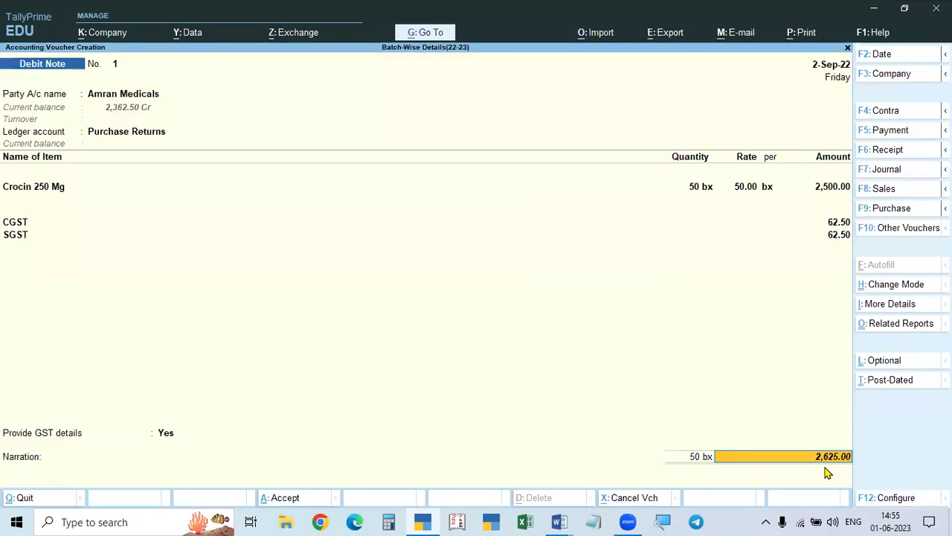
- Set the bill-wise adjustment against bill 64 to 2,625, leave the narration blank, and accept the debit note
key(Return)
key(Return)
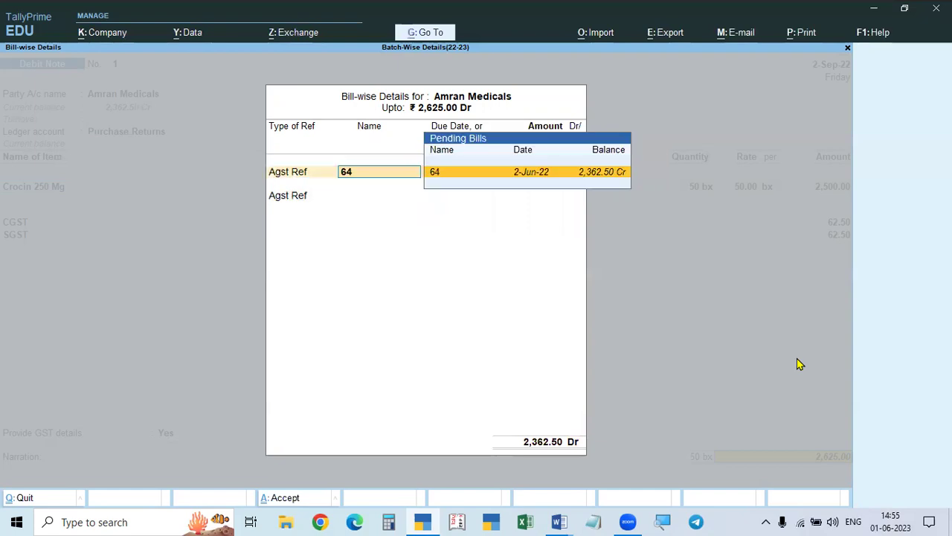
key(Return)
text(2)
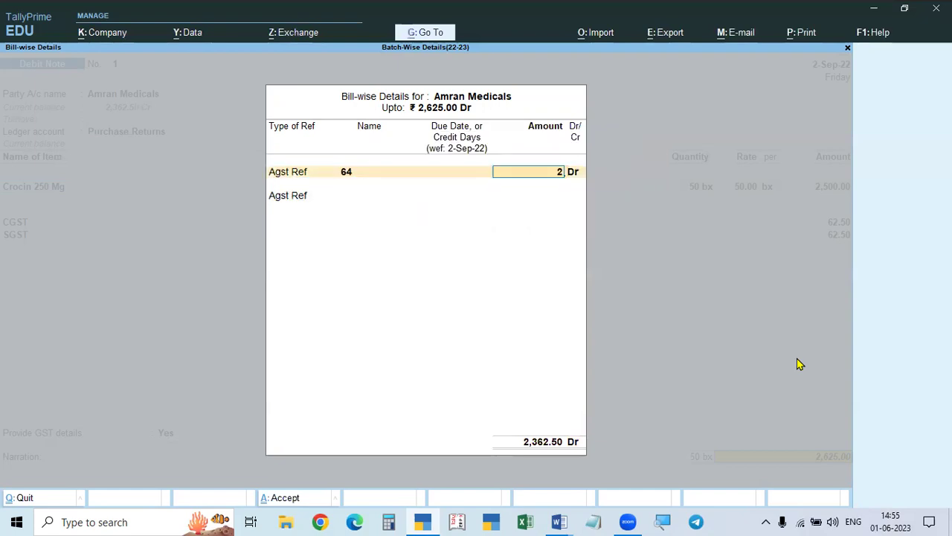
text(,625)
key(Return)
key(Return)
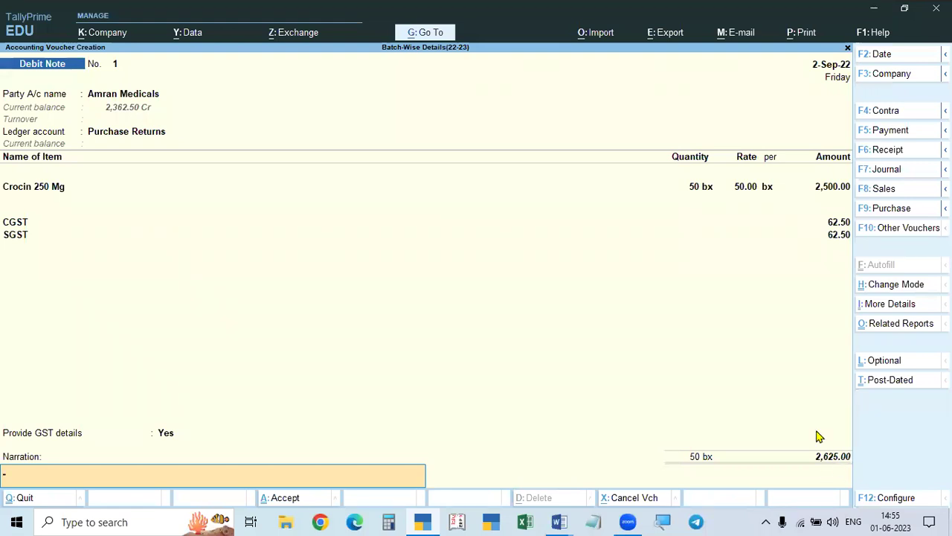
key(Return)
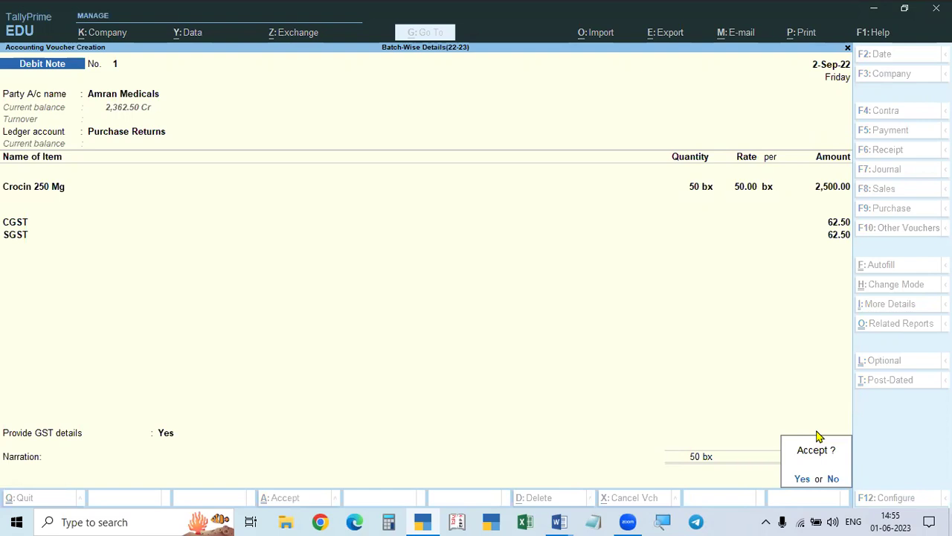
key(Return)
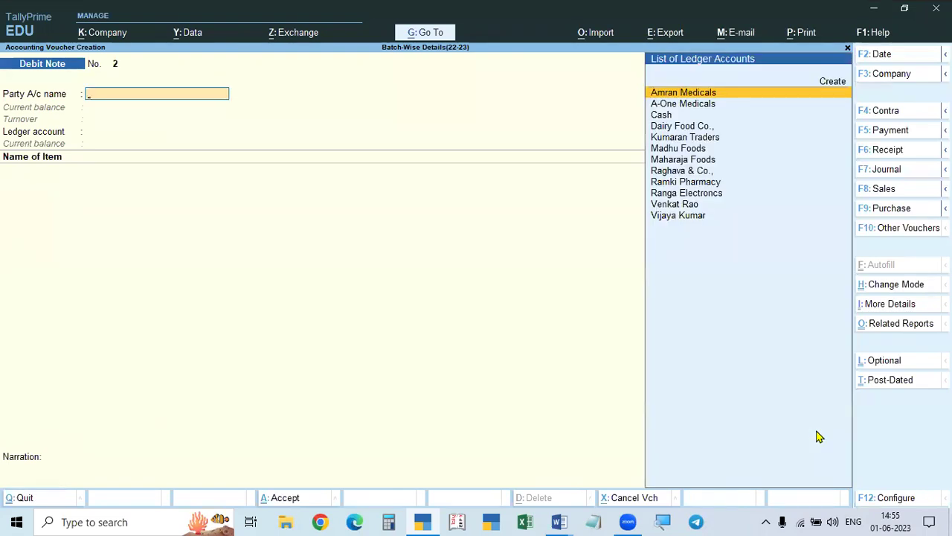
- Switch to the practical problems document in Word and review the Problem 02 transactions
key(alt+Tab)
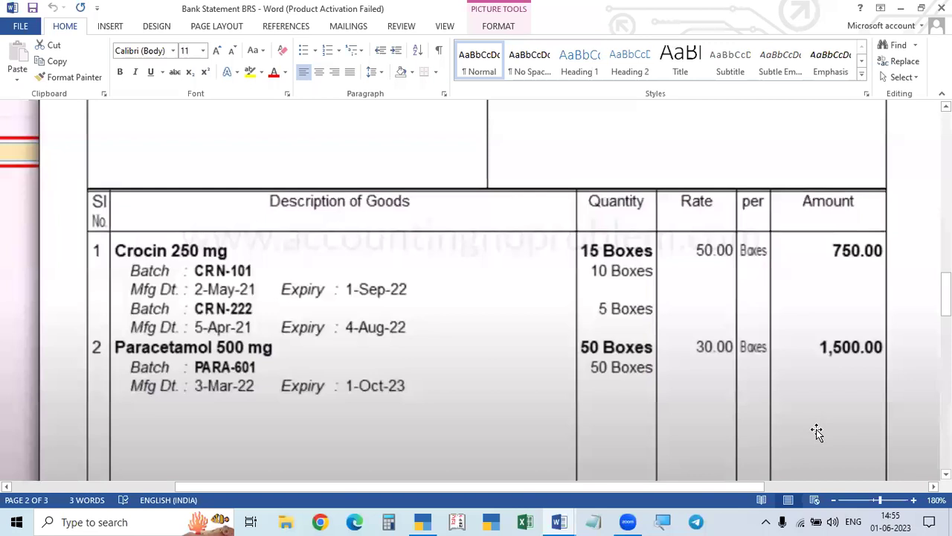
key(alt+Tab)
key(alt+Tab)
scroll(814, 428, up, 3)
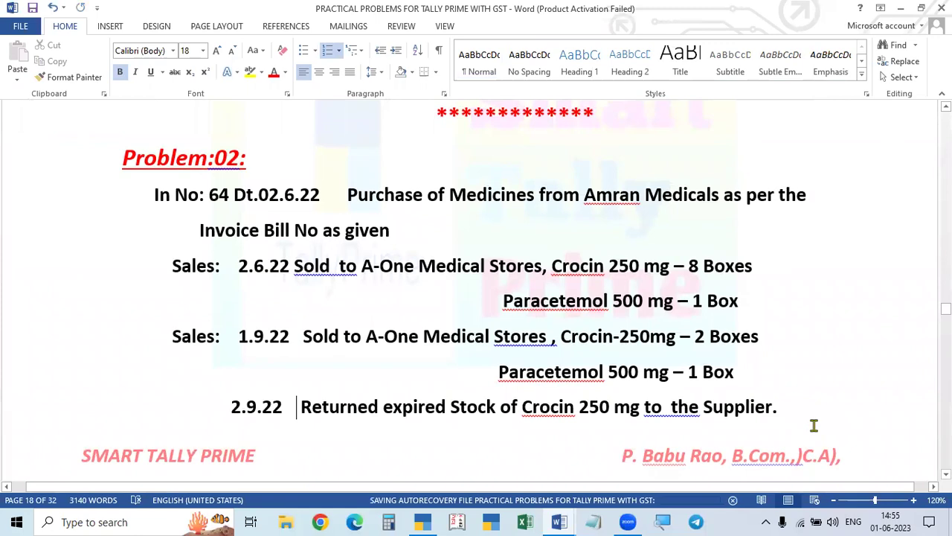
- Review the Problem 03 transactions and the start of Problem 4 on batches and expiry dates in the practical problems document
scroll(811, 435, down, 10)
scroll(749, 434, down, 3)
scroll(745, 435, down, 10)
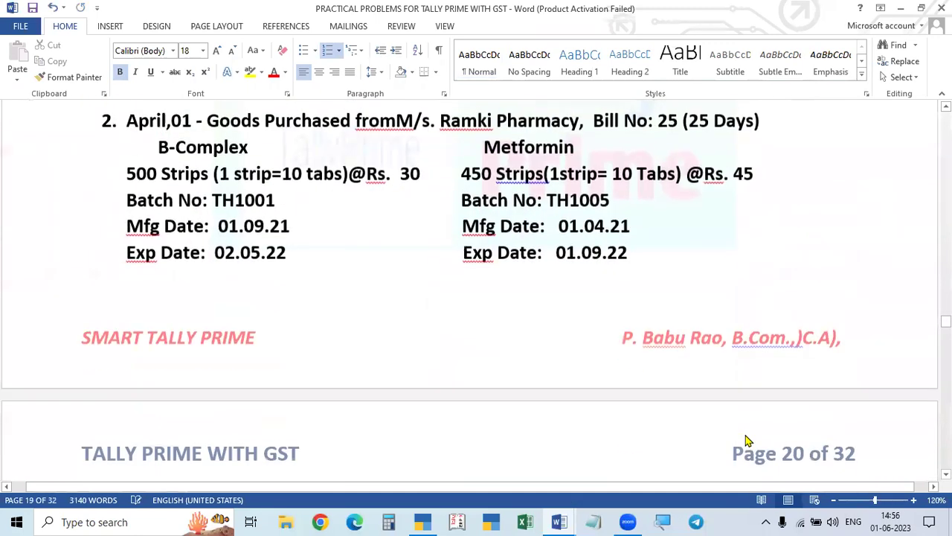
scroll(739, 442, down, 10)
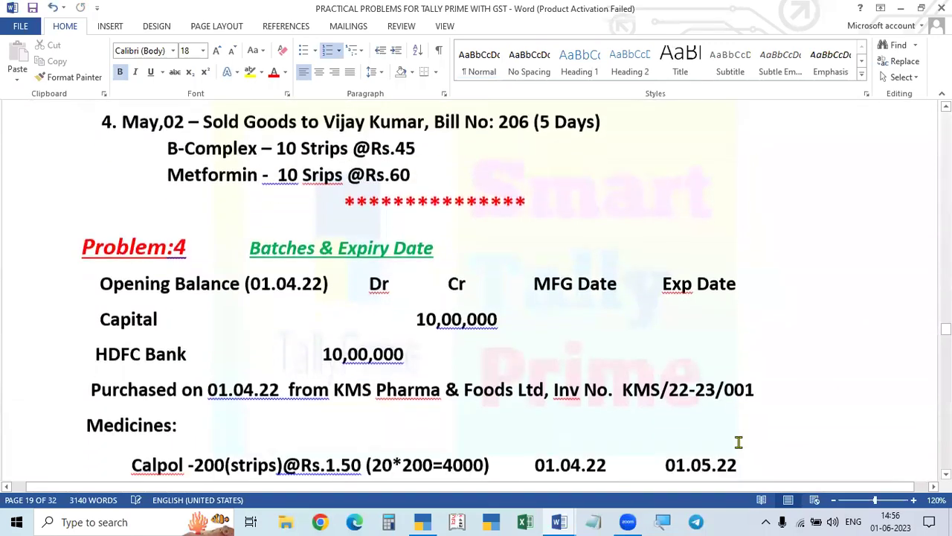
scroll(739, 443, down, 3)
scroll(742, 443, up, 10)
scroll(744, 443, up, 1)
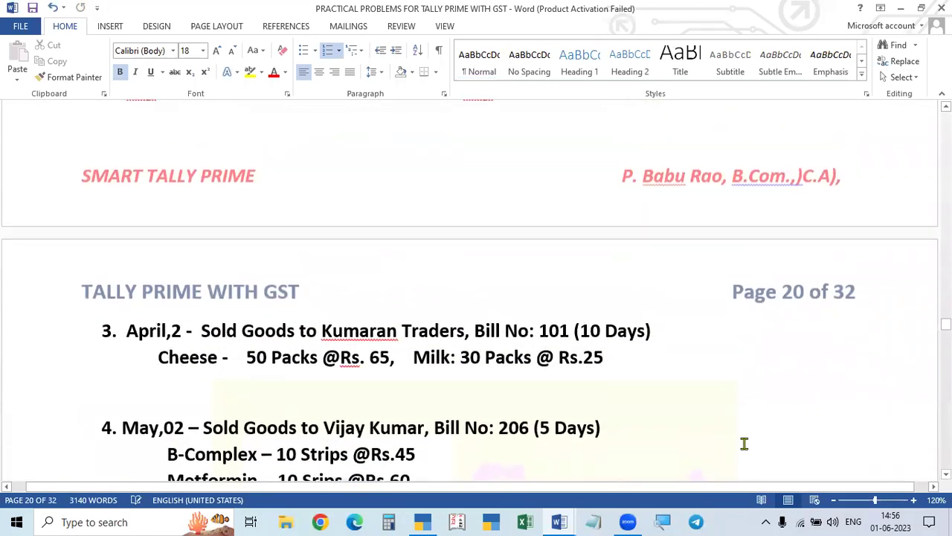
scroll(744, 443, up, 1)
scroll(744, 444, down, 1)
scroll(744, 444, up, 6)
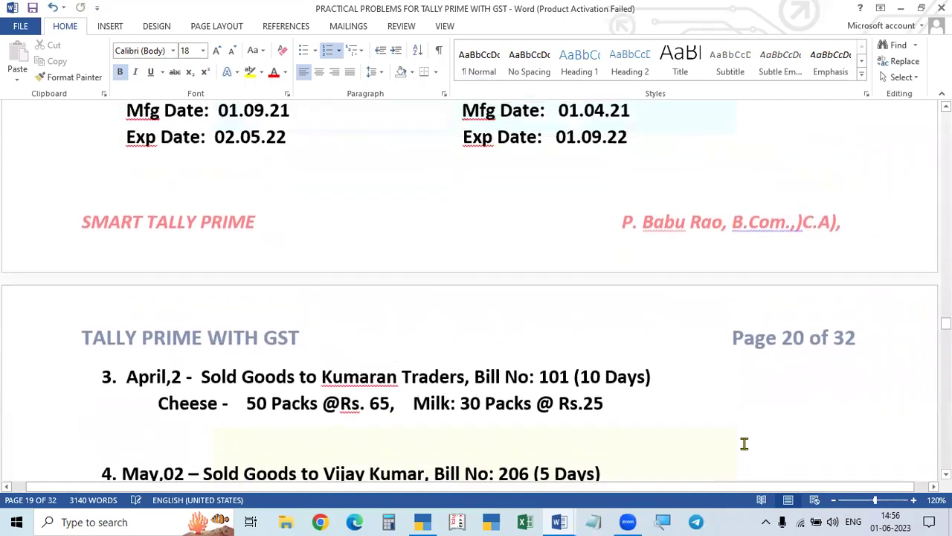
scroll(744, 450, up, 6)
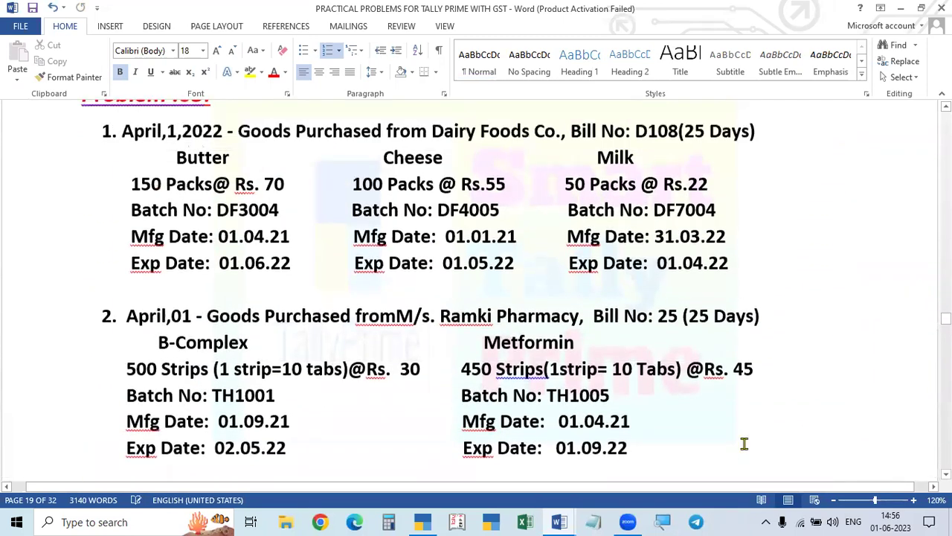
scroll(744, 443, up, 6)
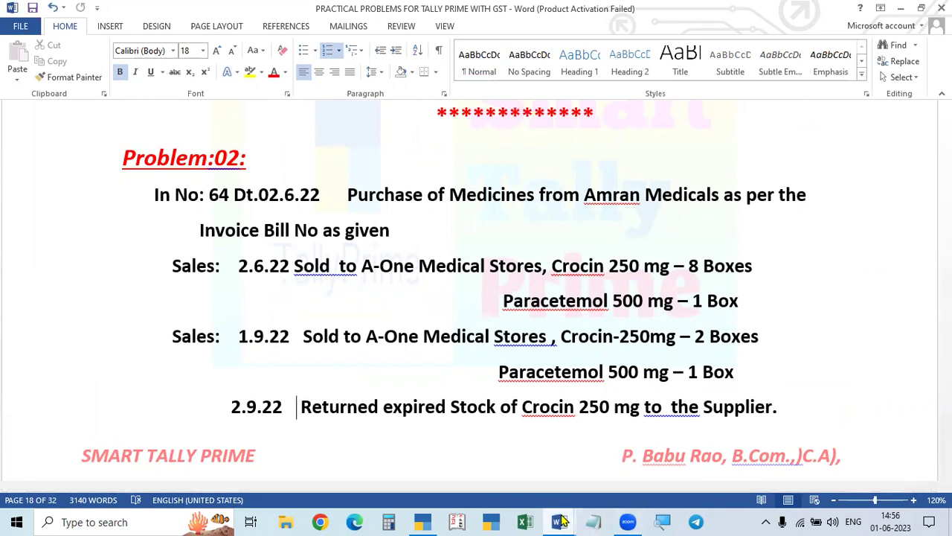
- Switch to the Bank Statement BRS document and examine the Crocin and Paracetamol batch details on the purchase invoice
mouse_move(560, 522)
click(686, 482)
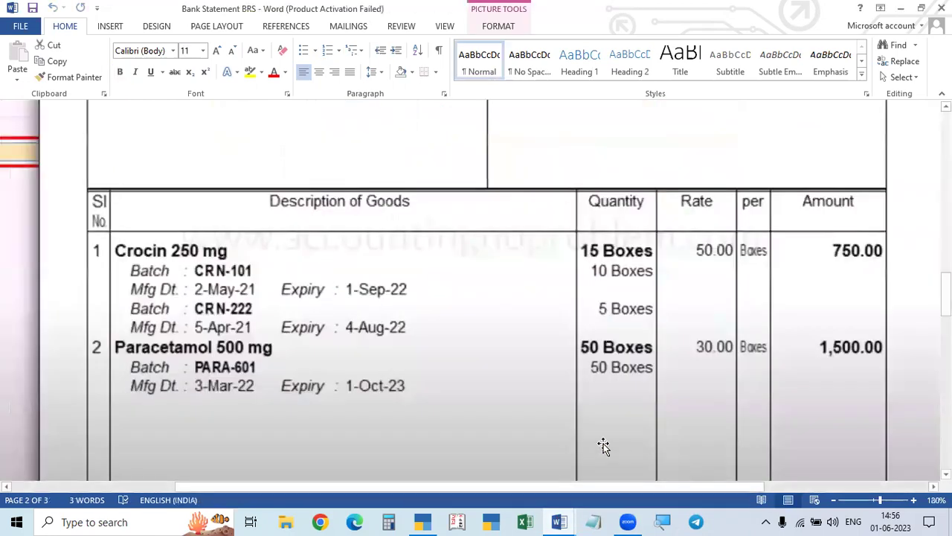
scroll(564, 419, down, 1)
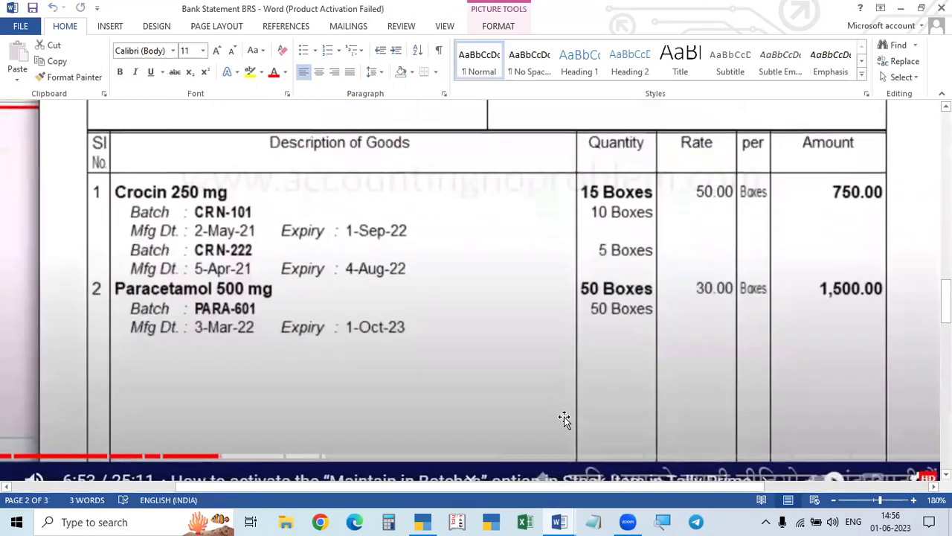
scroll(564, 419, up, 1)
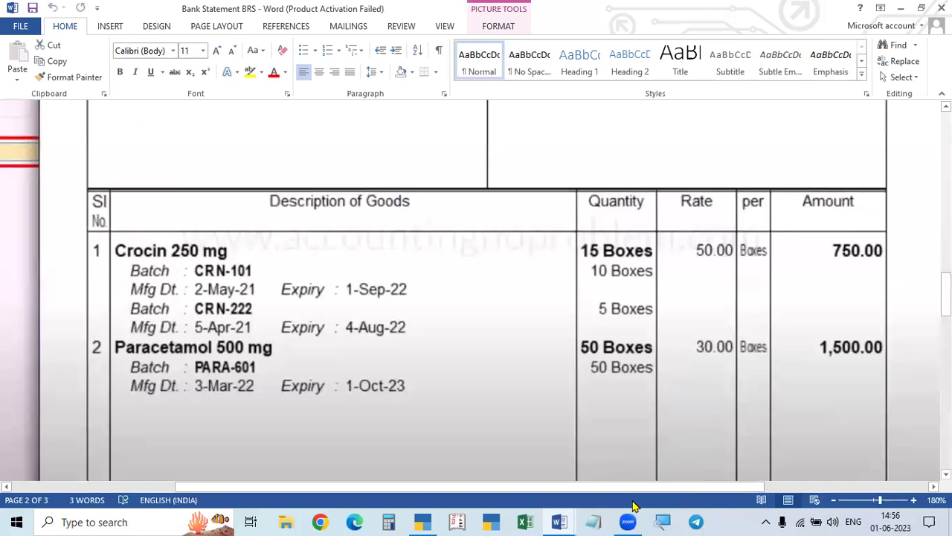
- Return to the practical problems document and examine the Problem 03 purchases from Dairy Foods Co. and Ramki Pharmacy
mouse_move(561, 515)
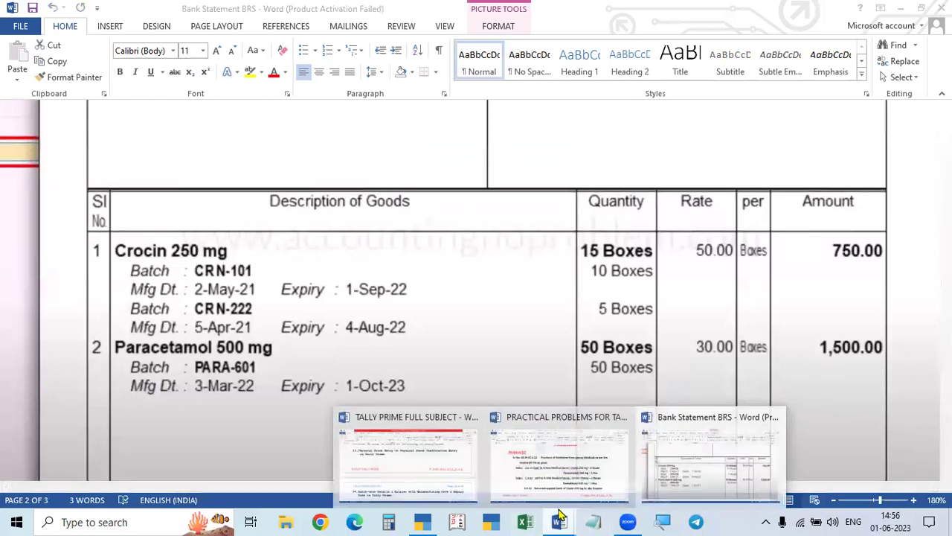
click(559, 456)
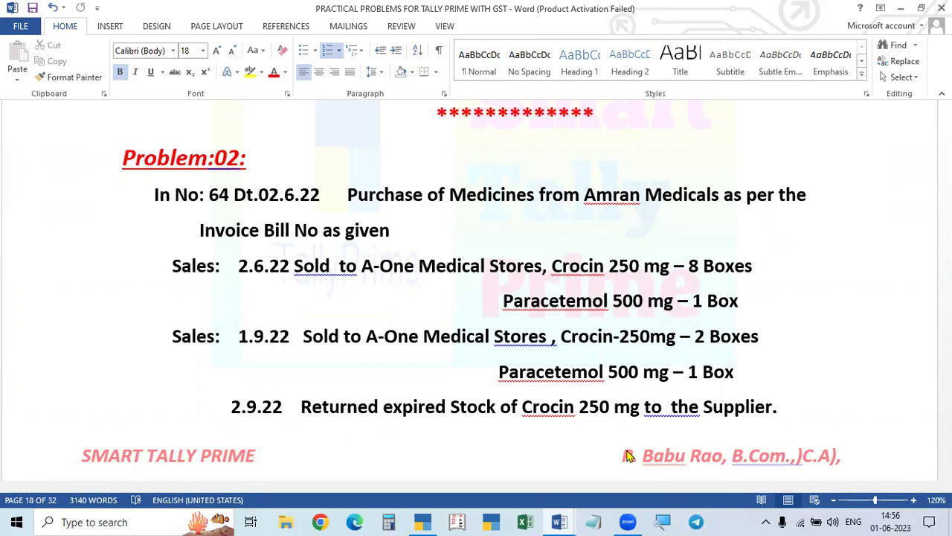
scroll(627, 455, down, 6)
scroll(618, 474, down, 3)
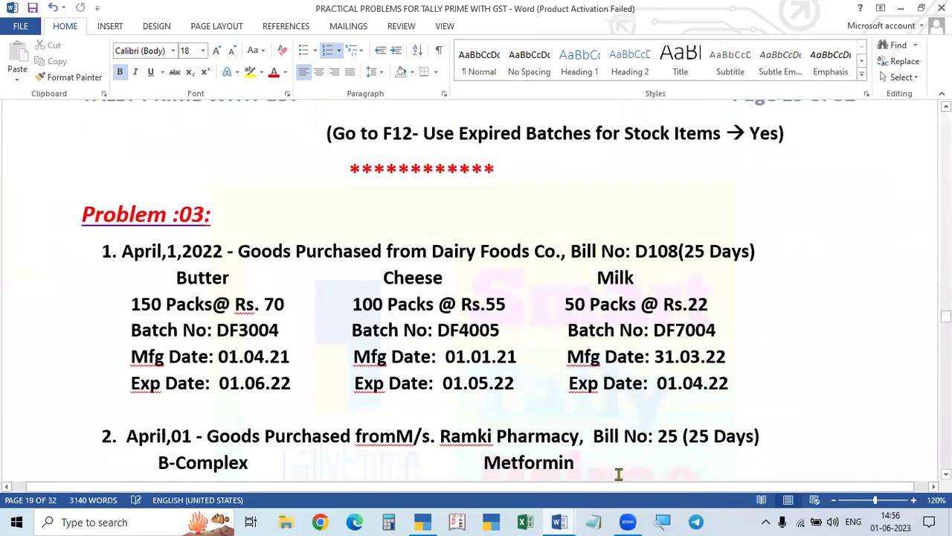
scroll(618, 474, up, 1)
scroll(619, 474, down, 1)
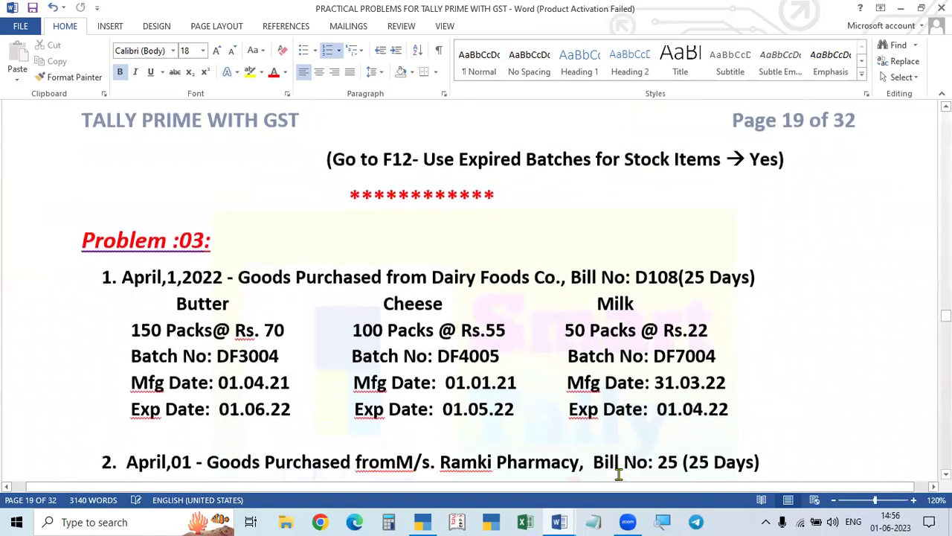
scroll(618, 474, down, 3)
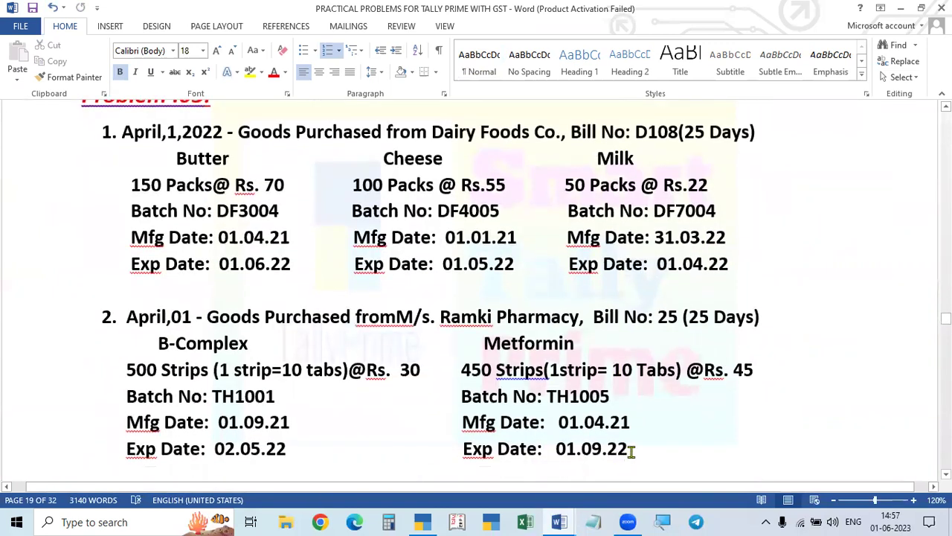